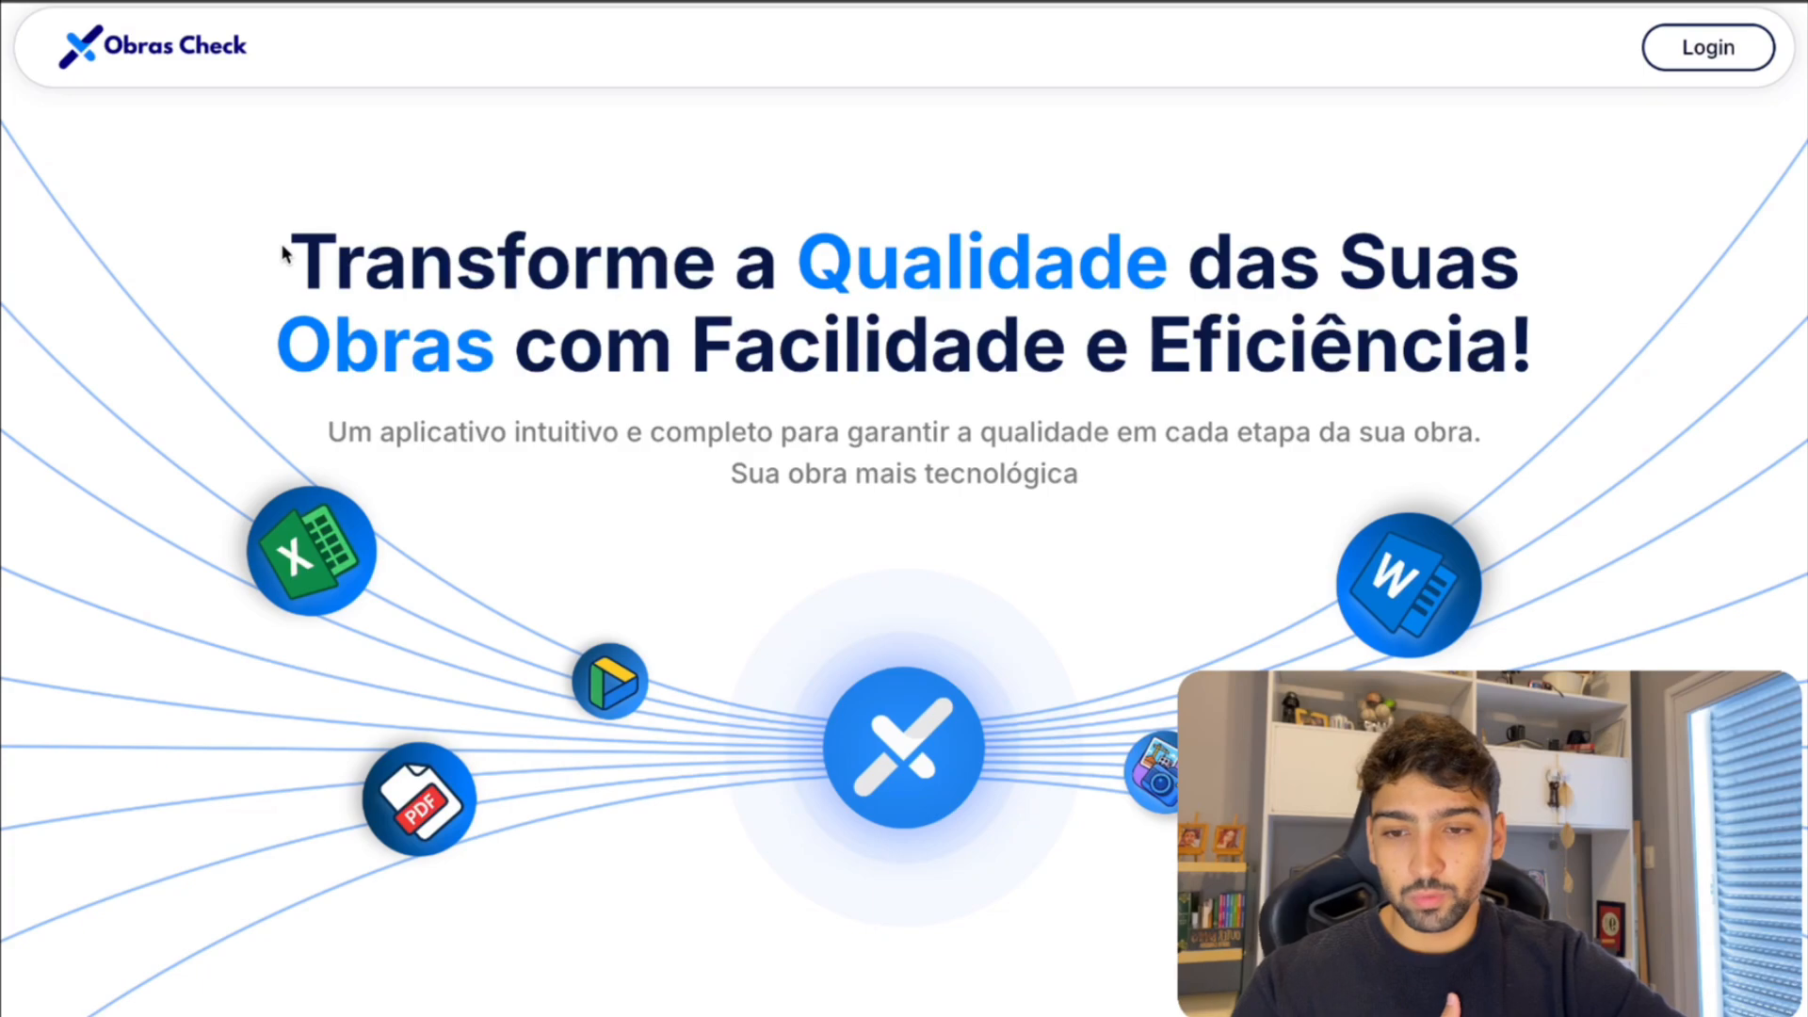
- Read the main heading and subtitle of the Obras Check landing page's hero section
drag(282, 252, 1344, 431)
click(1345, 423)
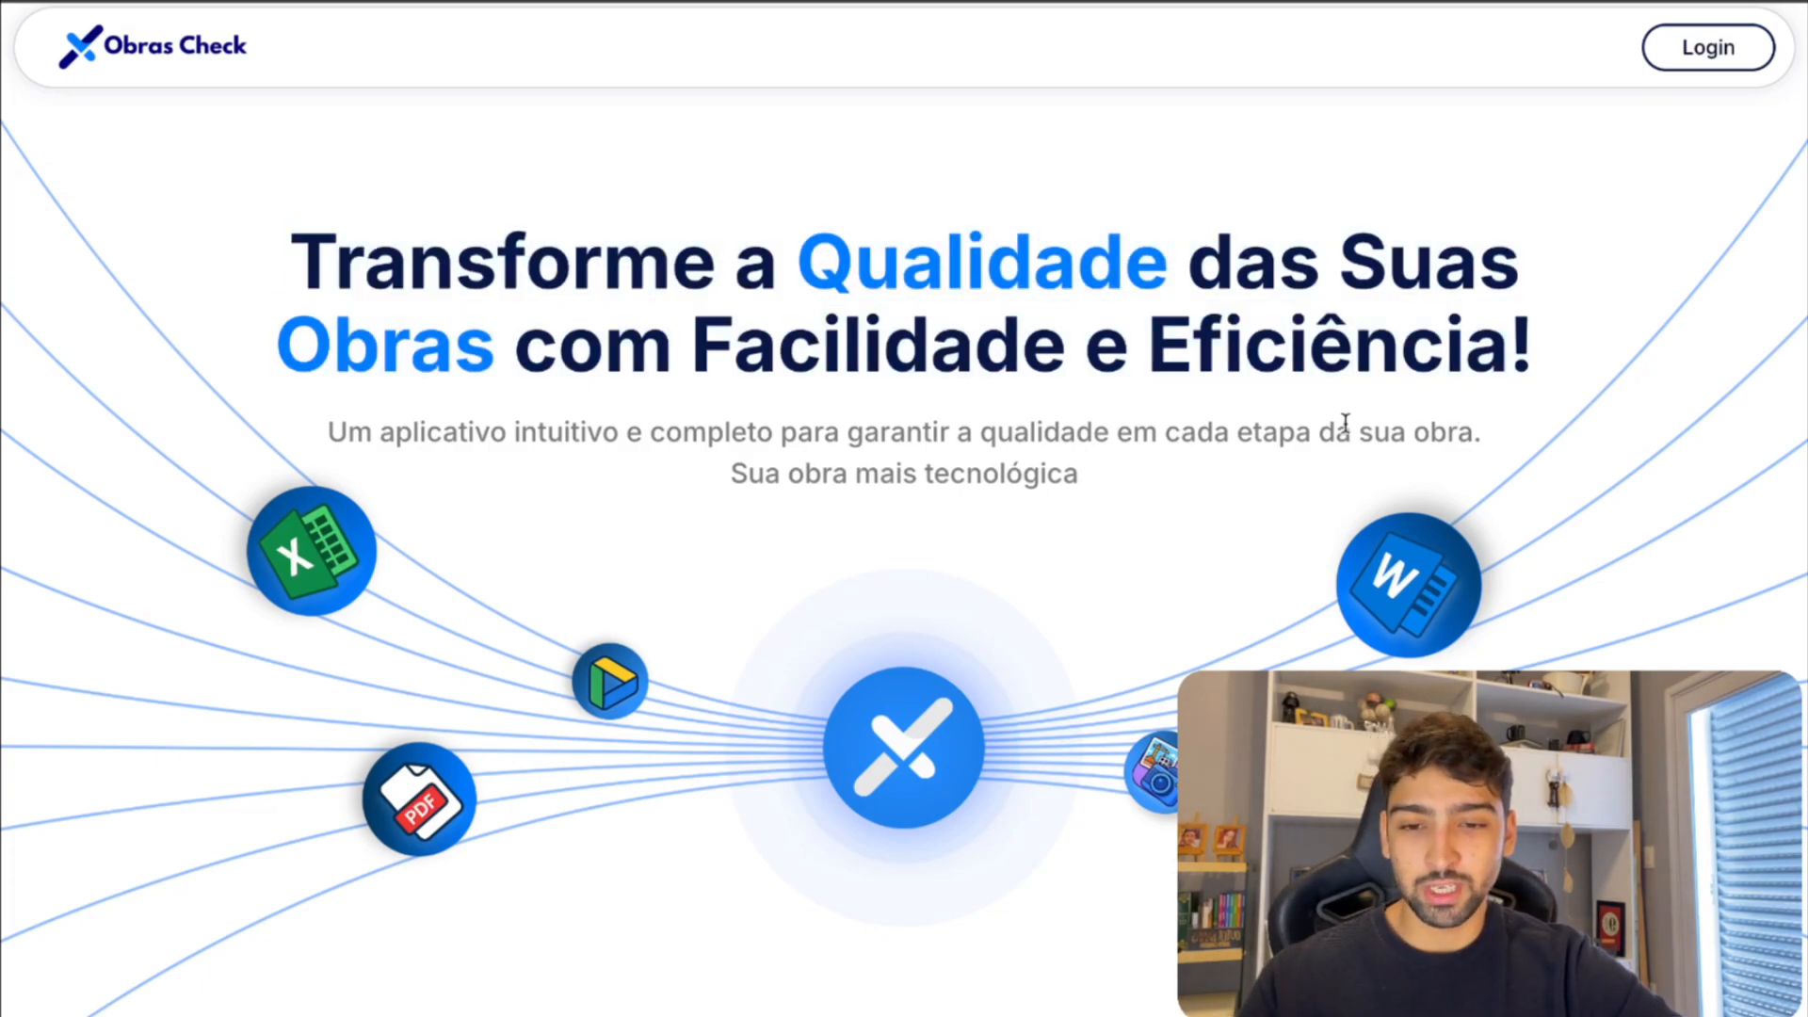
double_click(928, 428)
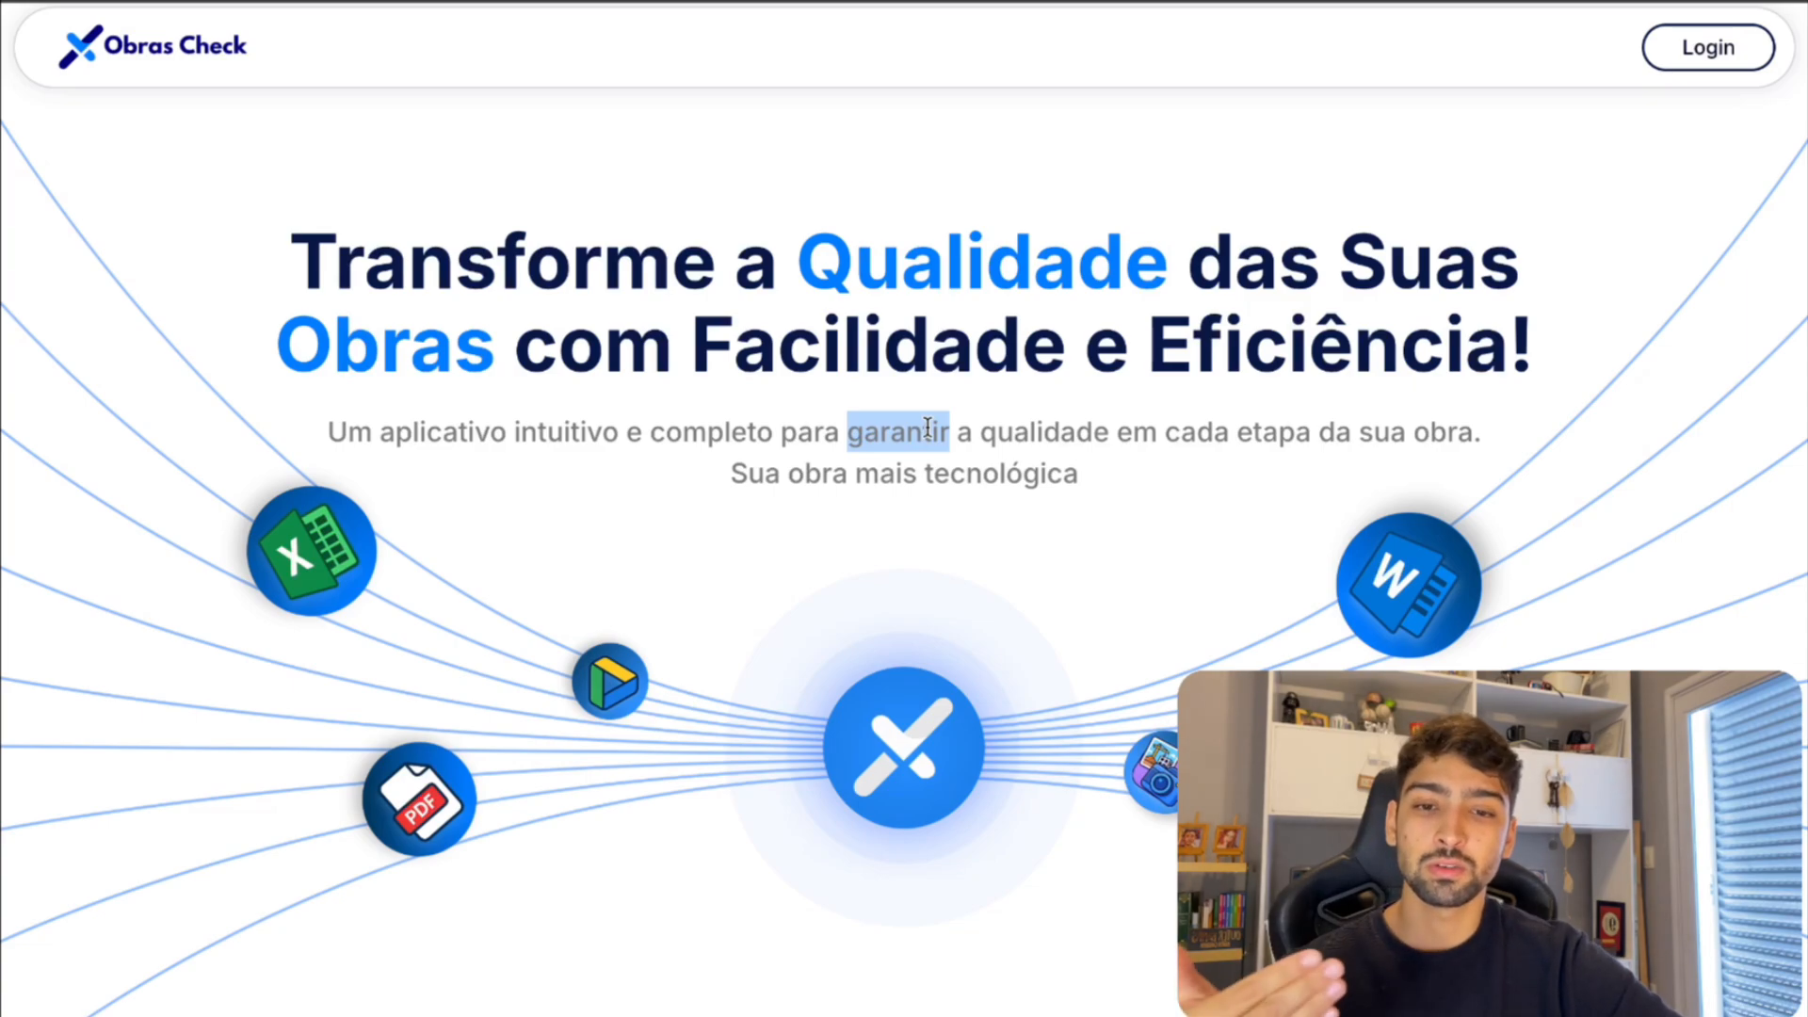
click(893, 513)
scroll(891, 512, down, 1)
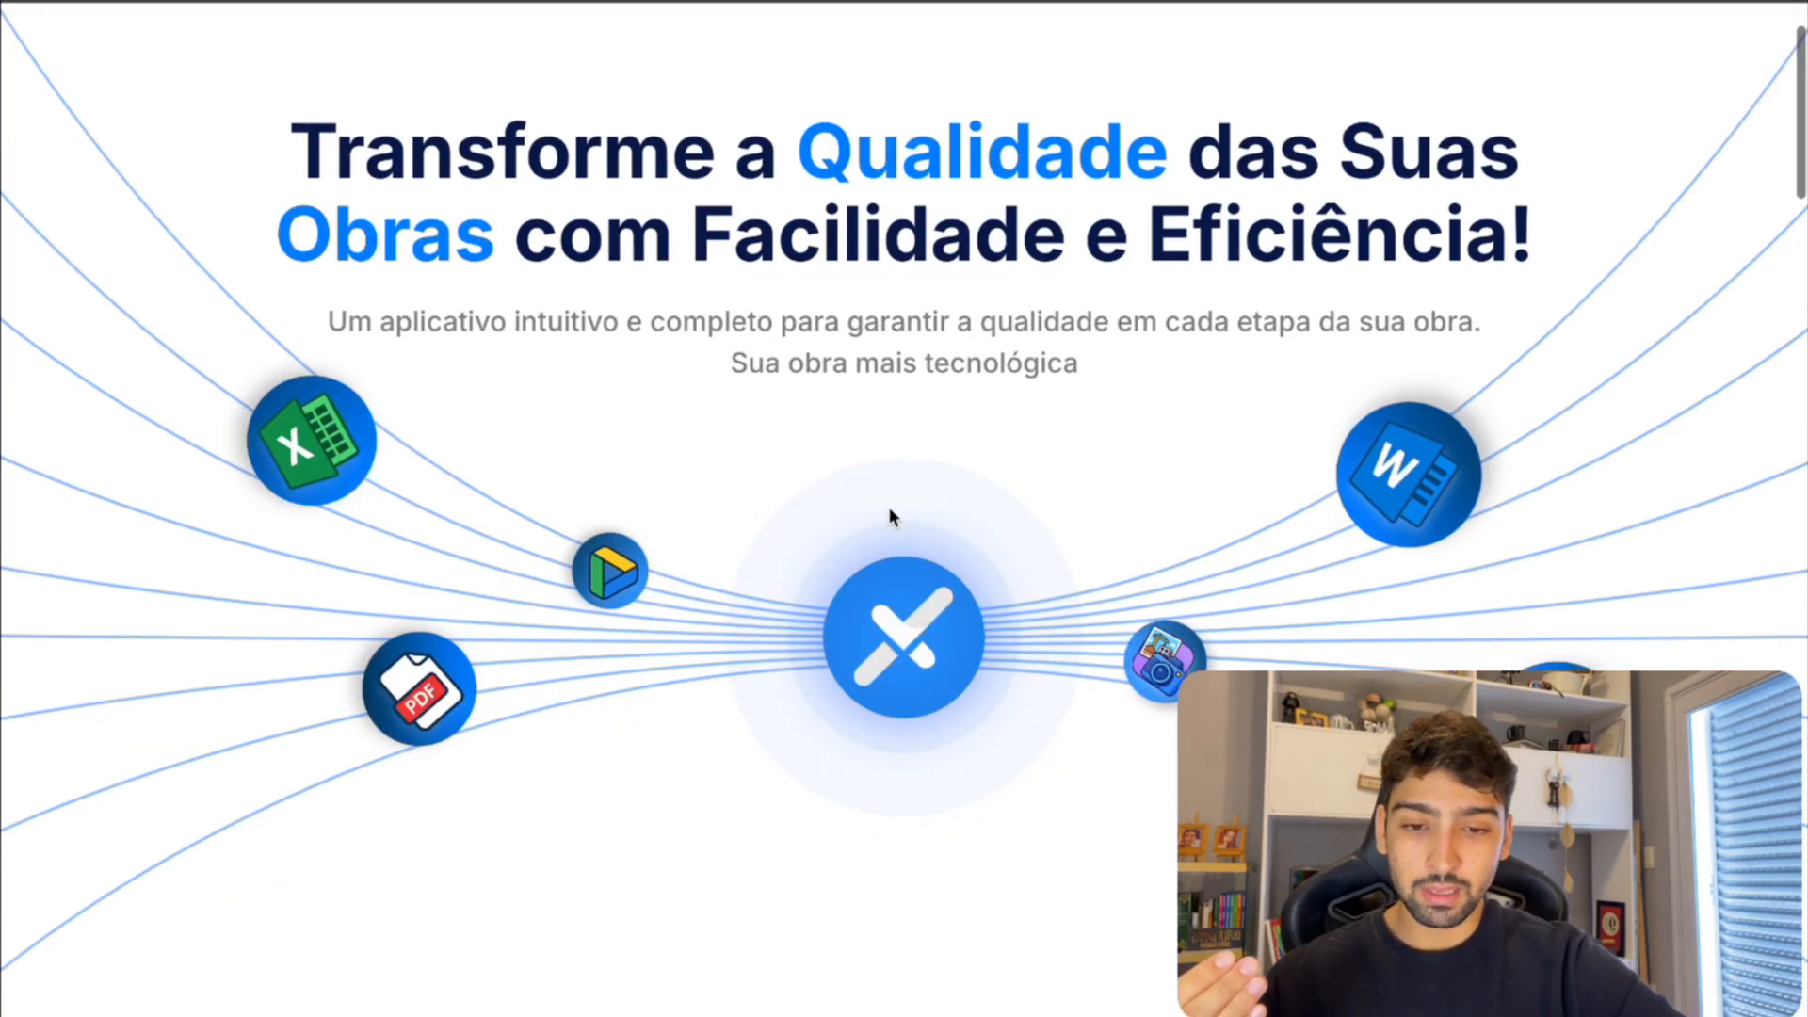
scroll(1104, 655, up, 1)
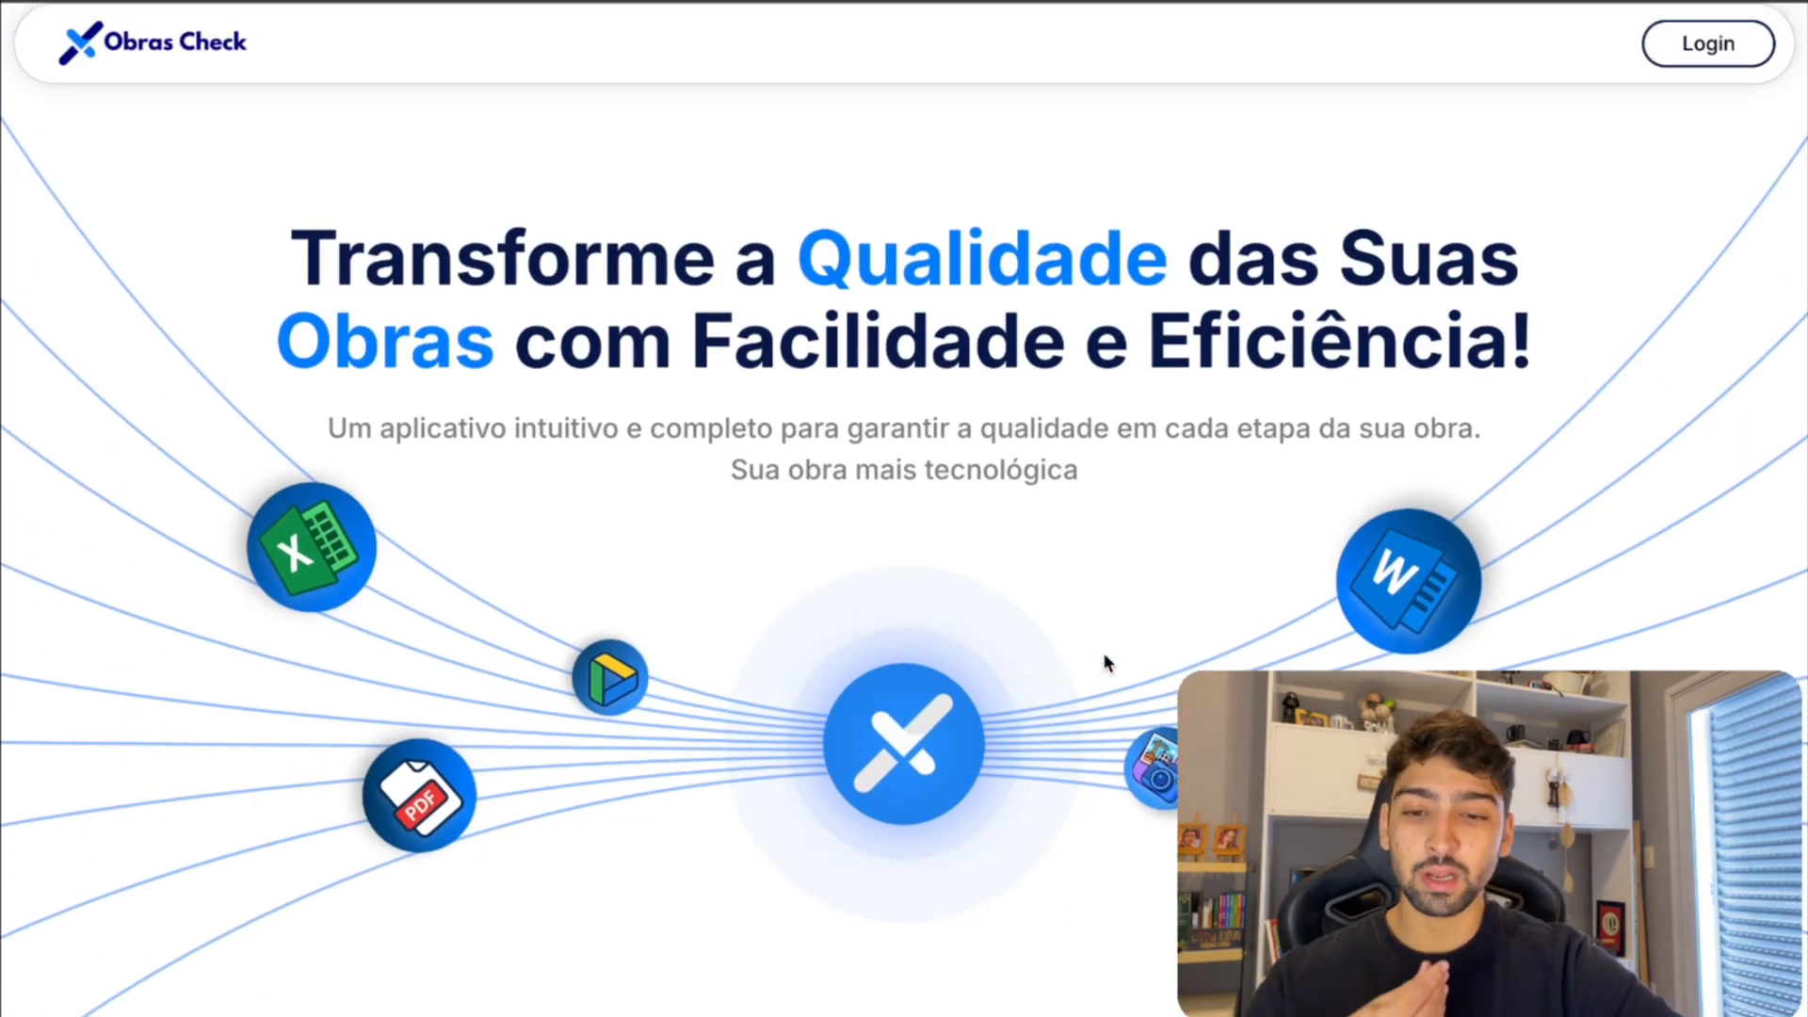
scroll(1104, 653, down, 1)
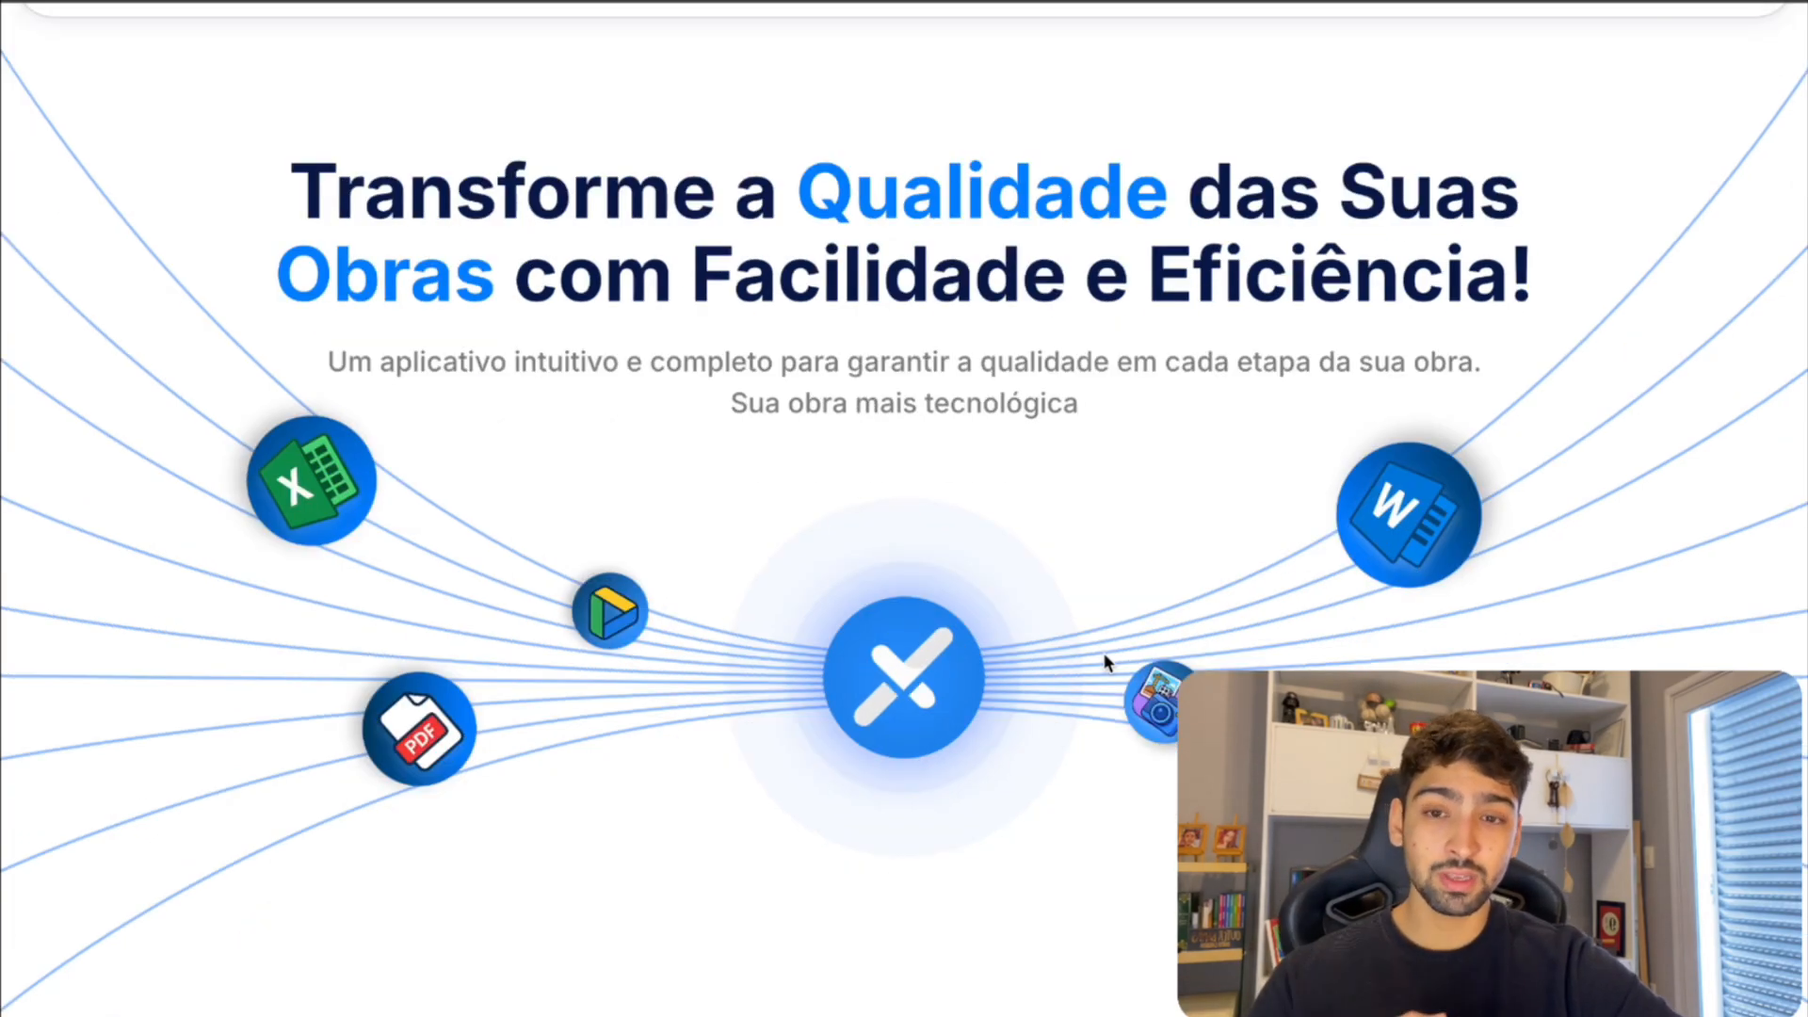
- Review the remaining landing page sections, from the FVS, RC and FVM cards down to the contact form and footer
scroll(1104, 652, down, 5)
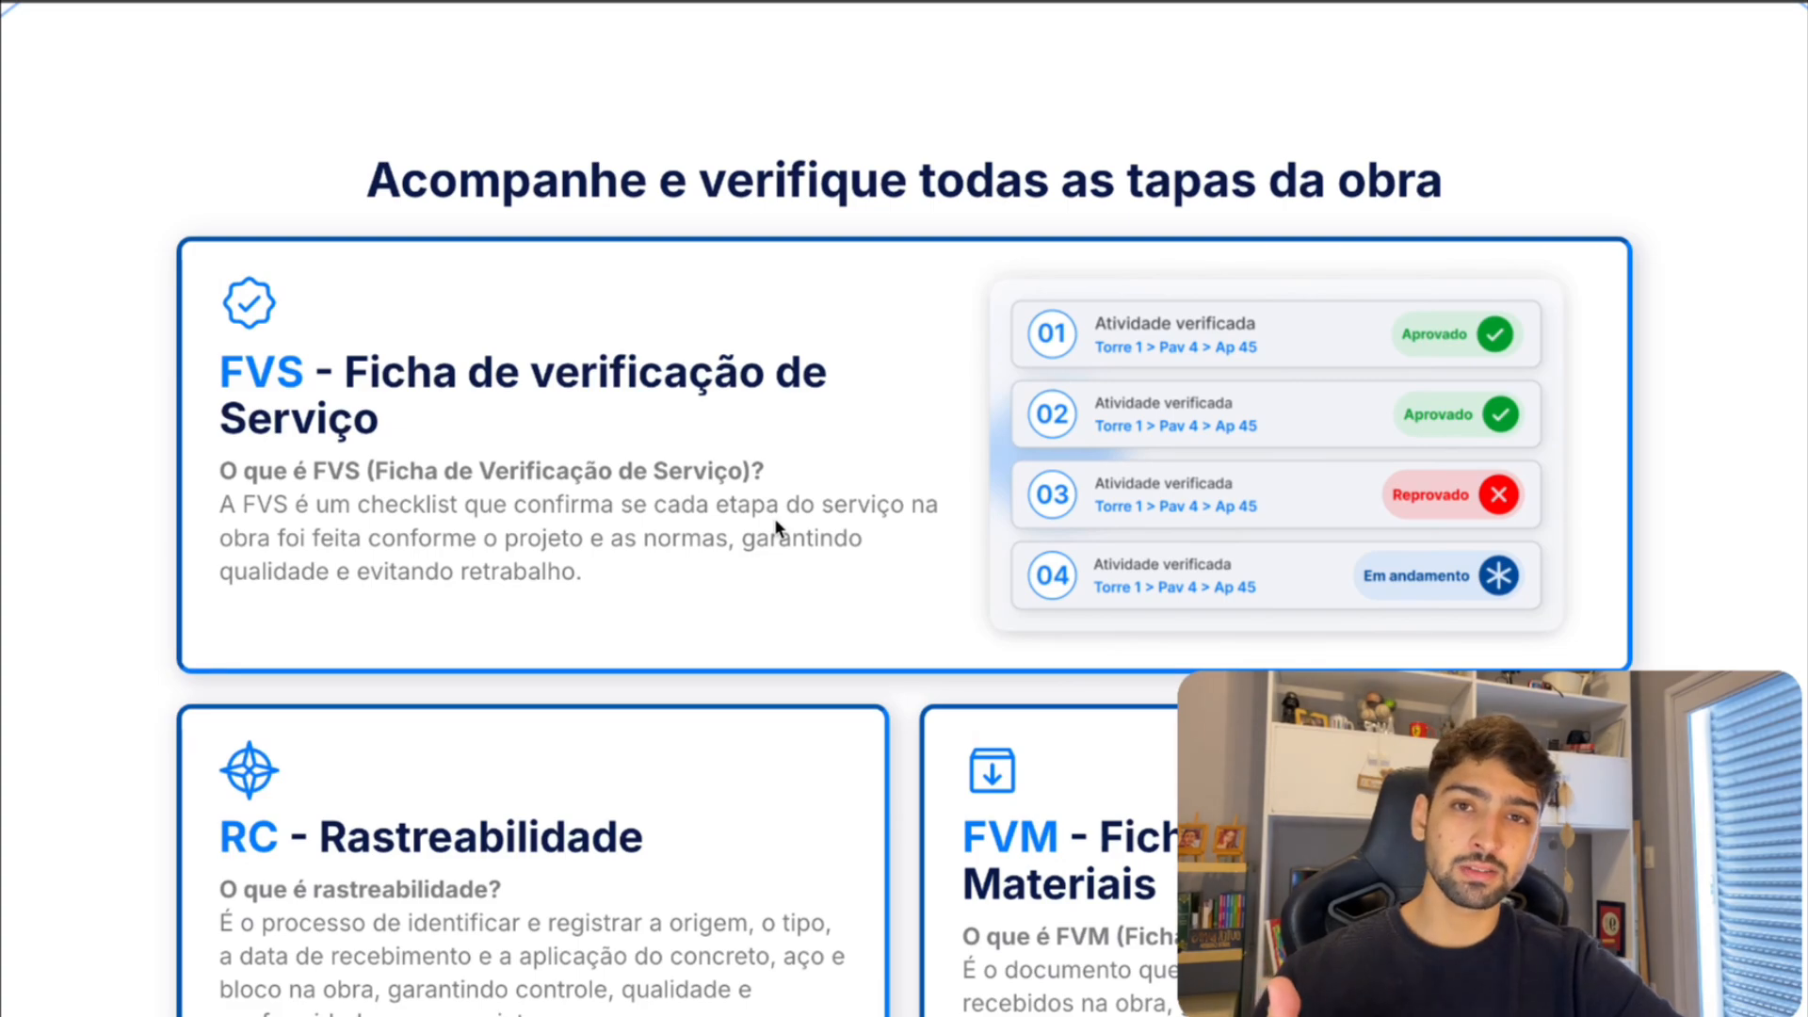
scroll(774, 523, down, 1)
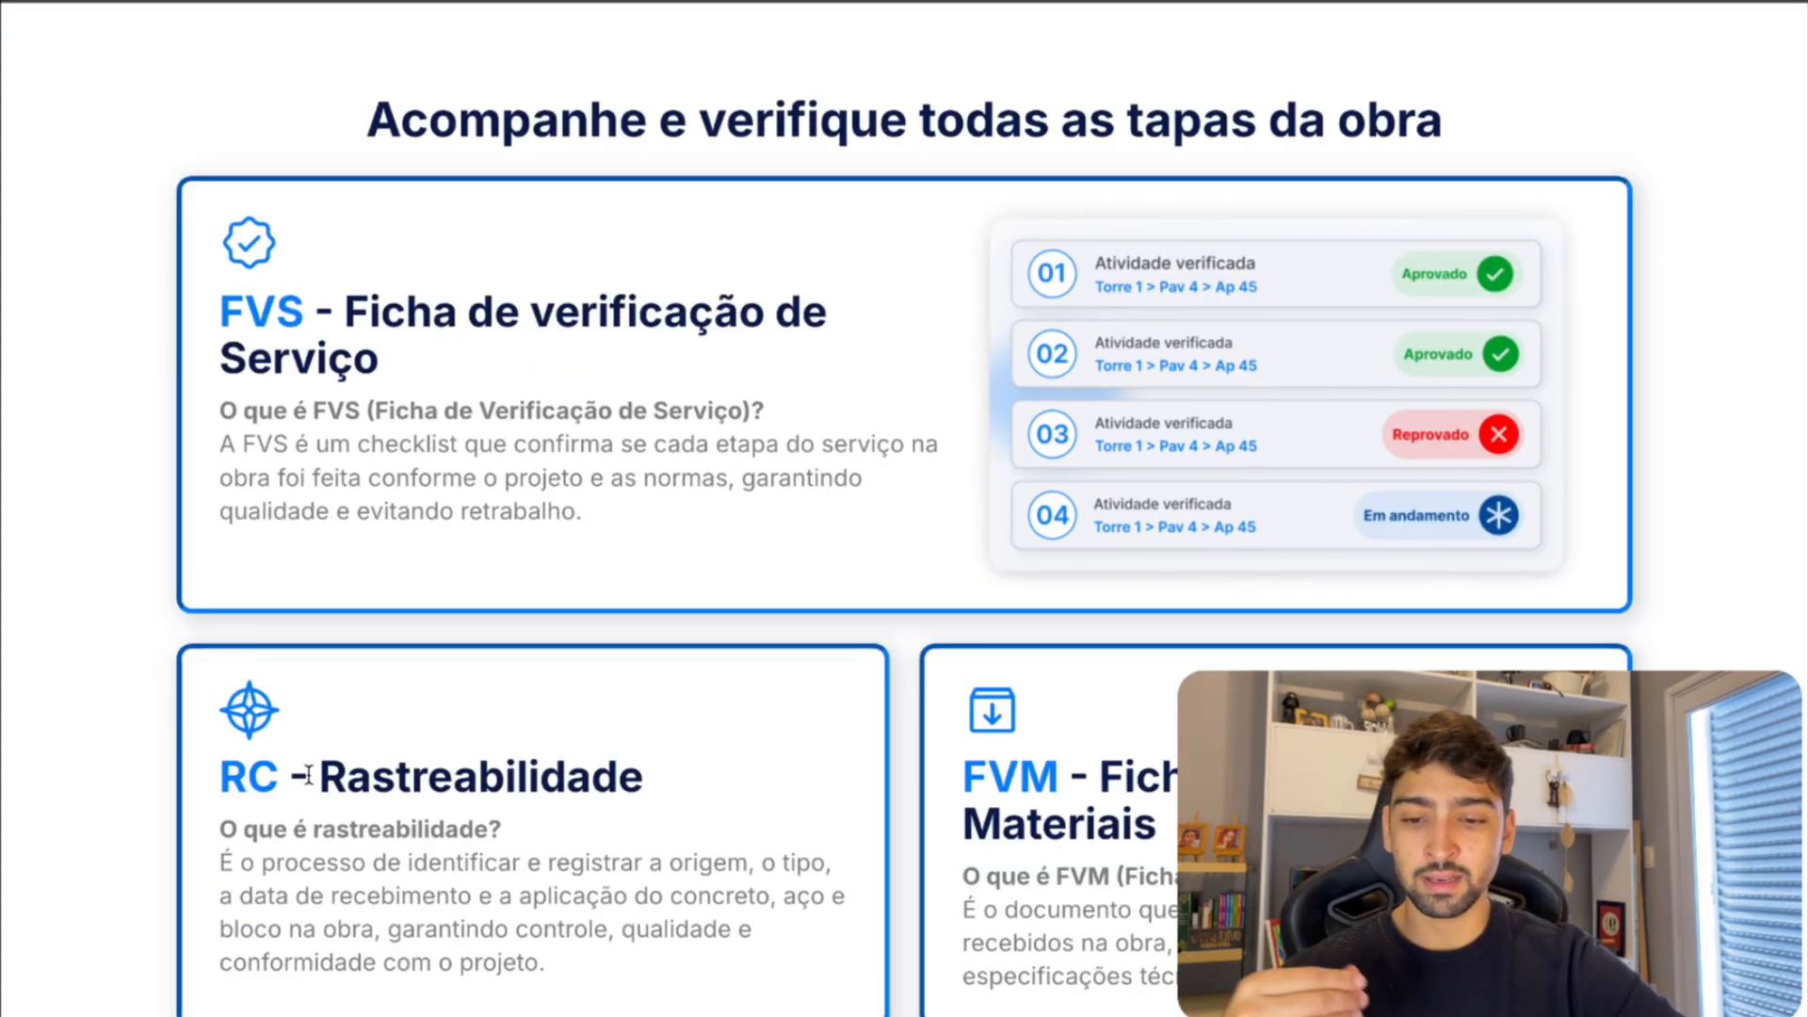
scroll(1033, 735, down, 1)
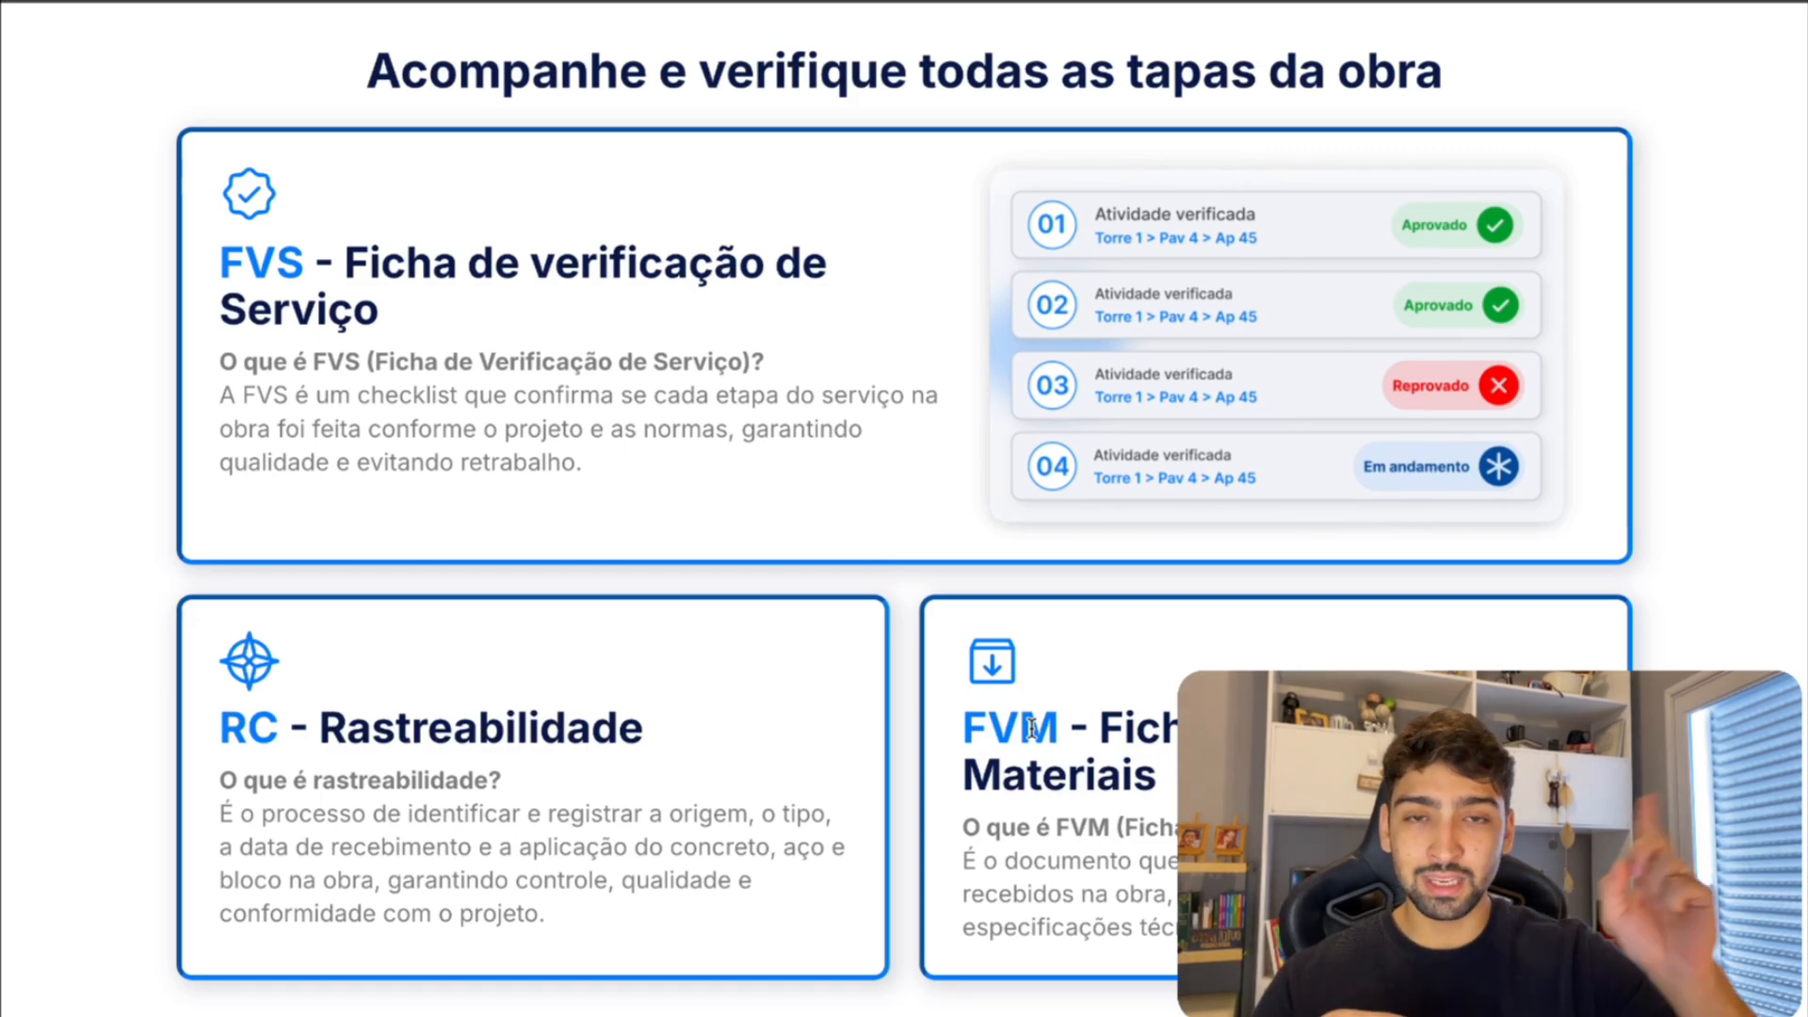
scroll(1032, 734, down, 10)
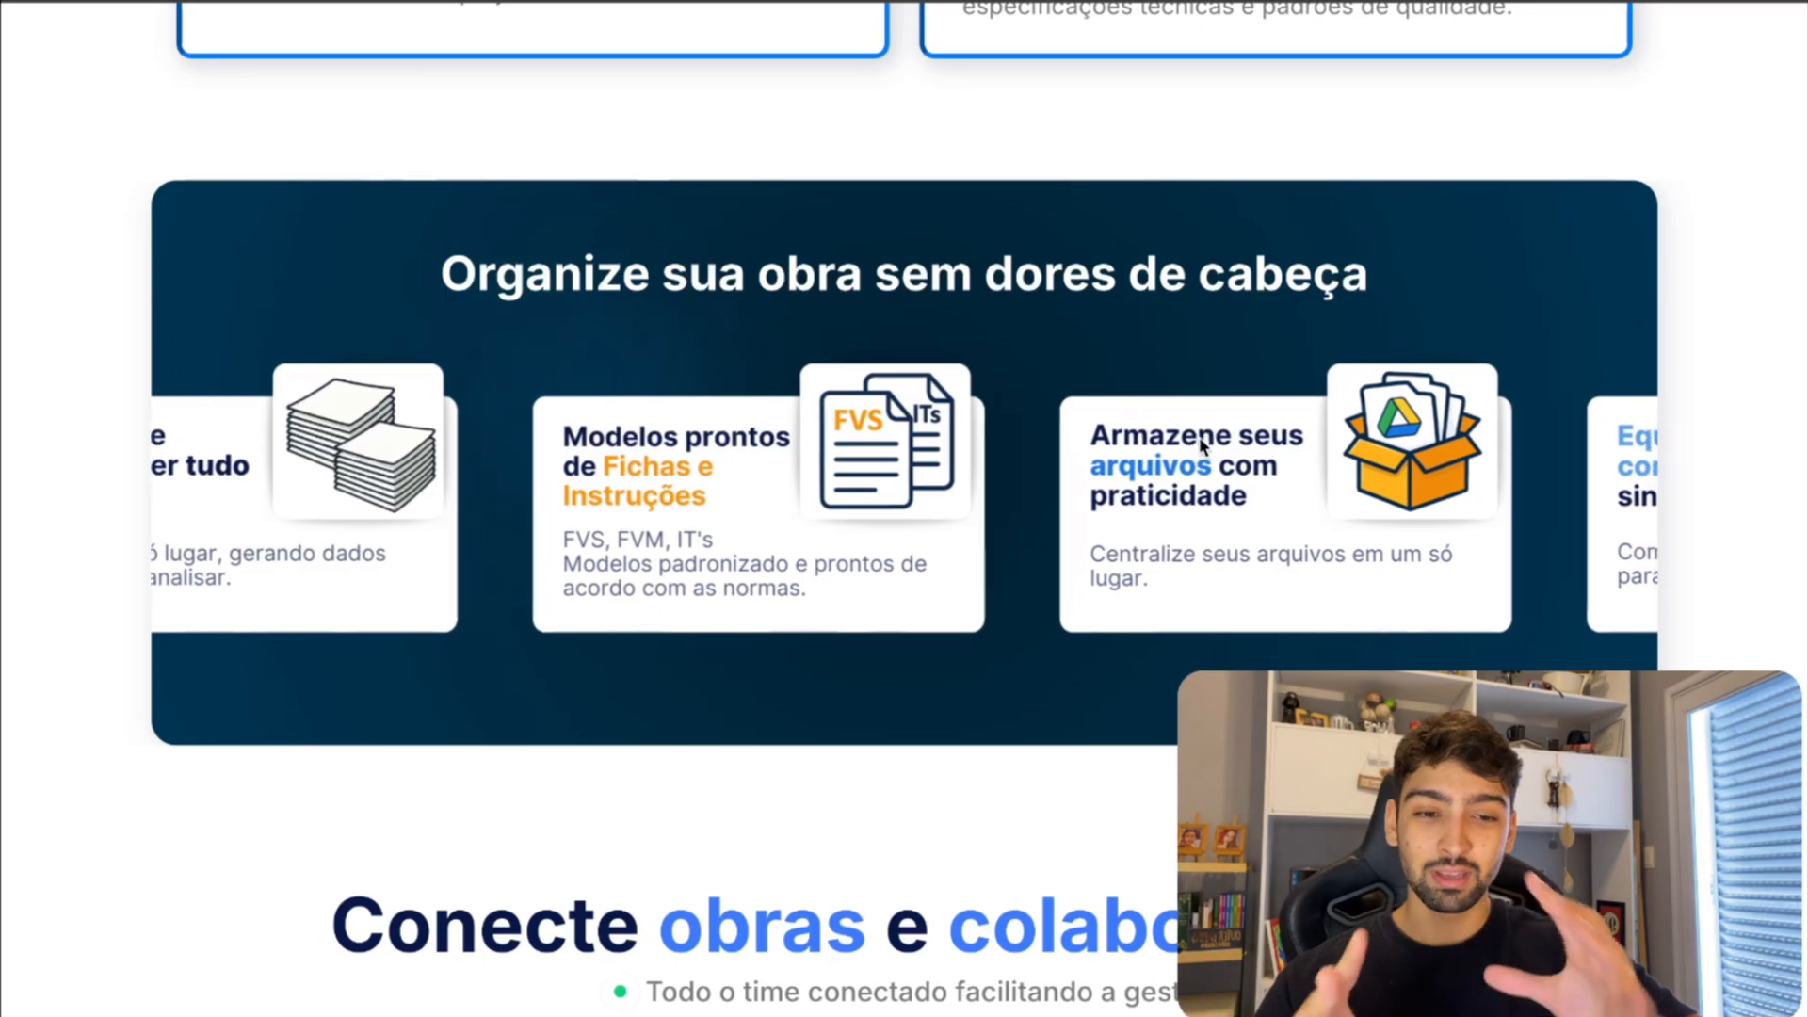
scroll(1202, 447, down, 4)
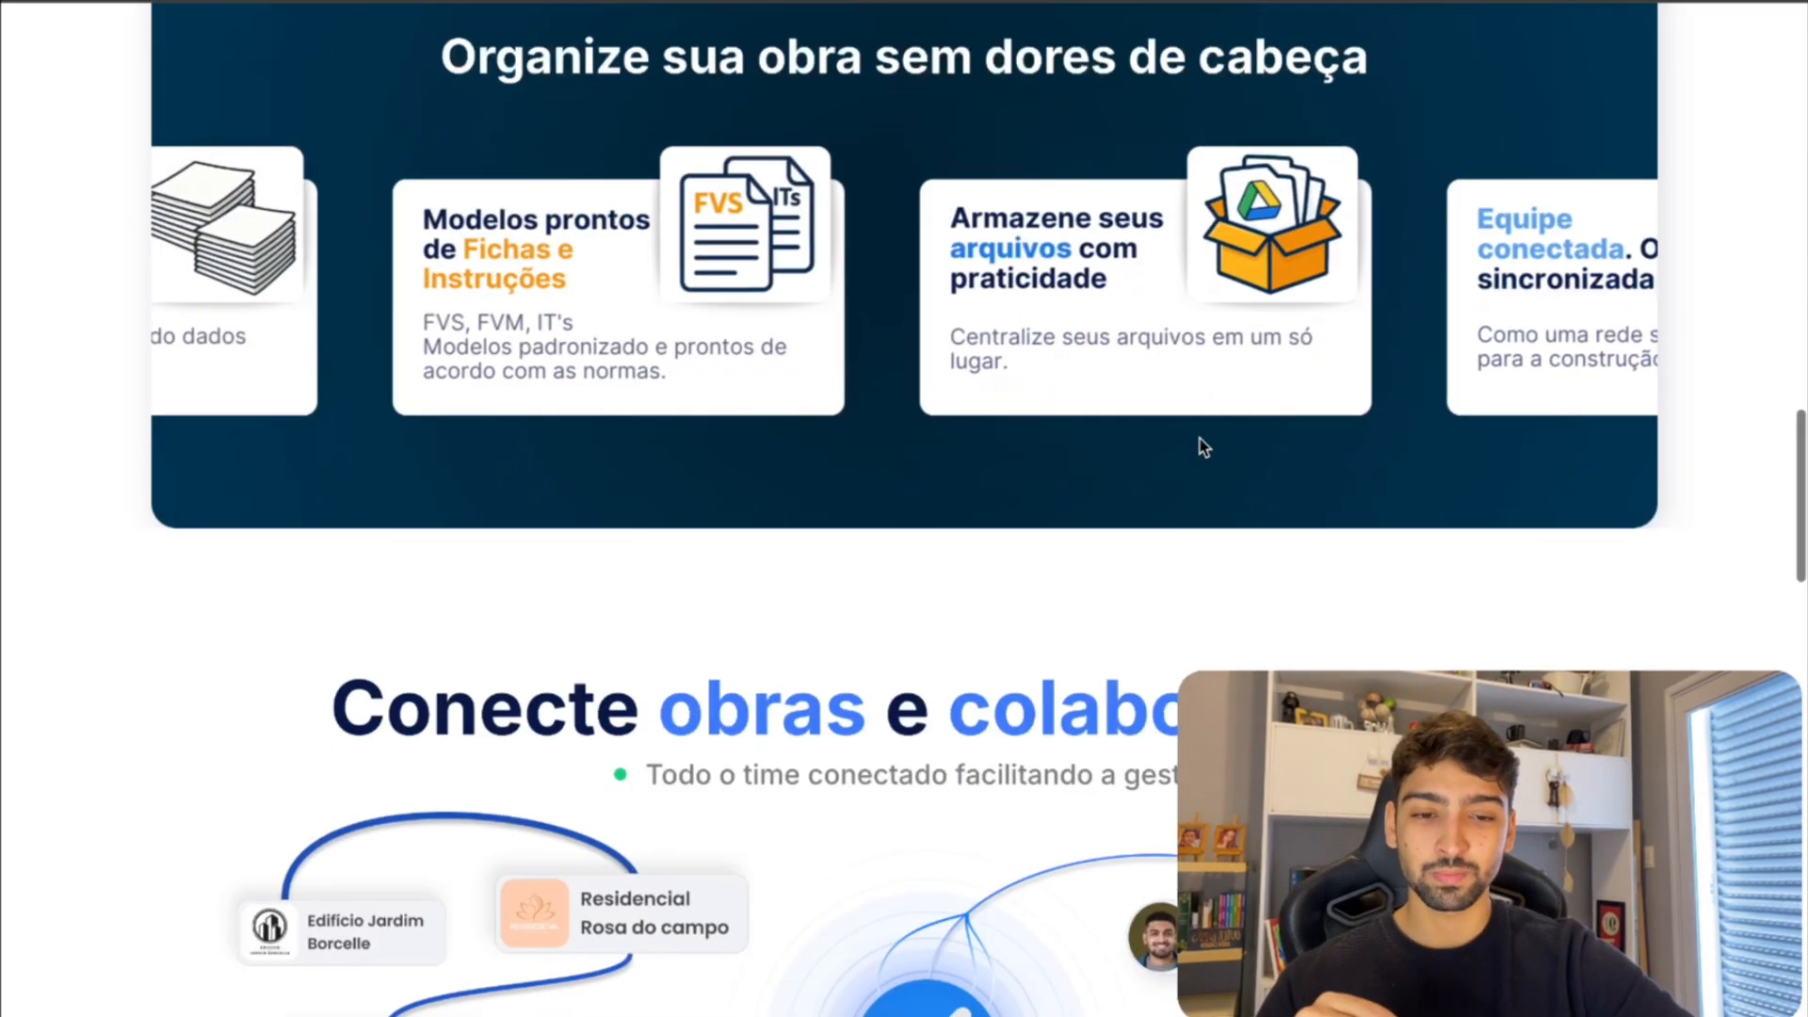
scroll(1202, 429, down, 4)
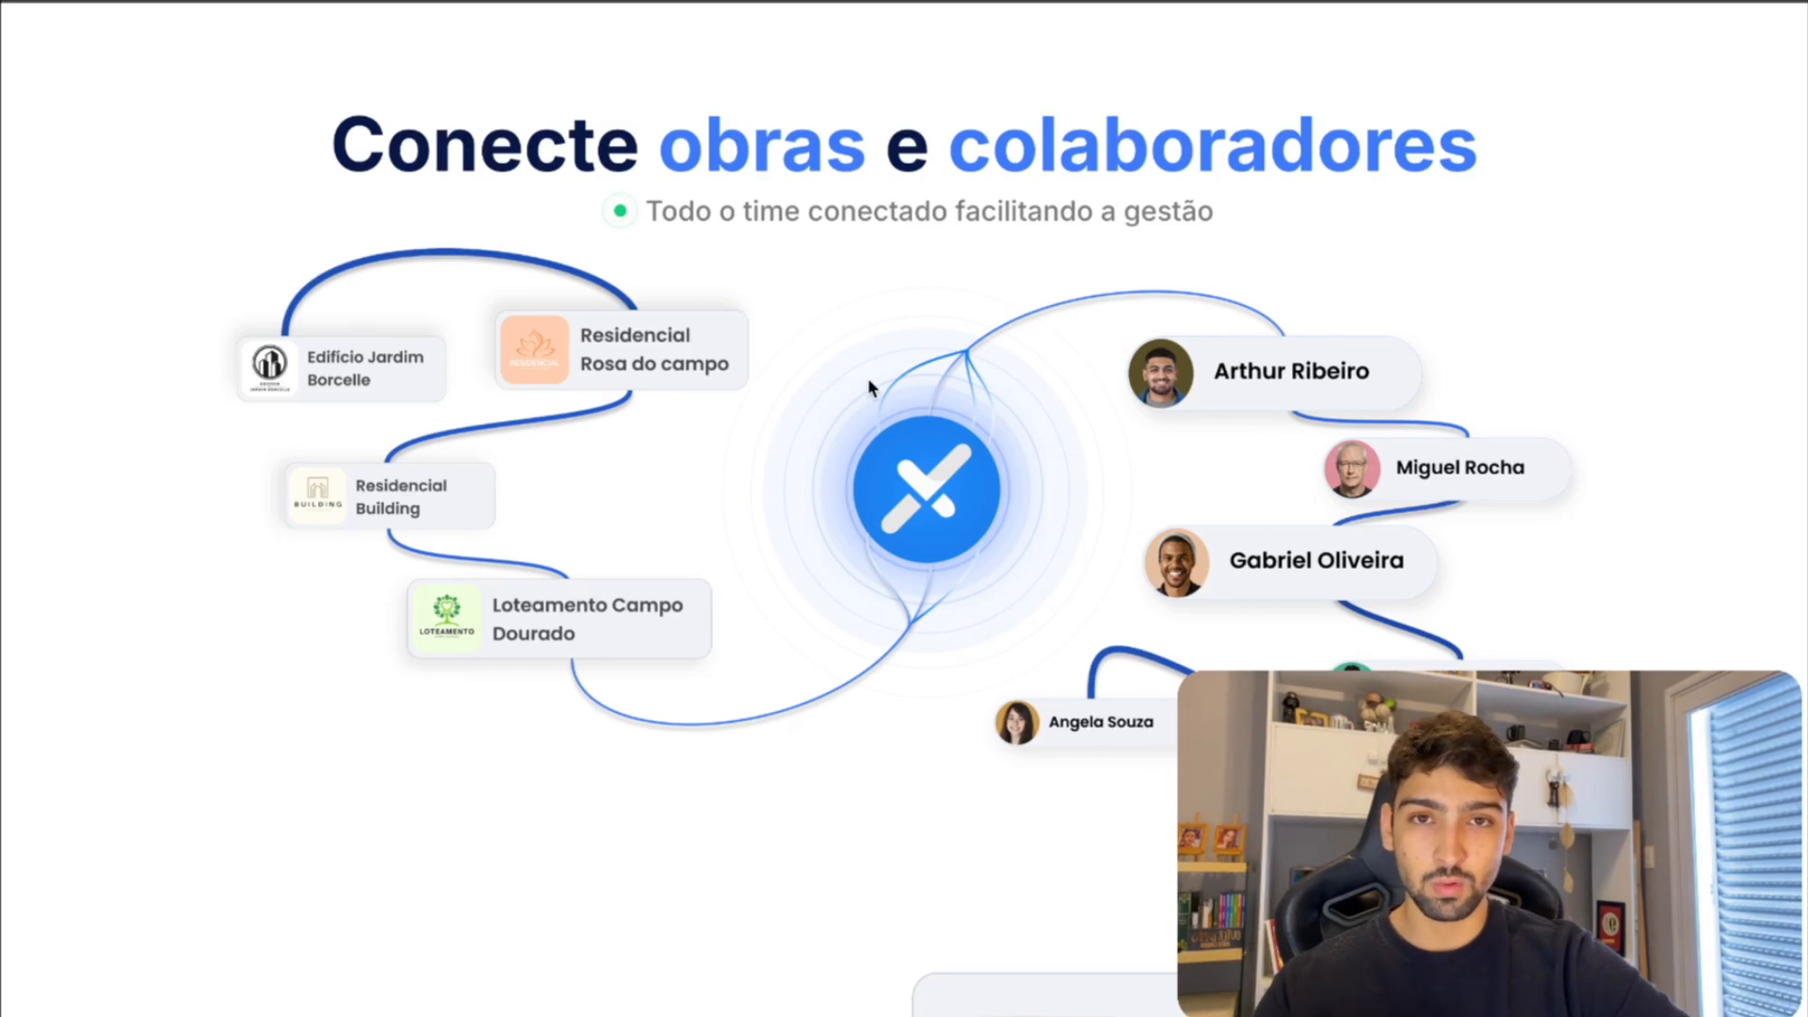
scroll(868, 377, down, 7)
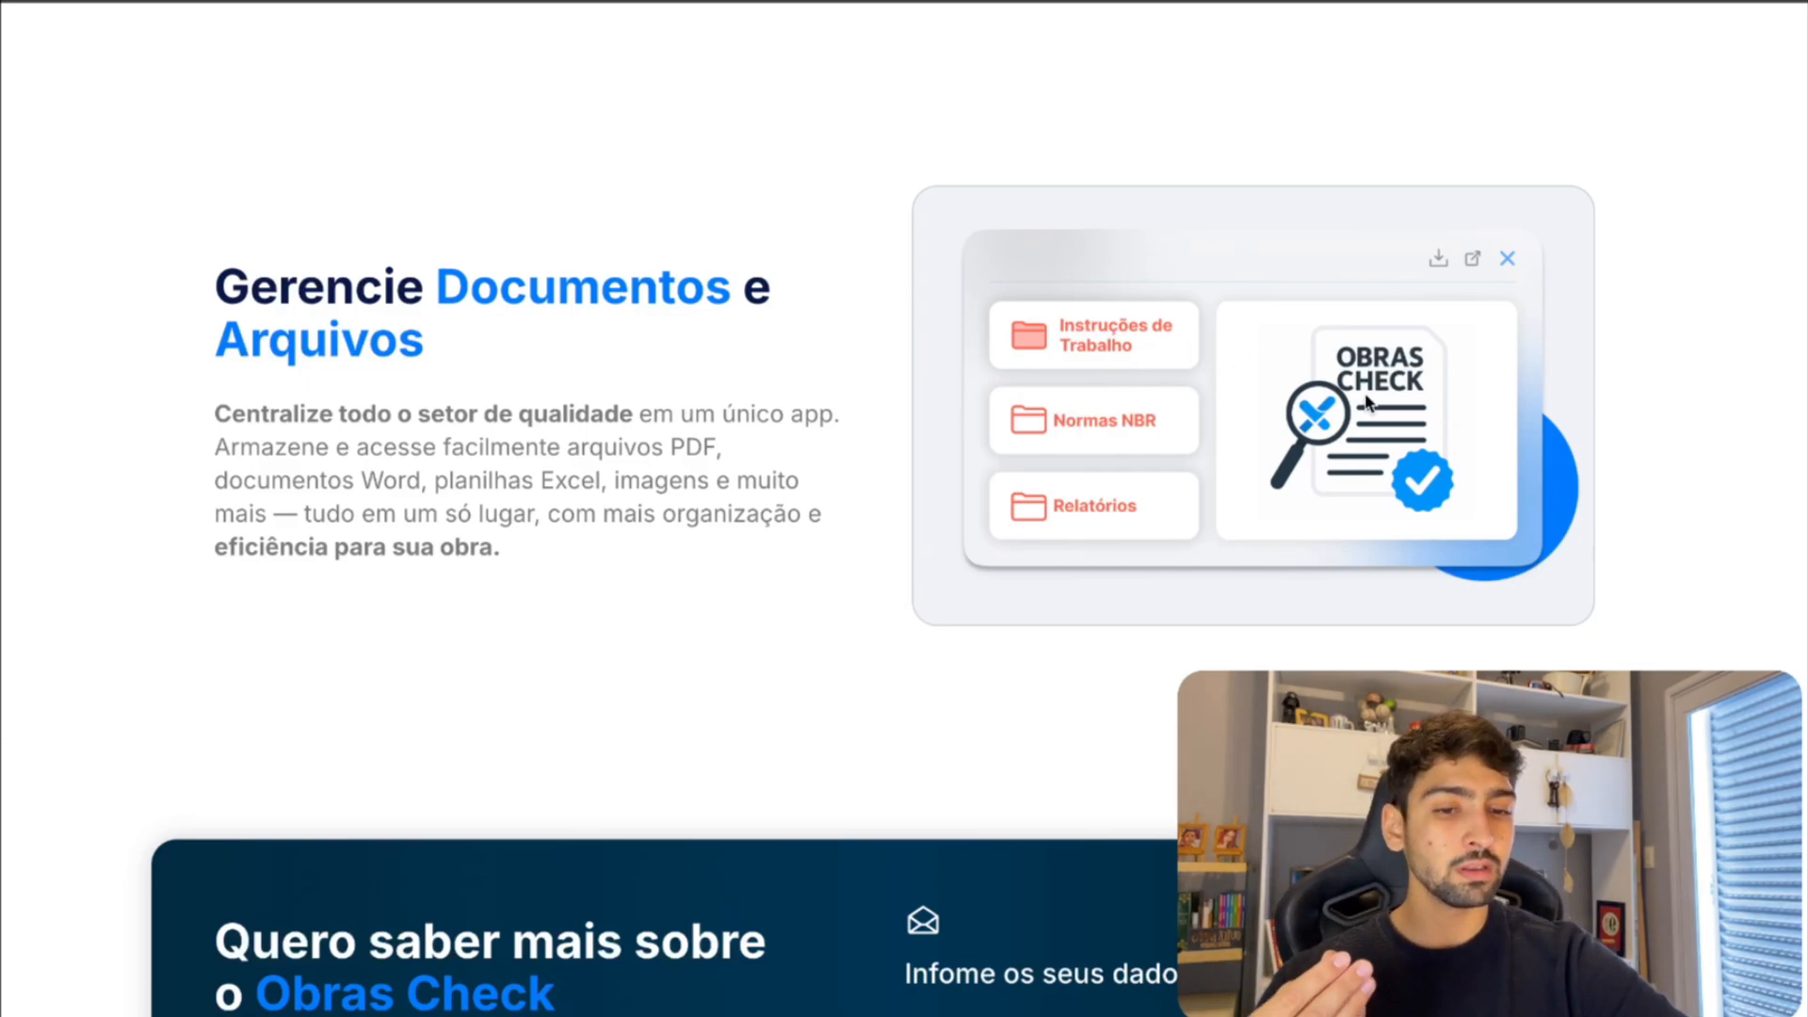
scroll(1367, 471, down, 5)
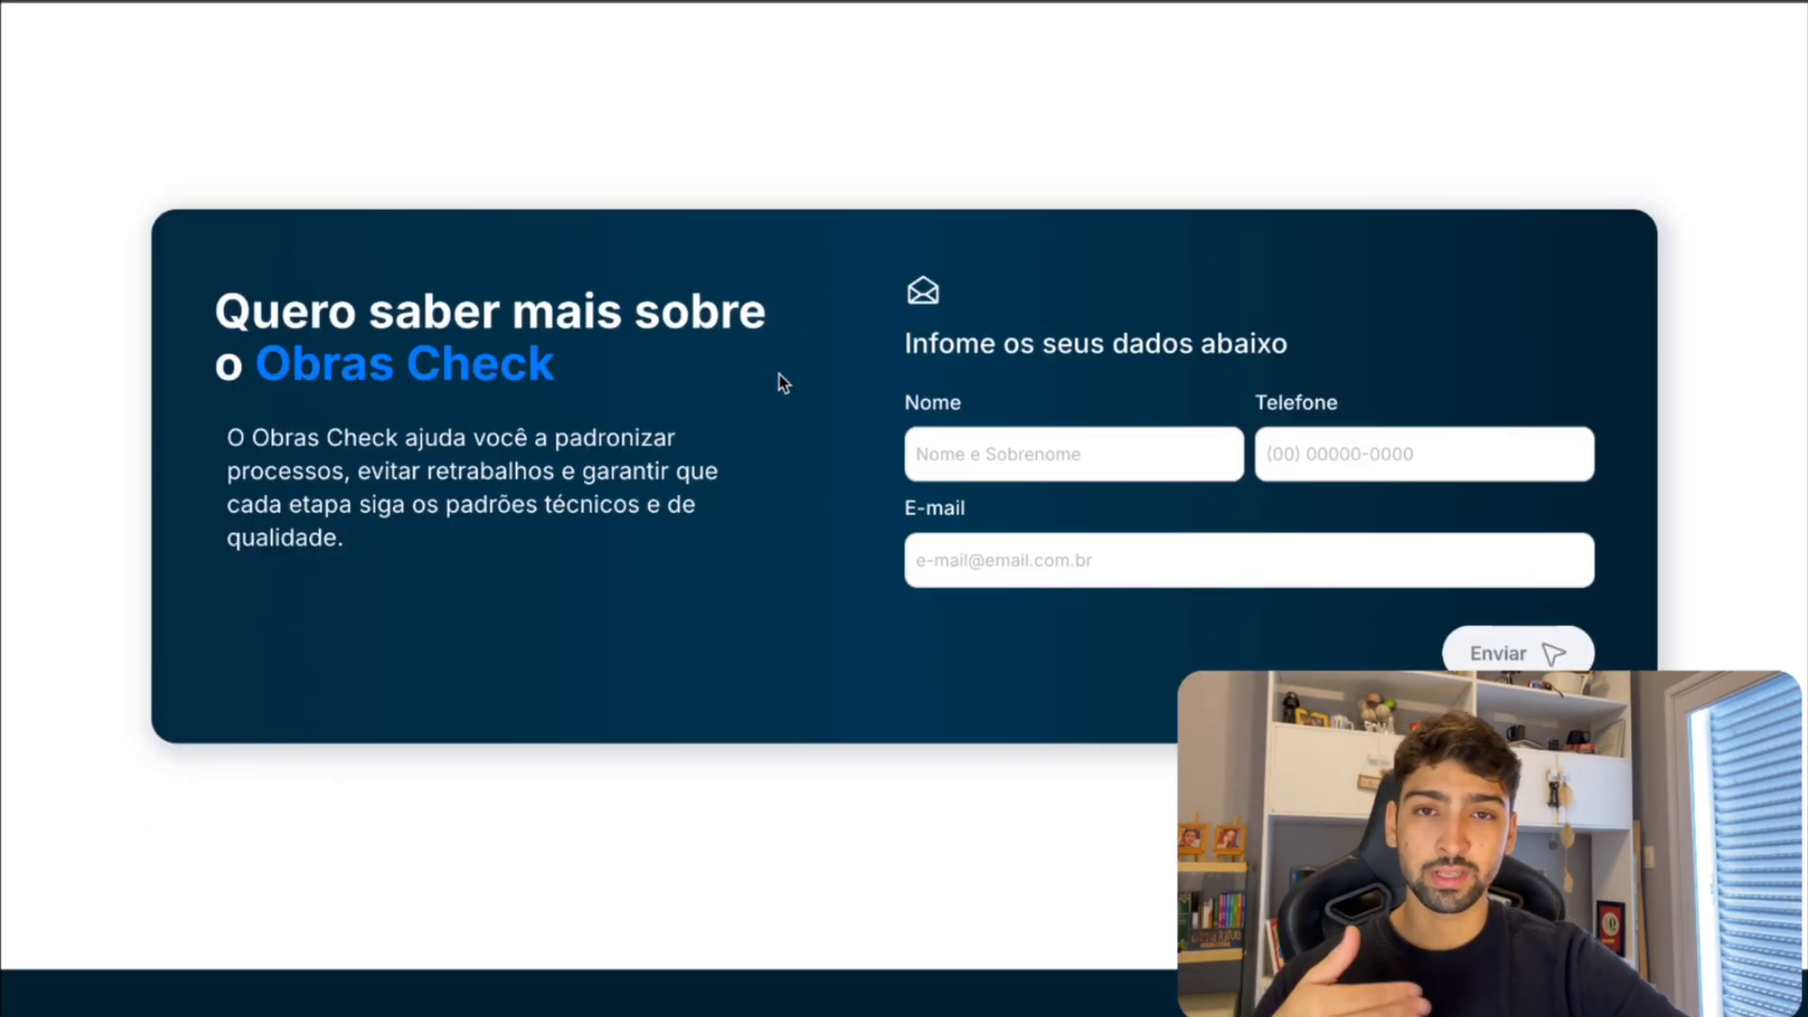
scroll(779, 384, down, 5)
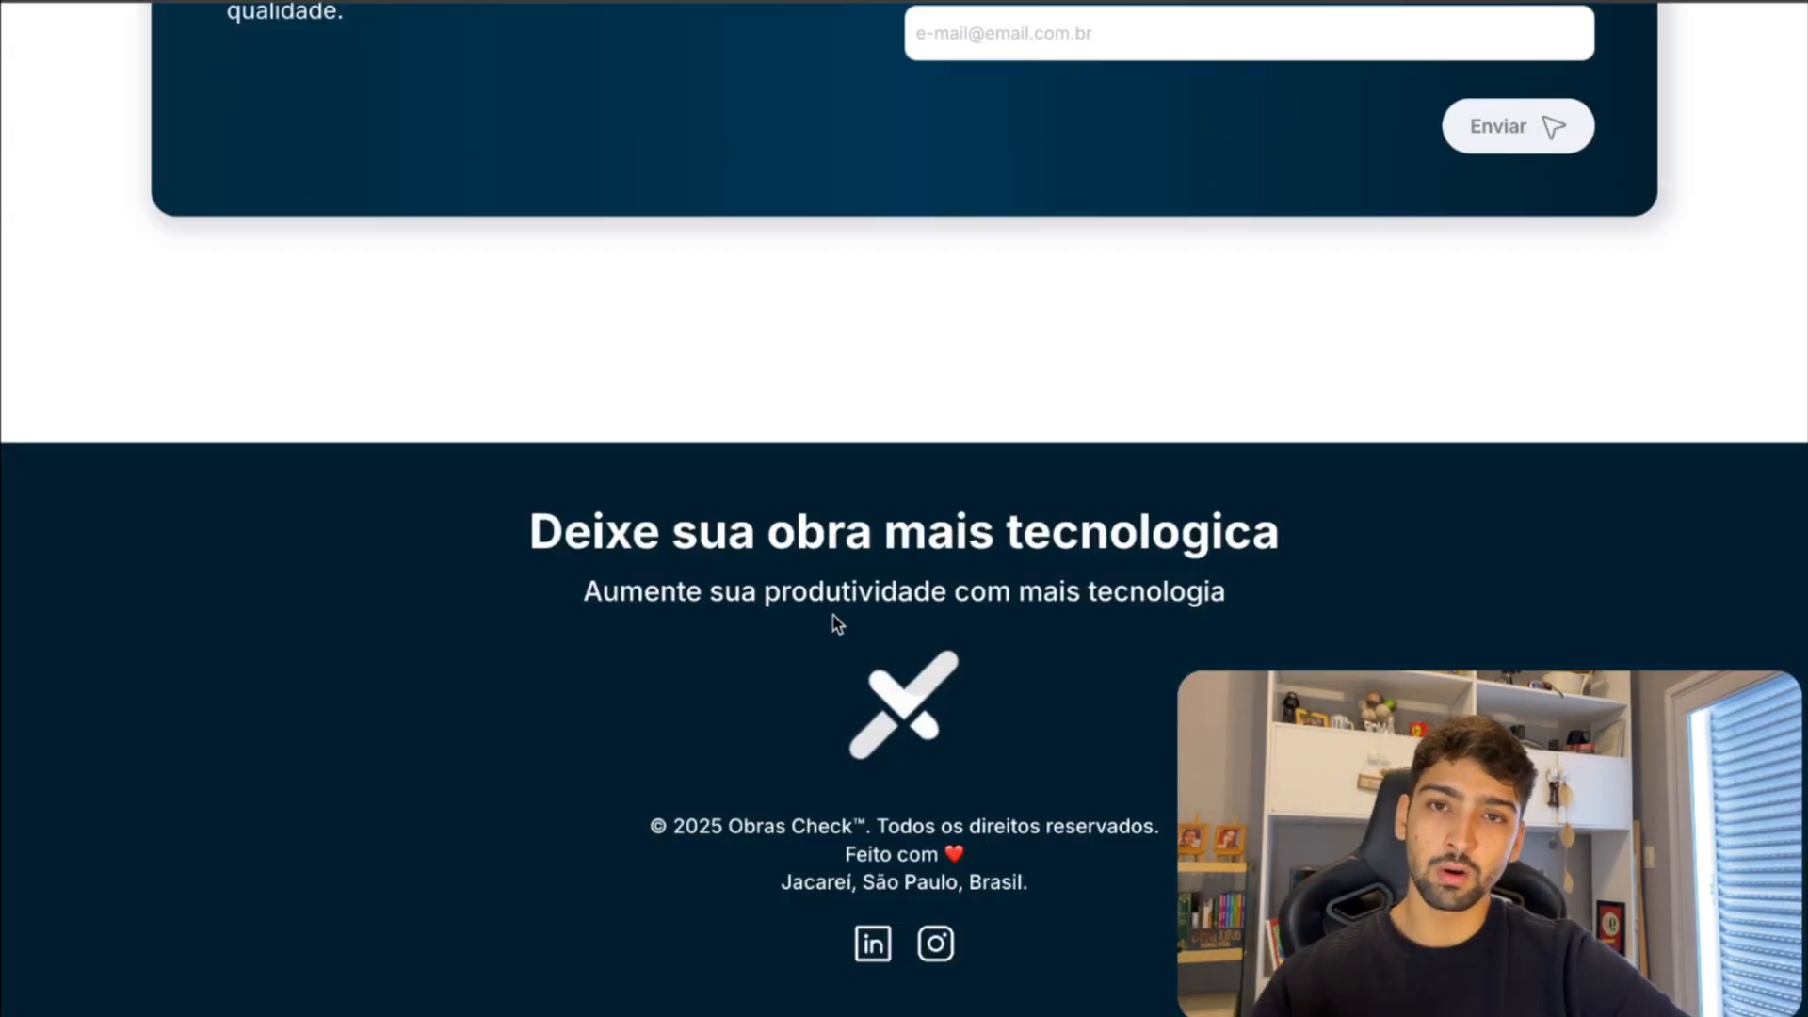
scroll(834, 616, up, 20)
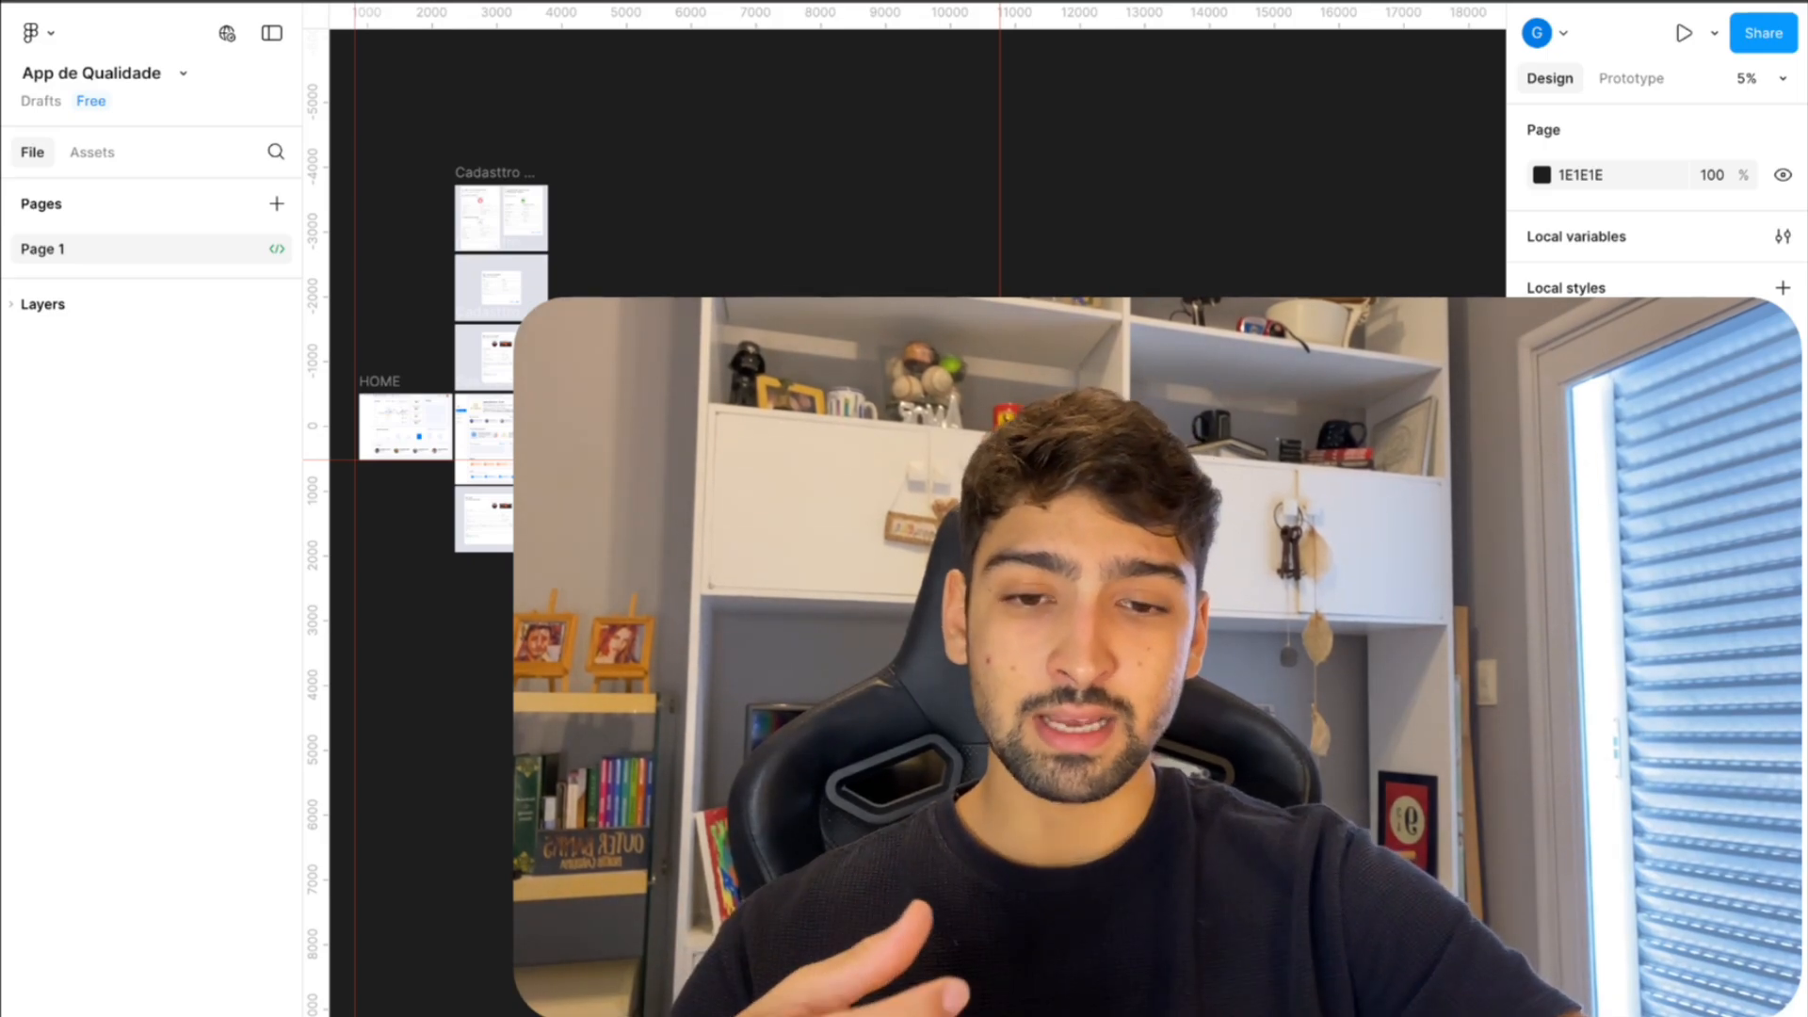
- Switch to the App de Qualidade file in Figma and examine the curved-line illustration group in the LP - Nova hero
scroll(1113, 587, up, 3)
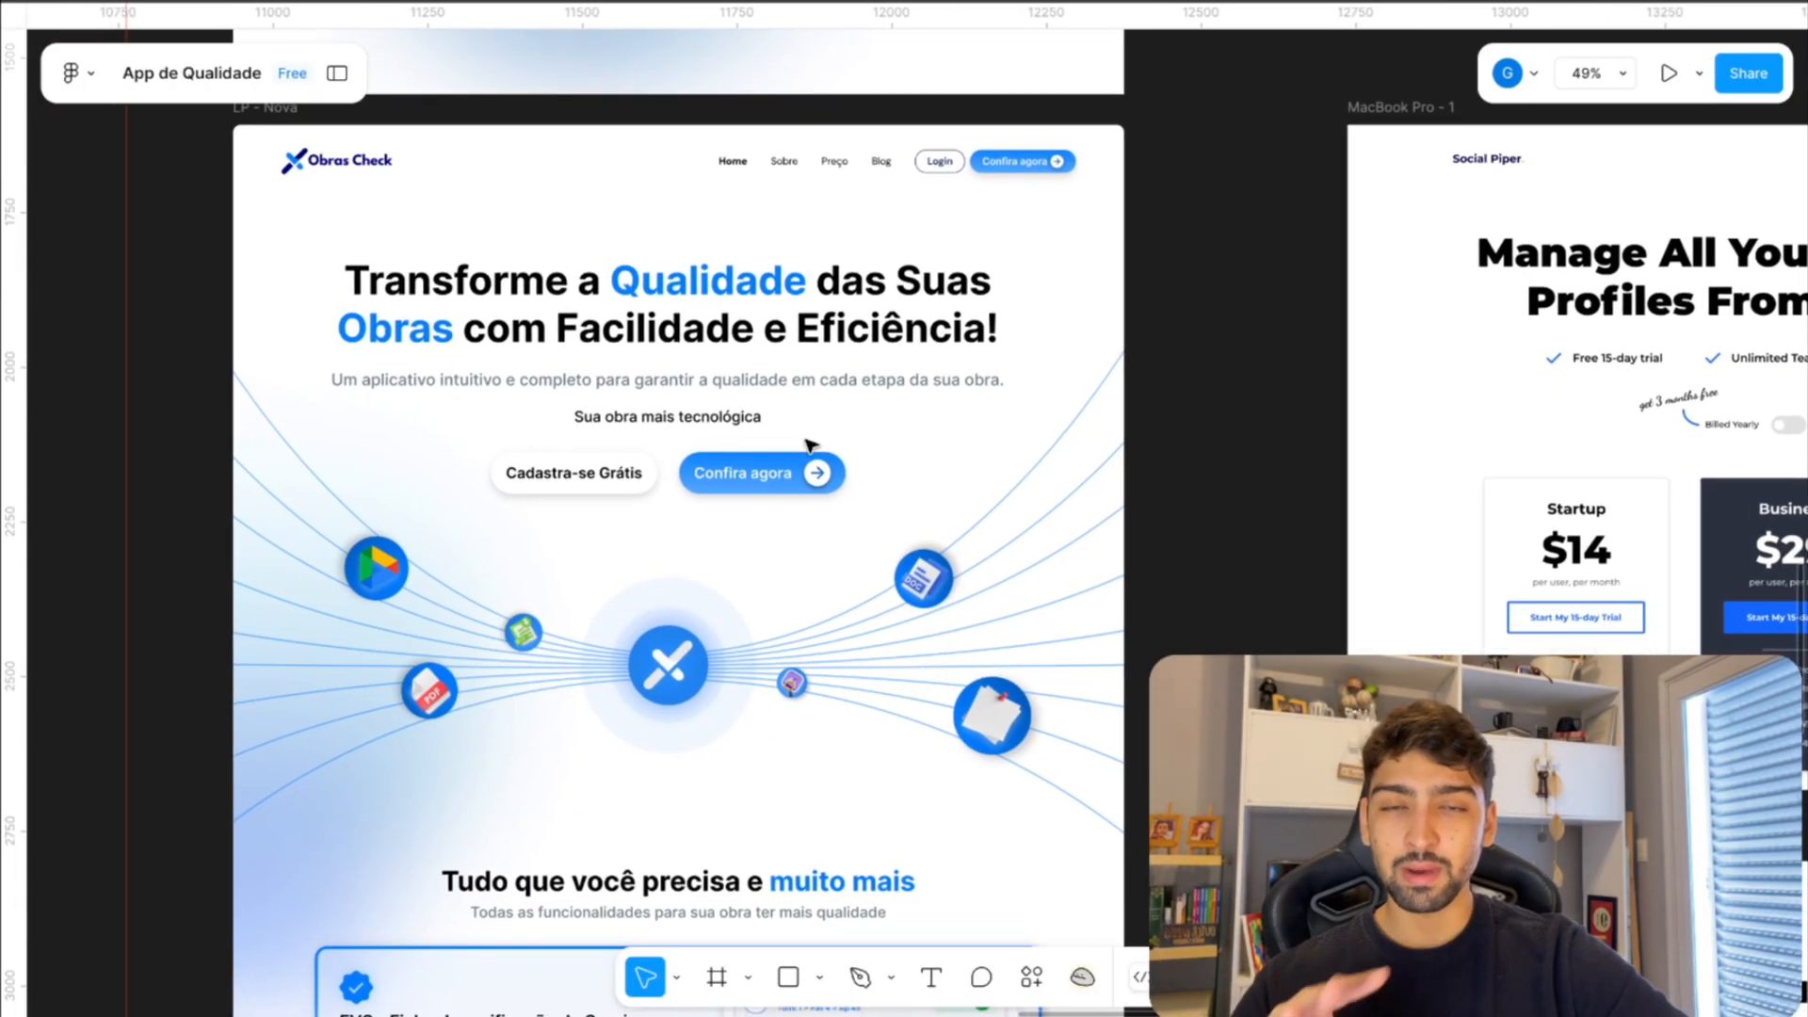
click(810, 445)
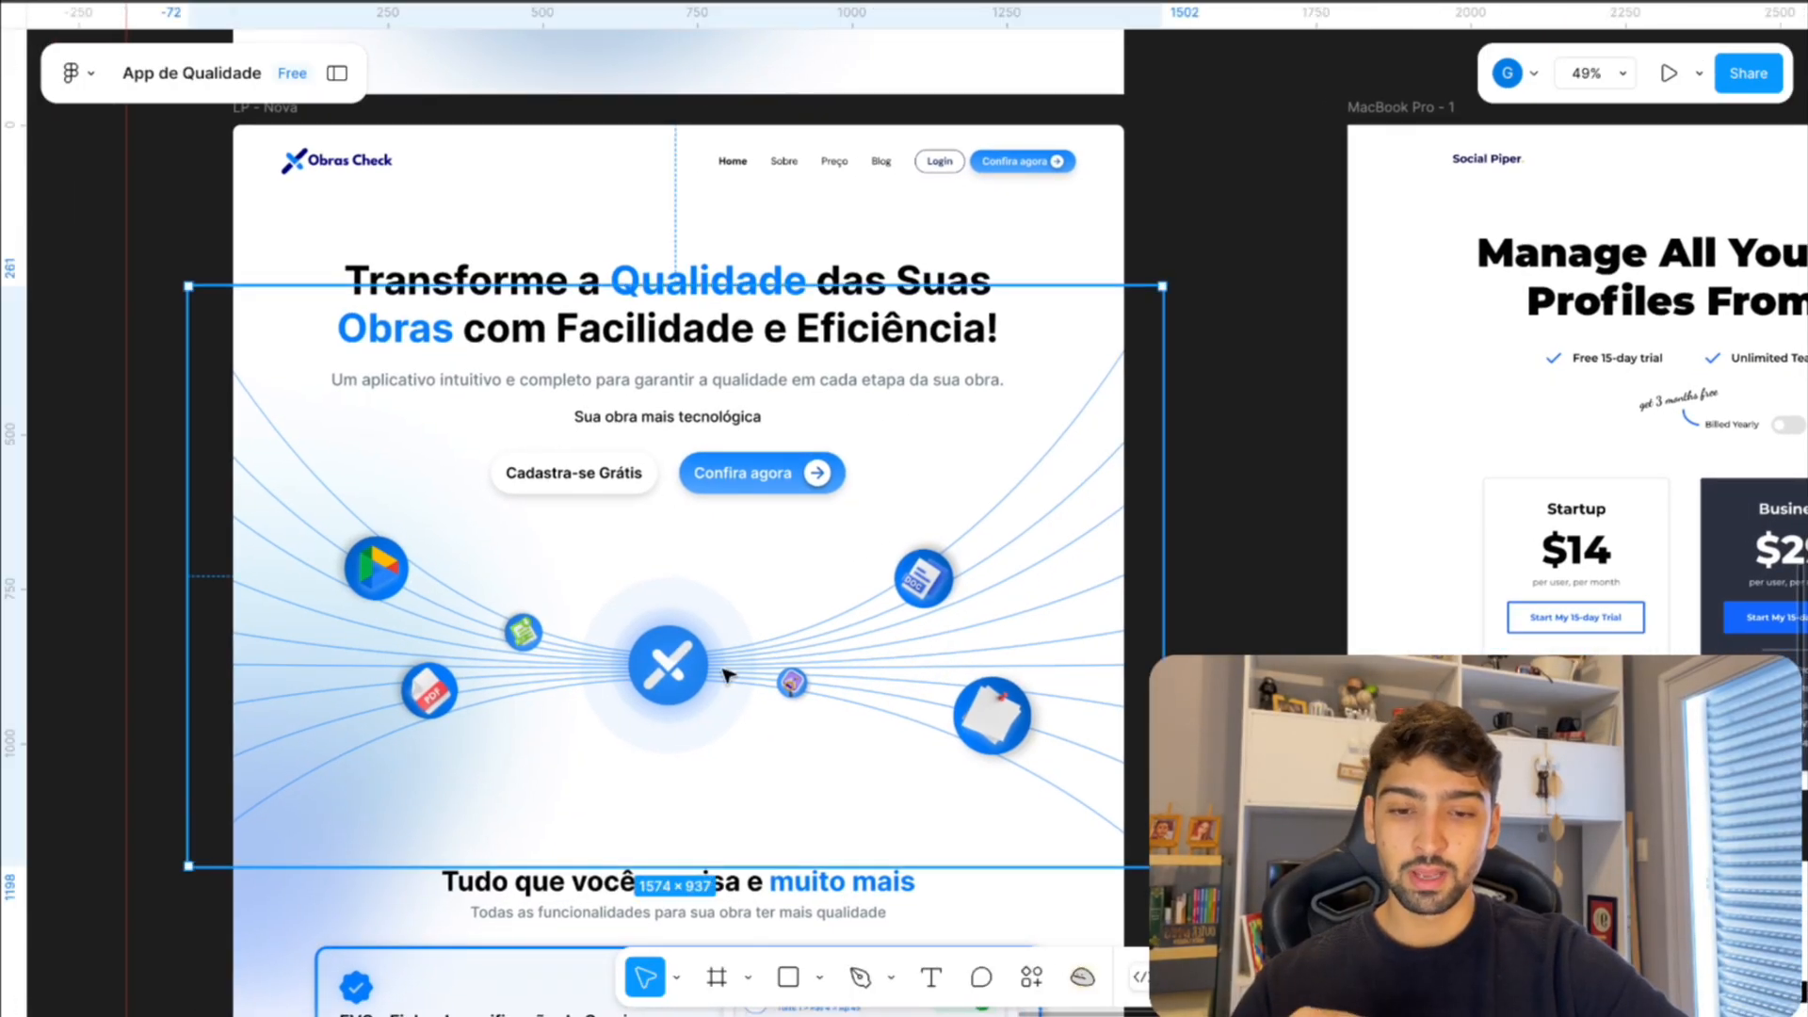
scroll(753, 565, down, 3)
scroll(754, 565, left, 3)
scroll(725, 672, up, 3)
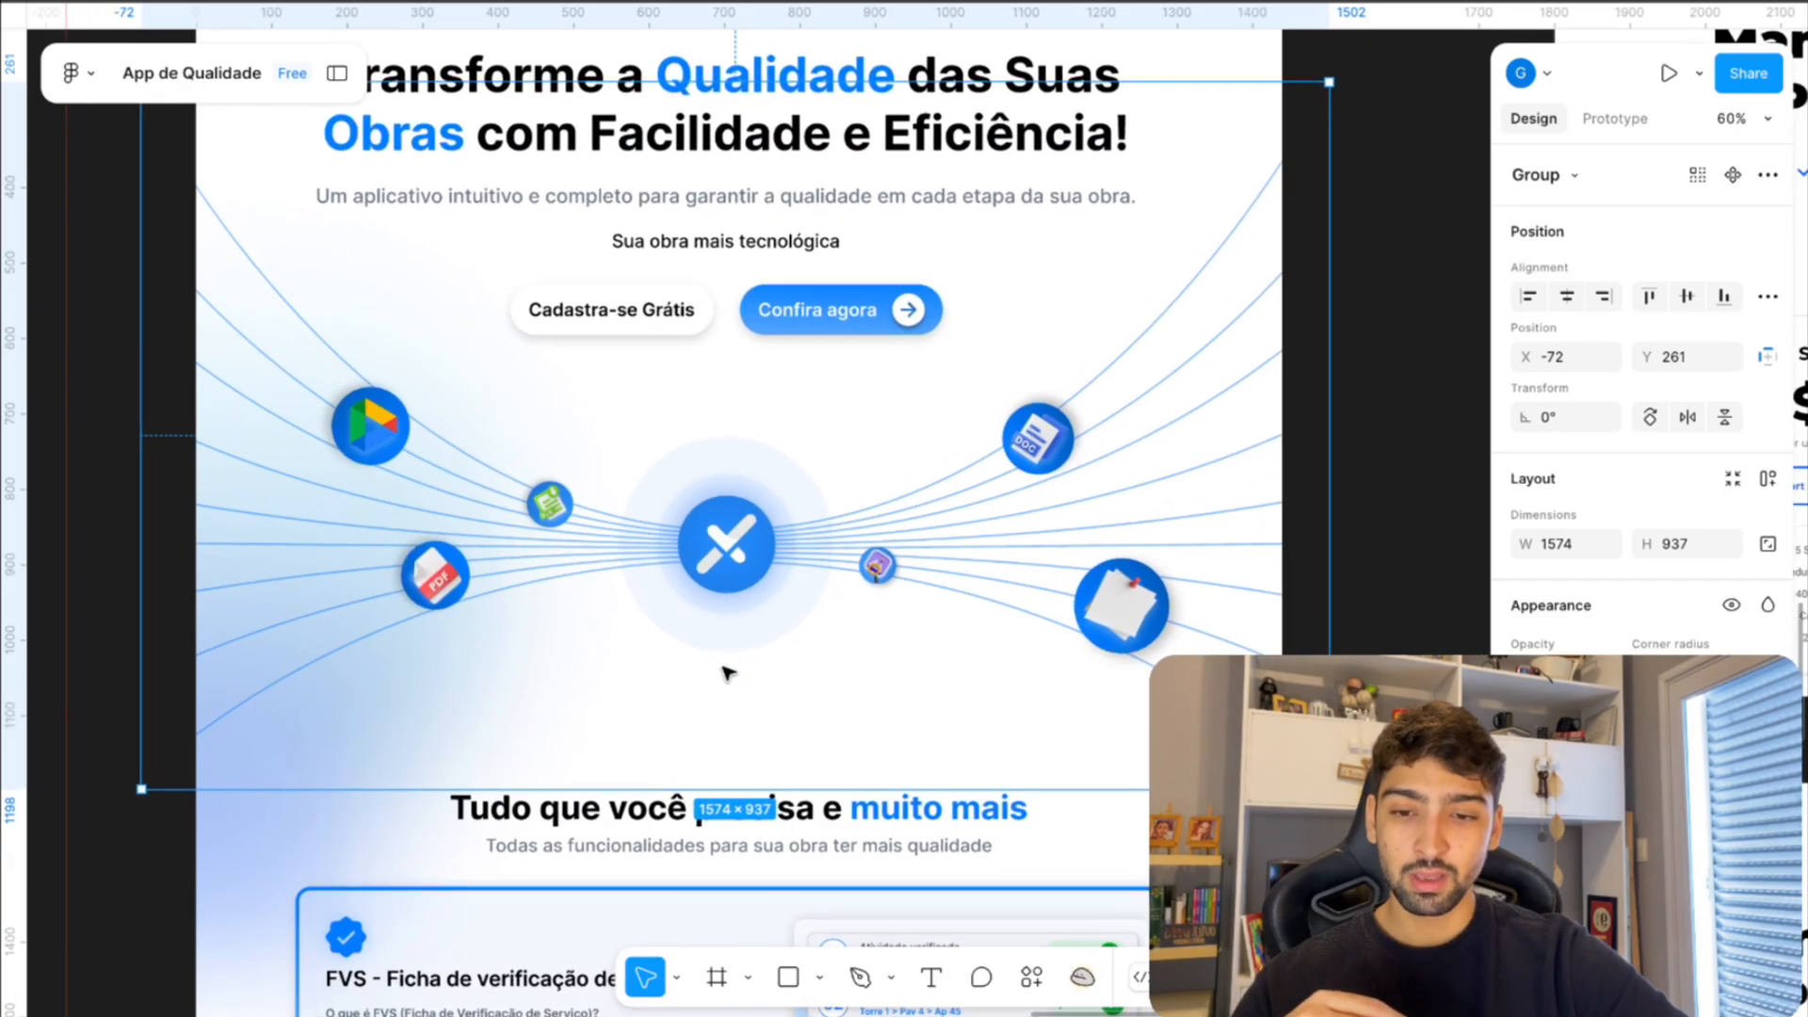
scroll(798, 629, up, 2)
scroll(799, 629, left, 1)
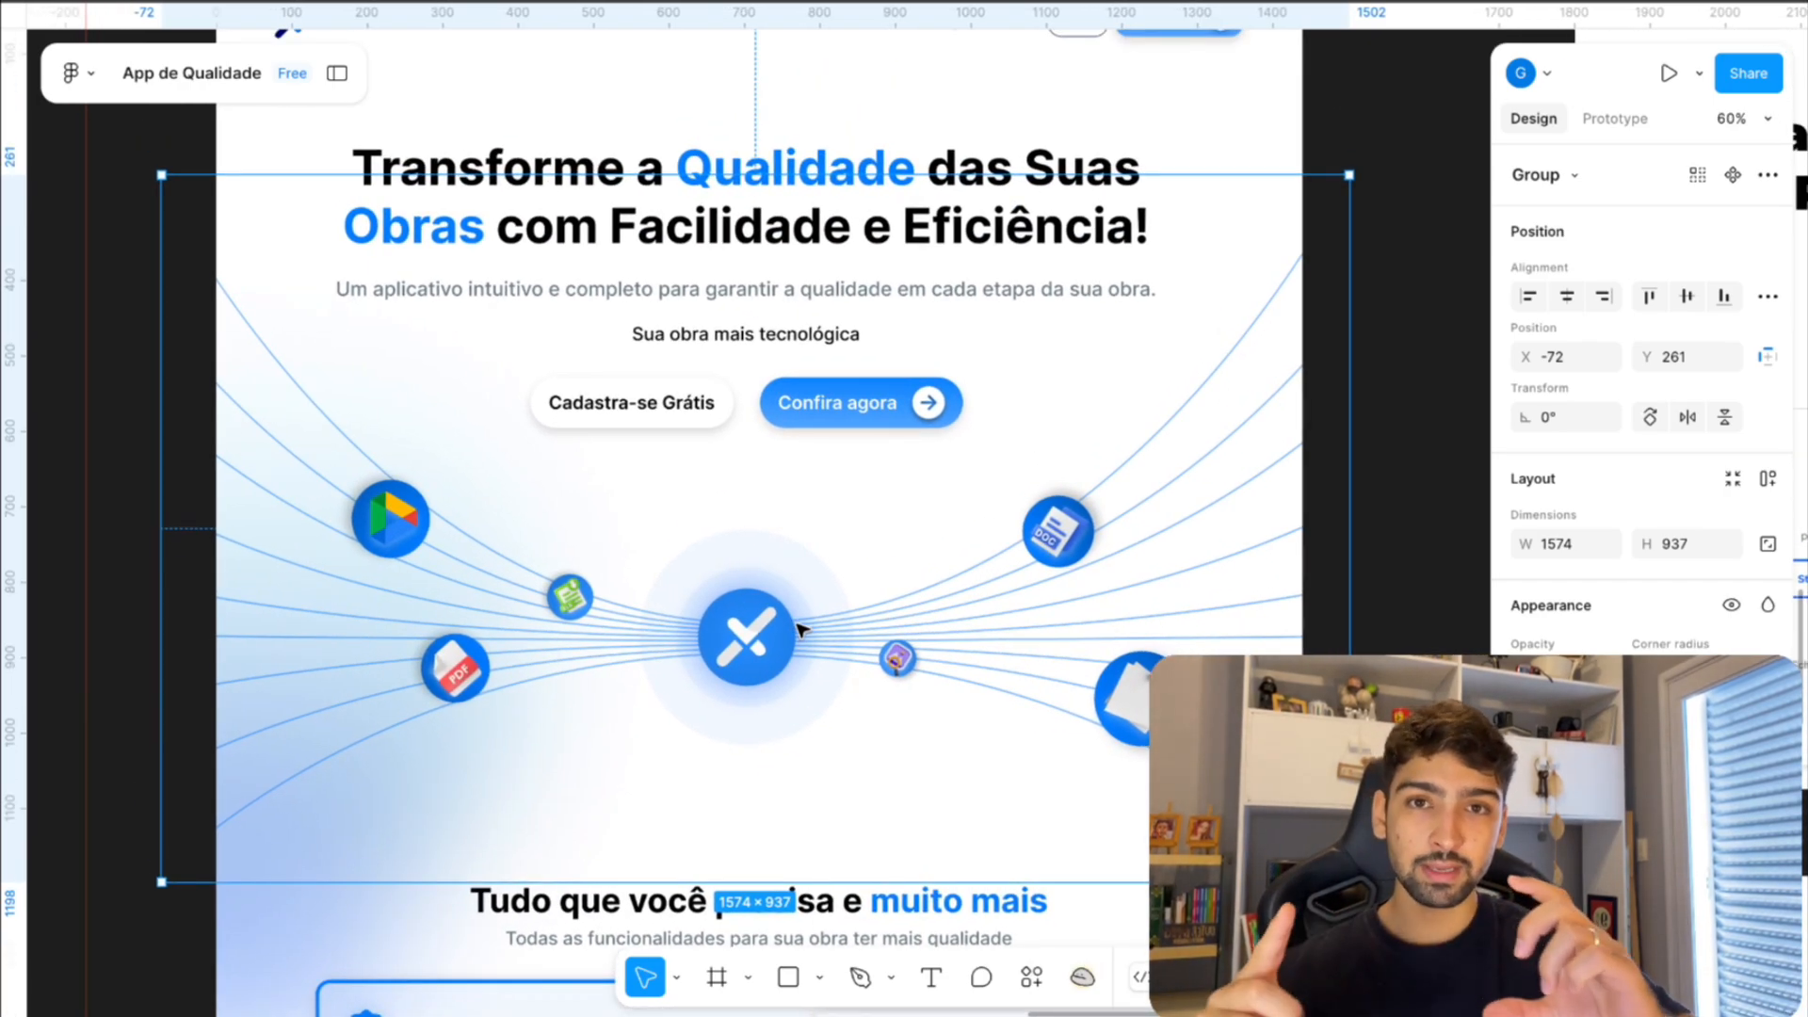
click(676, 156)
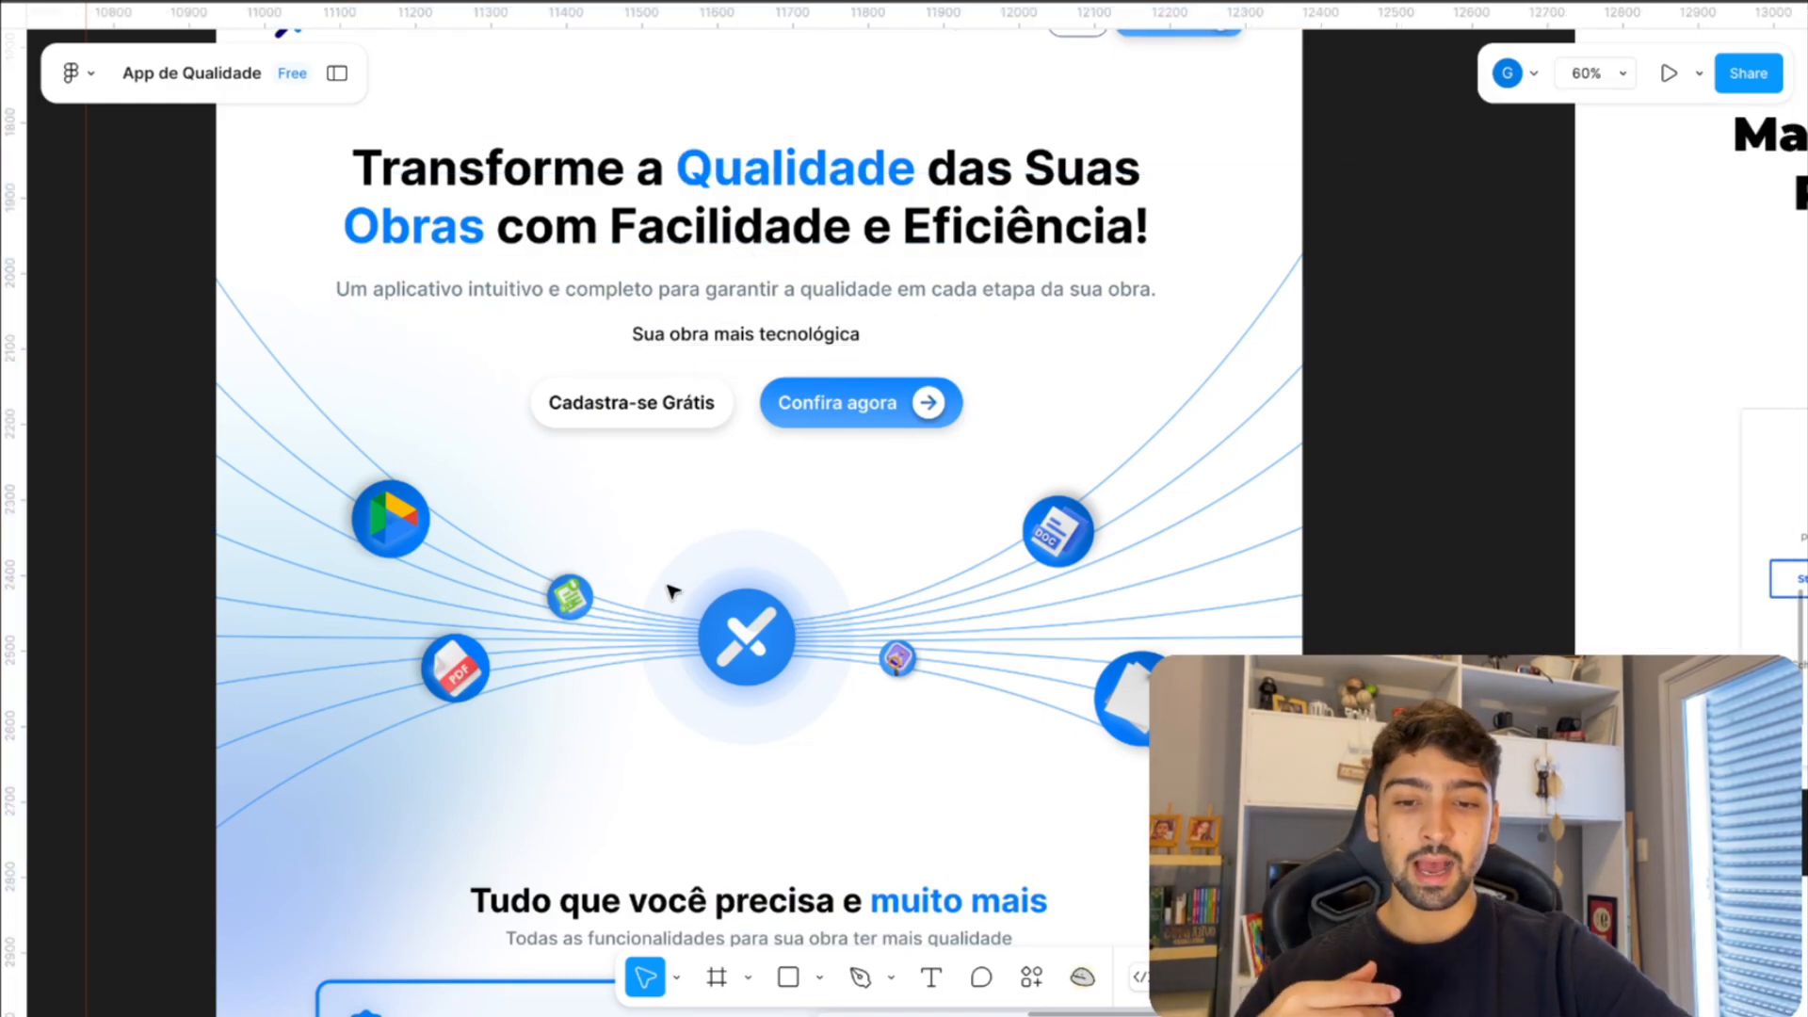
click(702, 602)
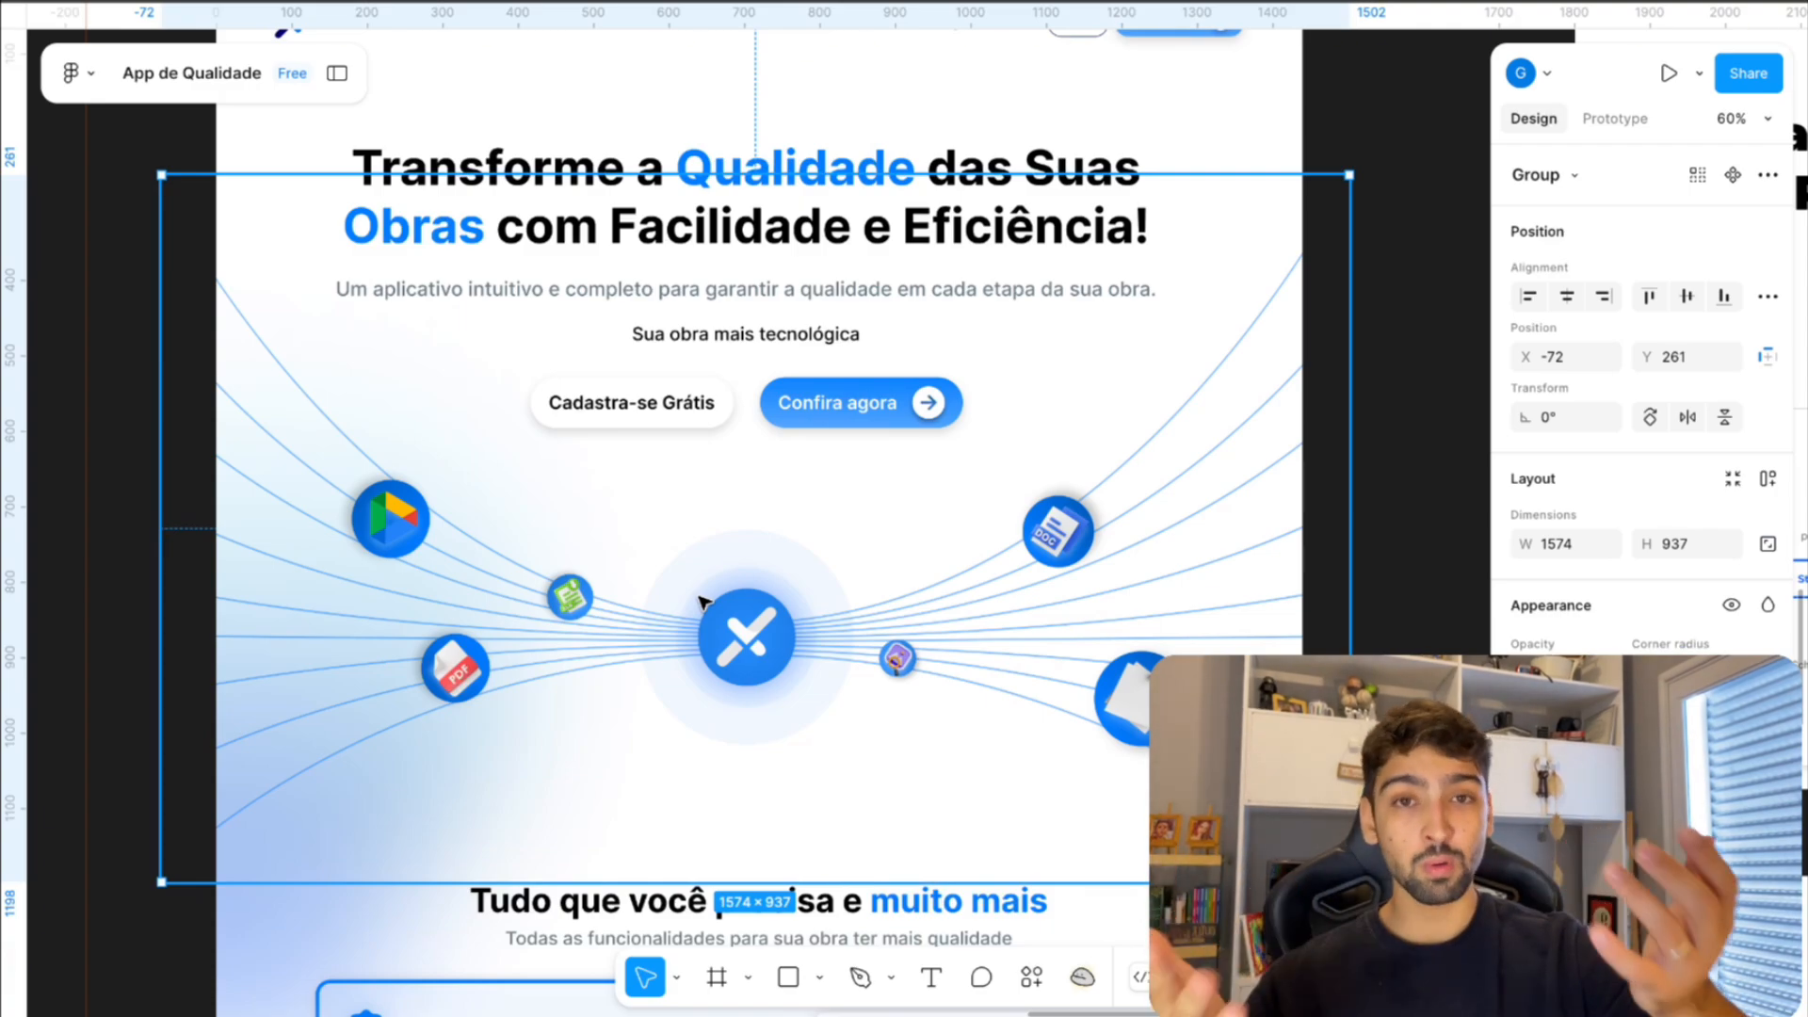
scroll(803, 619, down, 2)
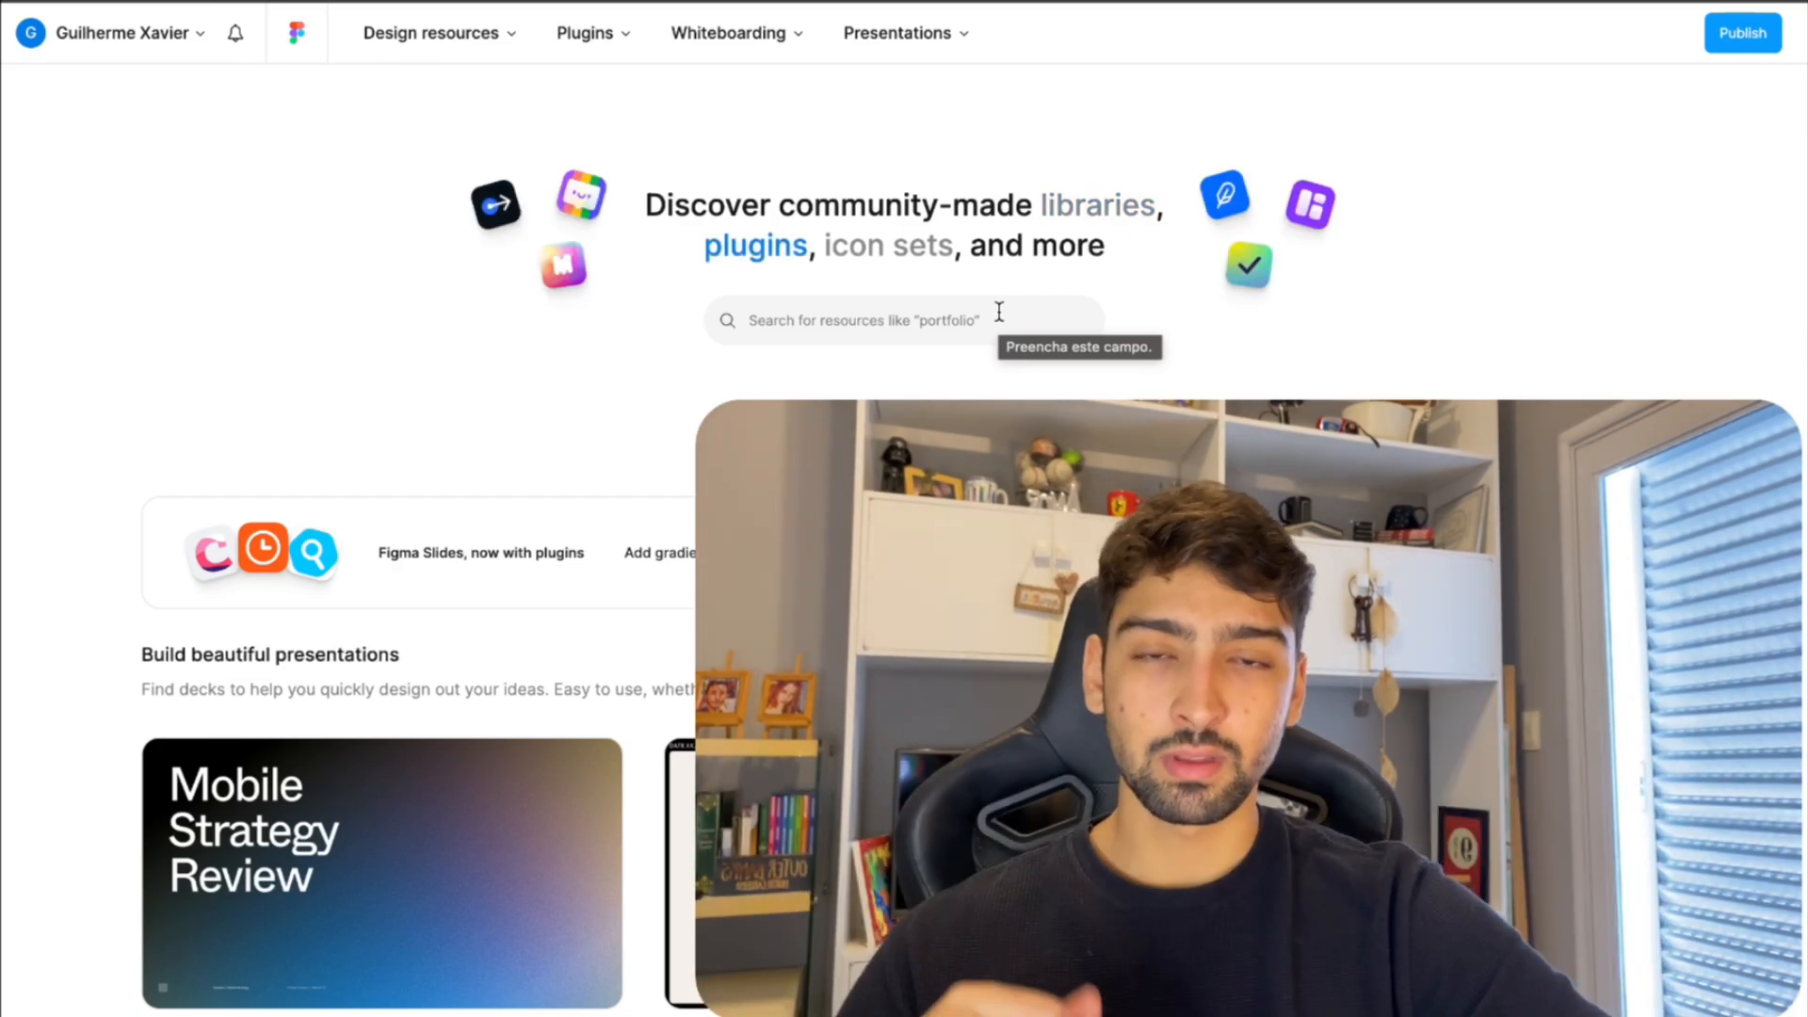
- Search the Figma Community for "saas" and browse the resources found
click(999, 311)
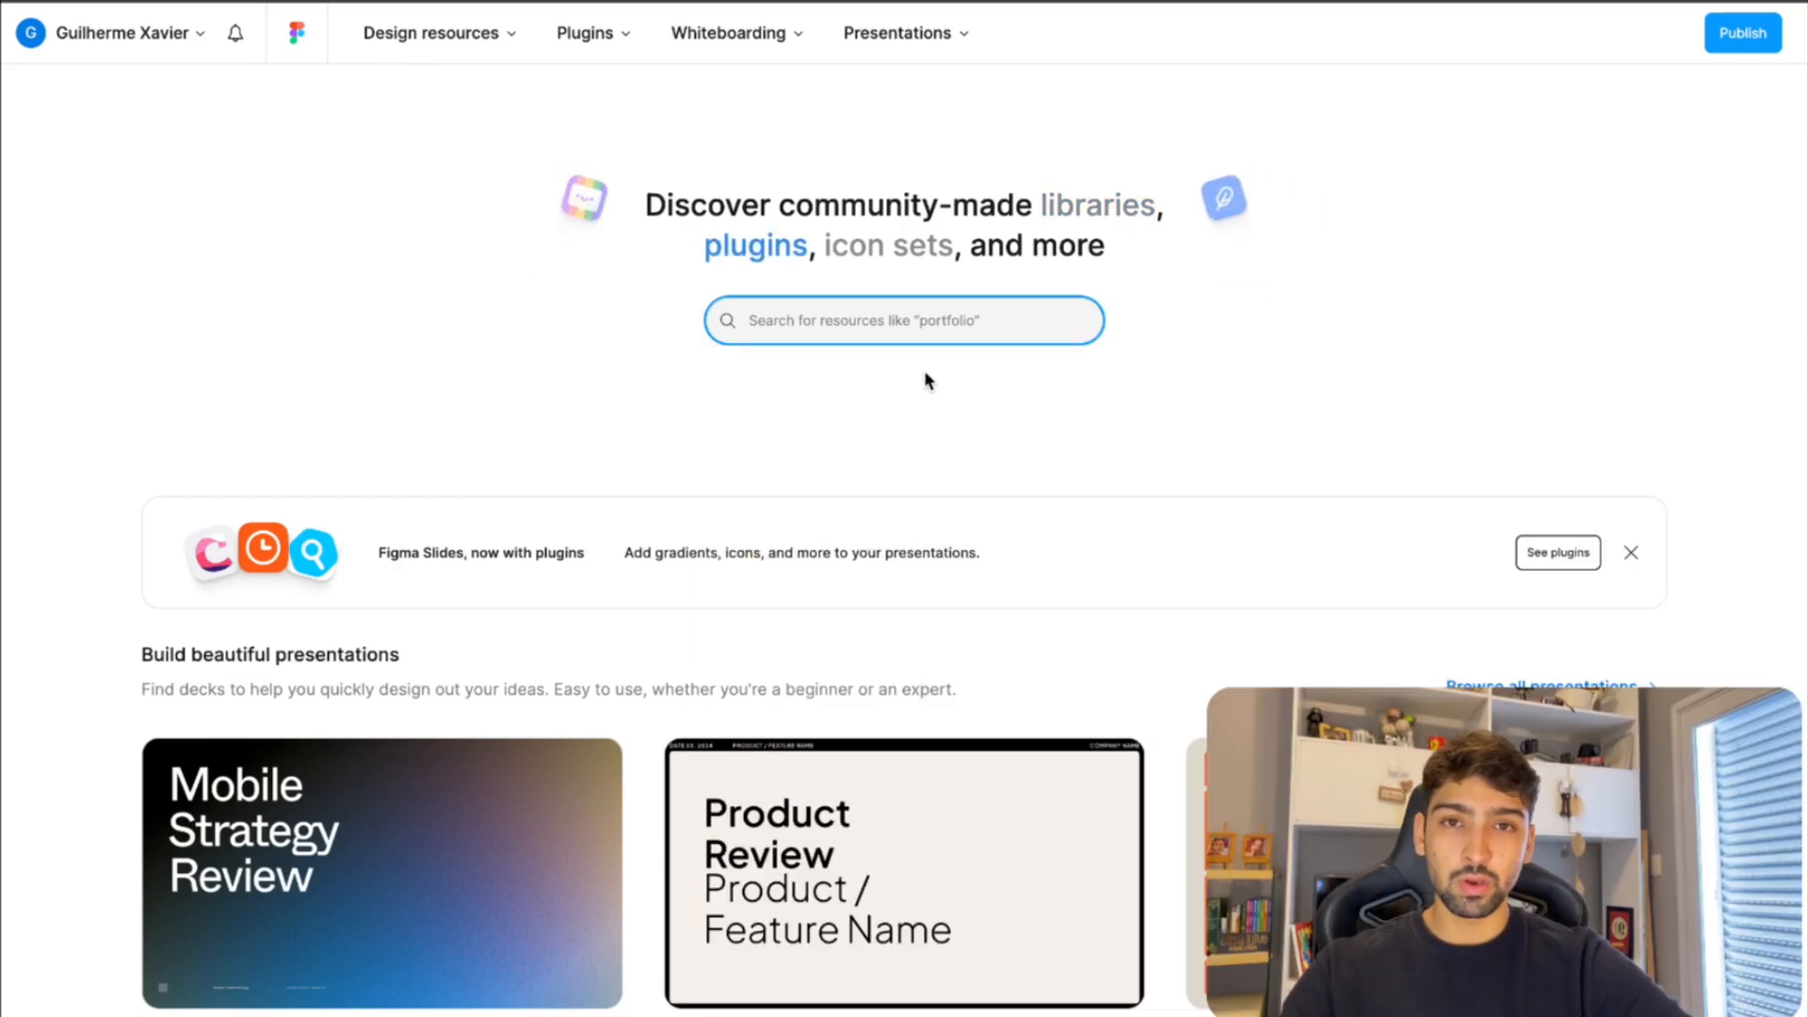
text(saas)
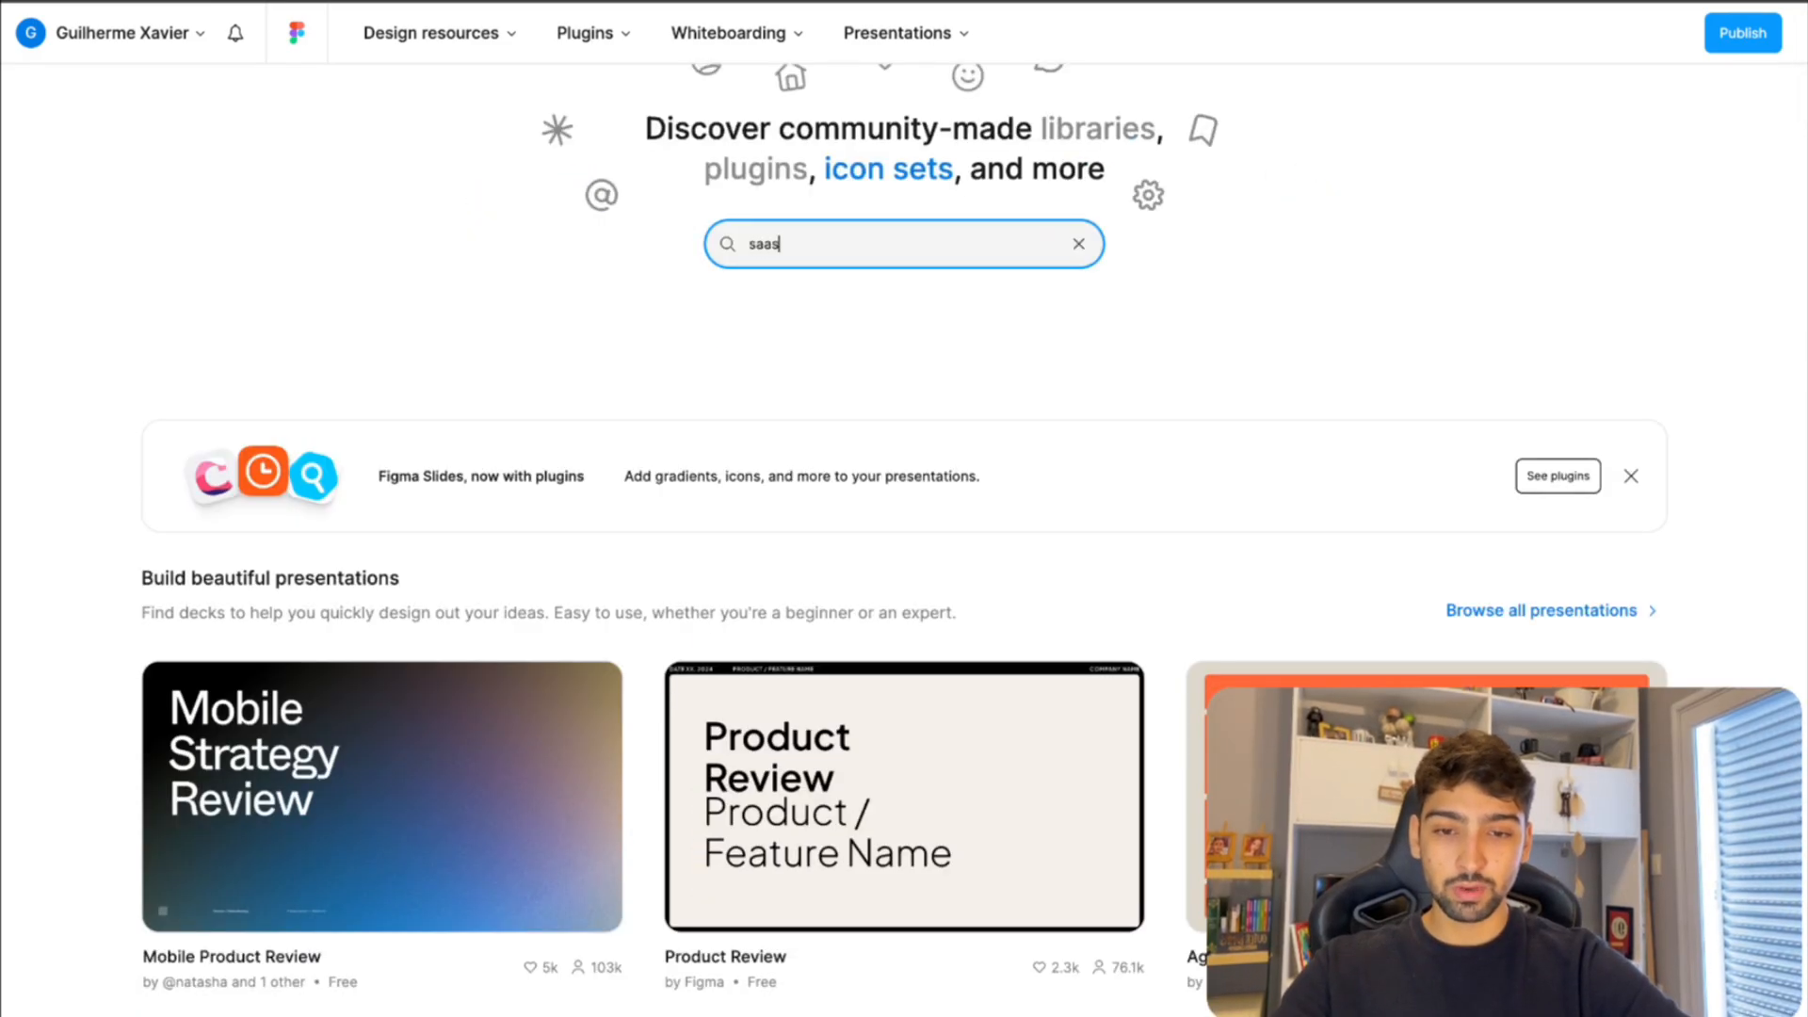
key(Return)
scroll(1337, 264, down, 5)
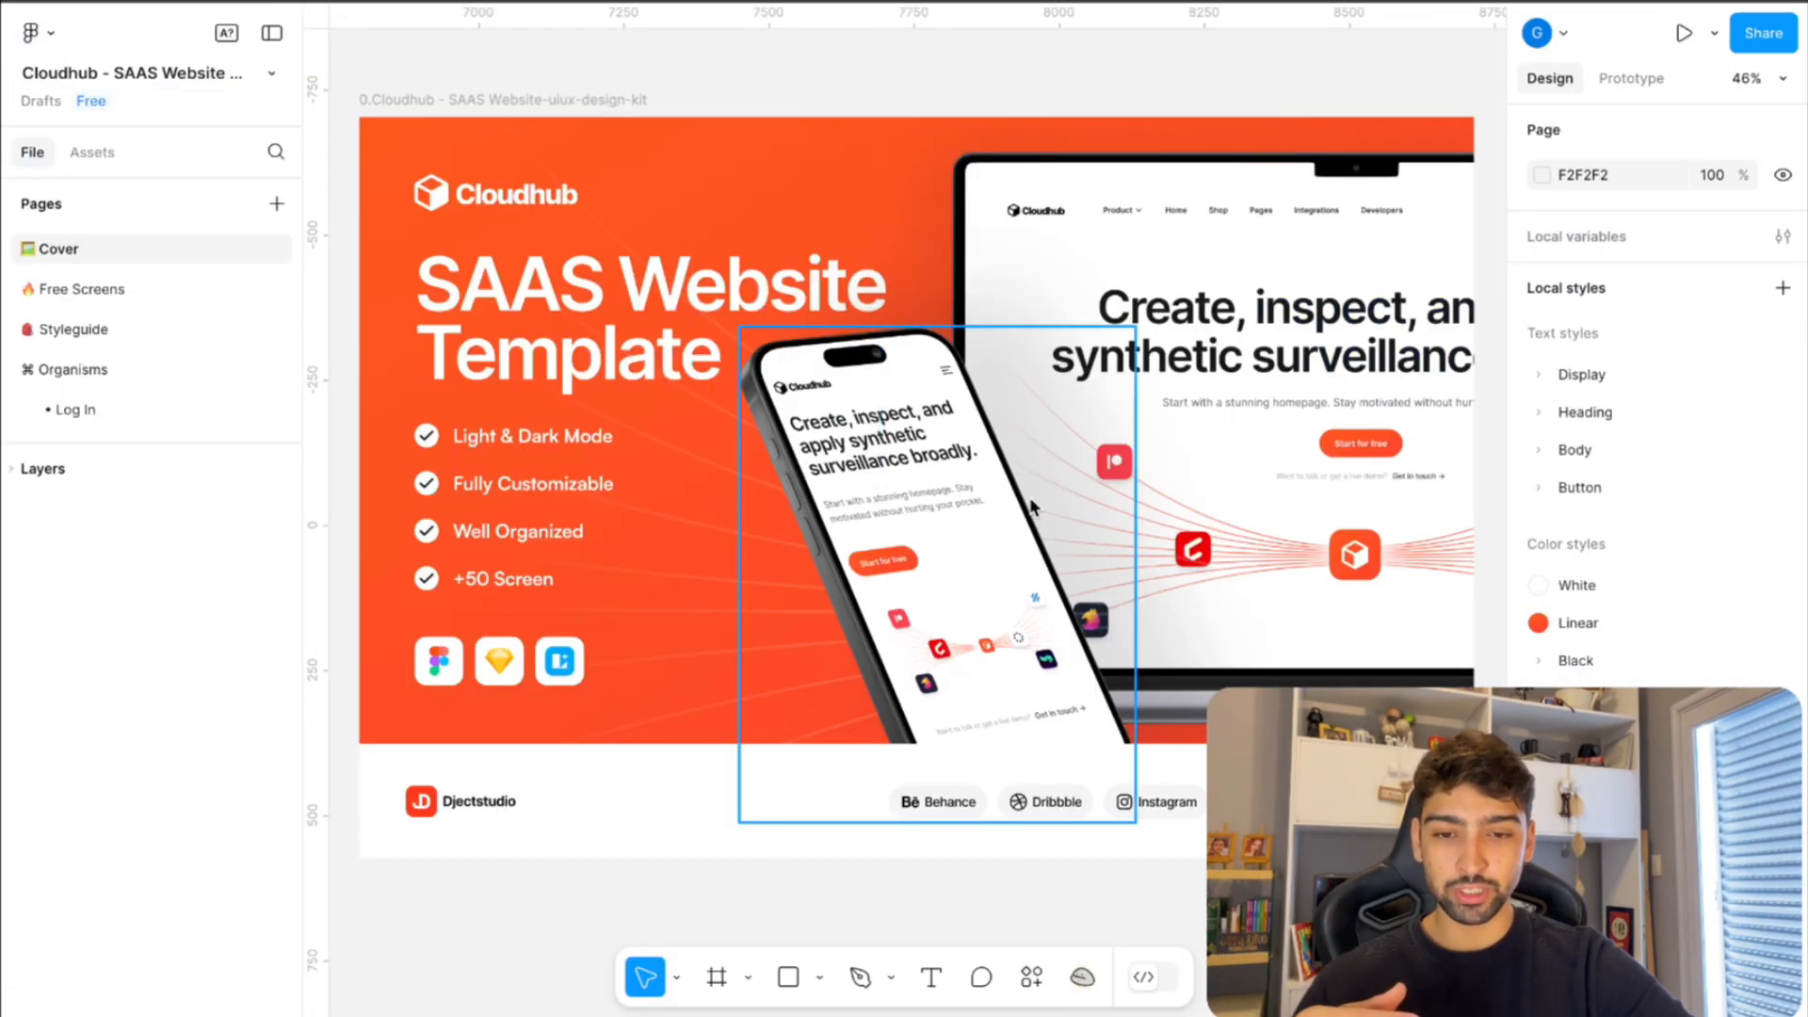
- In the Cloudhub SAAS Website template, open the Free Screens page and select the desktop Homepage's hero frame
scroll(1143, 539, down, 2)
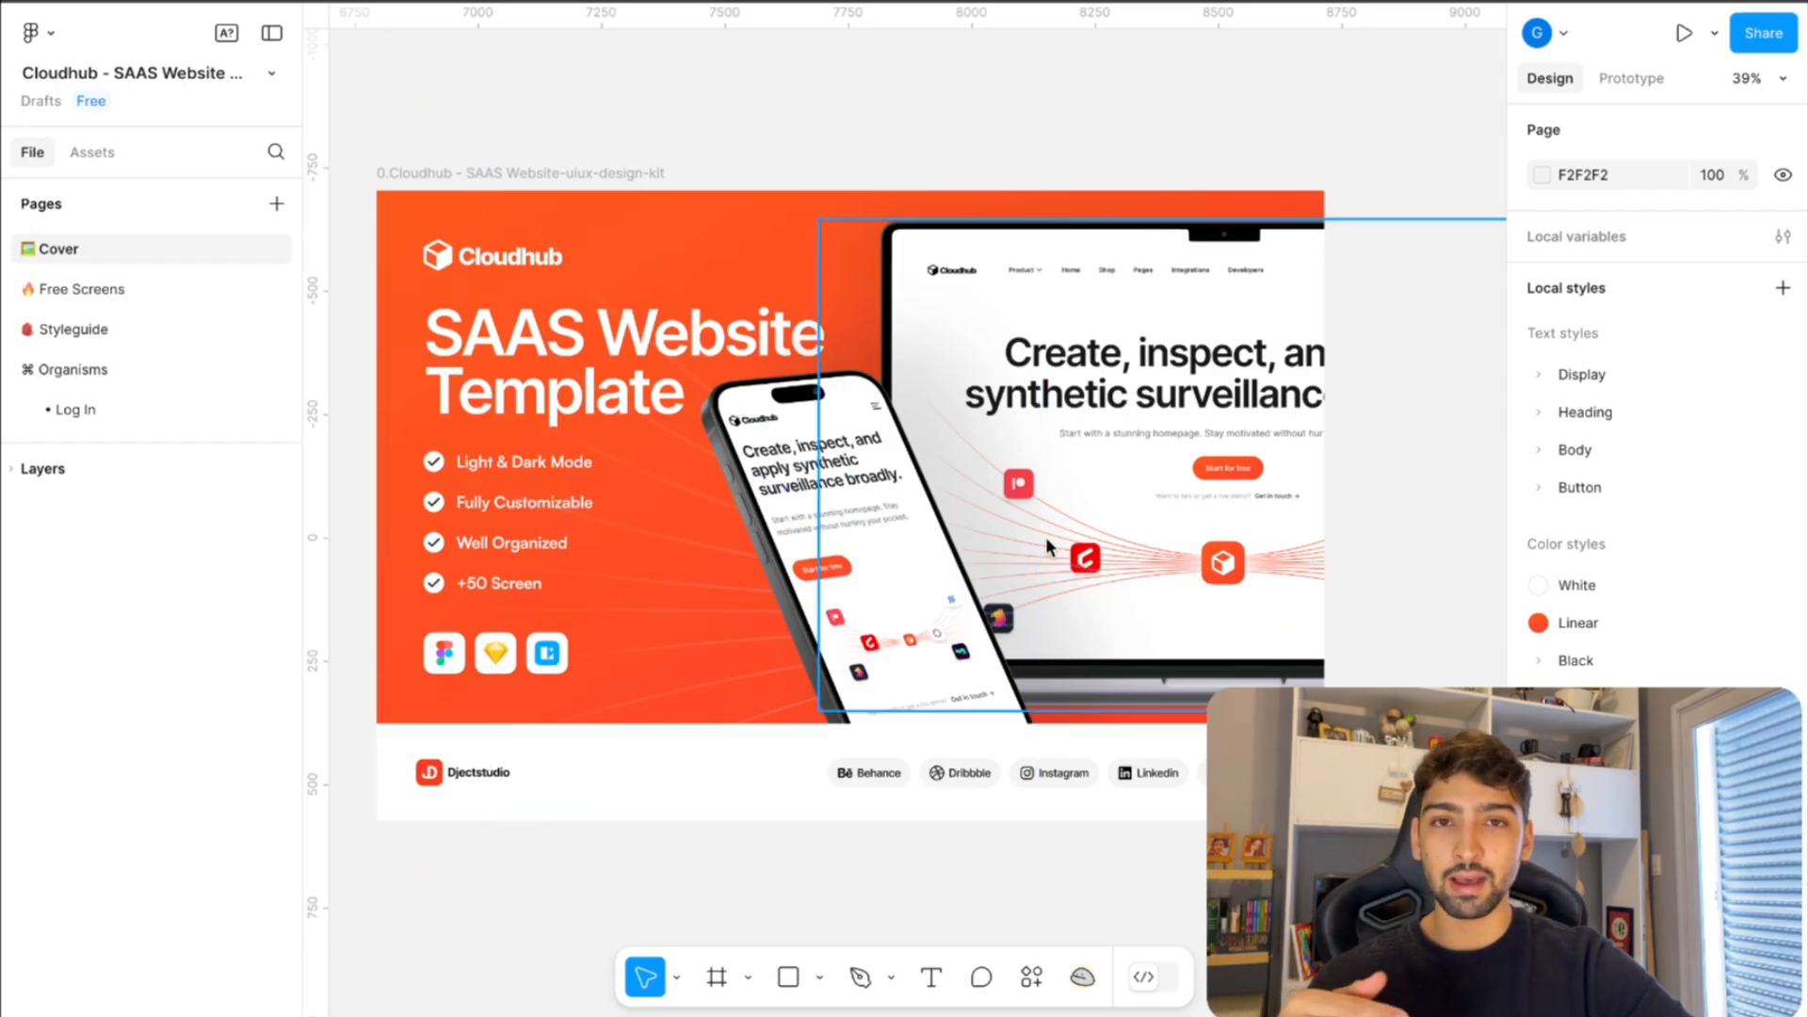
click(156, 296)
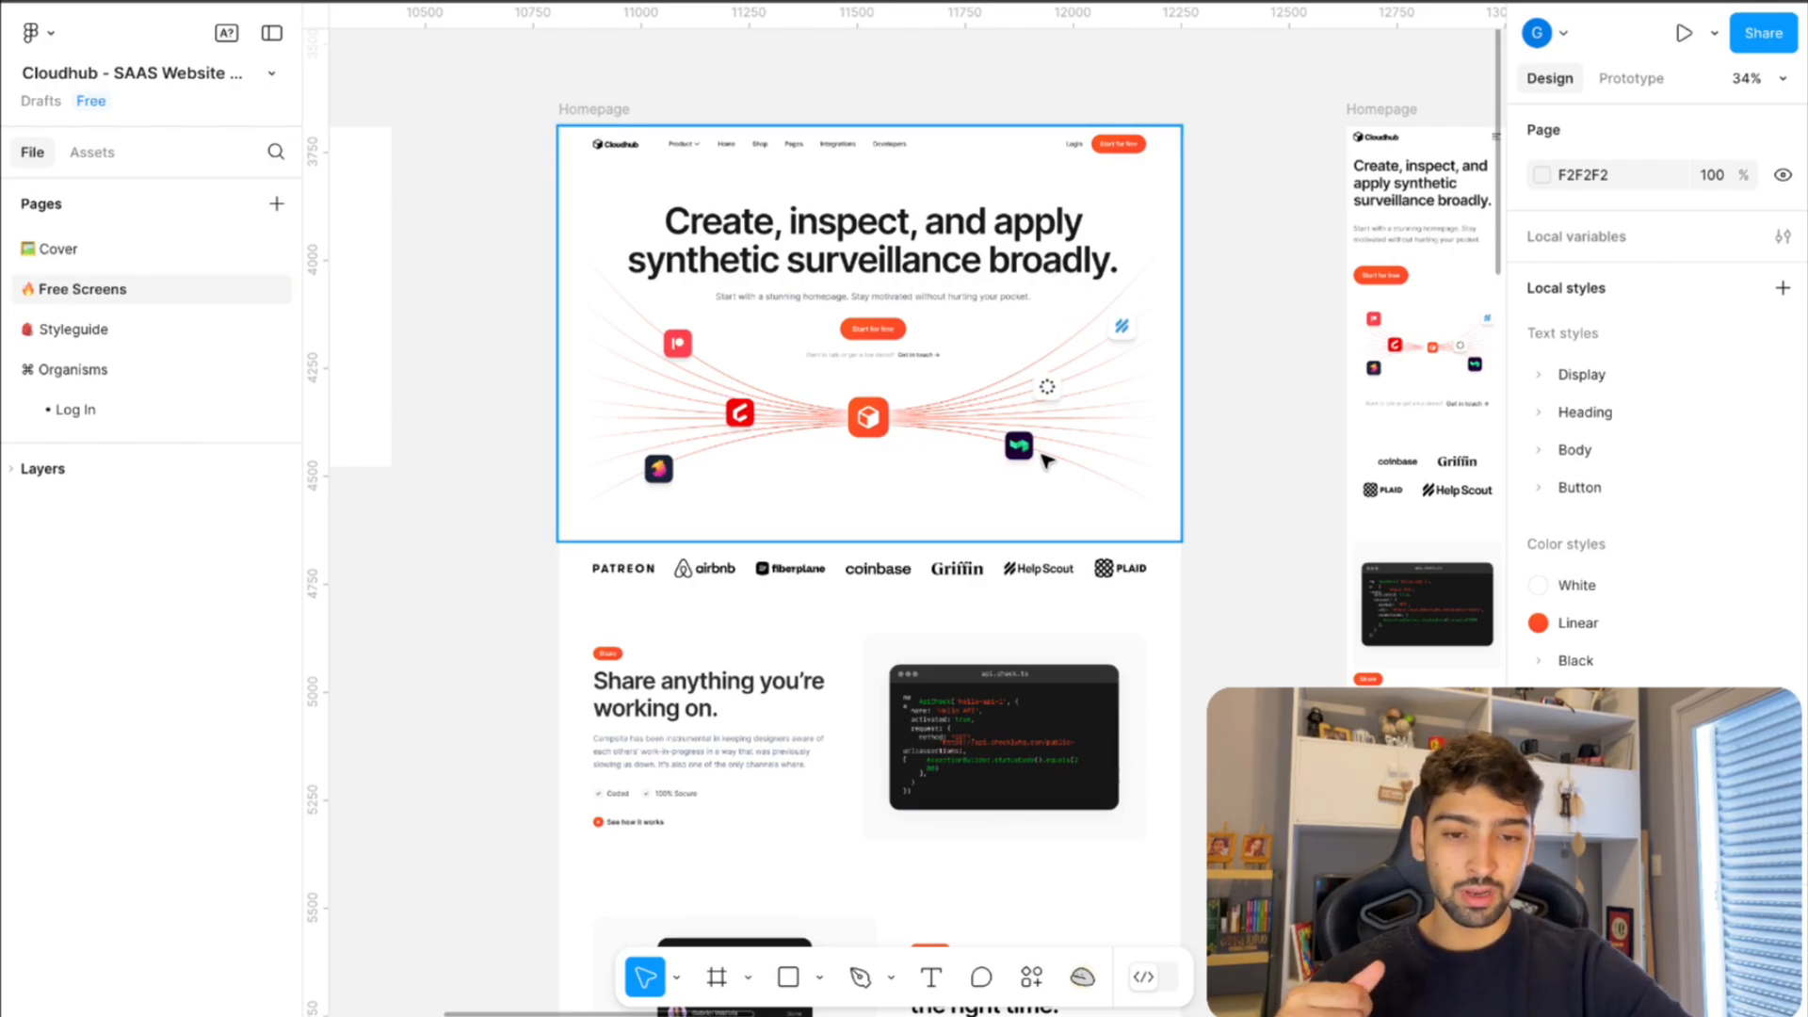
click(907, 435)
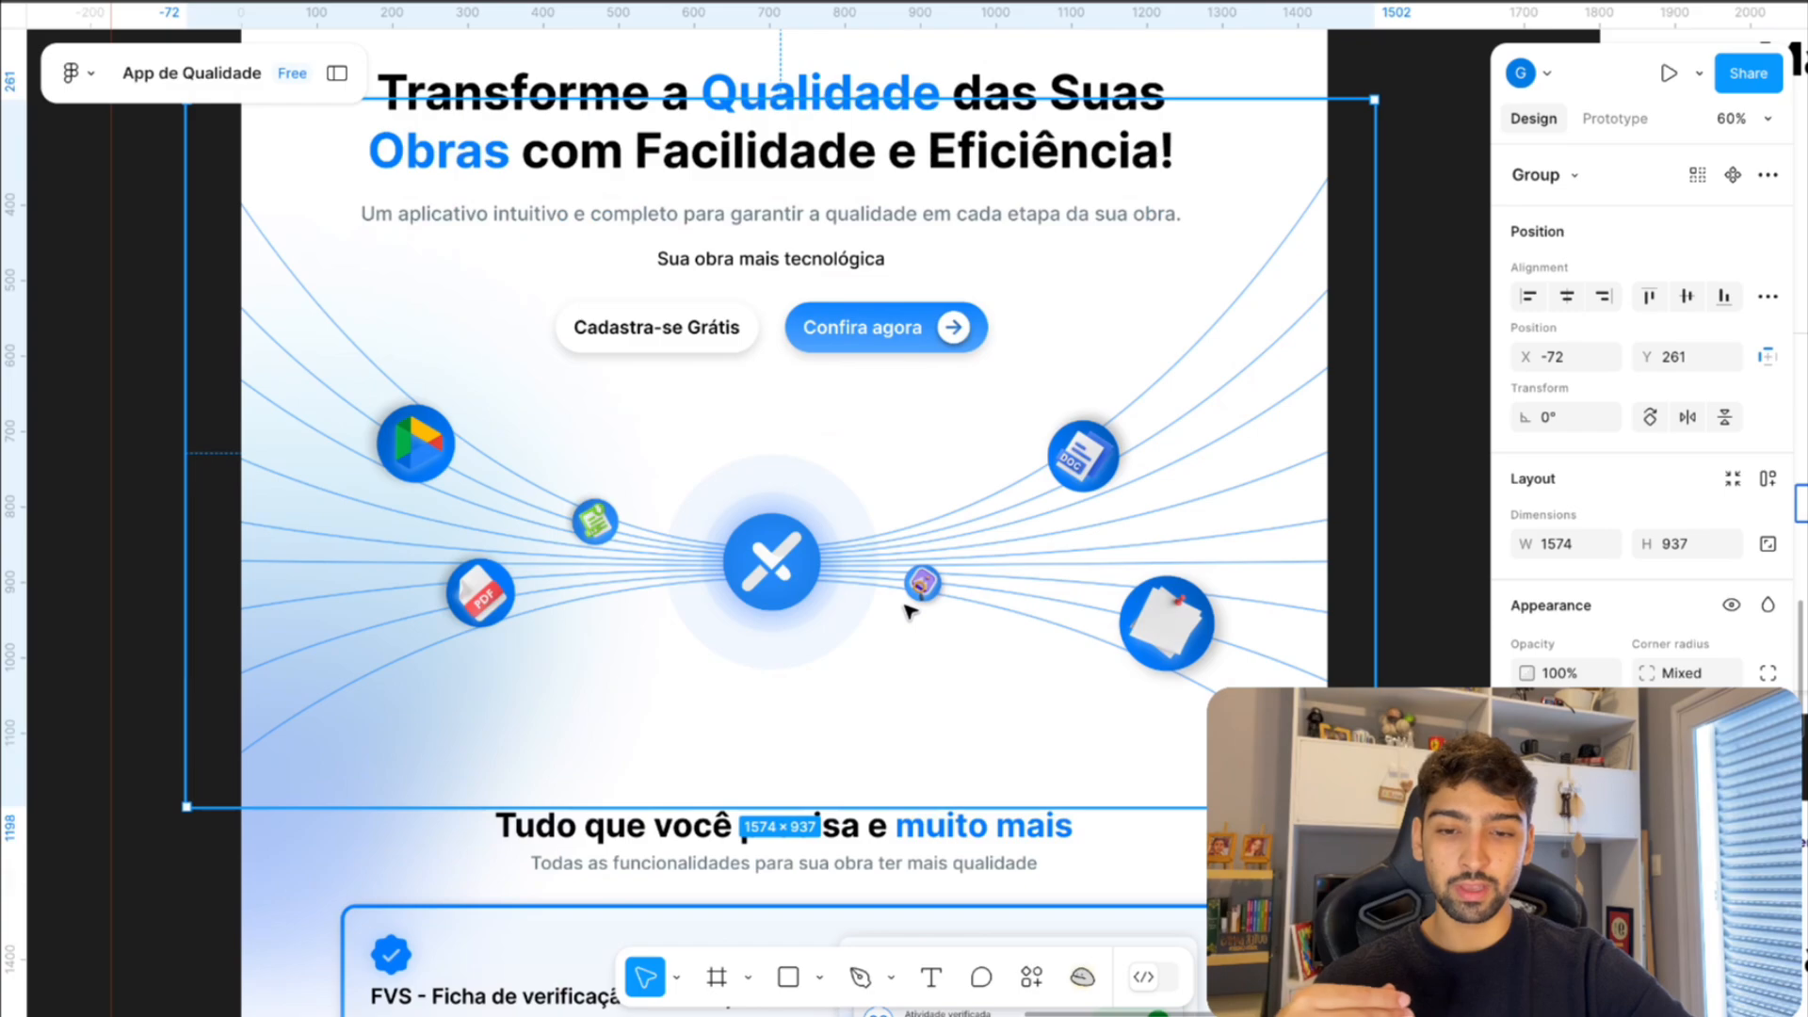
- Return to the App de Qualidade file and inspect the hero illustration's Google Drive, green document and PDF icons
scroll(570, 450, left, 3)
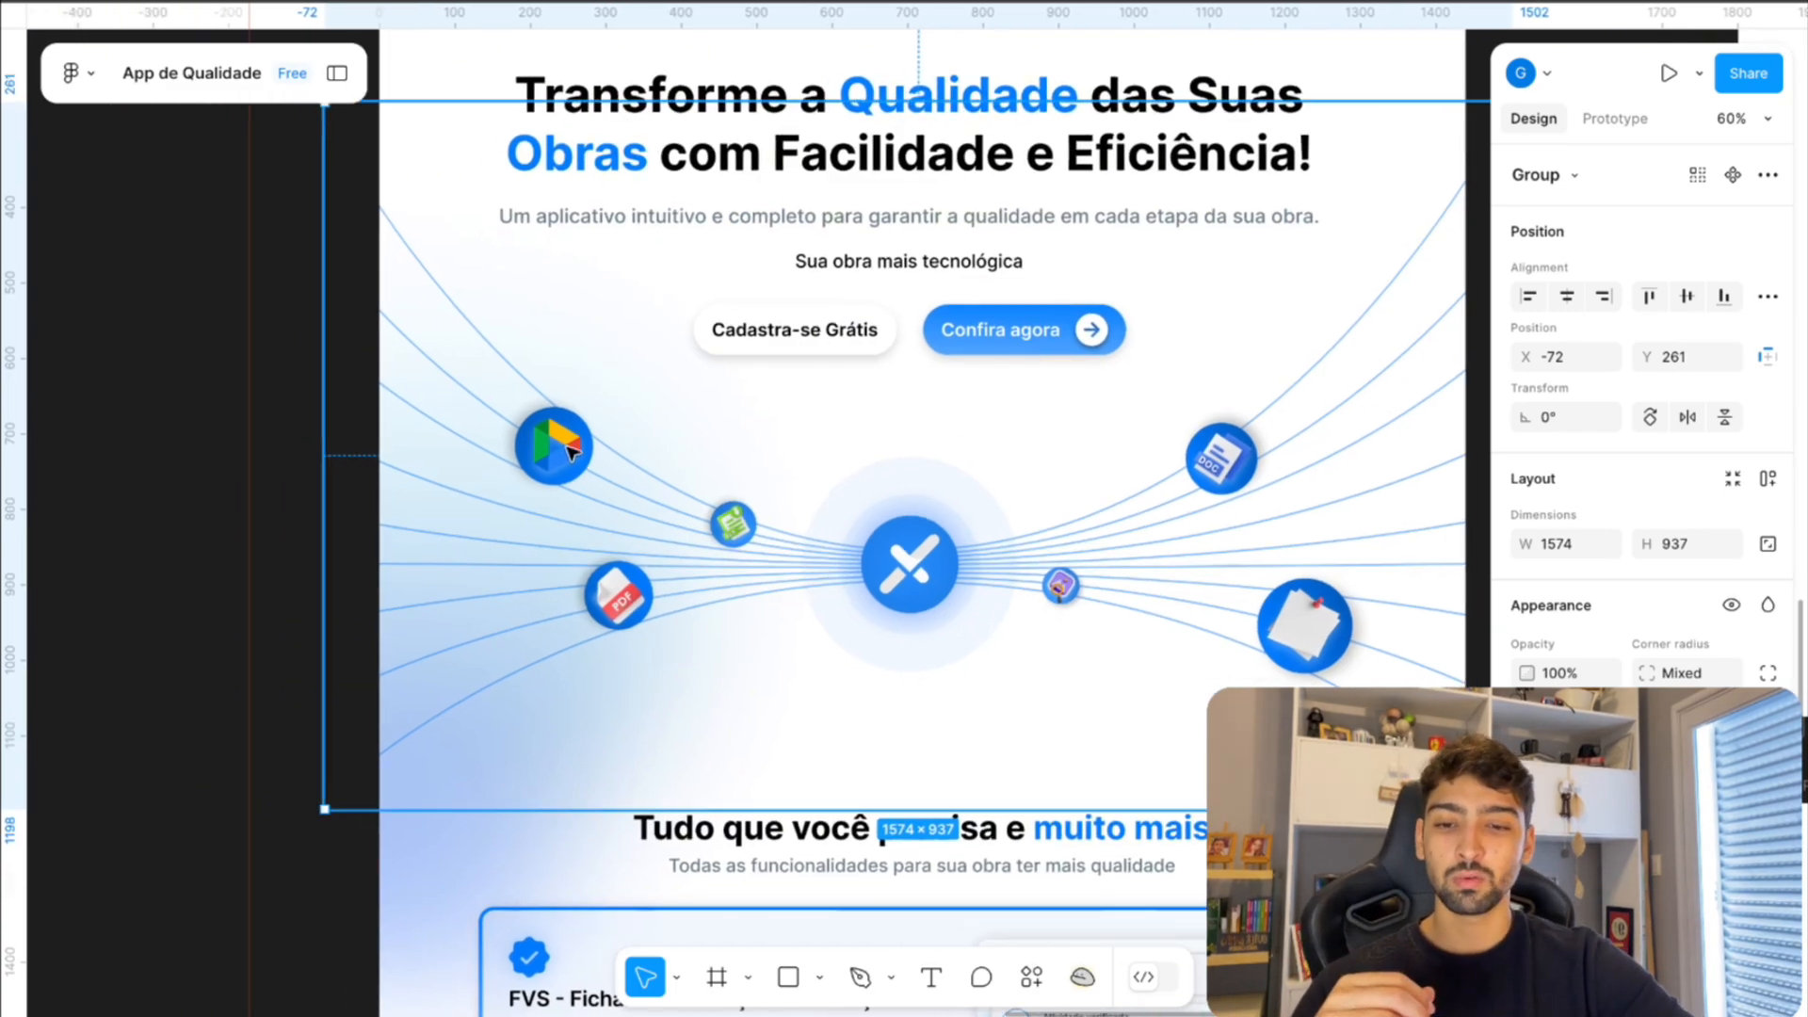
double_click(570, 451)
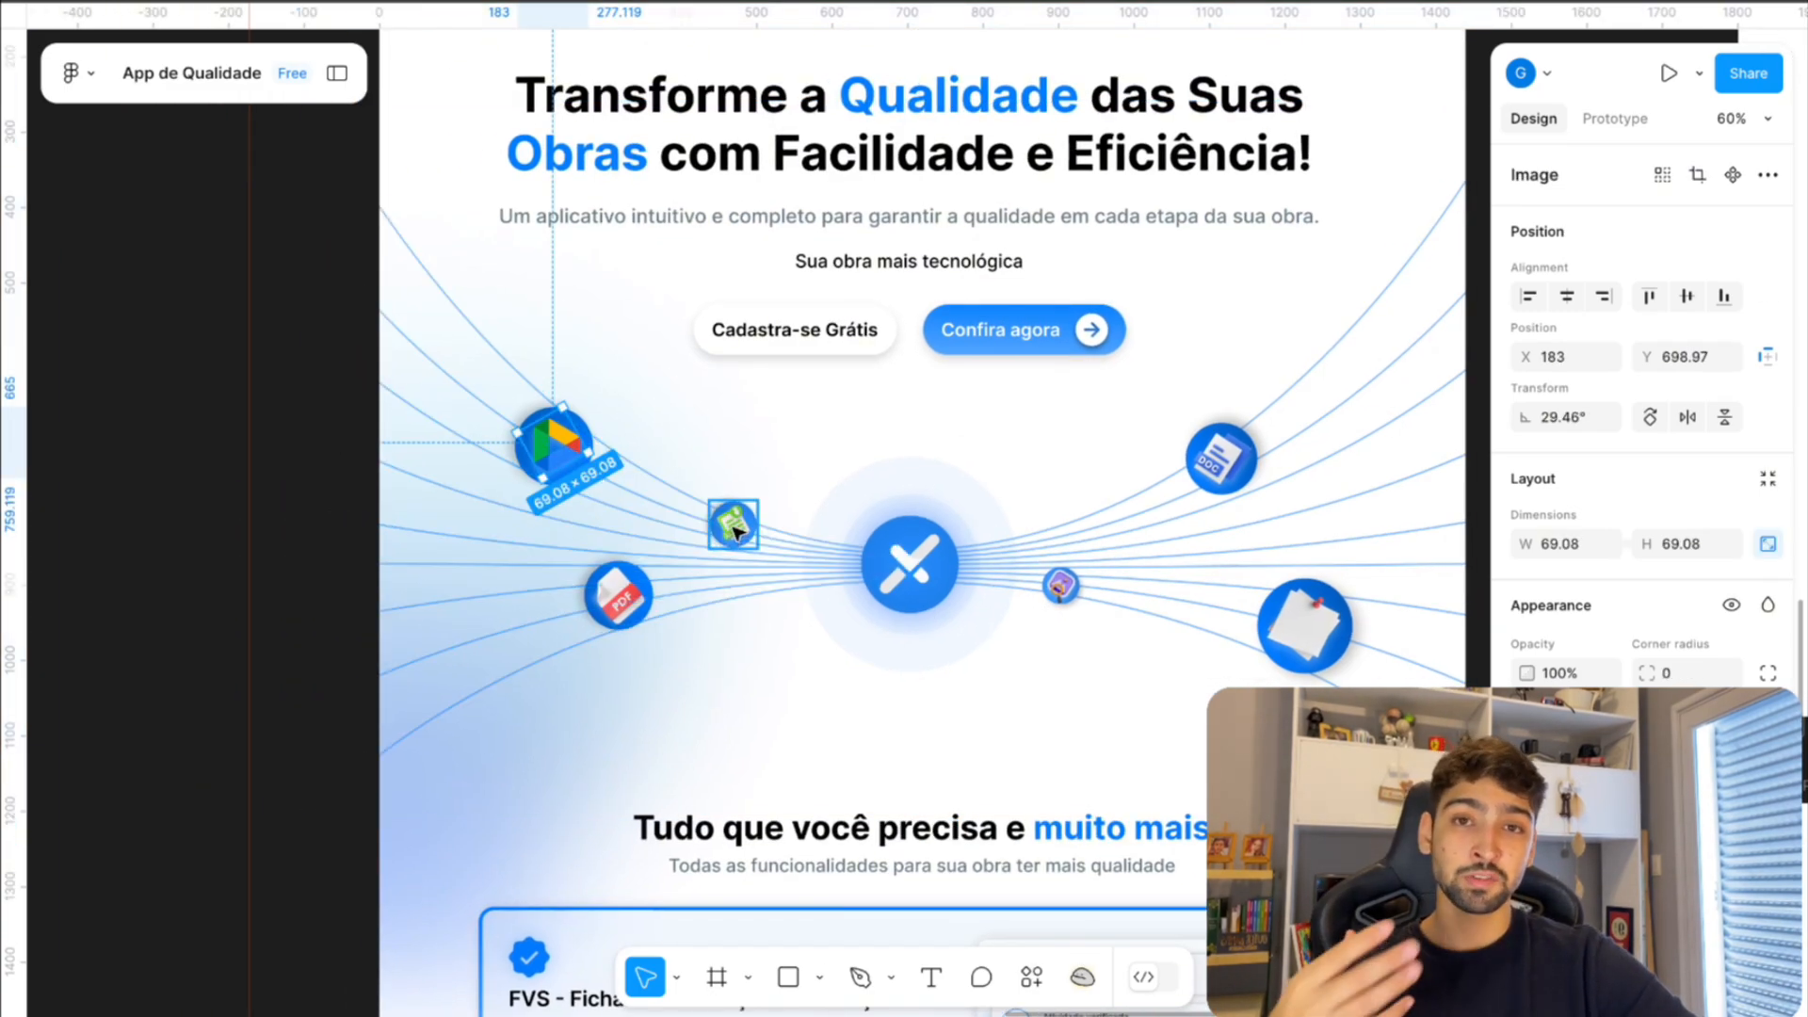
scroll(563, 451, up, 3)
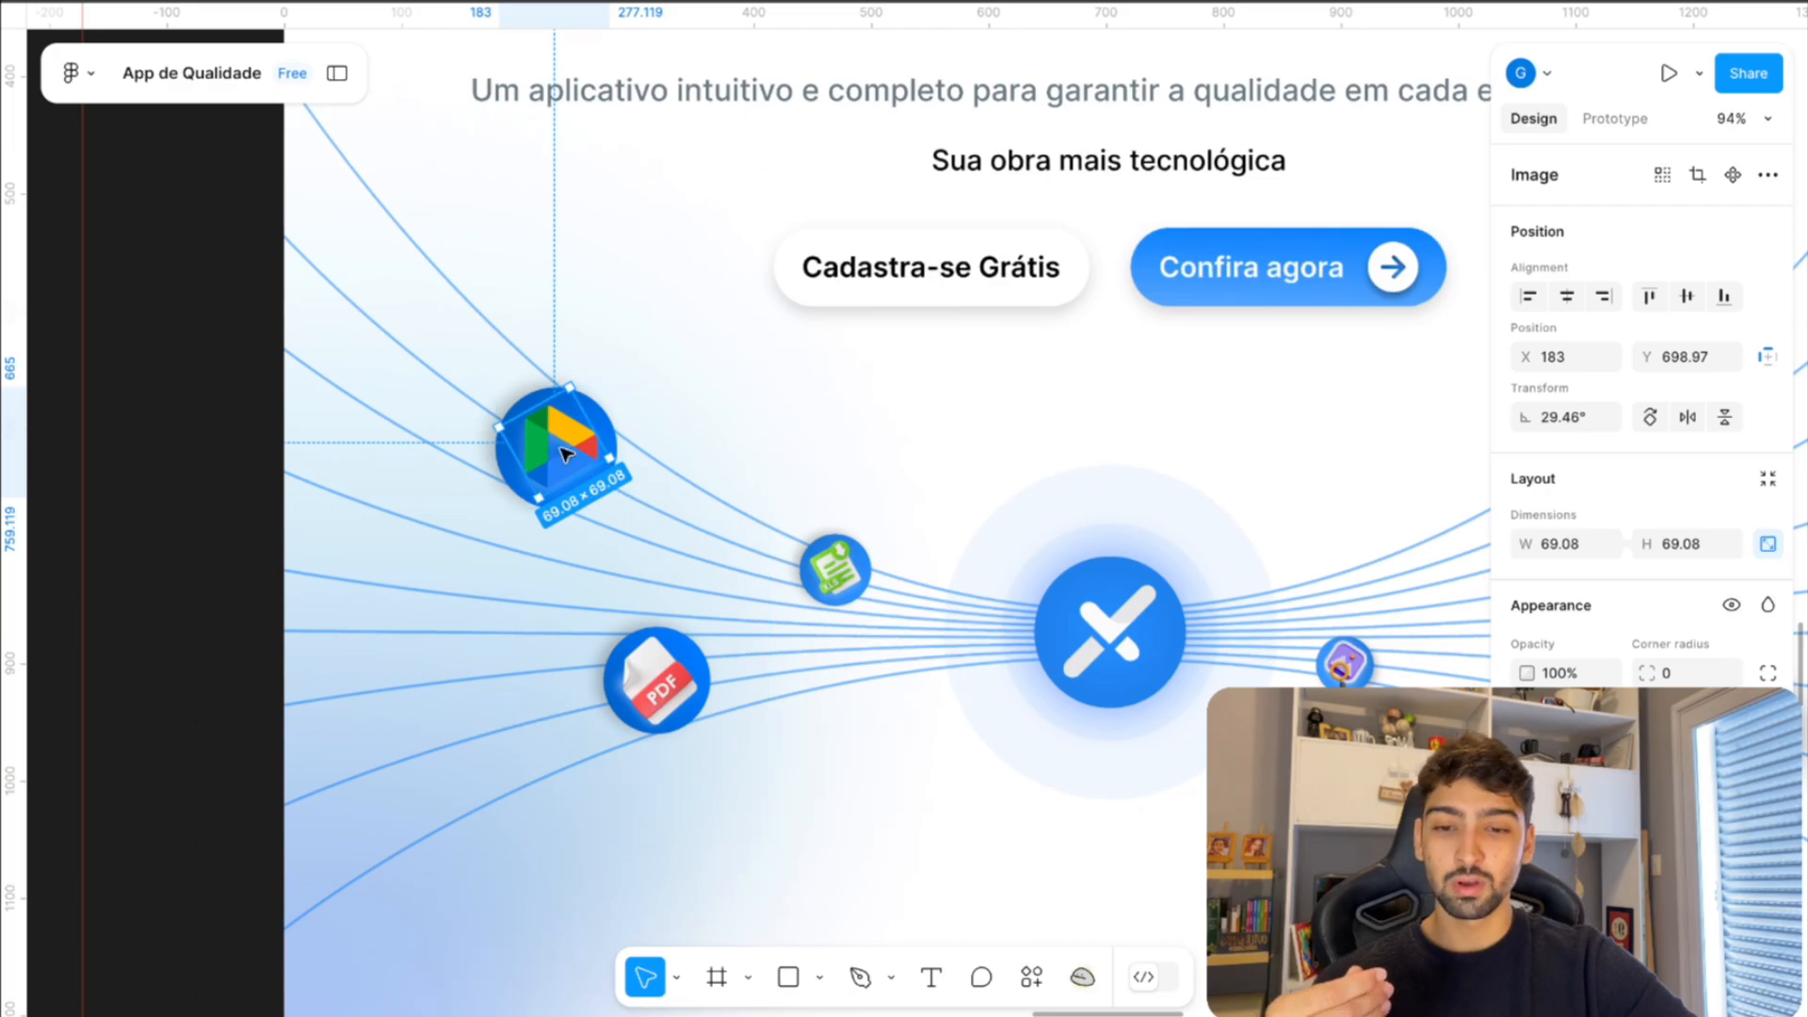
click(839, 573)
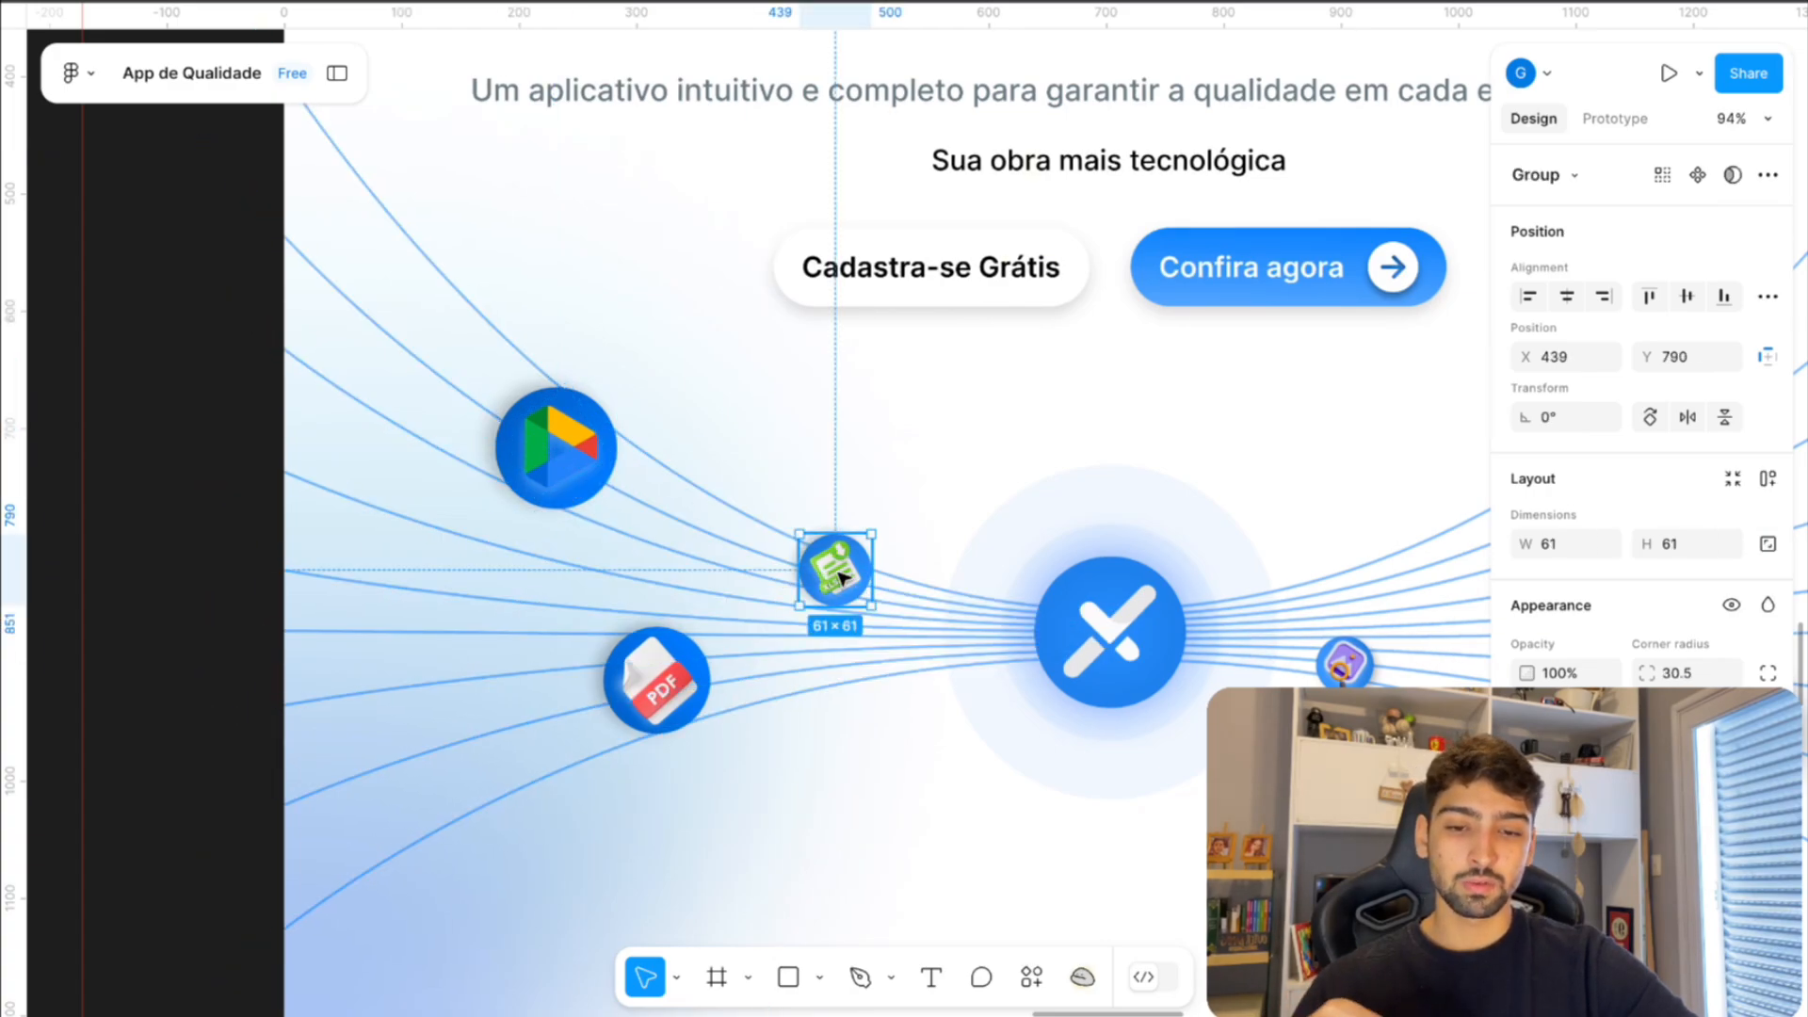
double_click(839, 573)
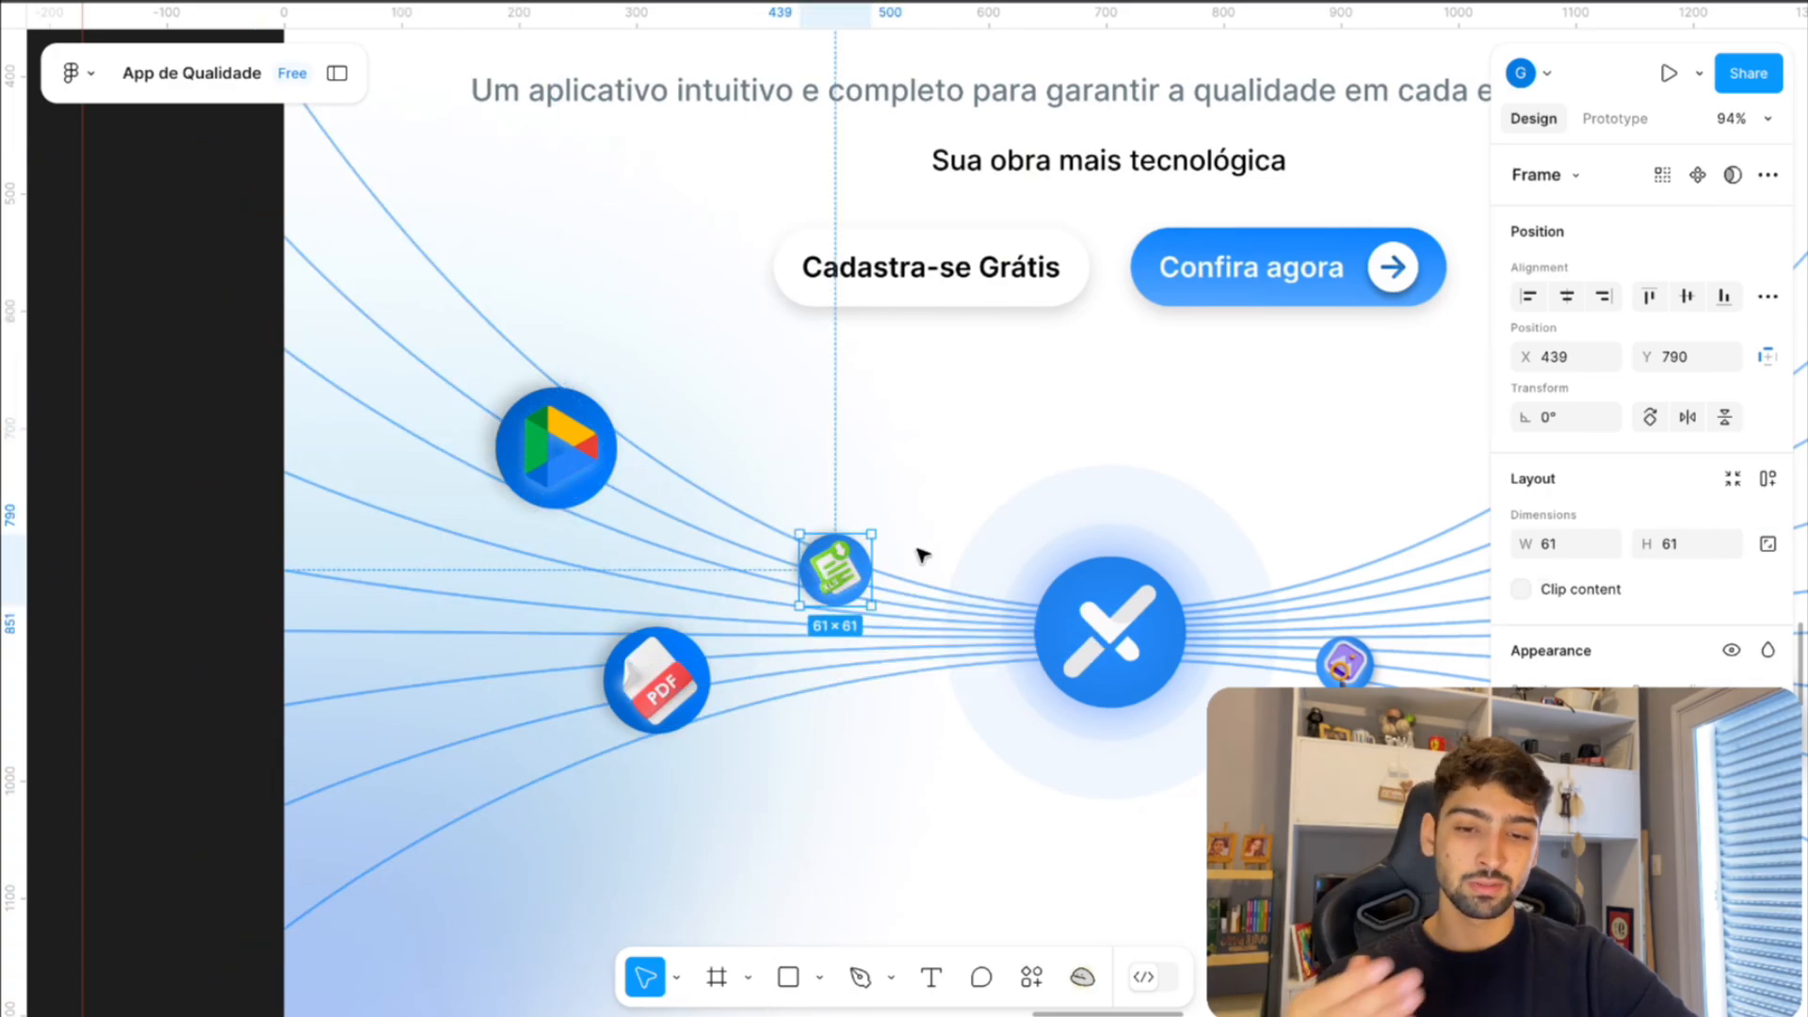
click(664, 695)
- Go back to the Cloudhub template and examine its desktop Homepage hero frame up close for comparison
scroll(716, 584, down, 4)
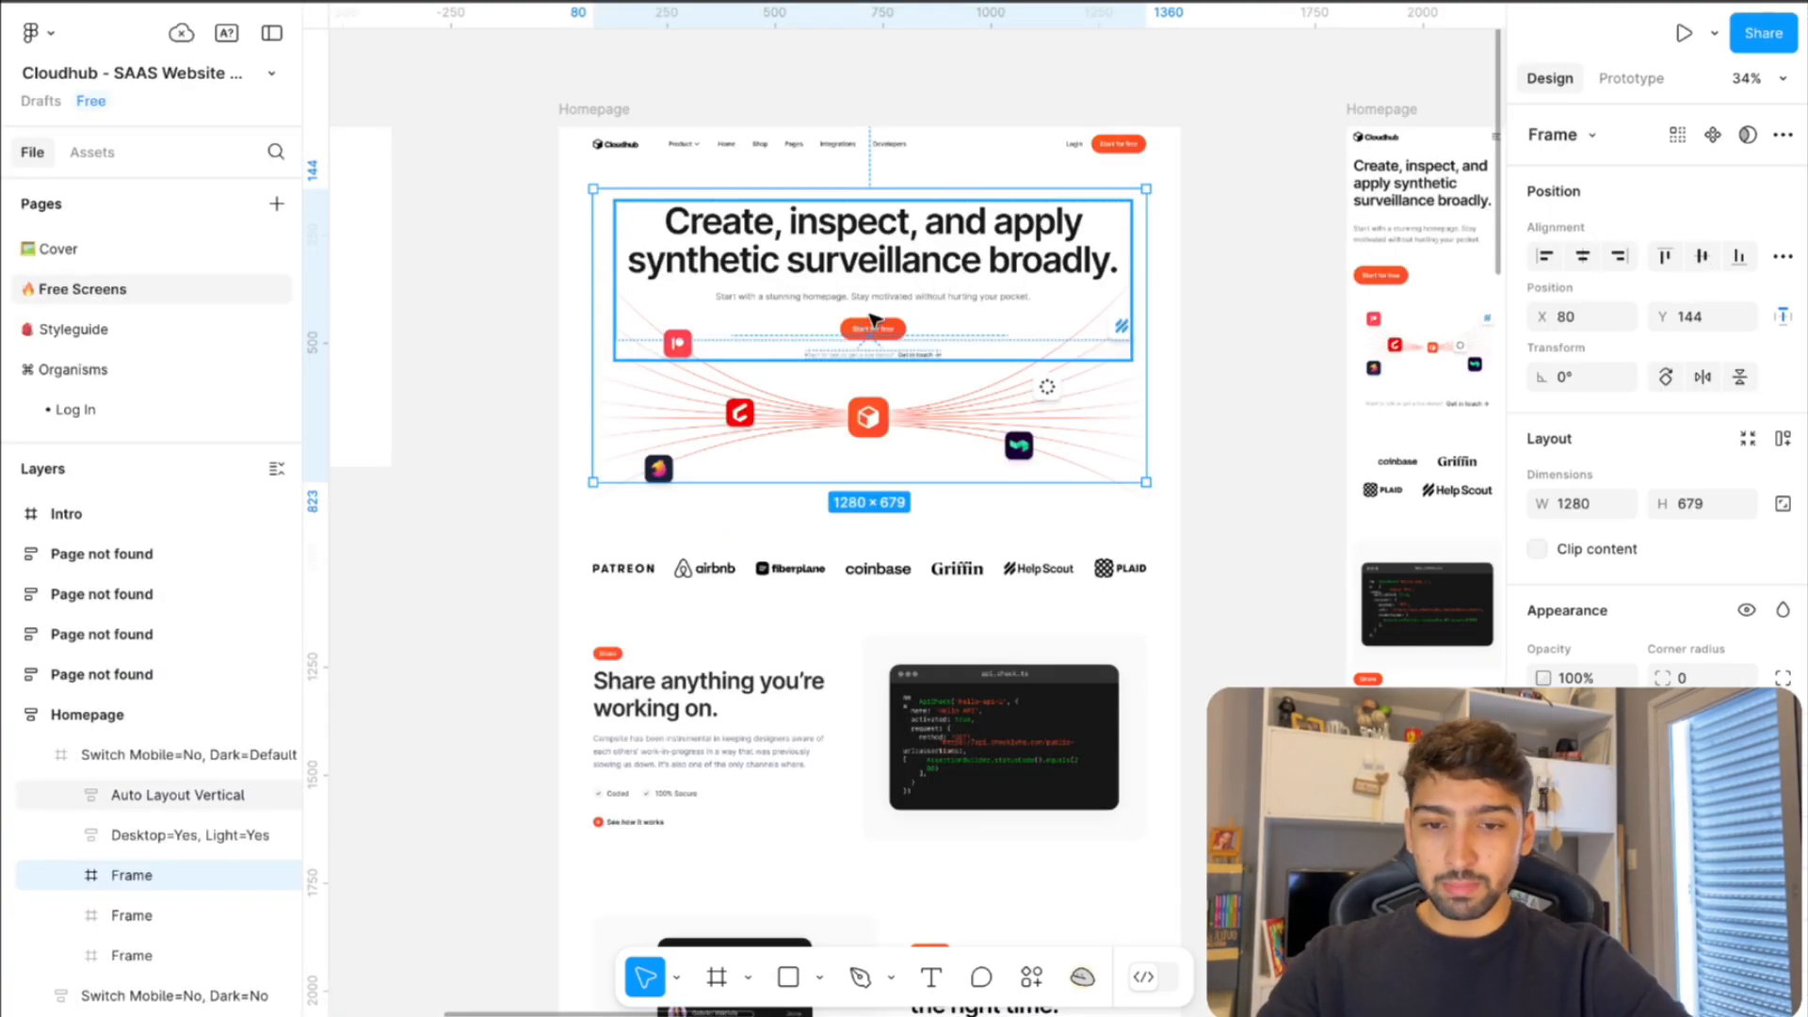
scroll(904, 367, up, 5)
scroll(852, 528, down, 3)
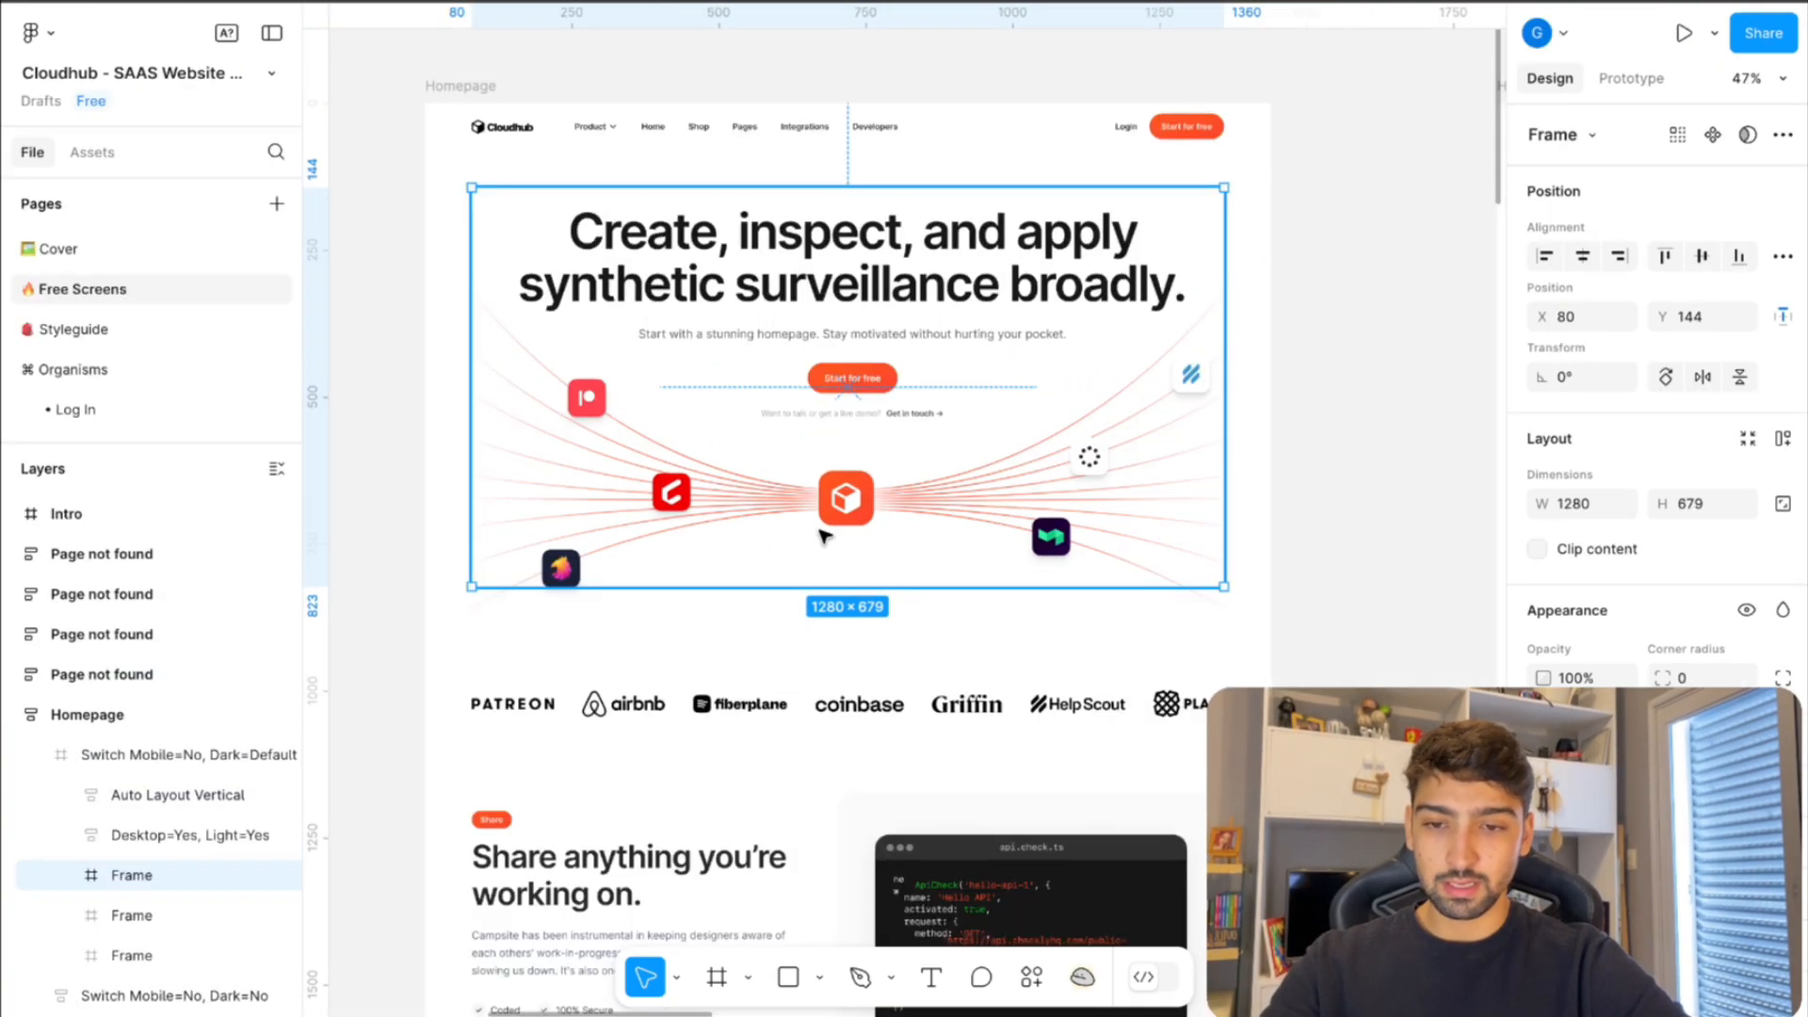
- Open the Cloudhub template's Cover page and inspect the curved-line vector behind the cover mockups
scroll(1036, 456, down, 2)
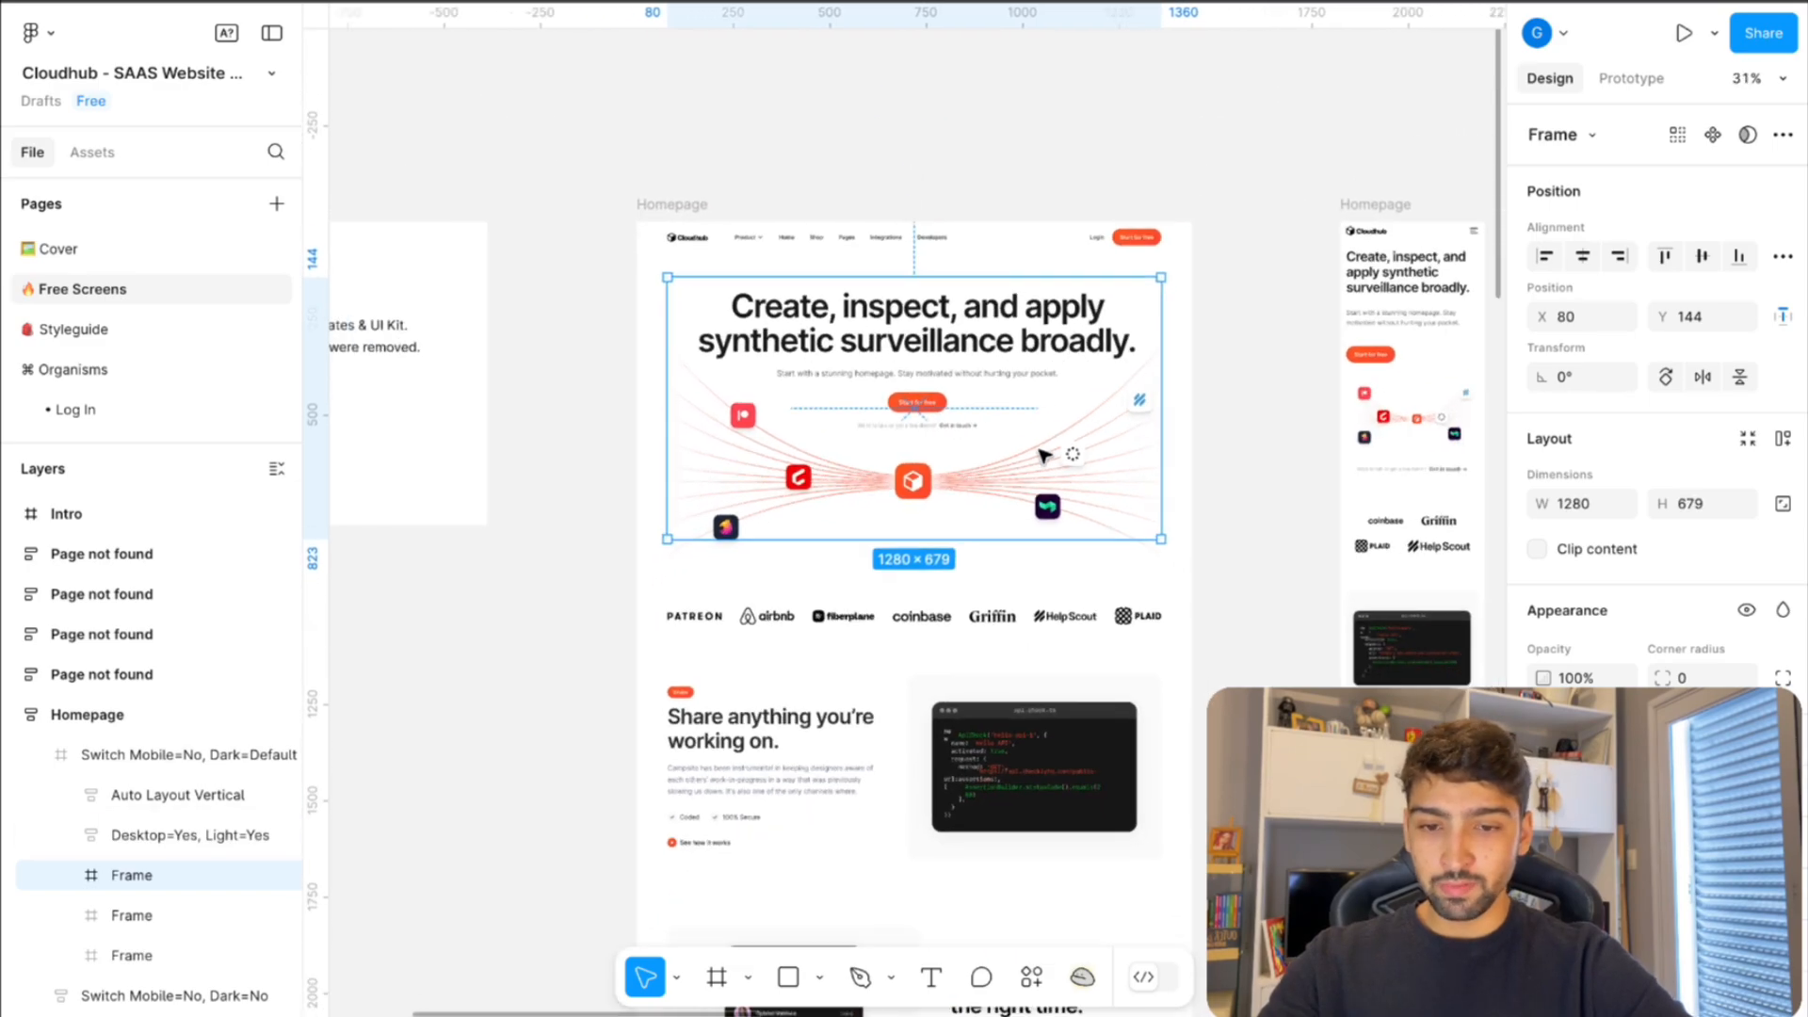
scroll(900, 508, up, 5)
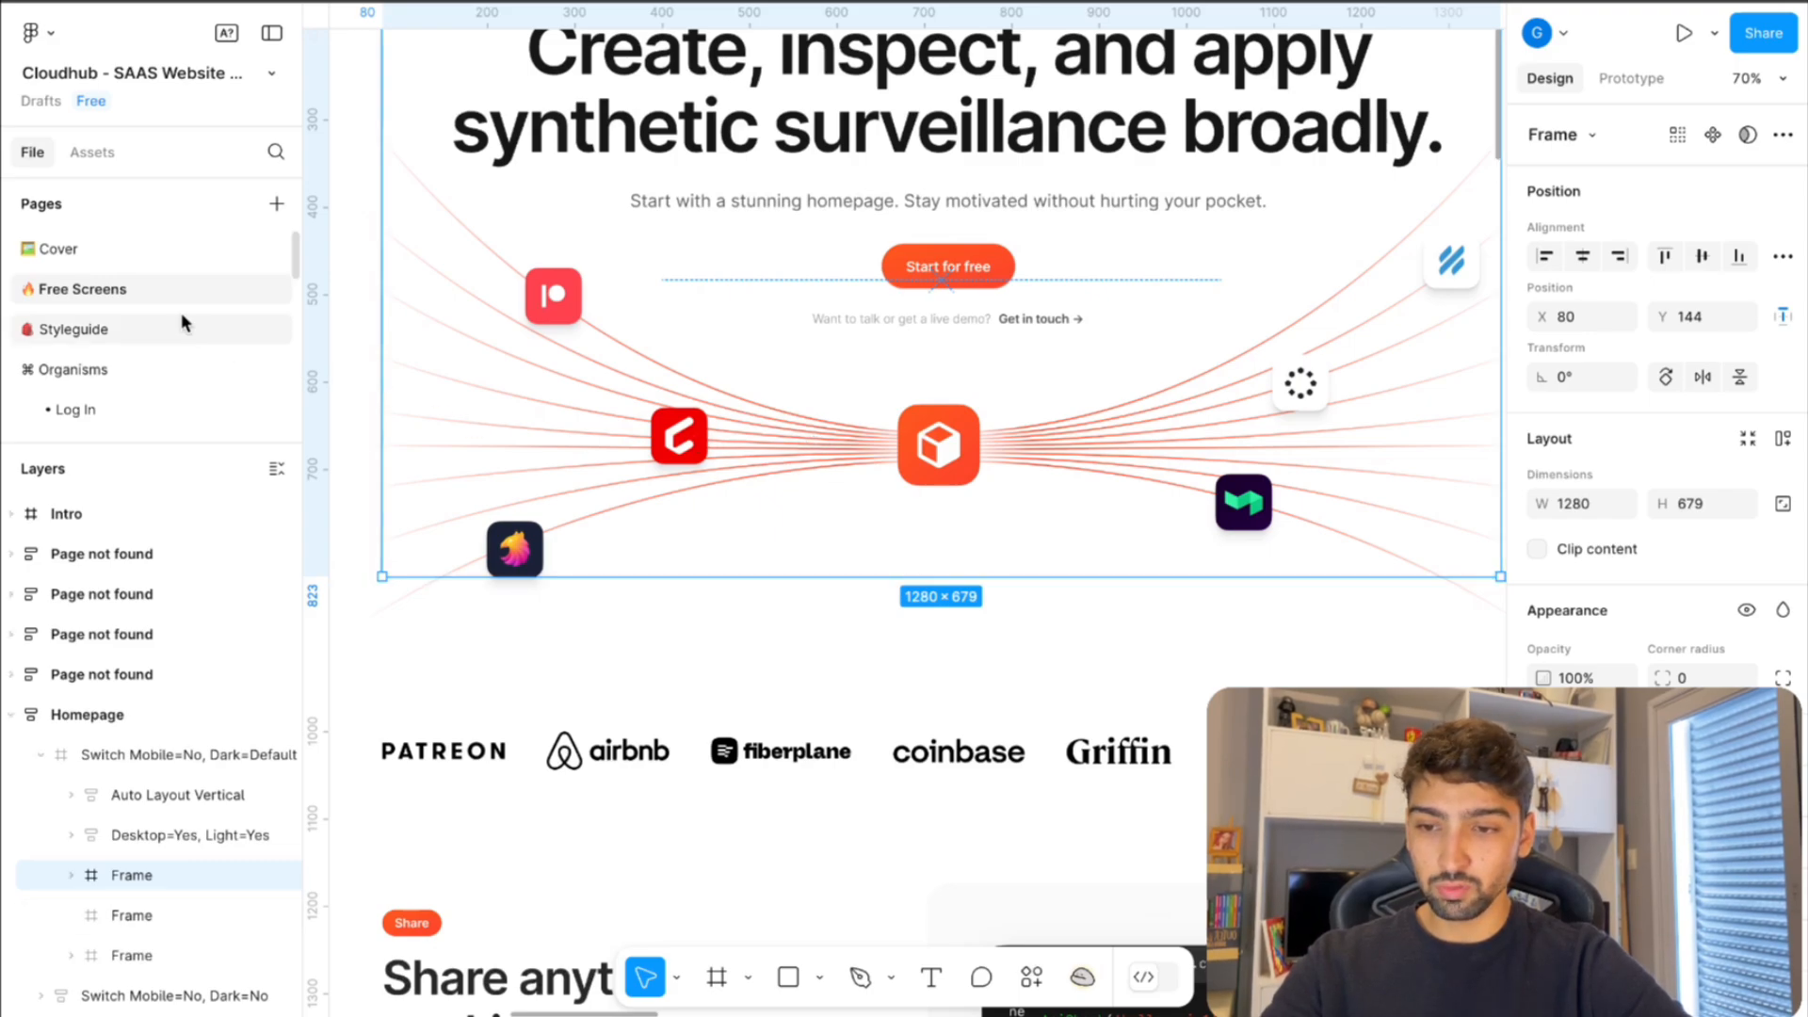
click(116, 252)
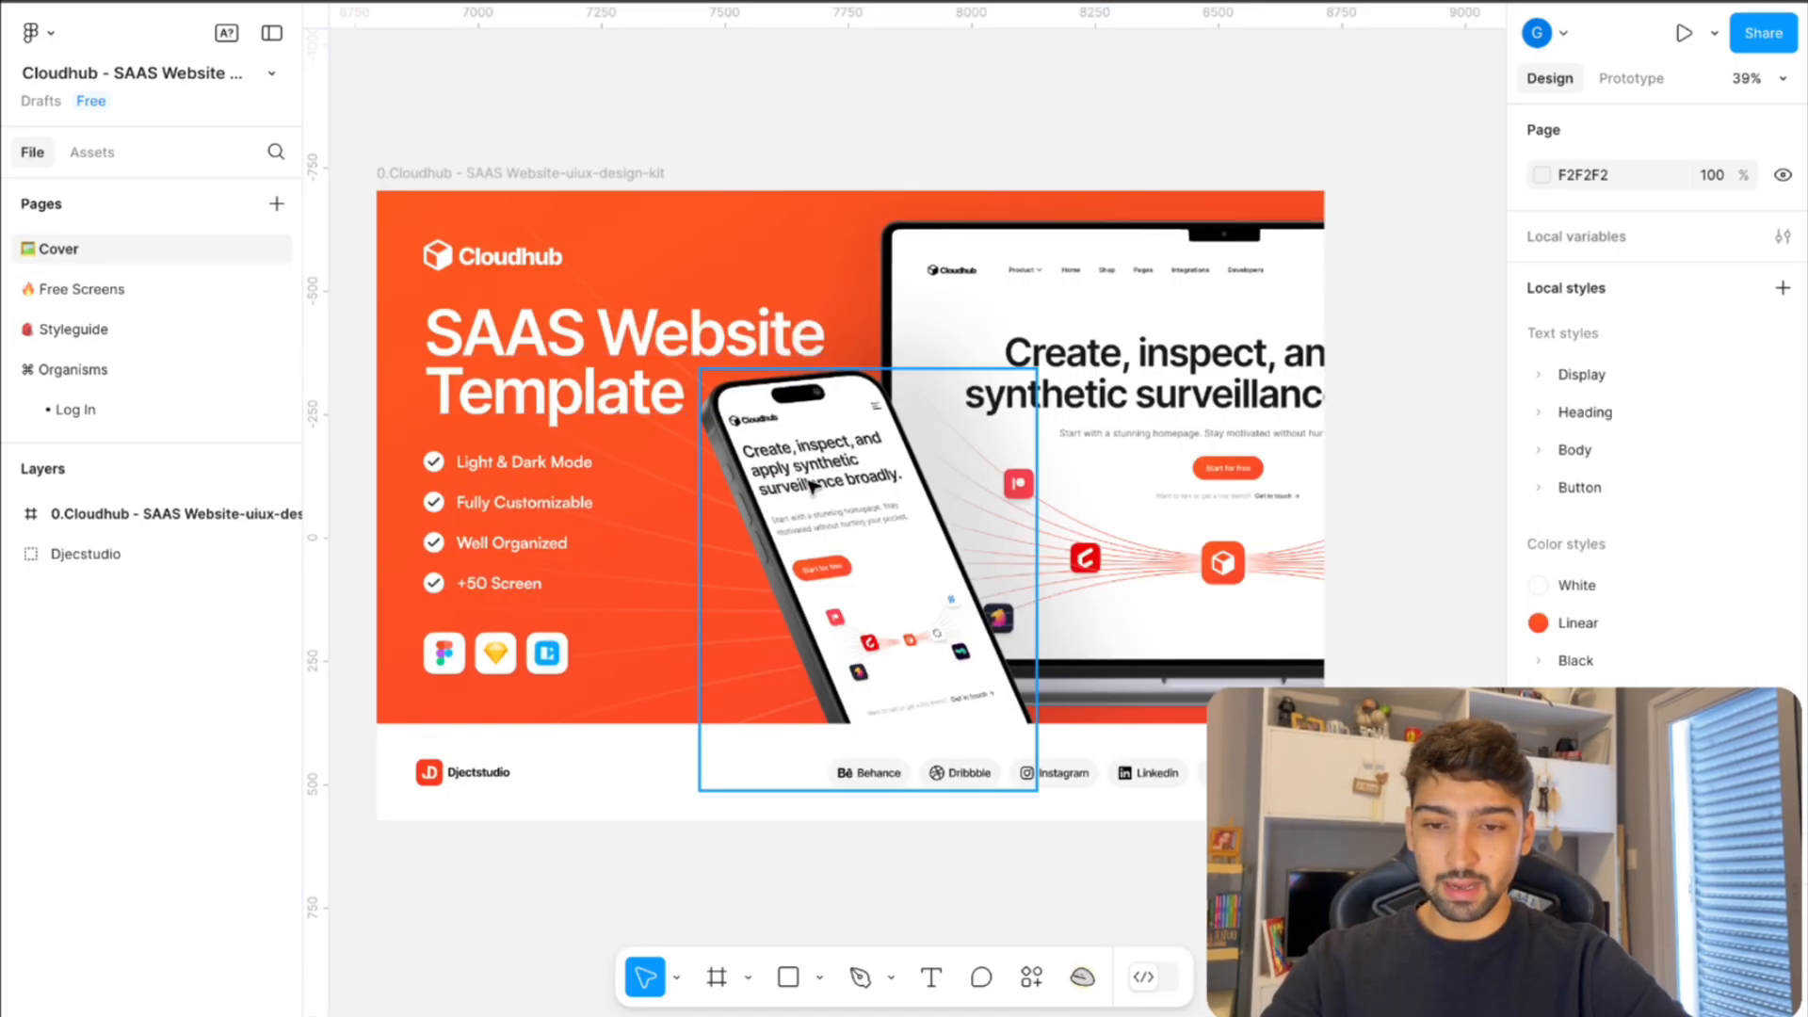
click(629, 633)
key(Escape)
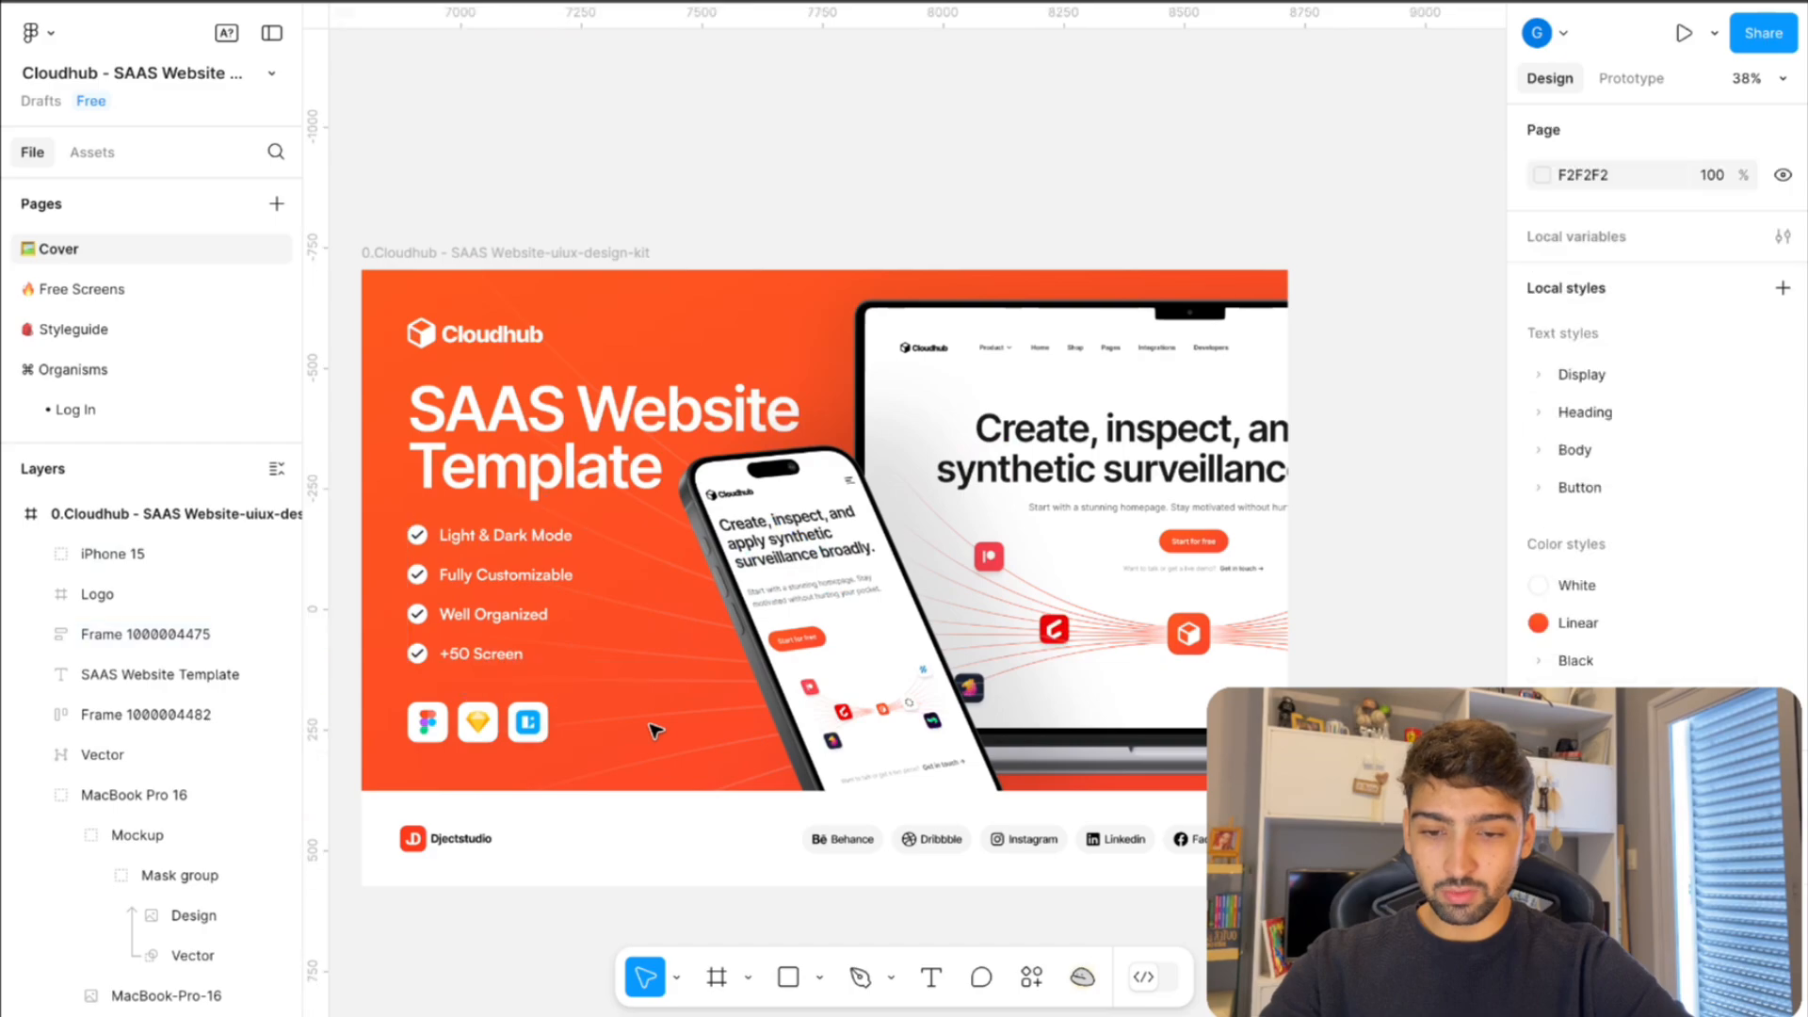
click(657, 718)
key(2)
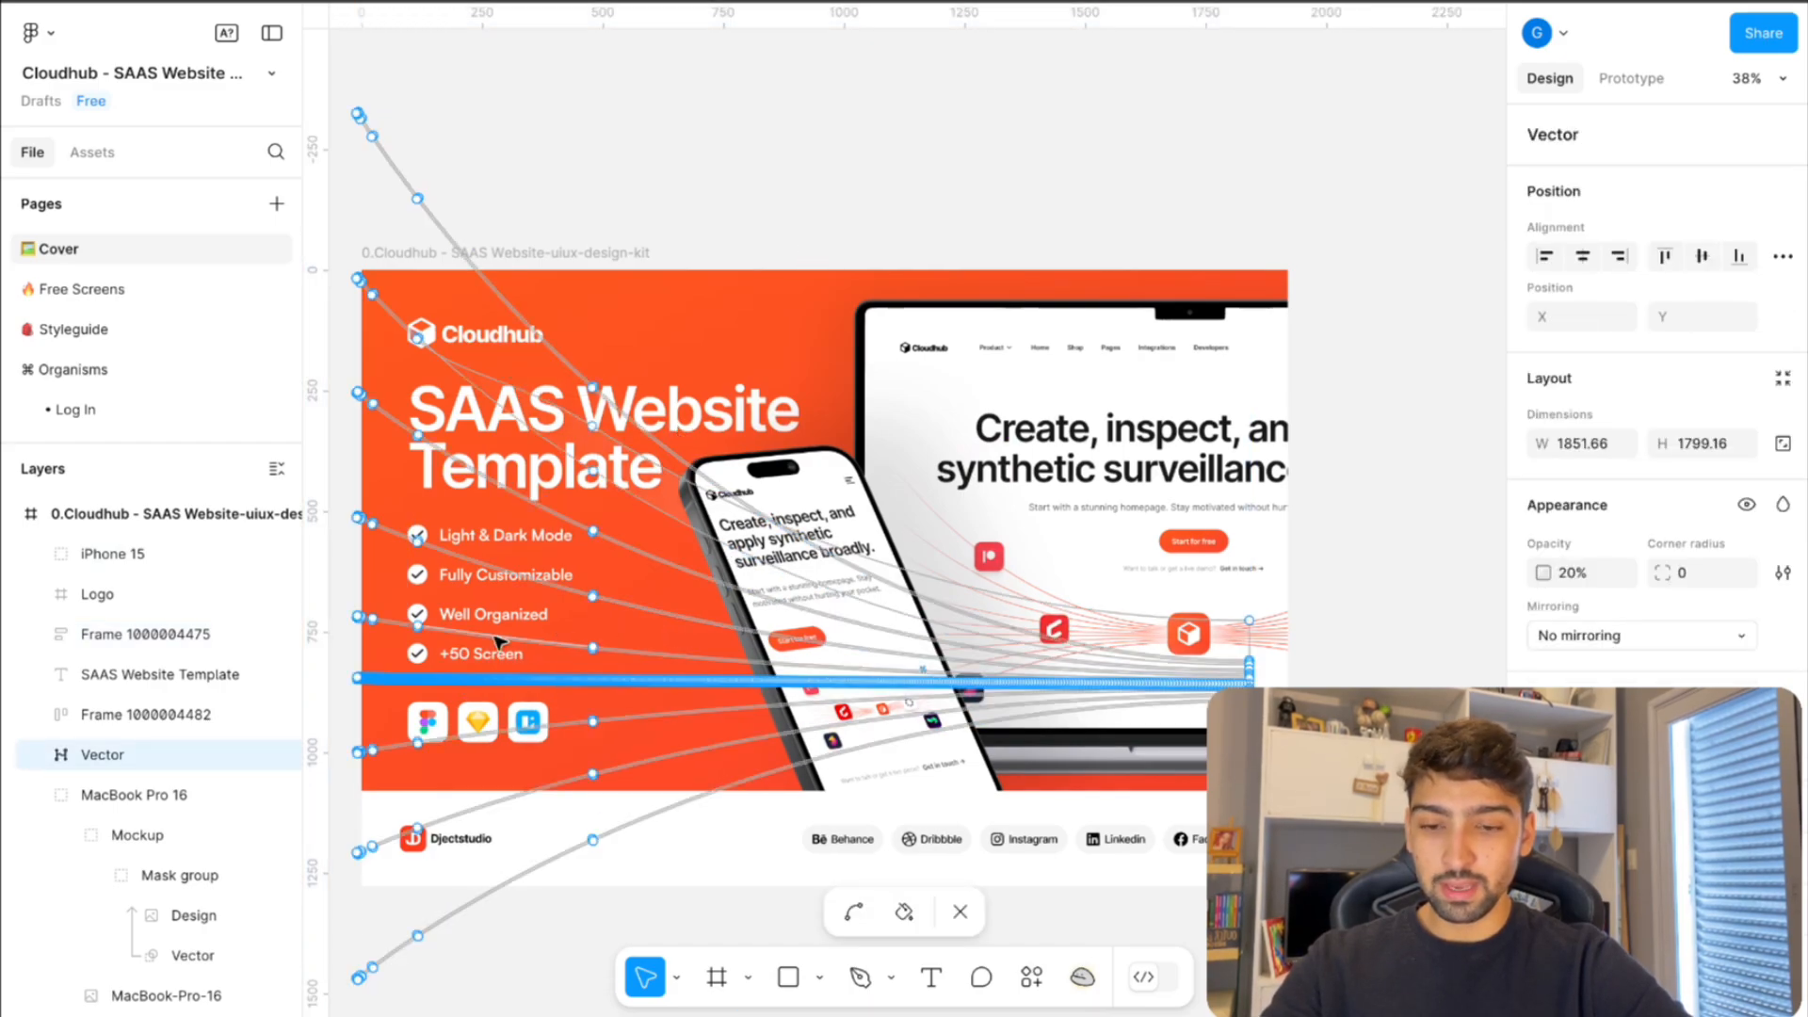
- Return to the Free Screens page and view the homepage variants and the sections below the hero
click(56, 289)
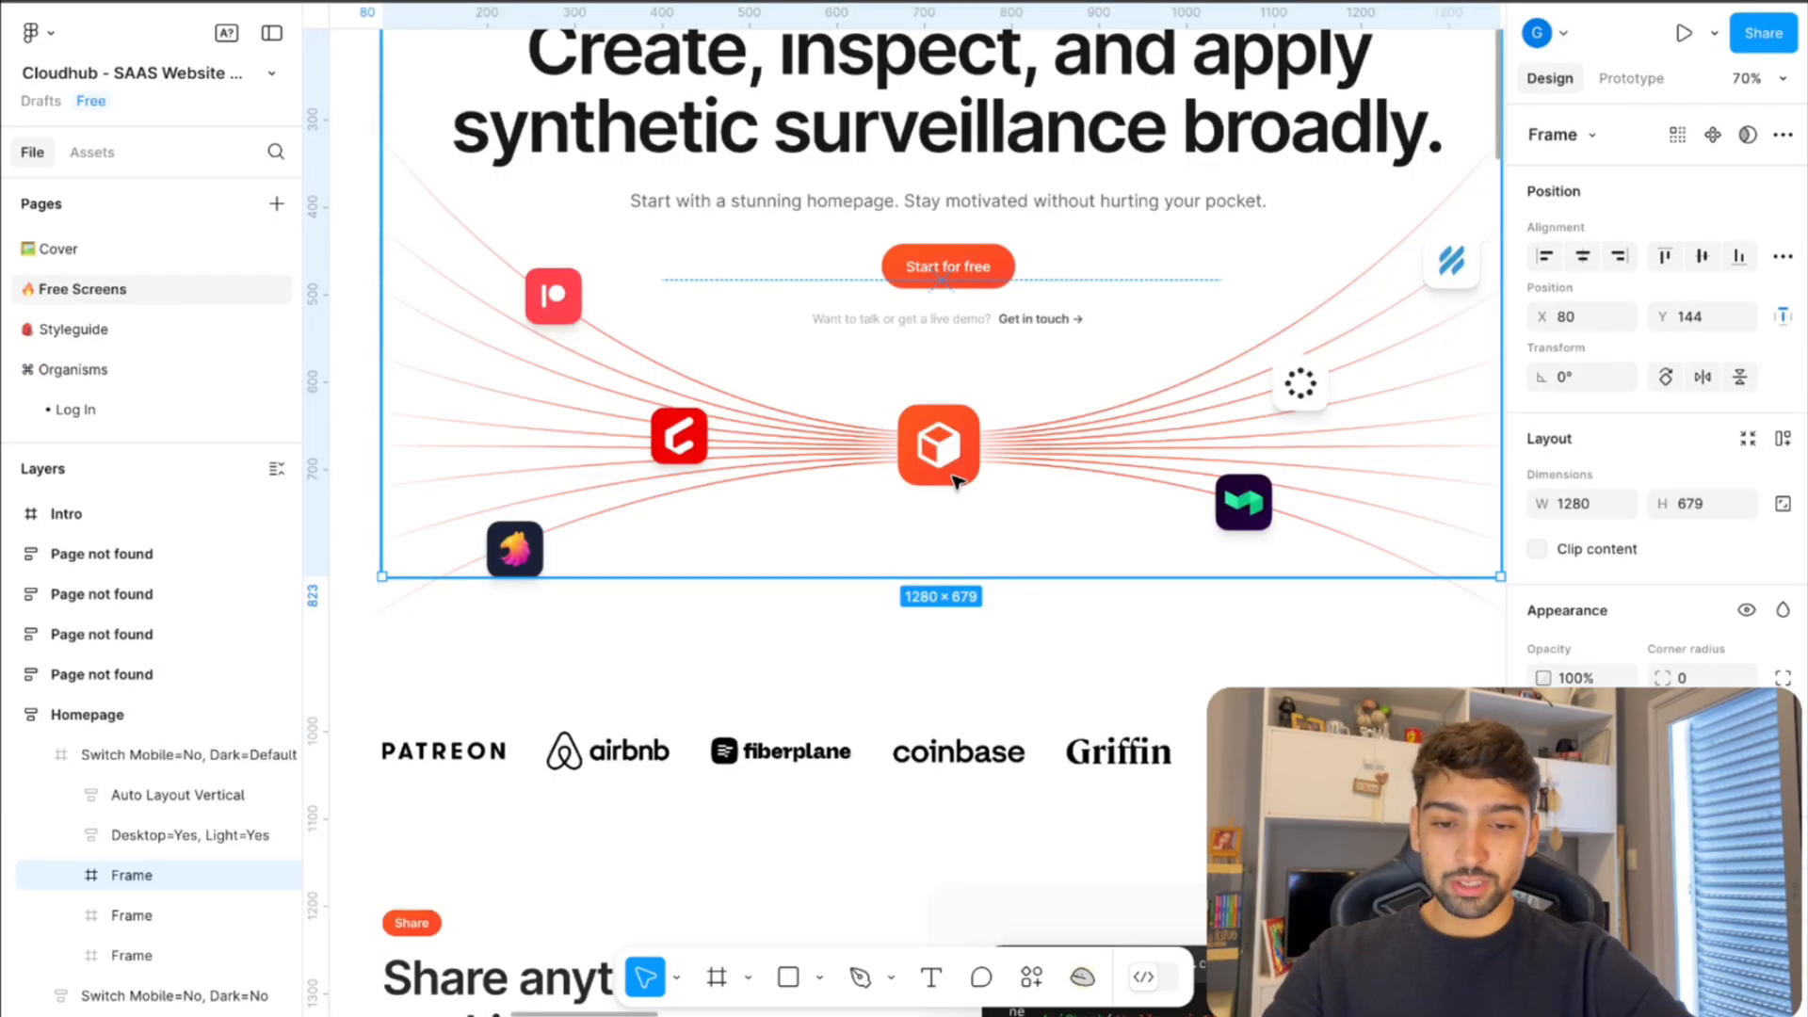
scroll(951, 471, down, 5)
scroll(1286, 480, down, 3)
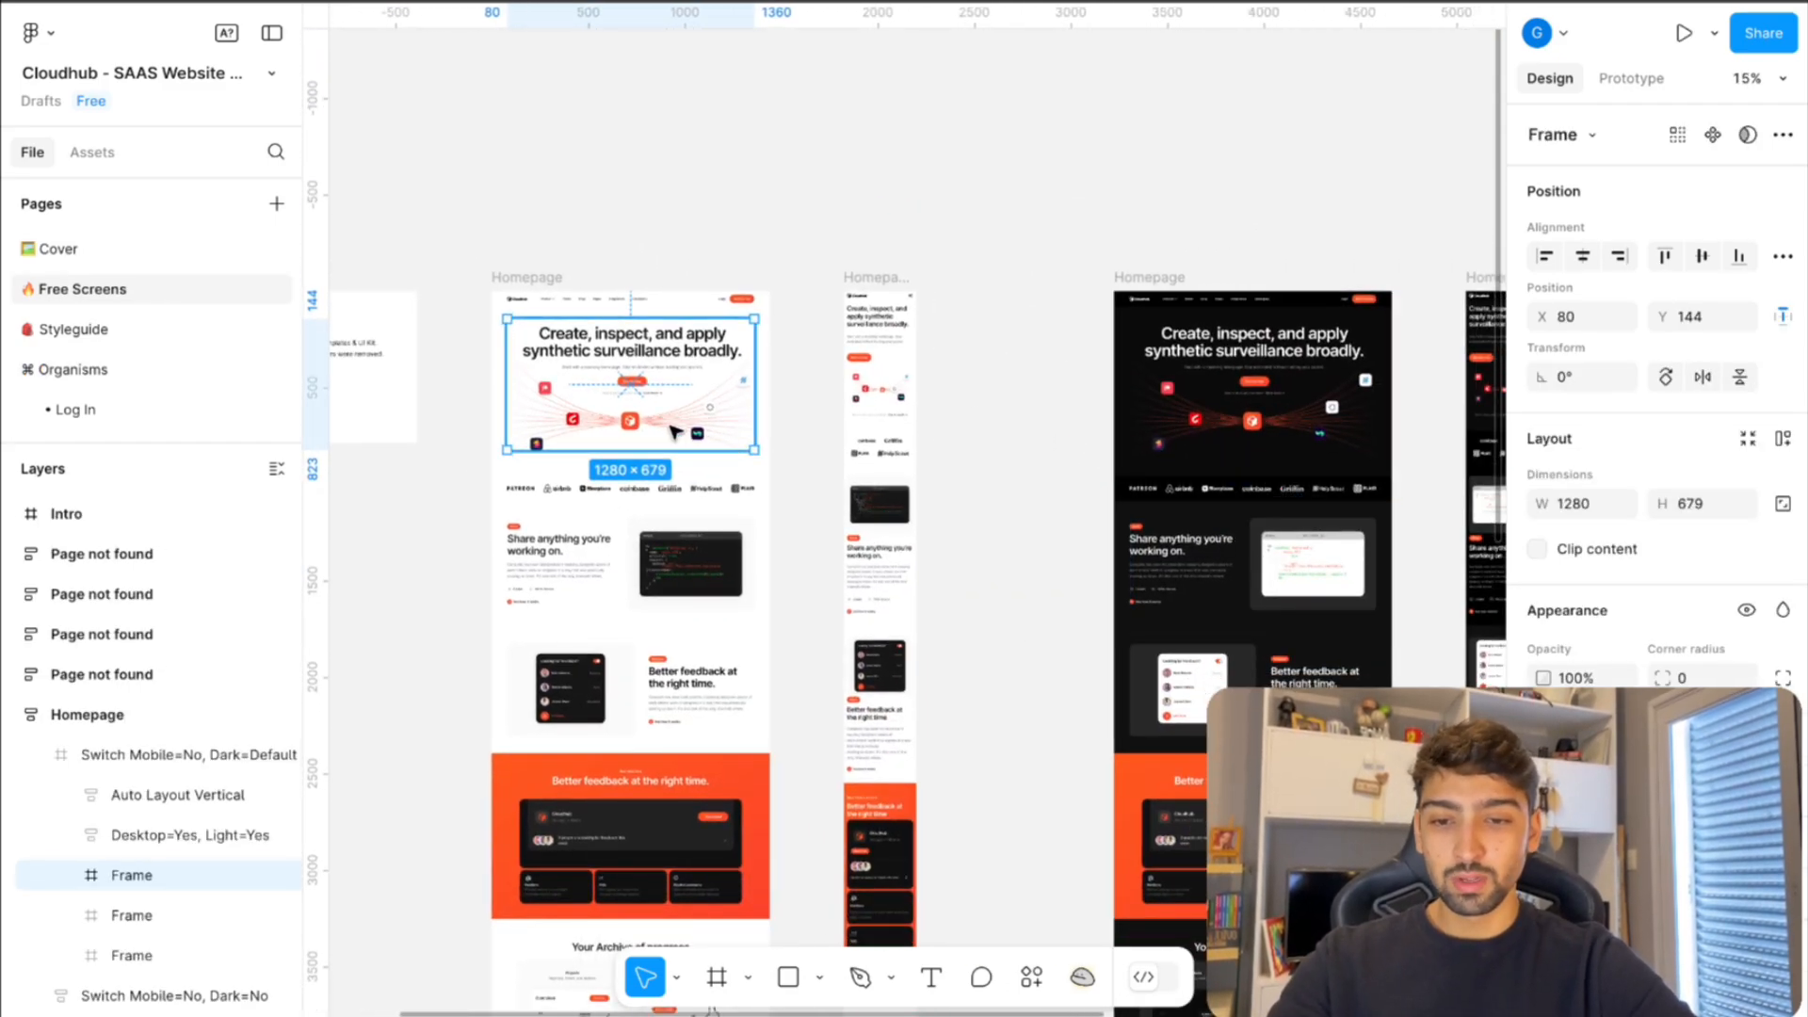
scroll(648, 548, up, 5)
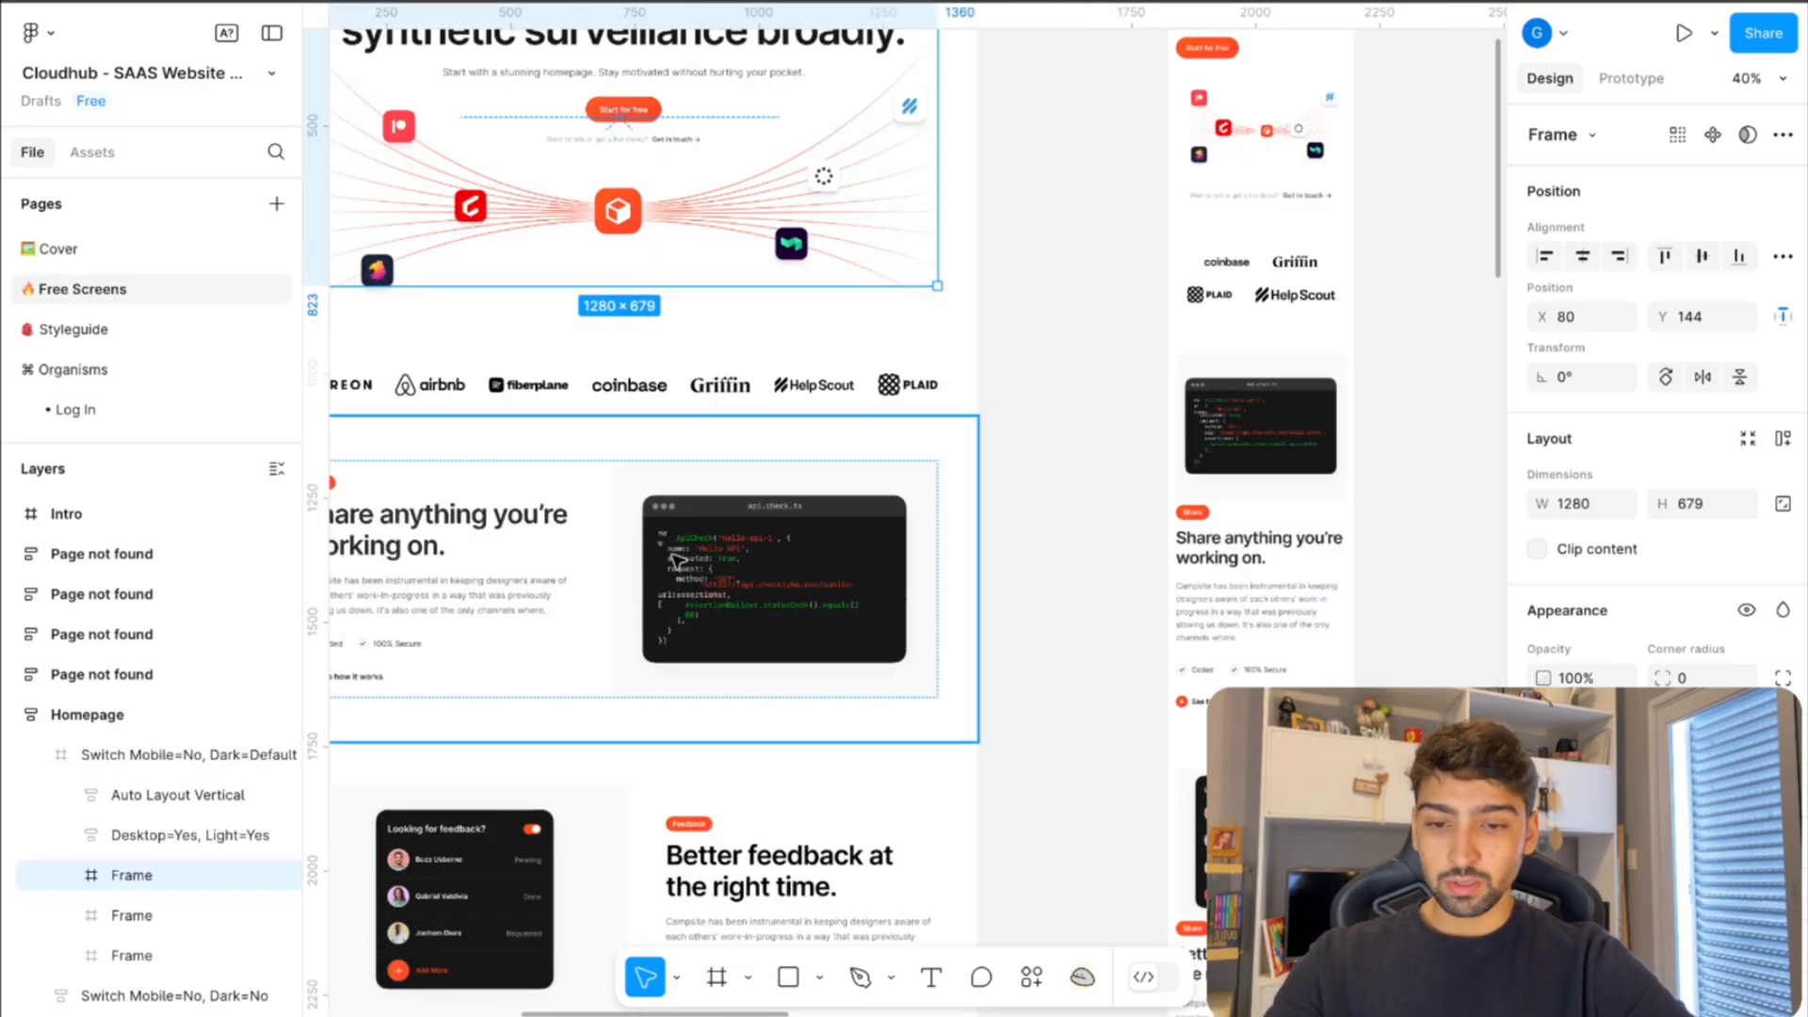
scroll(697, 551, down, 3)
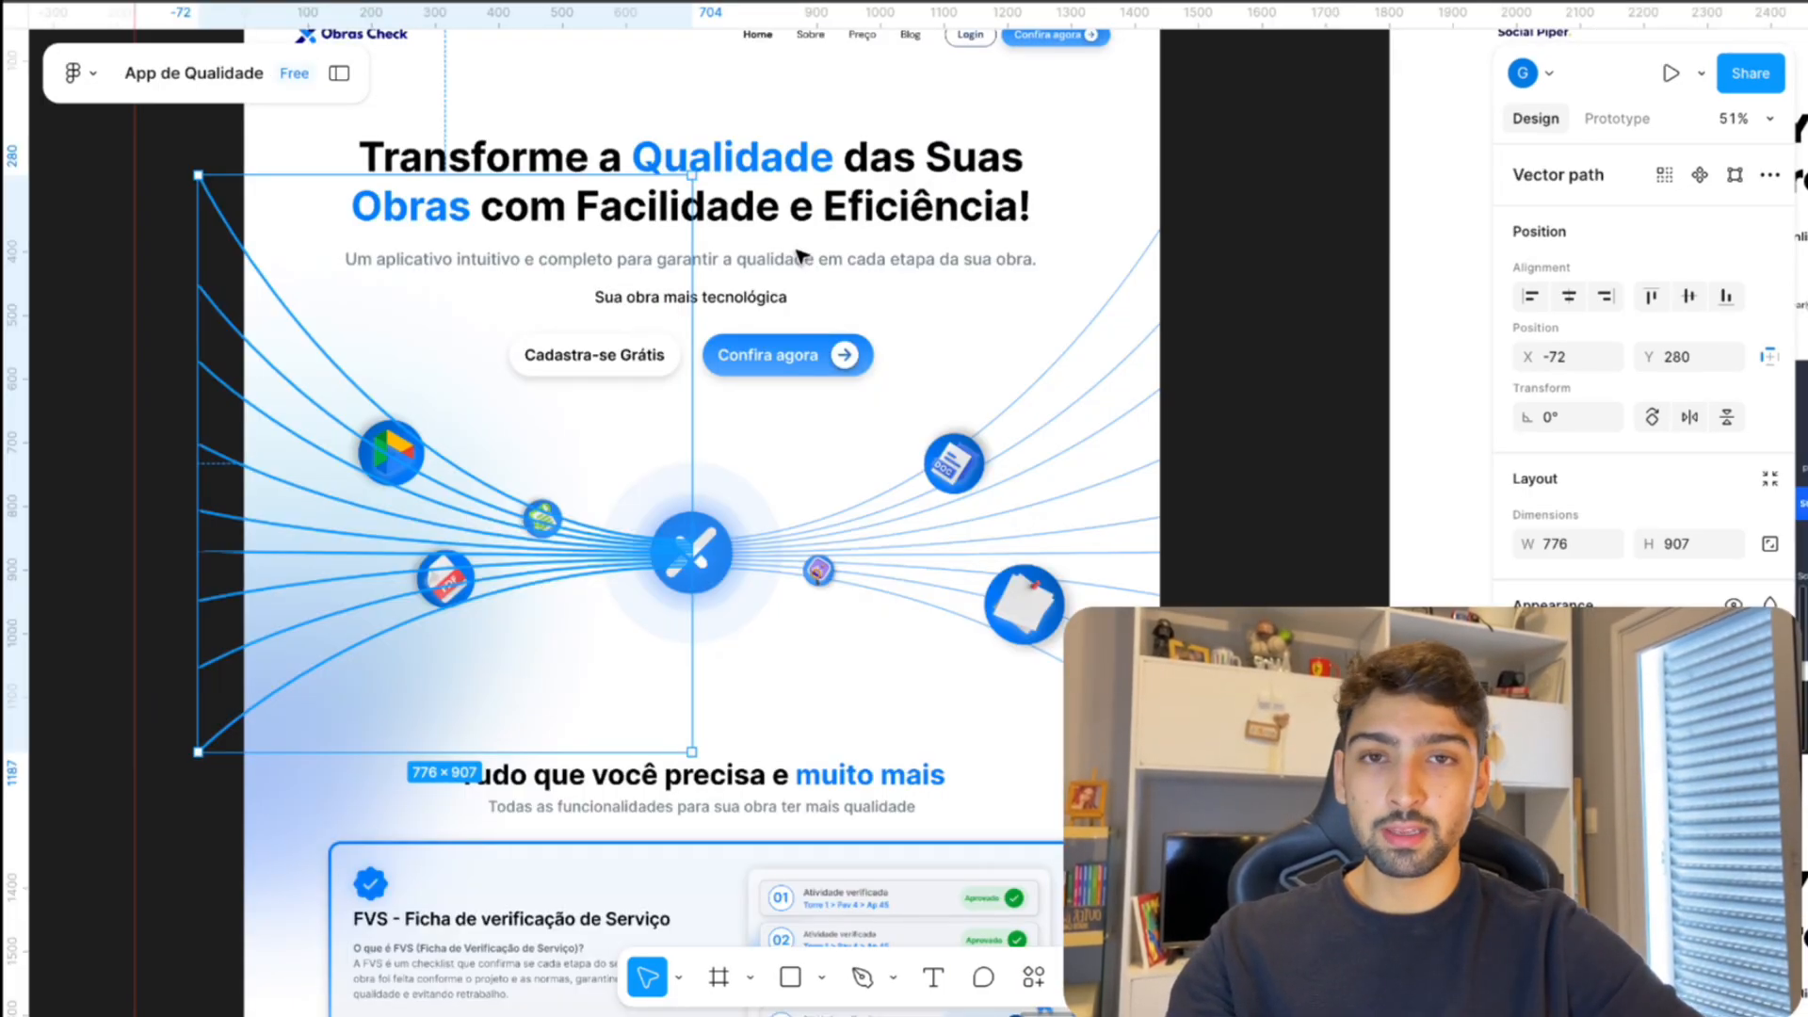
- In the App de Qualidade file, inspect the hero's second curved-line vector and the central Obras Check logo frame up close
click(816, 533)
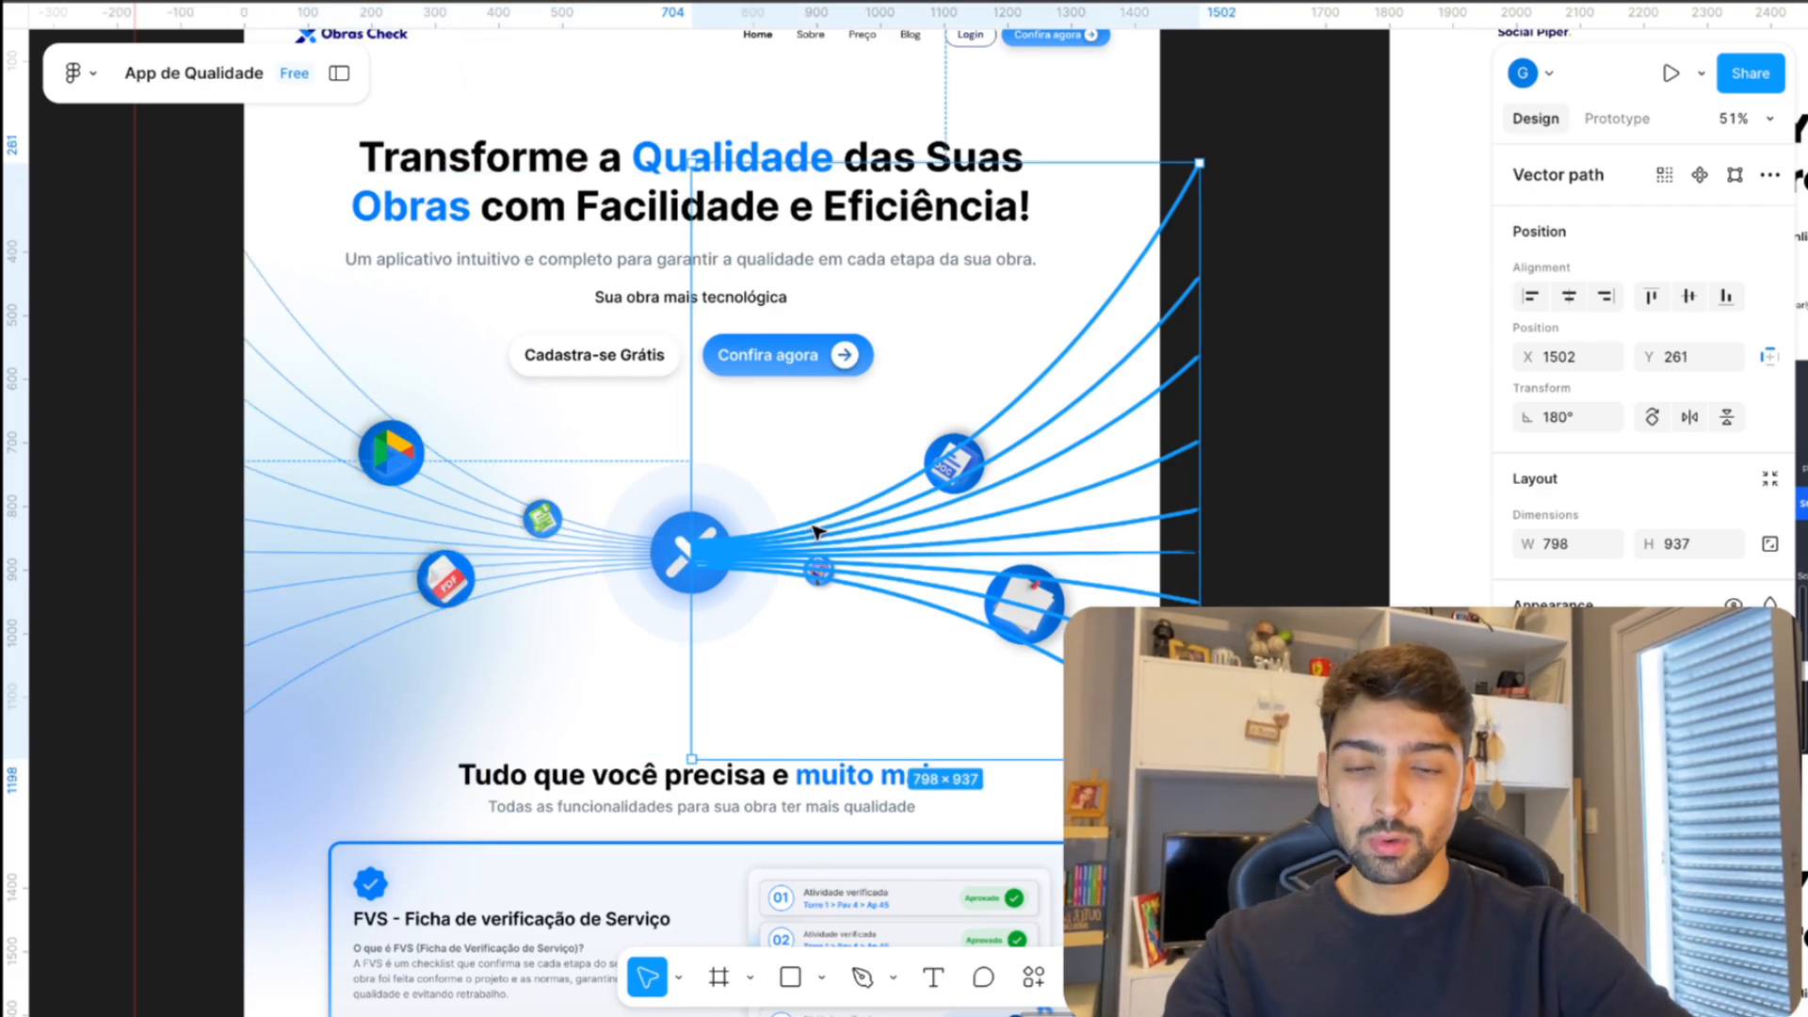
click(702, 554)
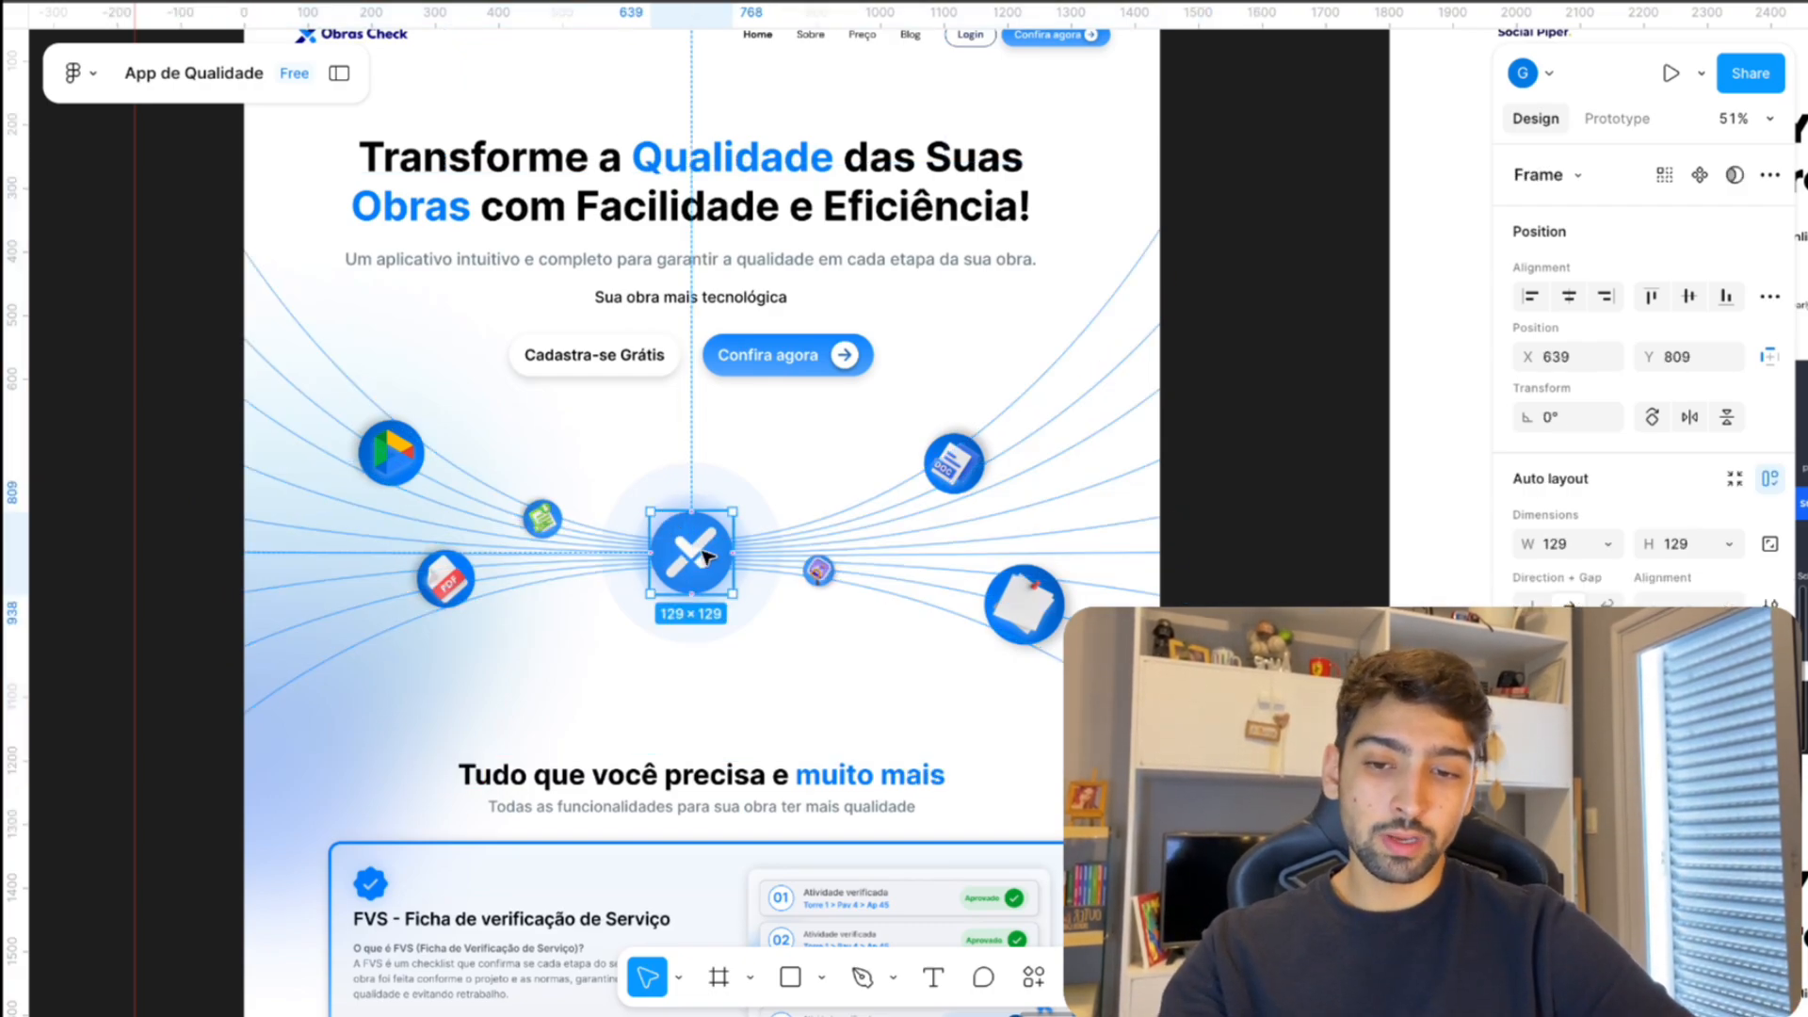
scroll(701, 554, up, 3)
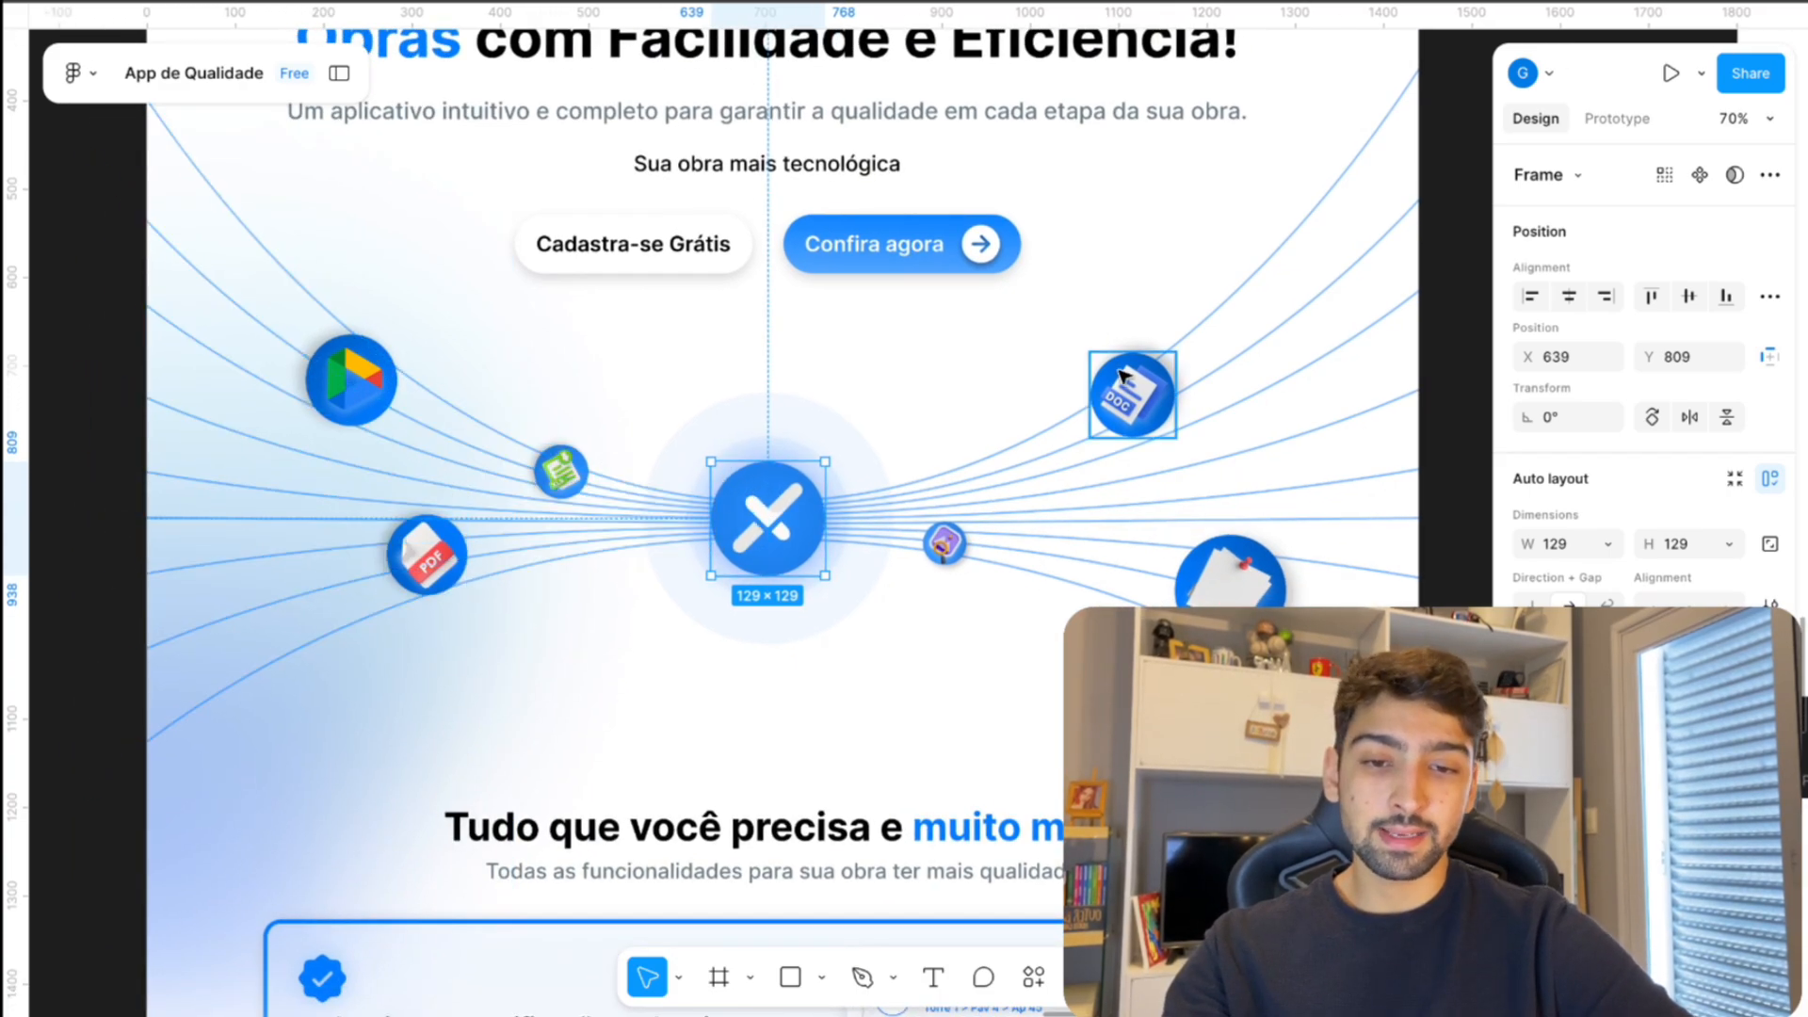
scroll(749, 508, up, 5)
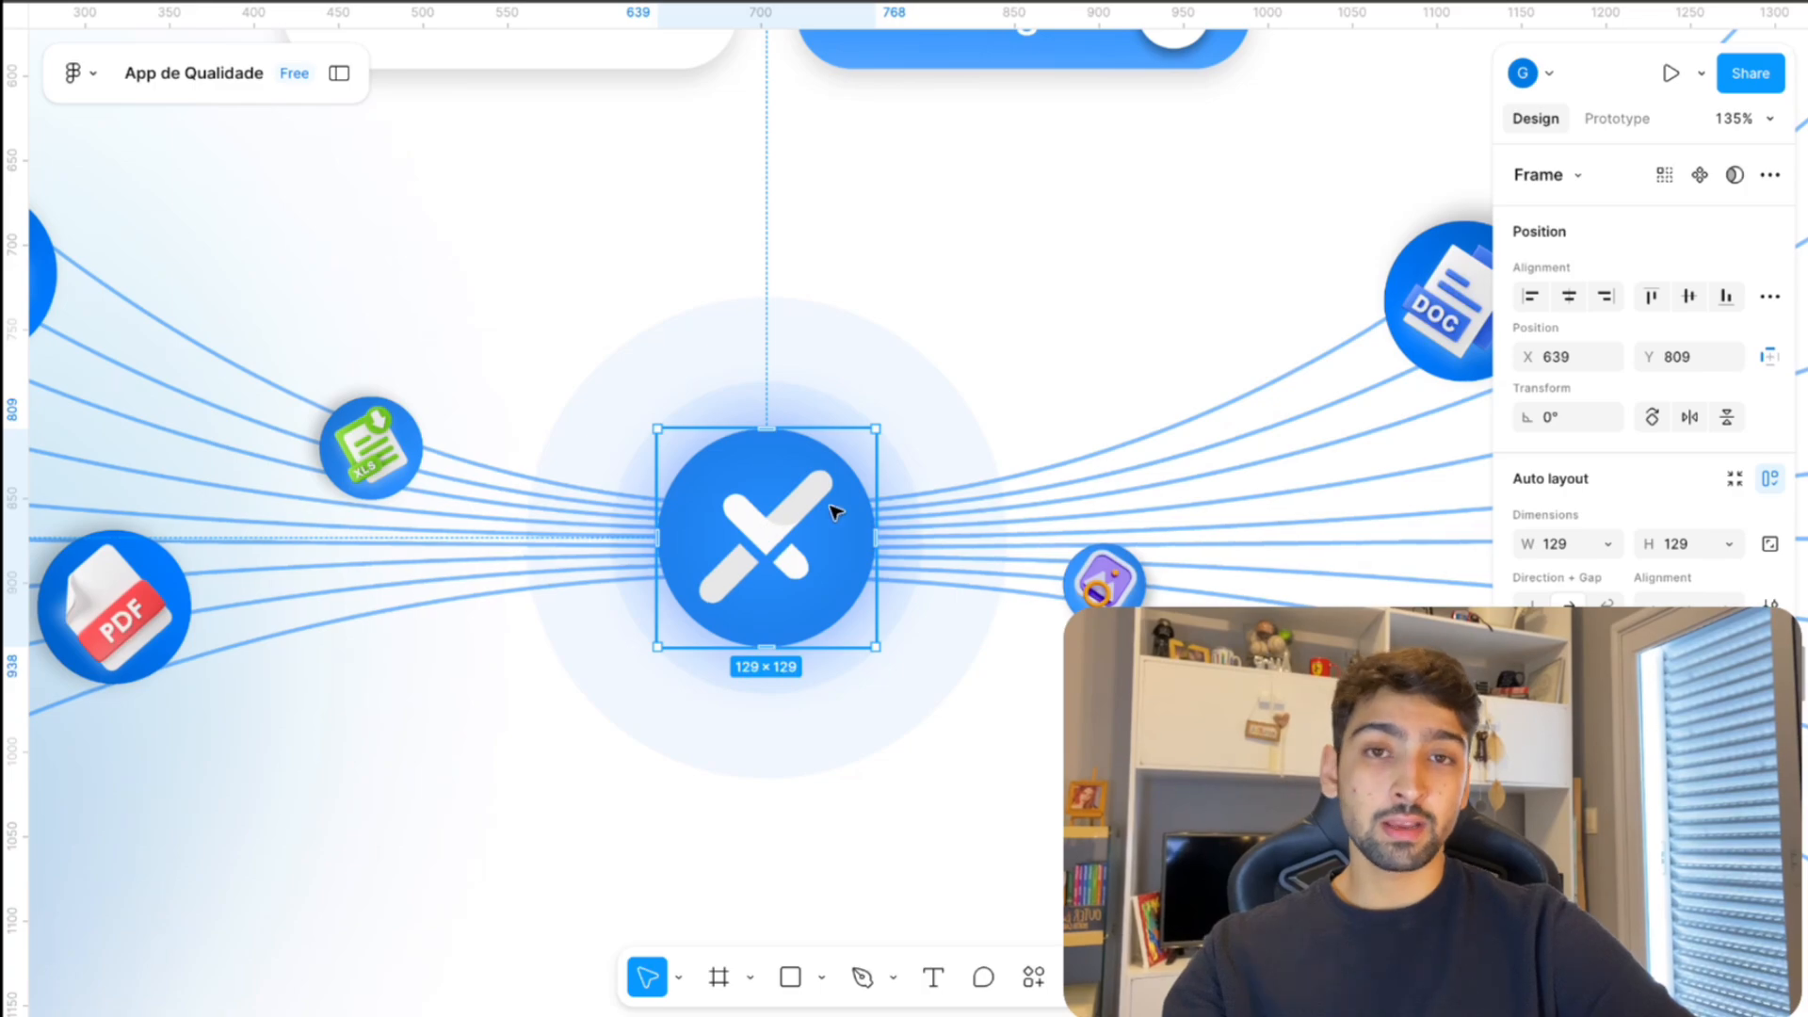
scroll(731, 527, down, 3)
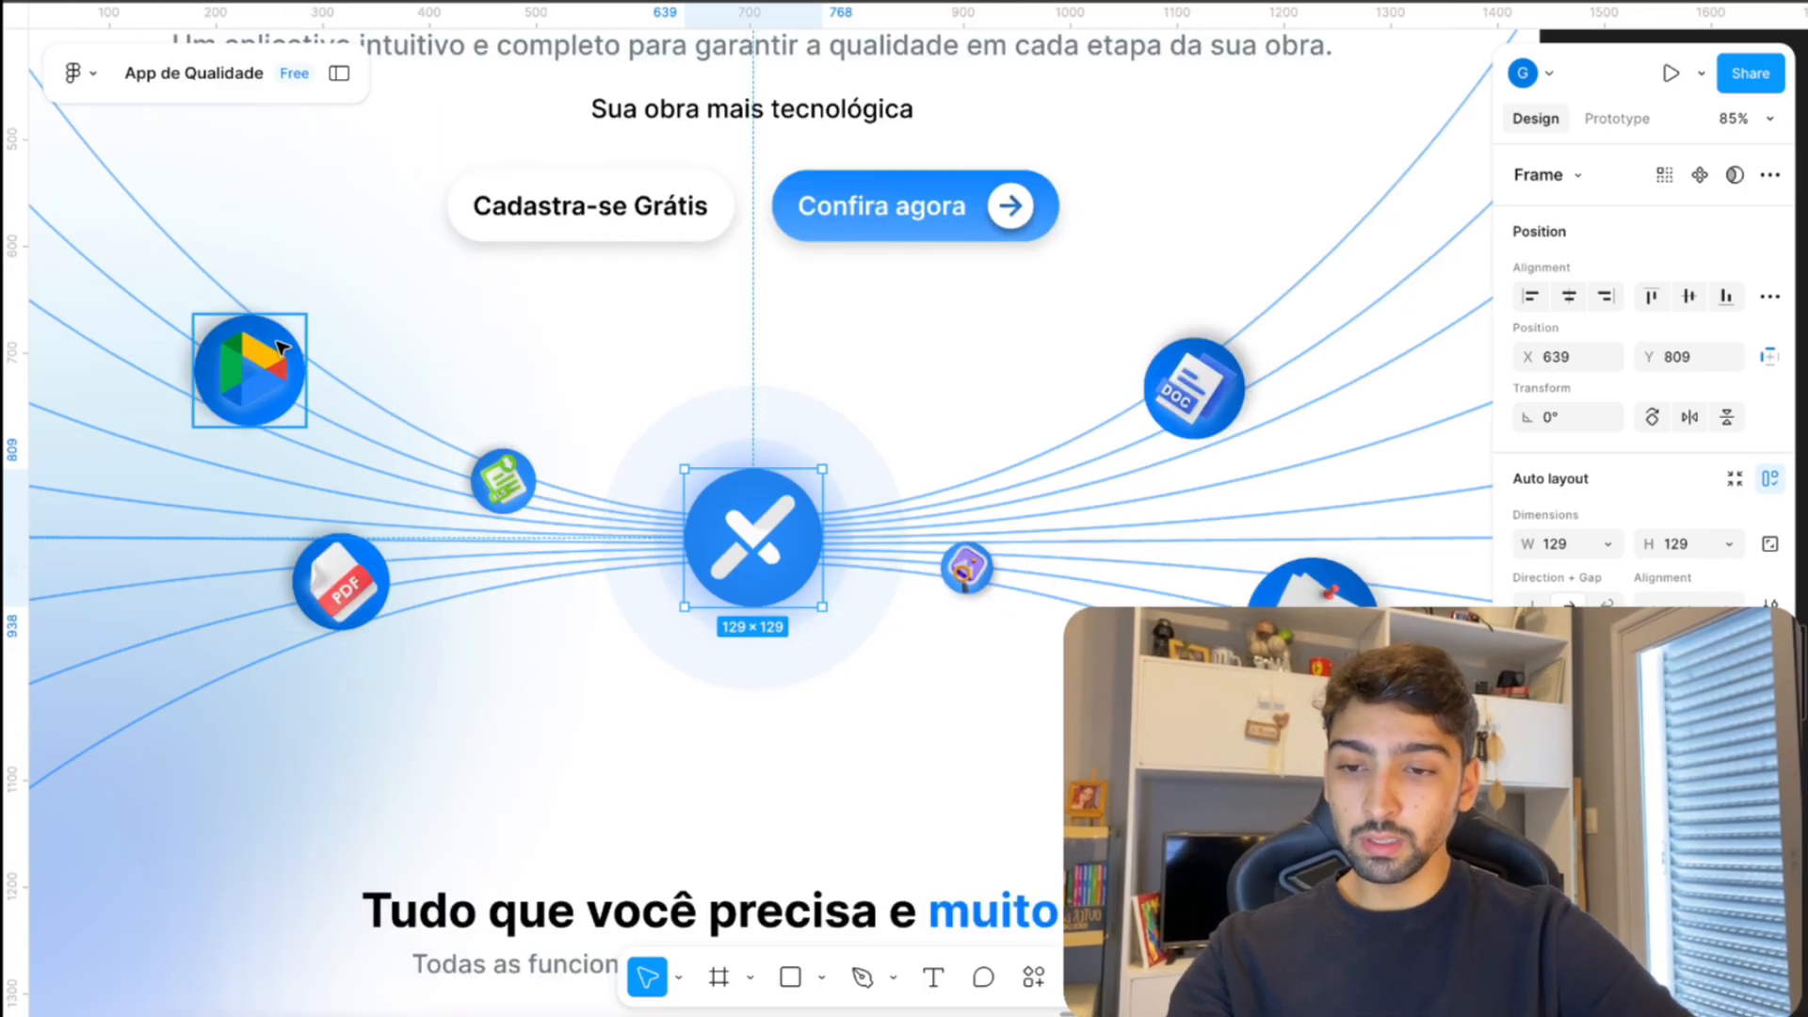
- Inspect the hero's Google Drive, XLS, PDF and DOC icon frames, and select the group containing the whole curved-line illustration
click(273, 356)
click(502, 480)
click(359, 591)
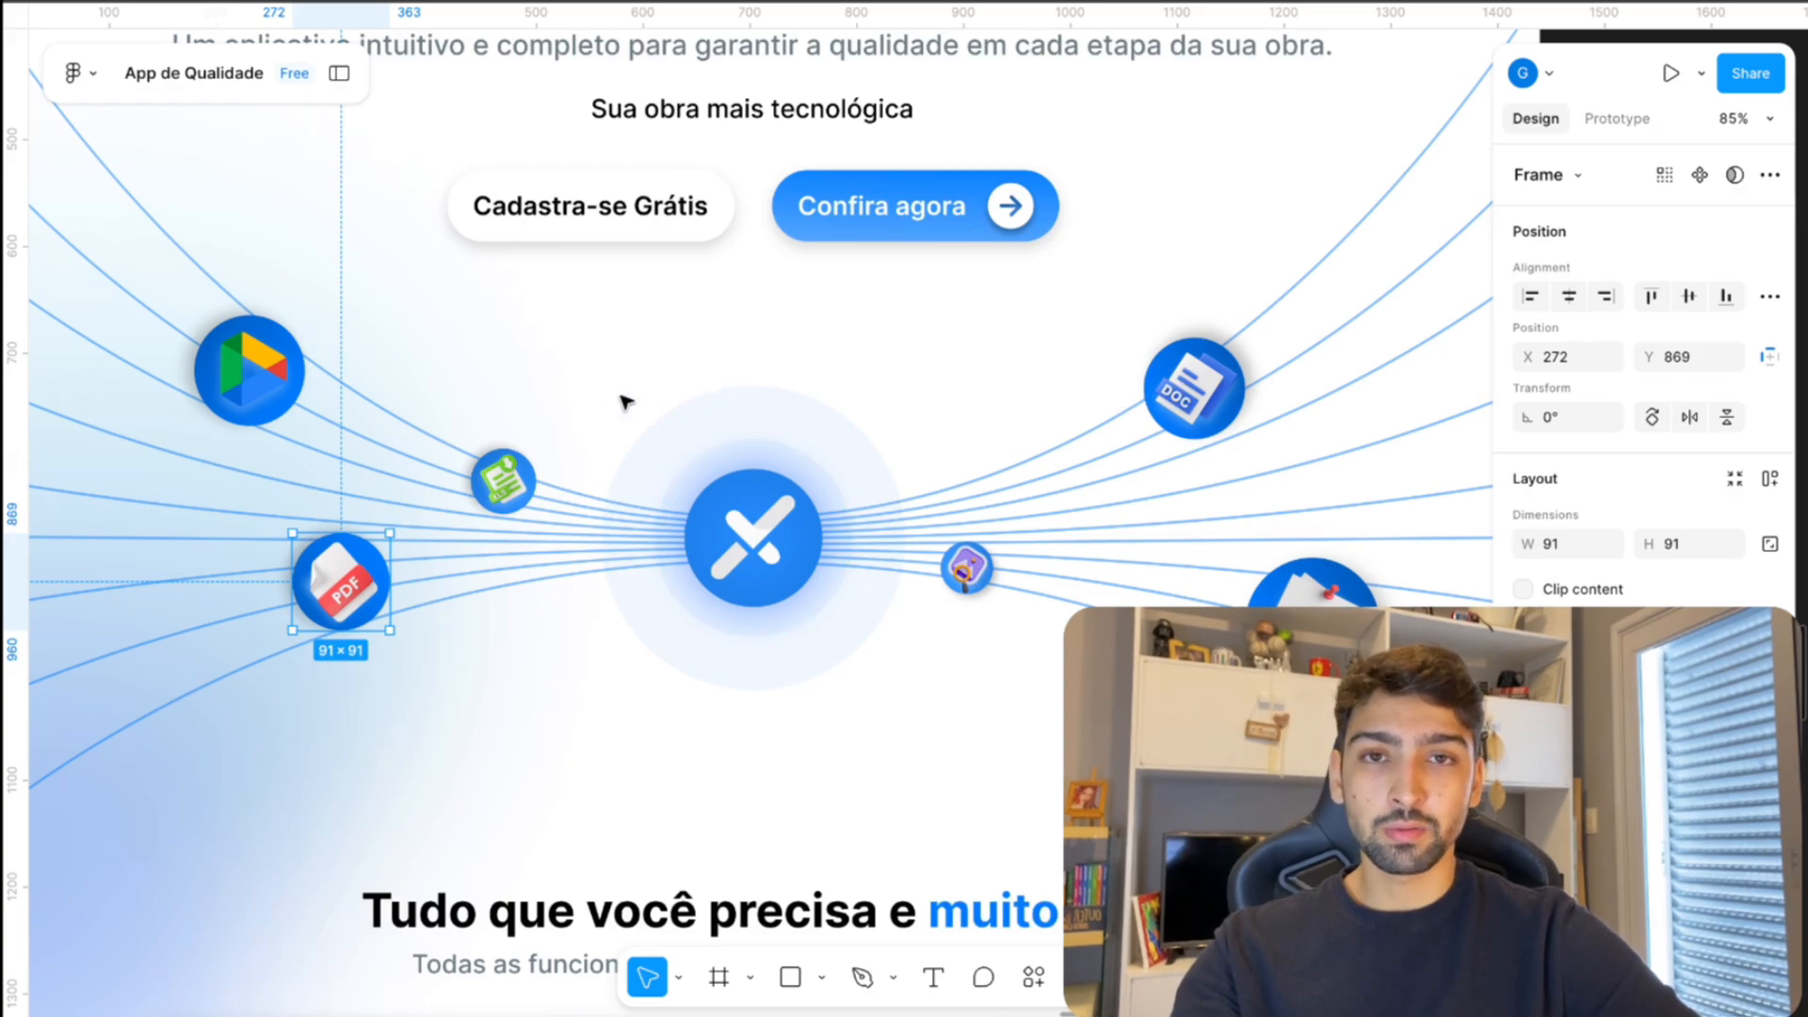
click(1189, 376)
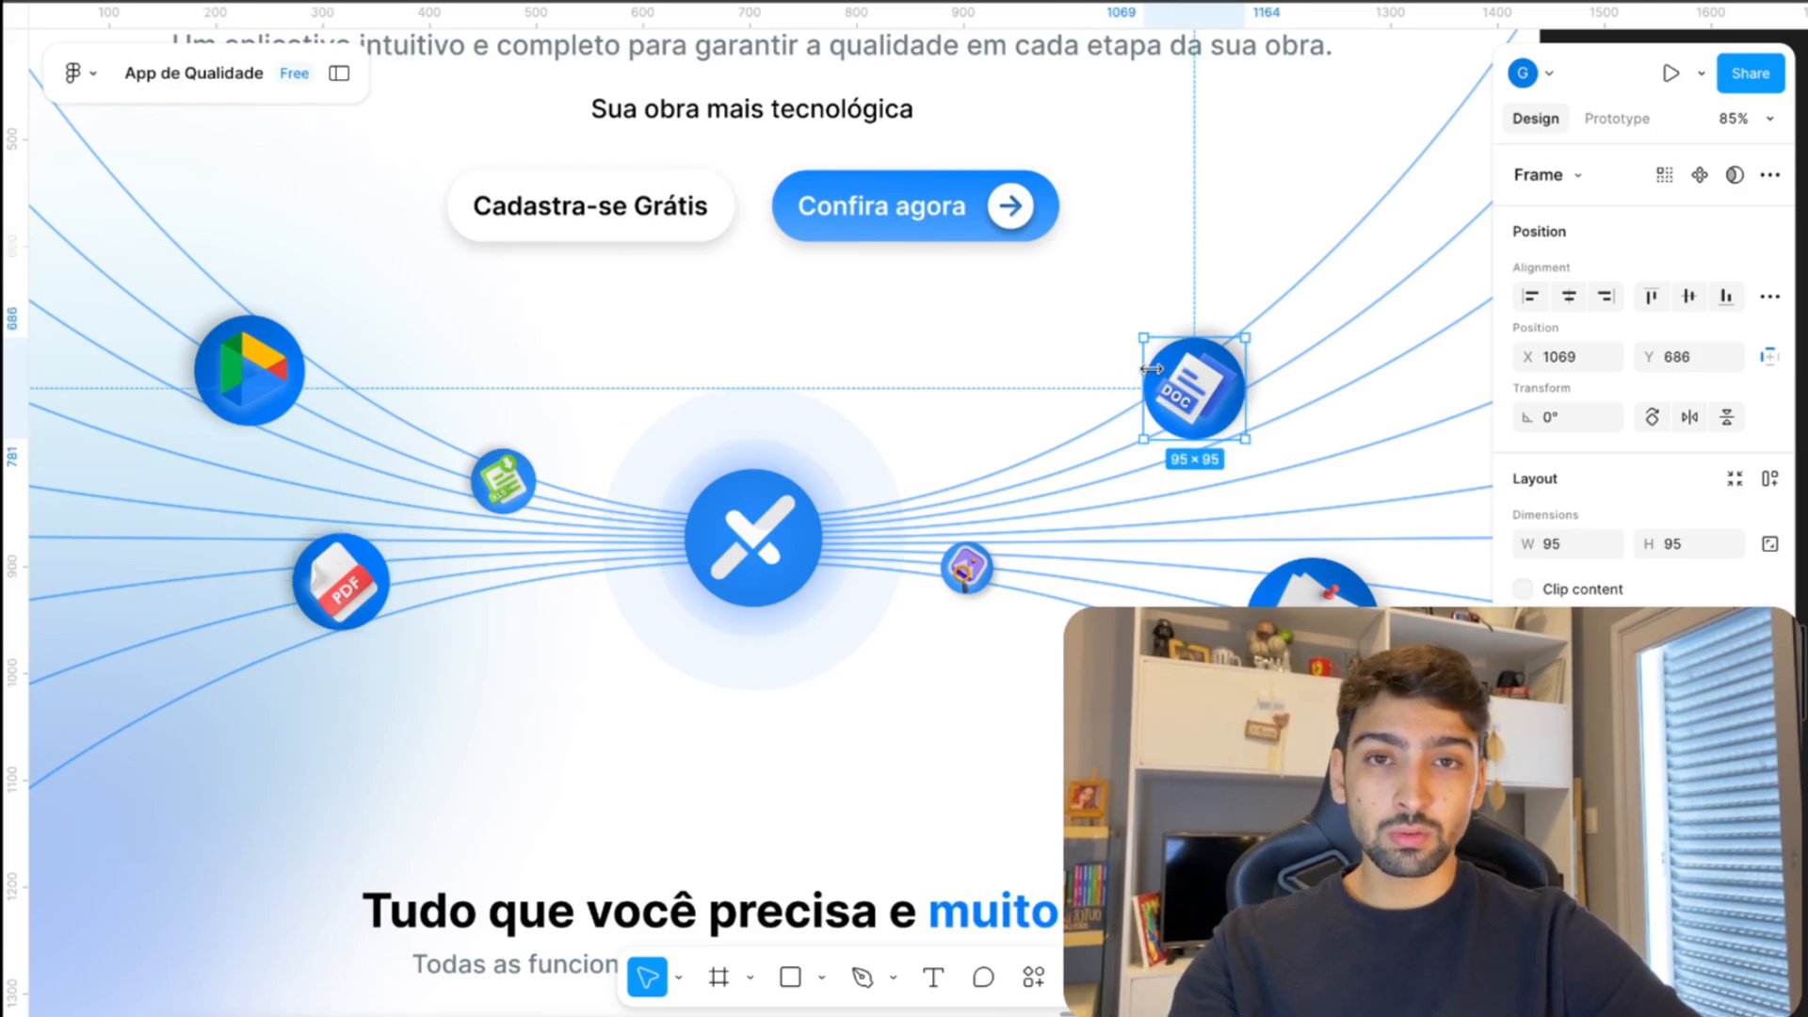
scroll(1042, 401, down, 5)
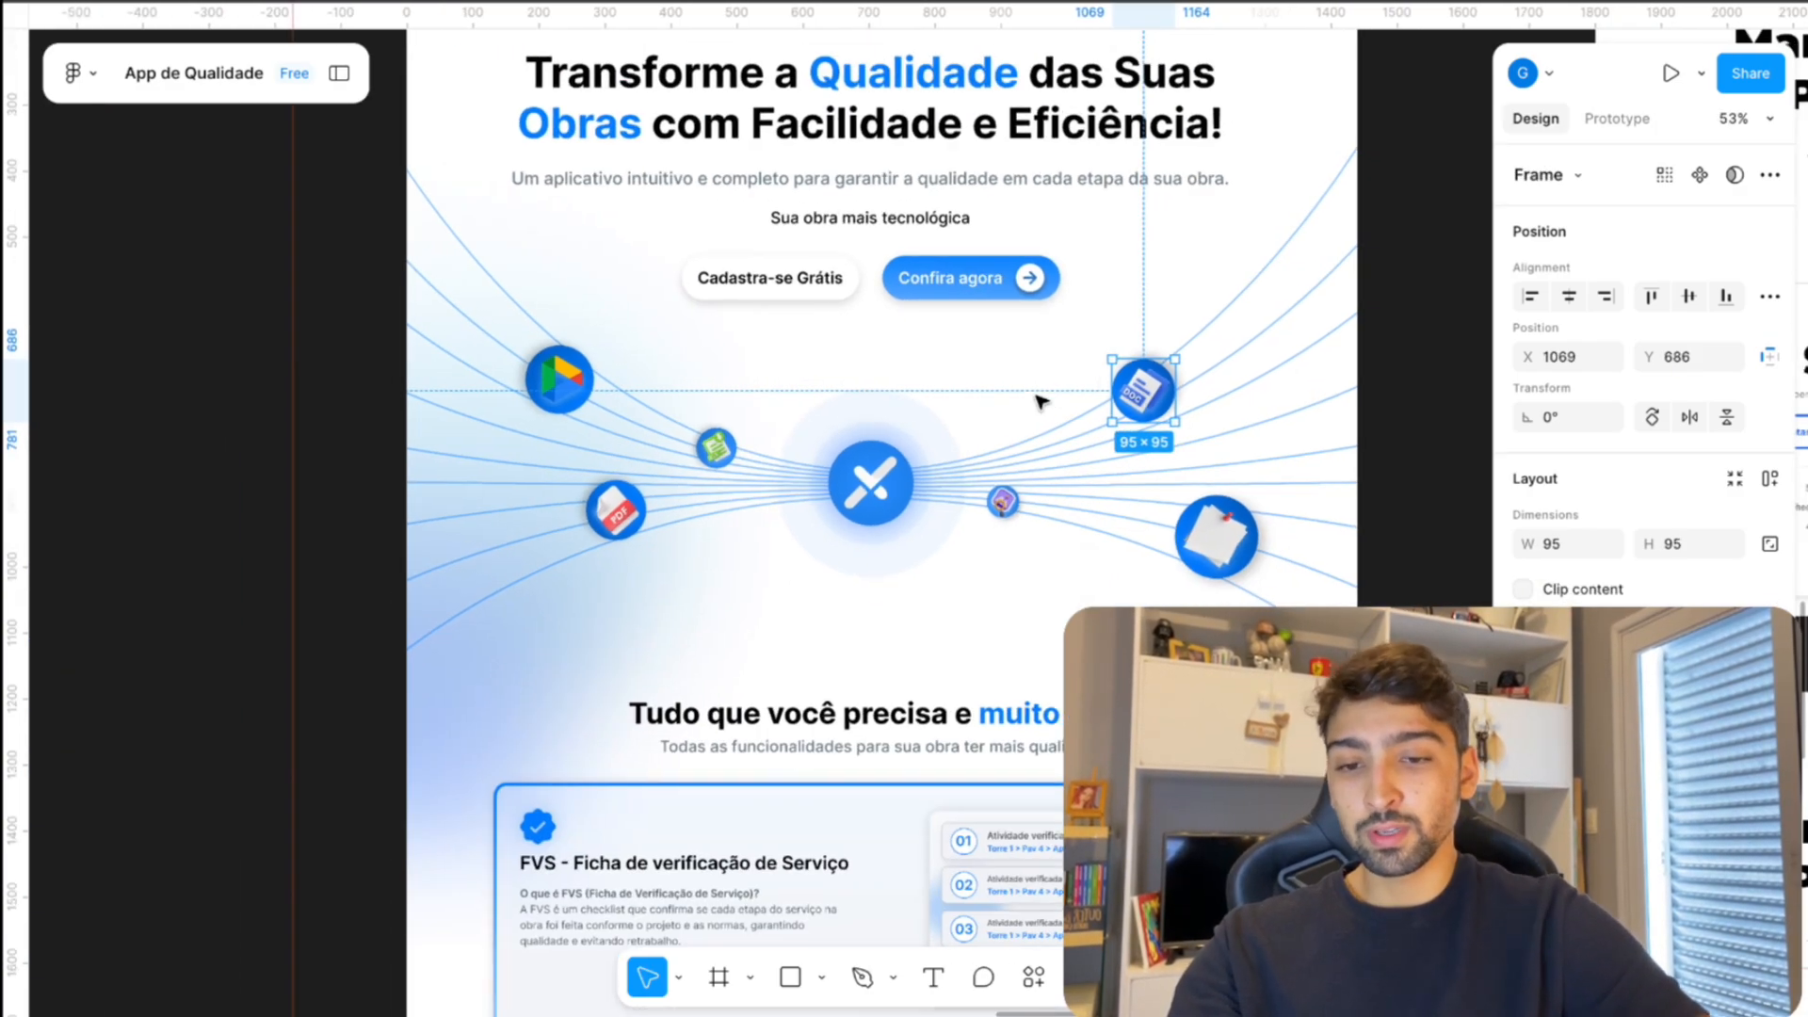
click(713, 414)
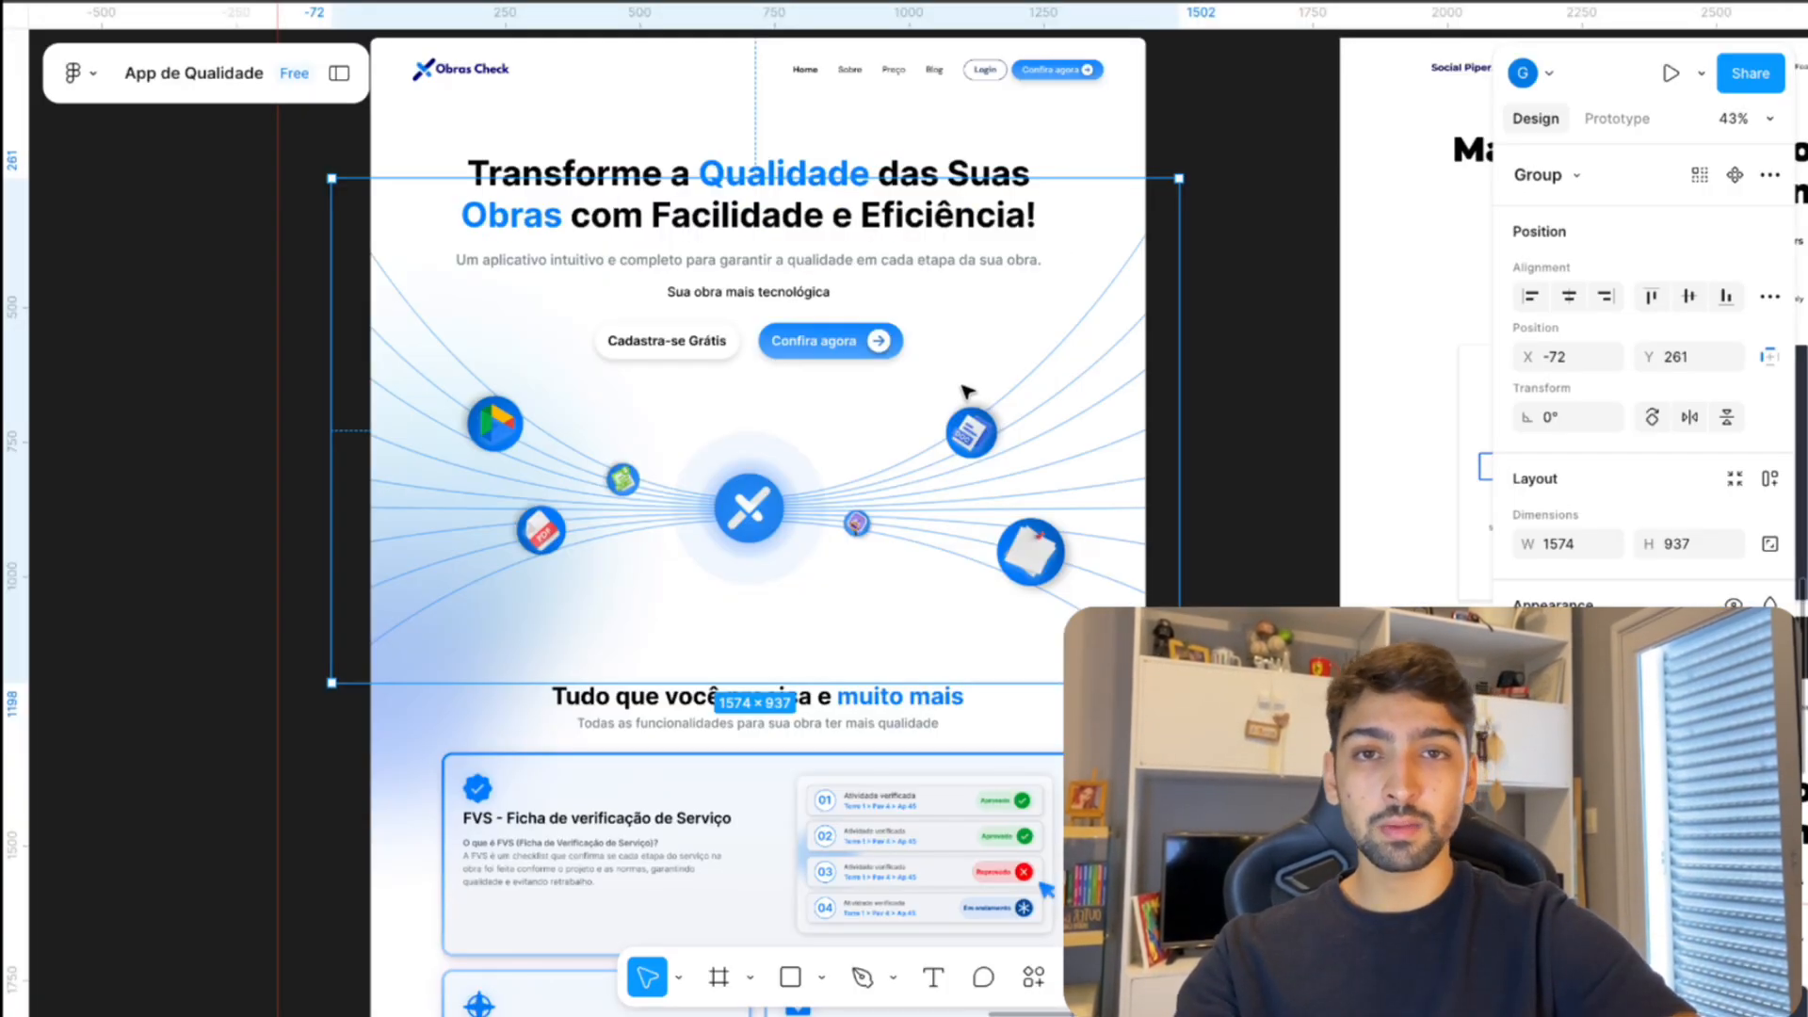
- Go to the "Tudo que você precisa e muito mais" section and inspect the FVS card's verified-activities list frame
scroll(1638, 377, down, 5)
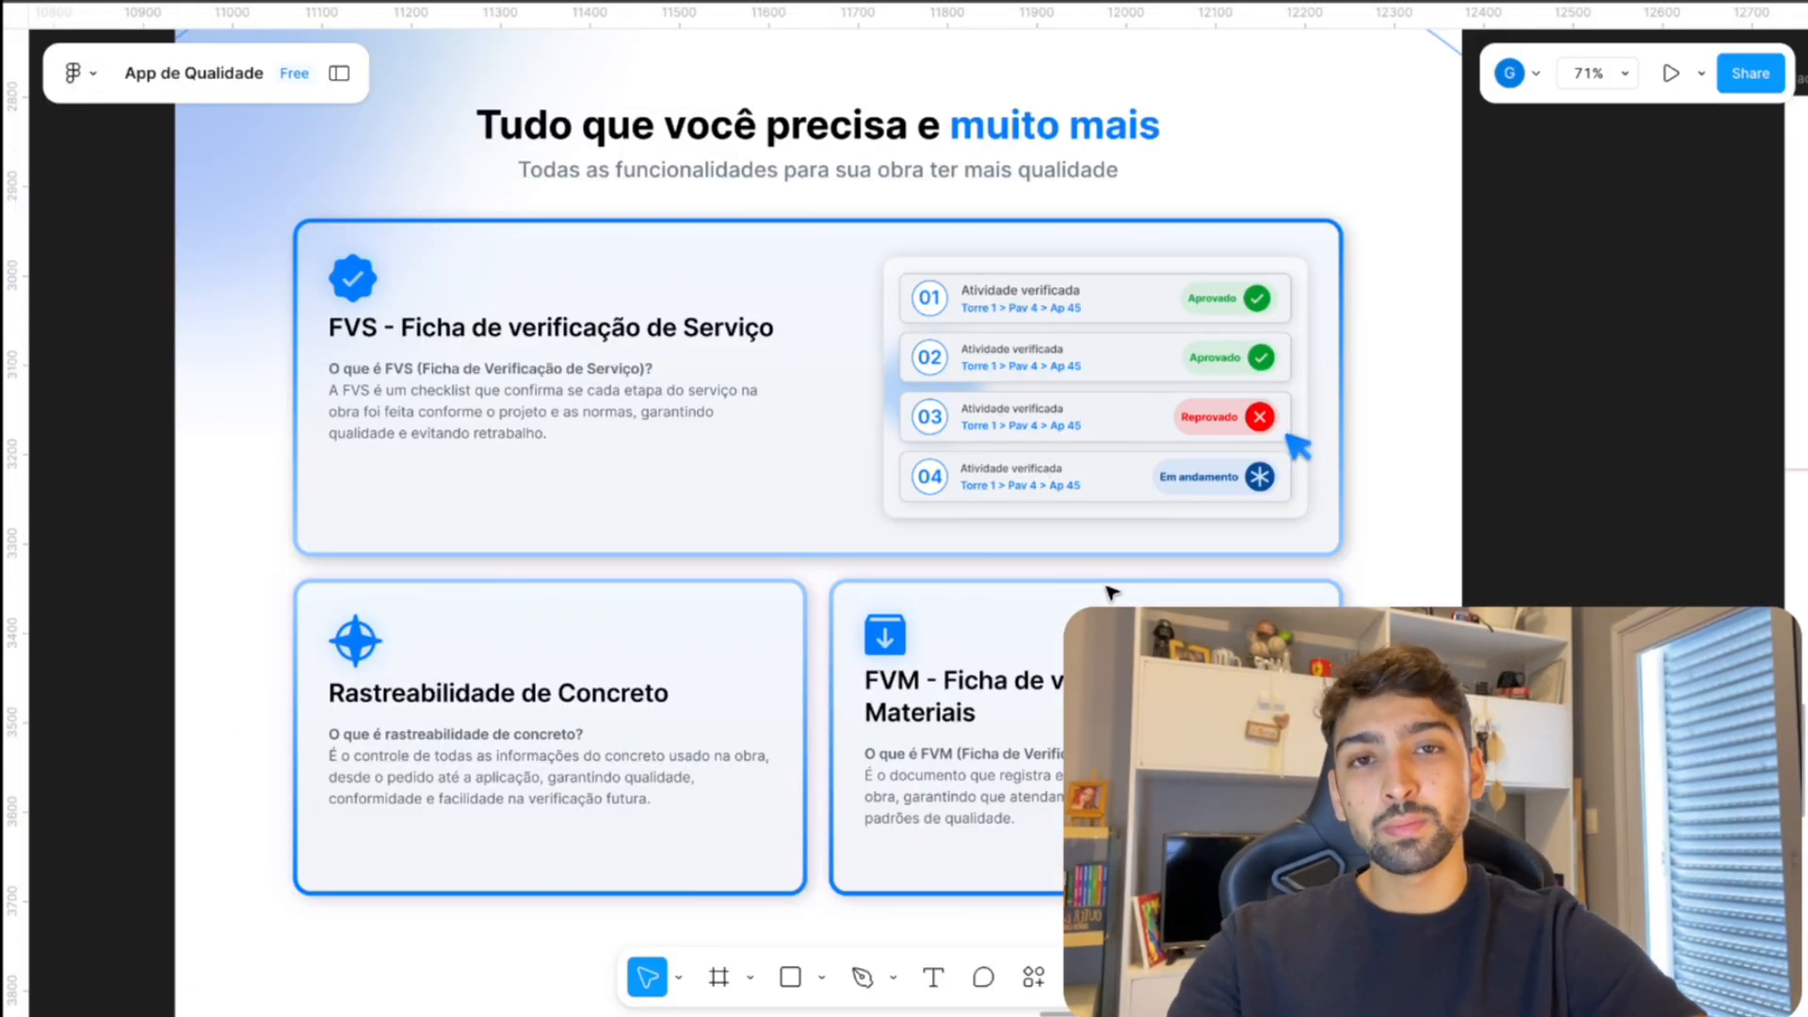
click(892, 267)
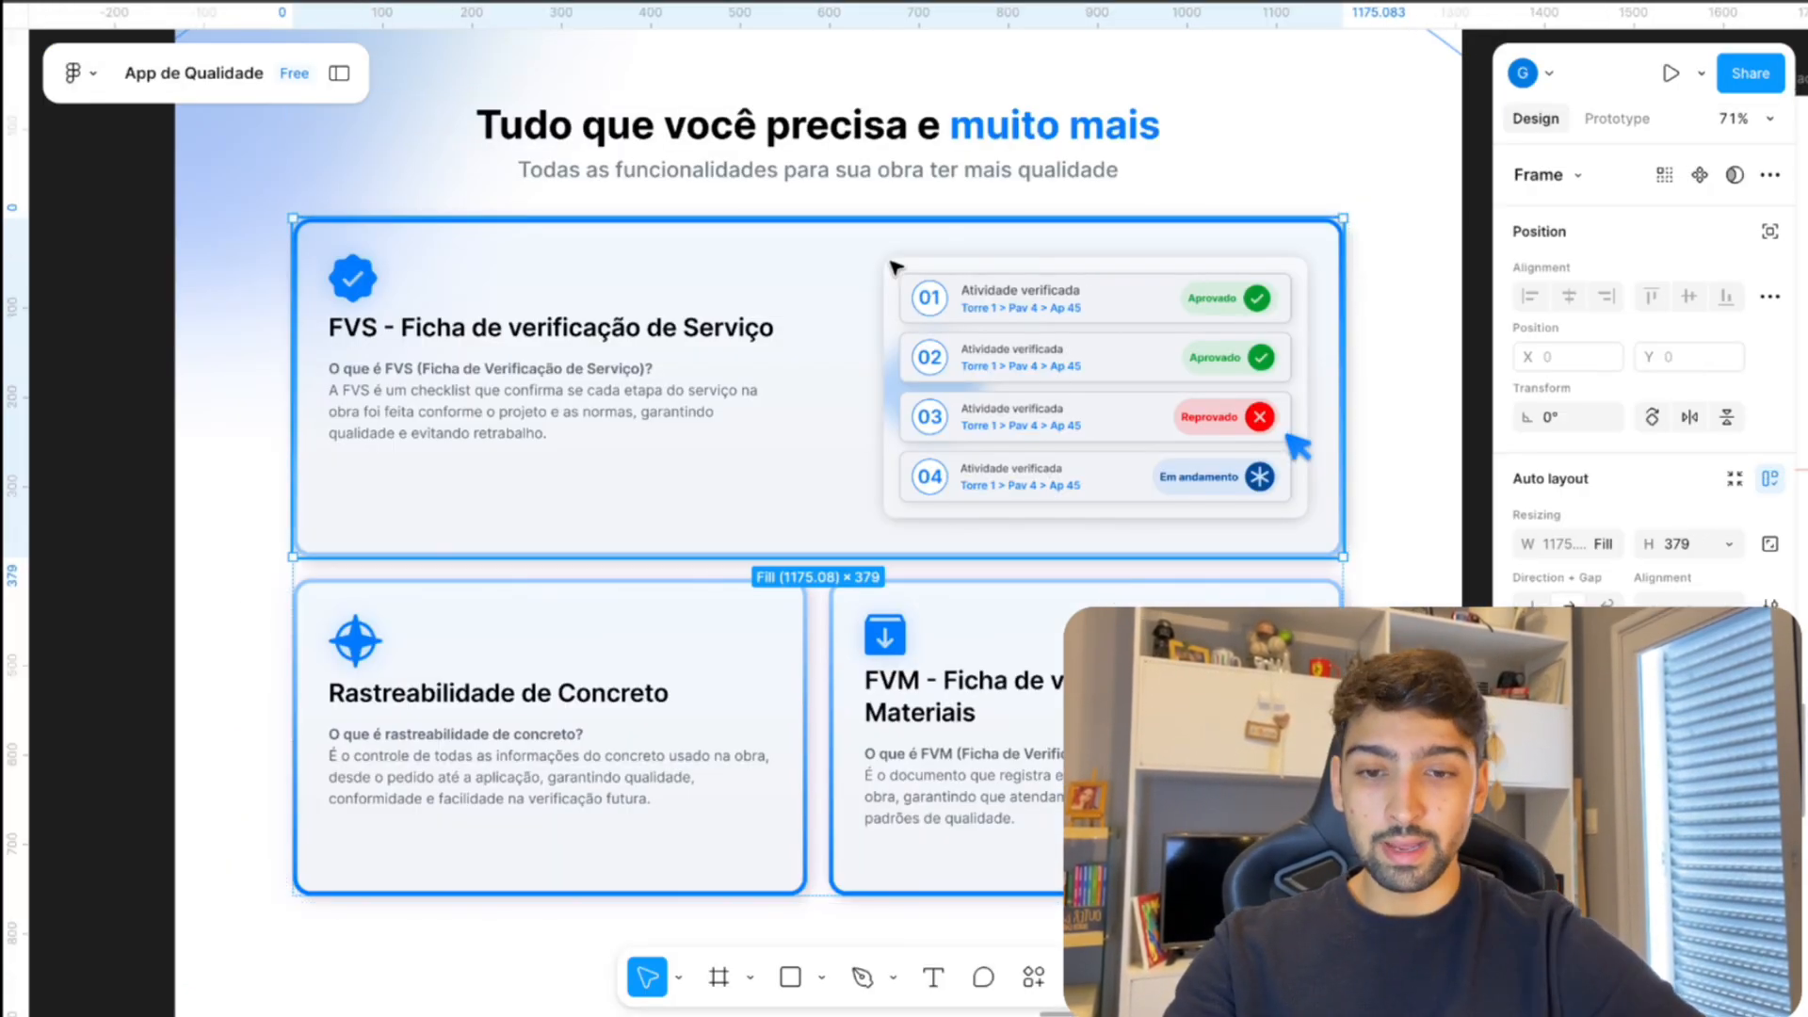
double_click(891, 265)
scroll(1115, 296, up, 1)
scroll(1115, 297, up, 1)
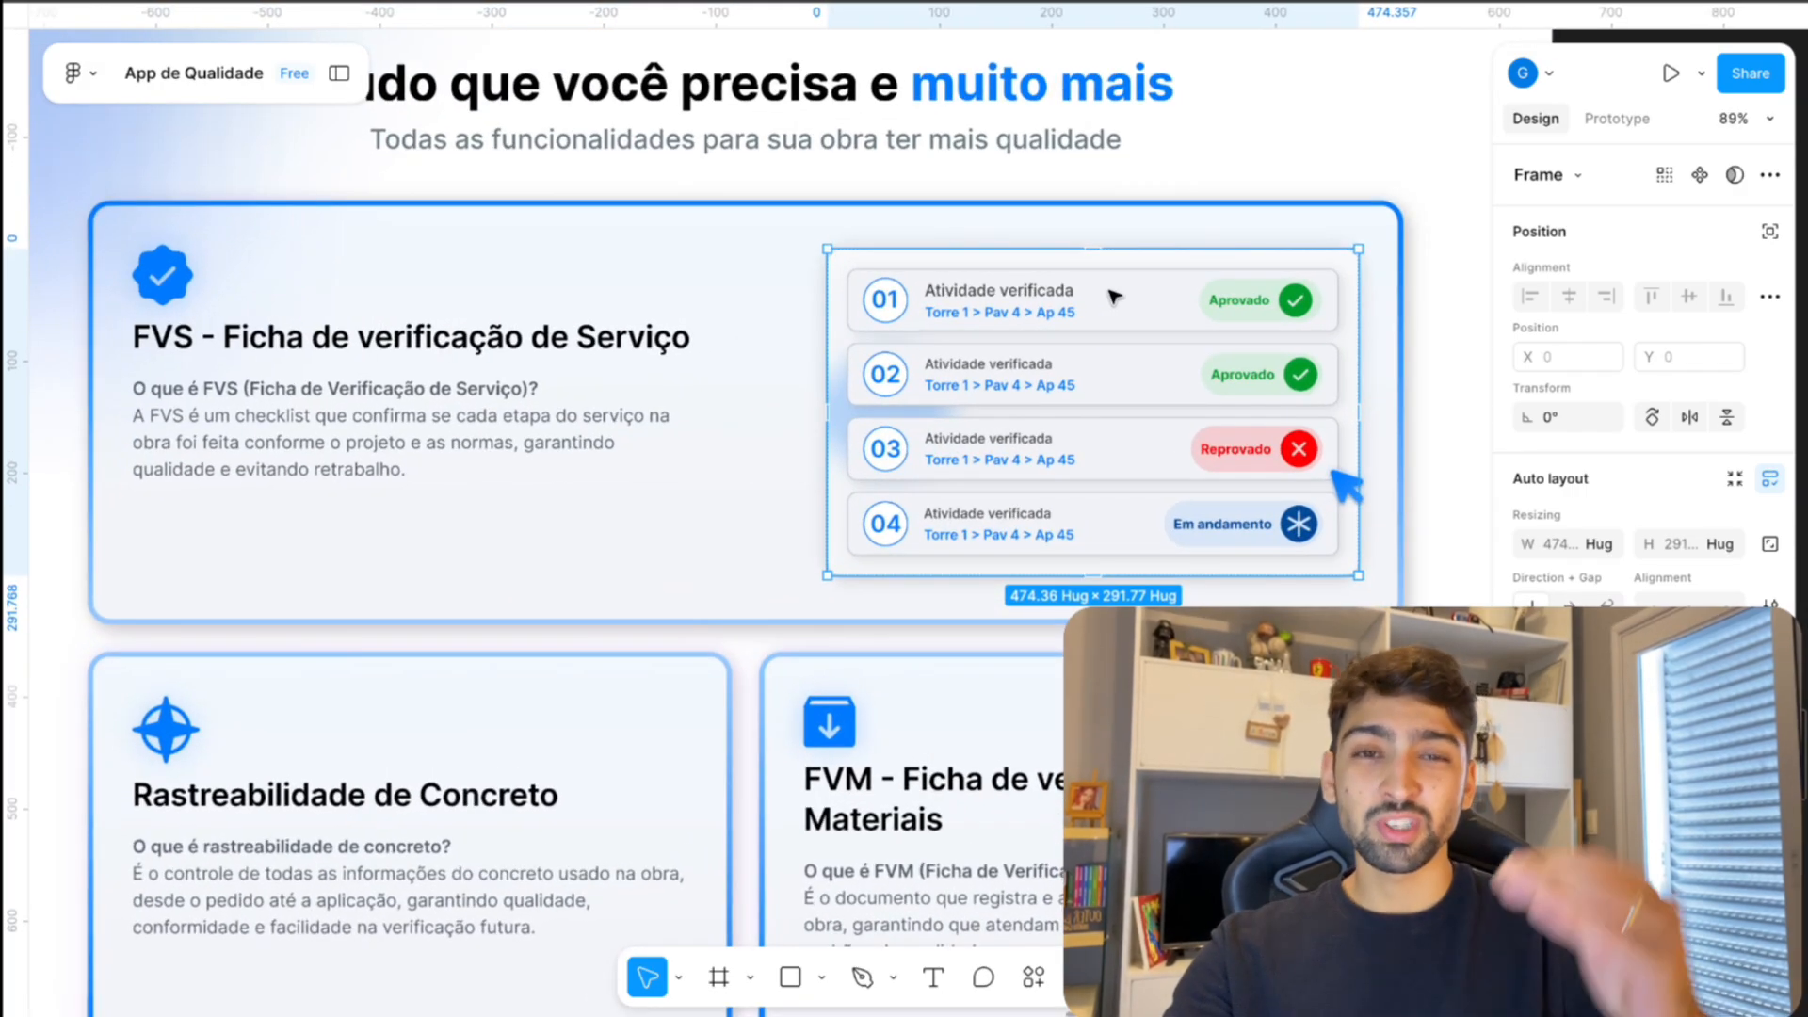
scroll(1115, 297, up, 2)
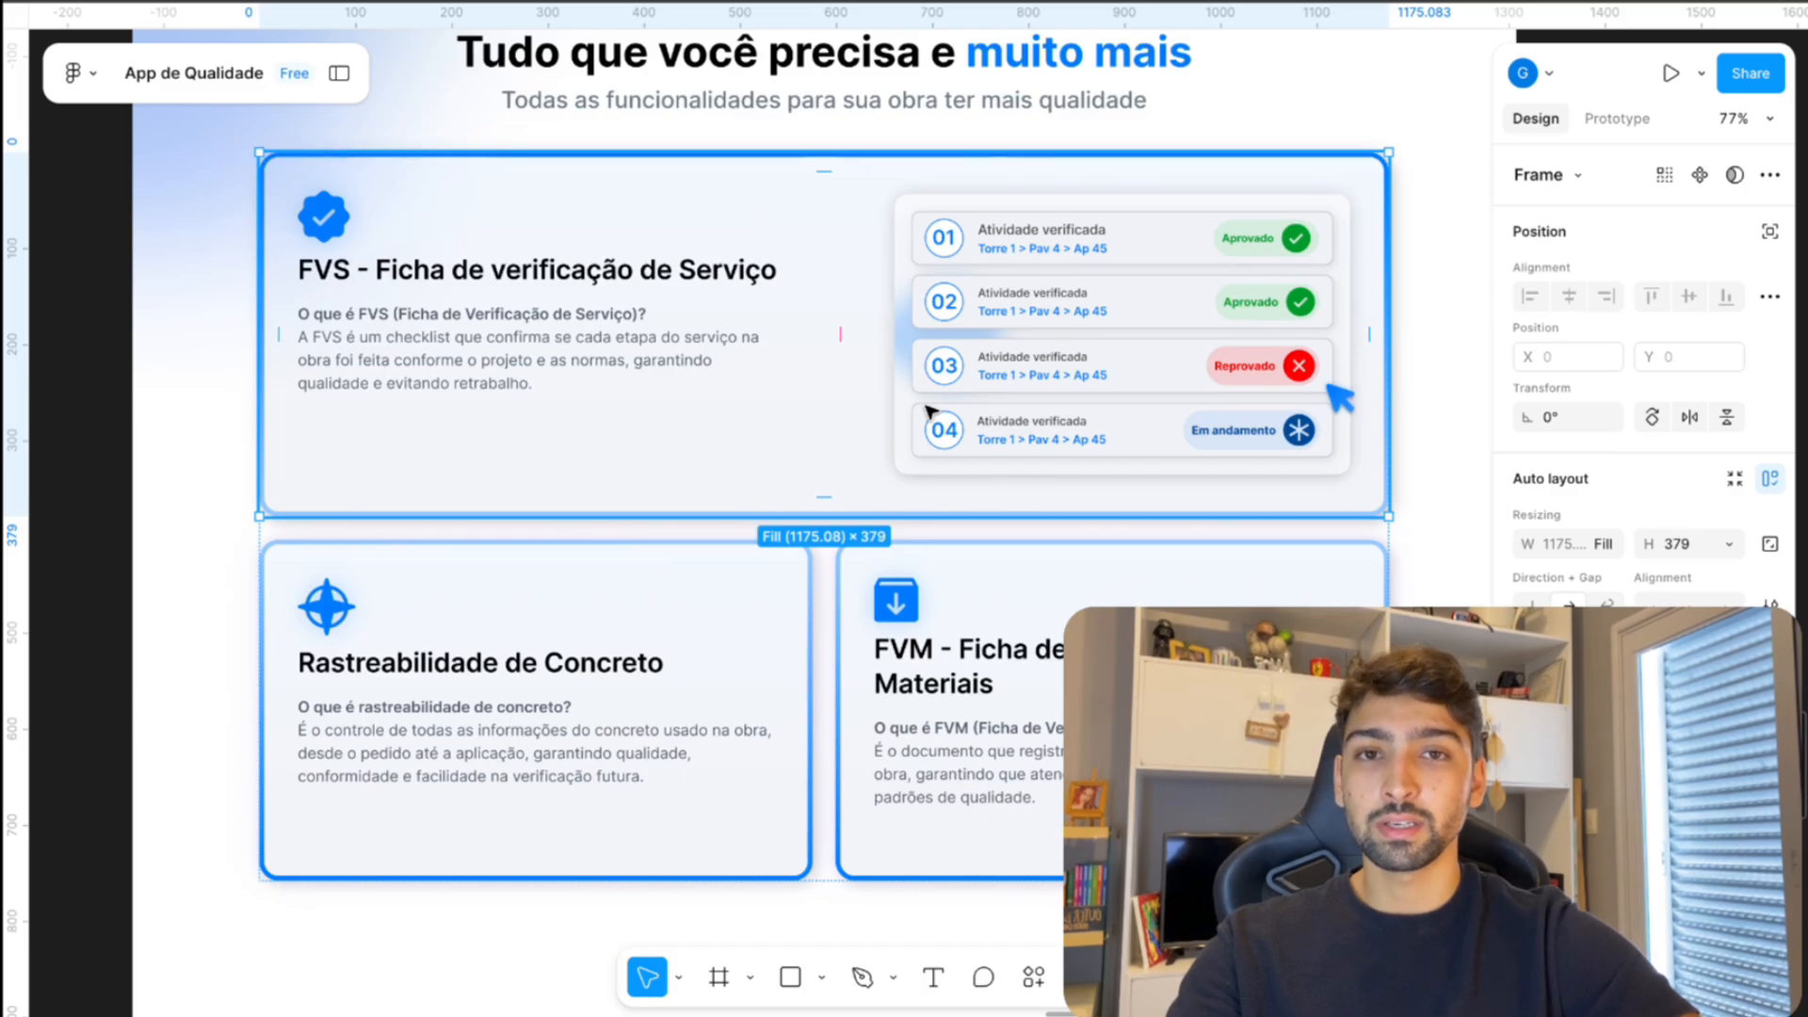
- Find the other landing page layout on the canvas and view its "Sua obra com a qualidade em dia" activity list
scroll(928, 411, down, 3)
scroll(929, 409, left, 15)
scroll(942, 412, down, 3)
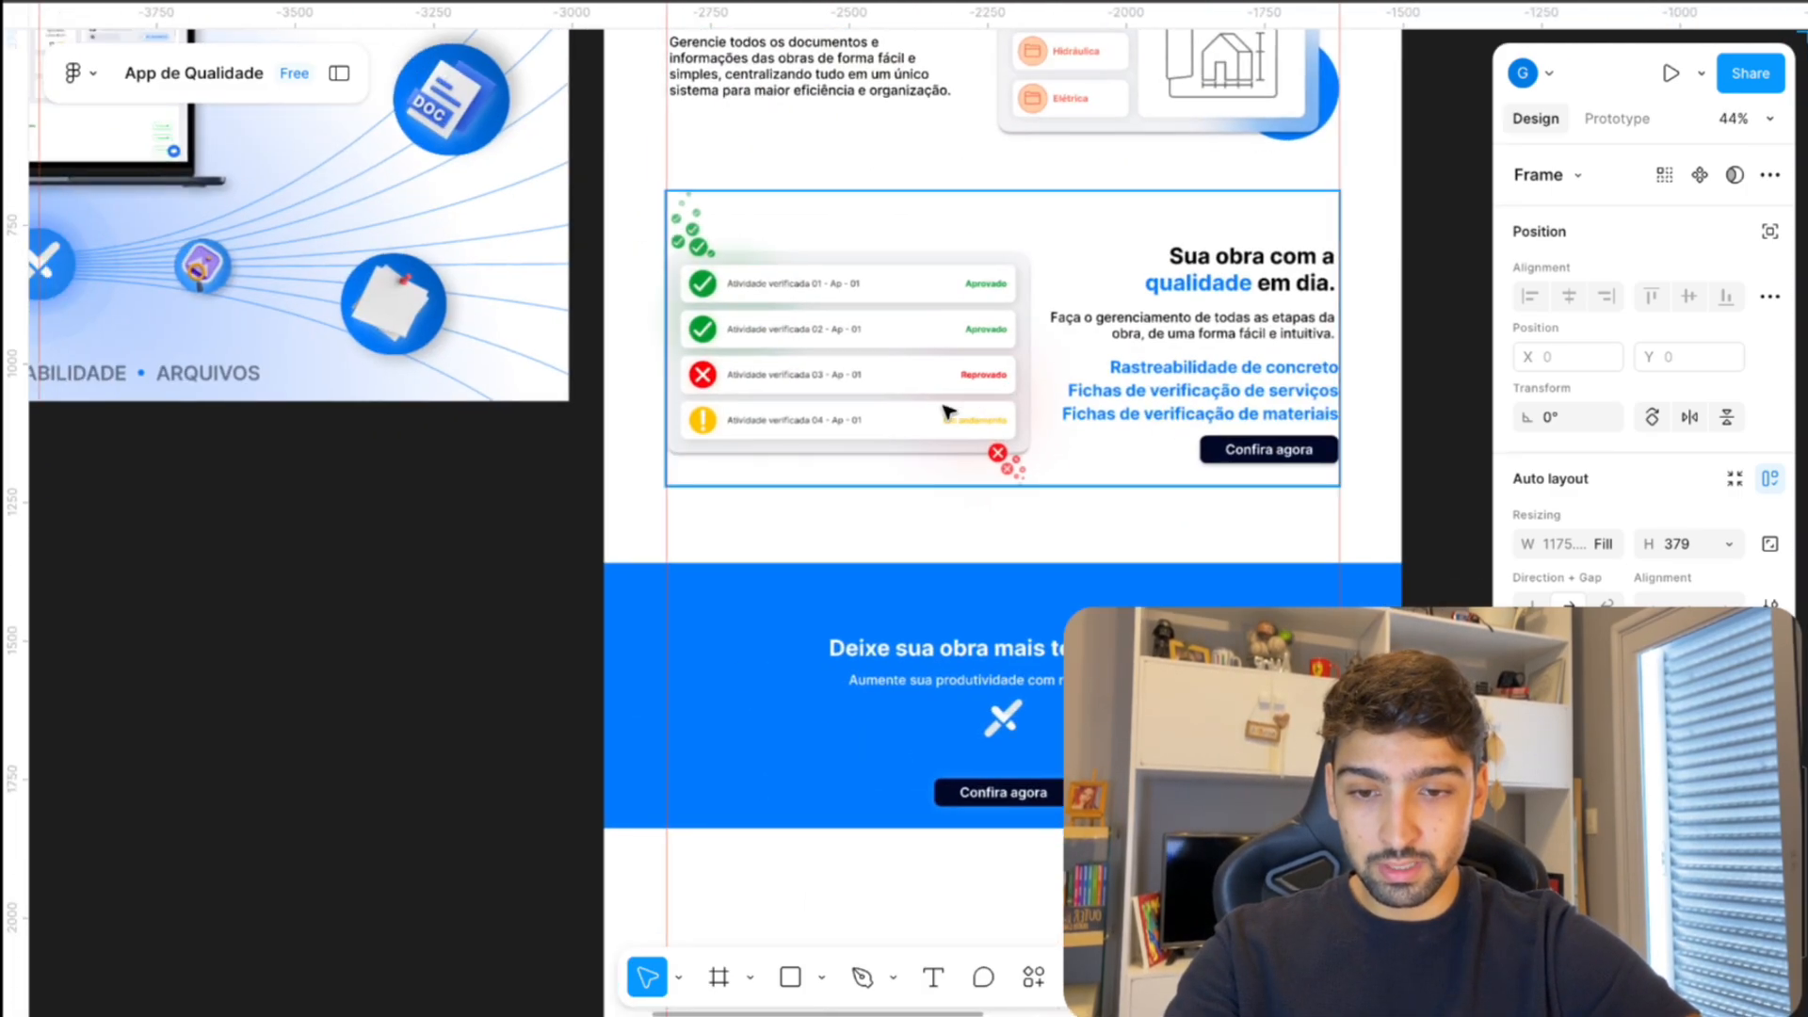
scroll(970, 490, up, 5)
scroll(957, 646, down, 4)
scroll(957, 646, right, 12)
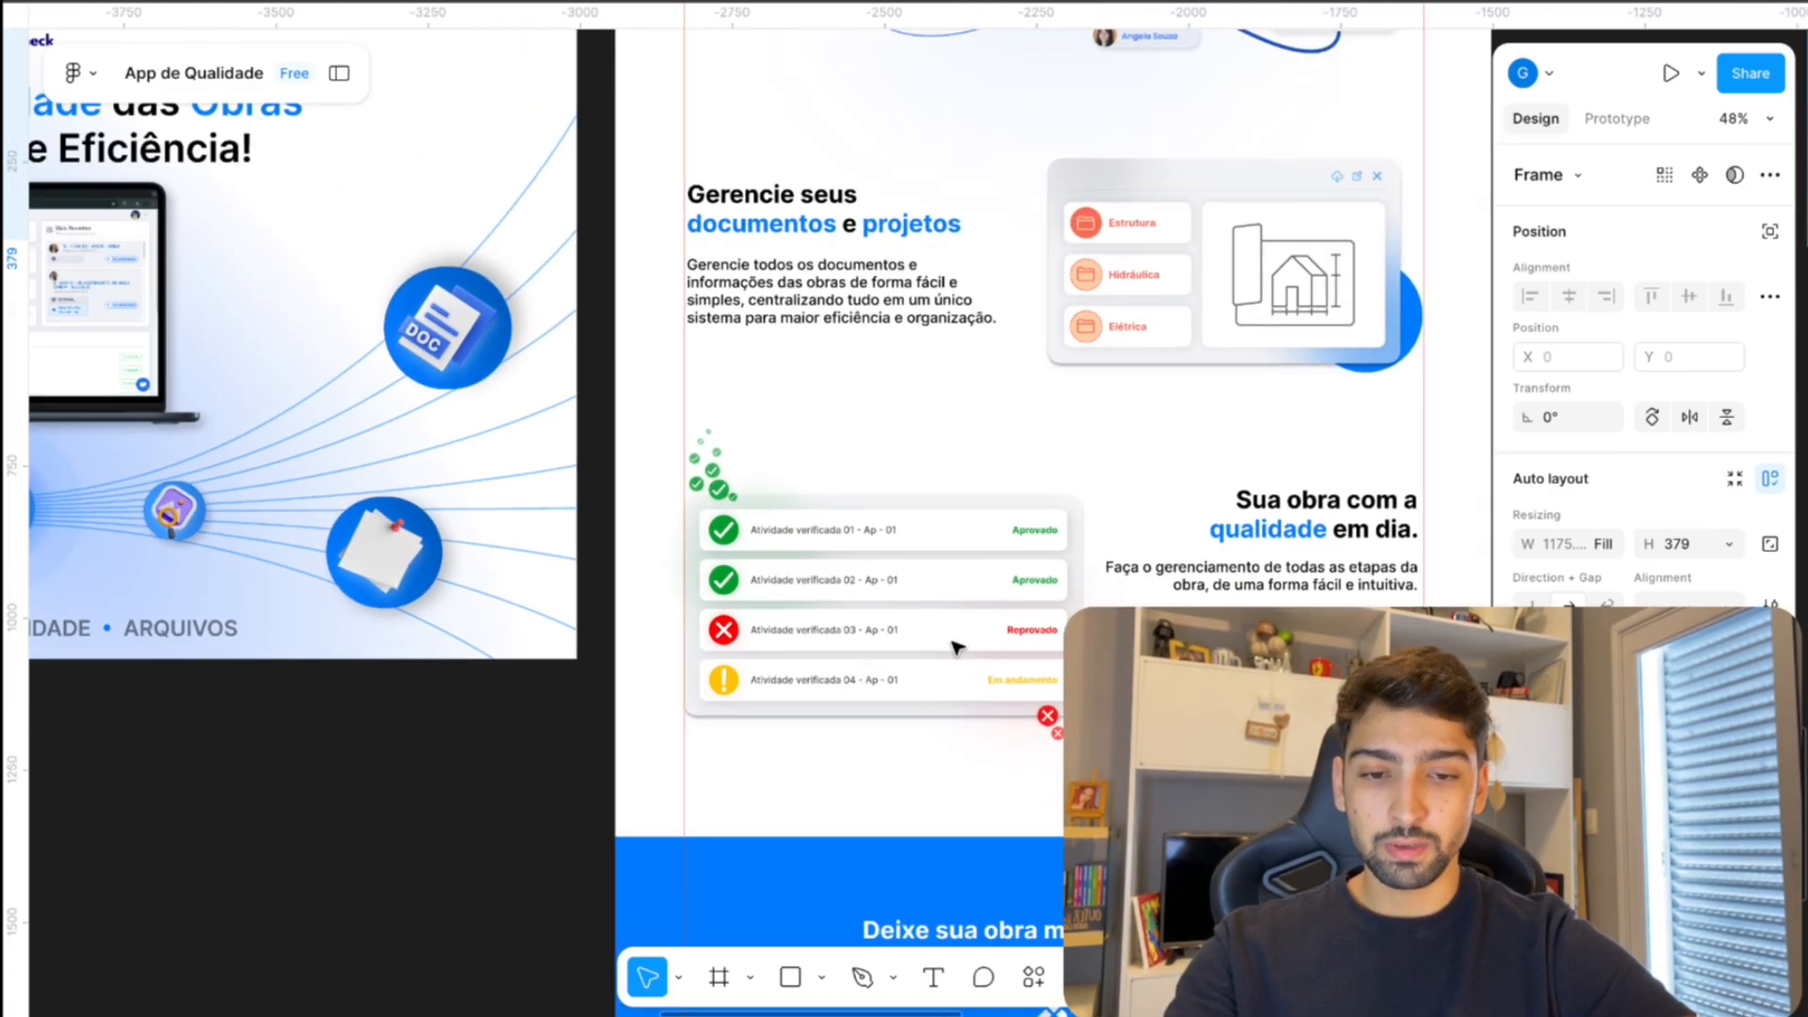
- Return to the FVS card and examine its activity list together with the Rastreabilidade de Concreto and FVM cards below
scroll(956, 648, up, 5)
scroll(956, 648, up, 1)
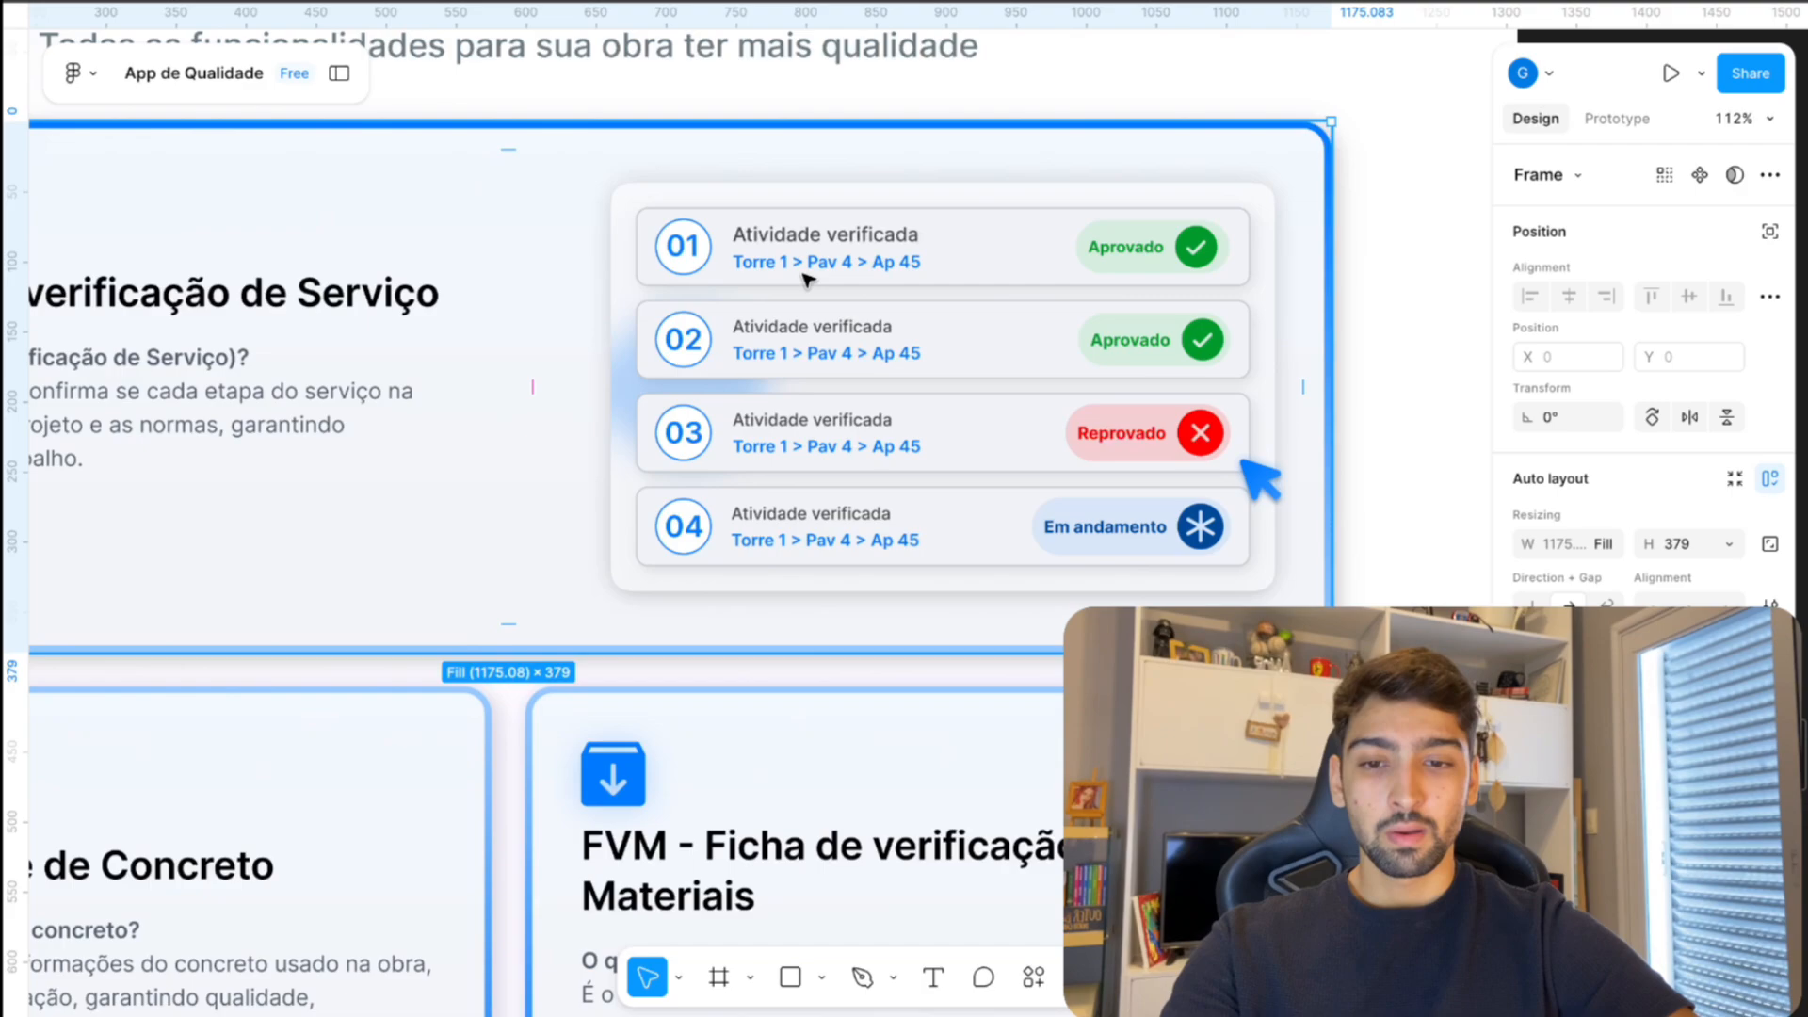
scroll(808, 279, down, 3)
scroll(605, 303, up, 2)
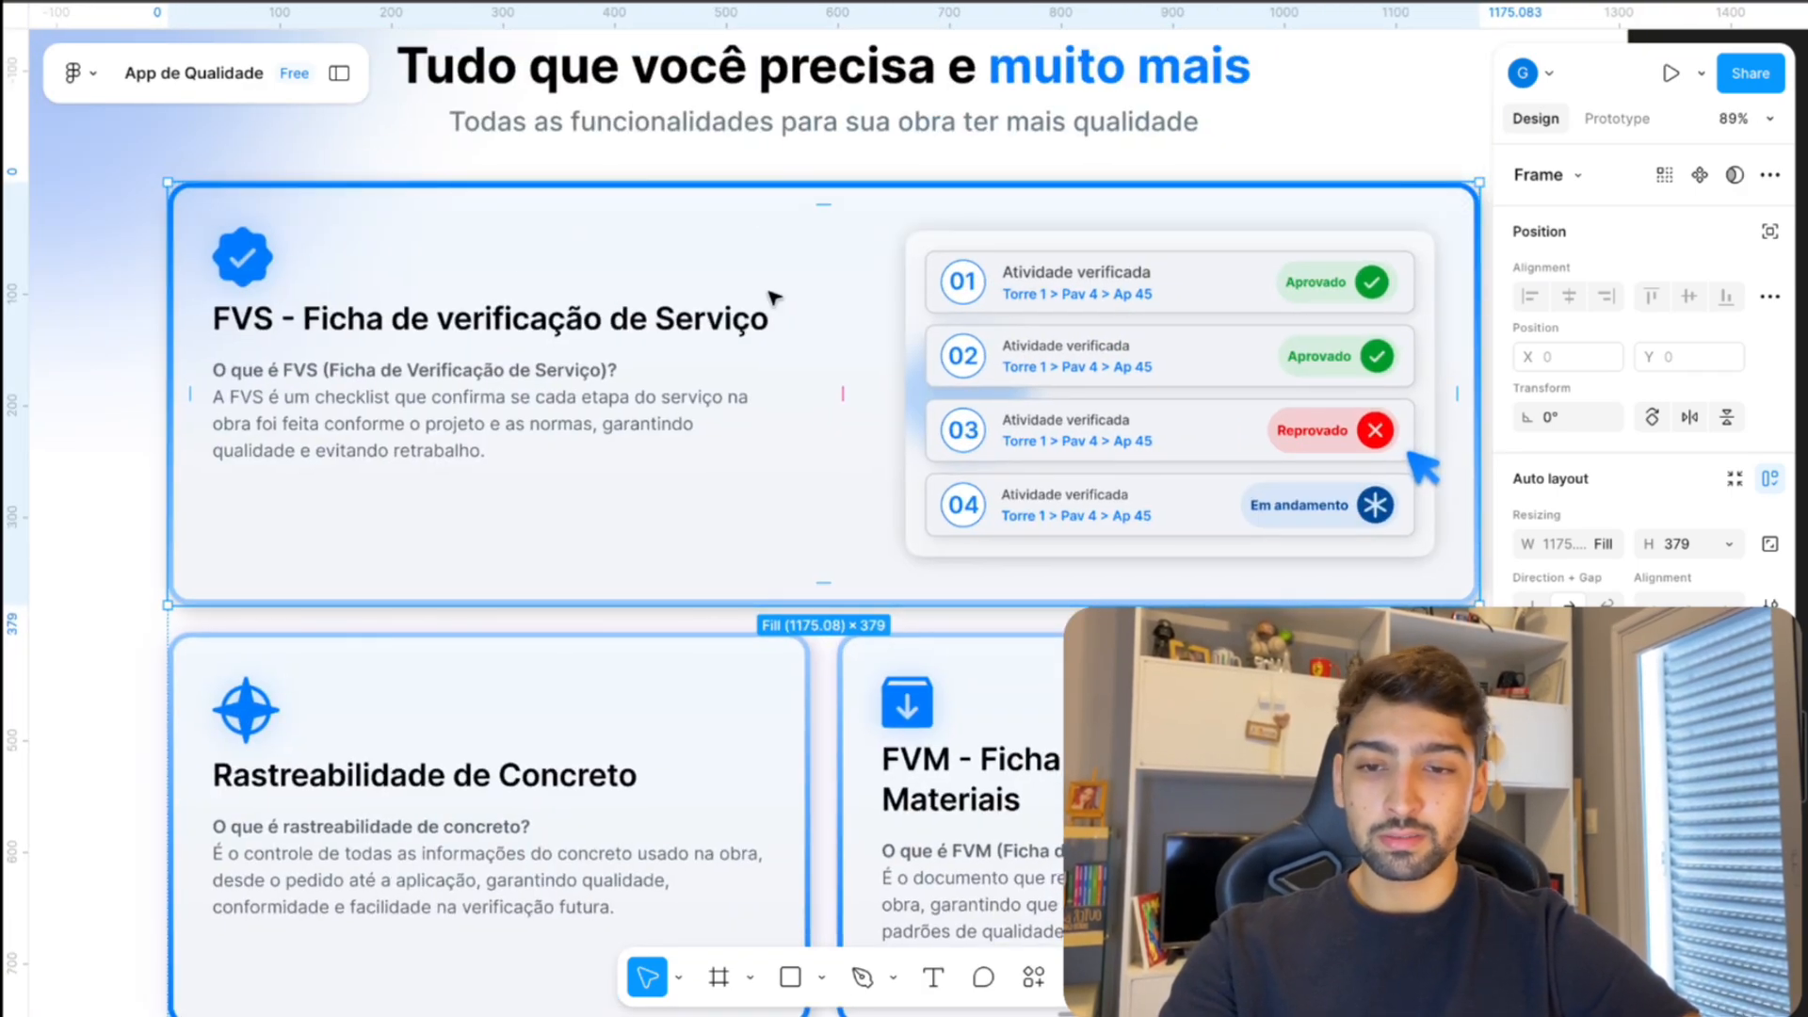
scroll(773, 298, down, 3)
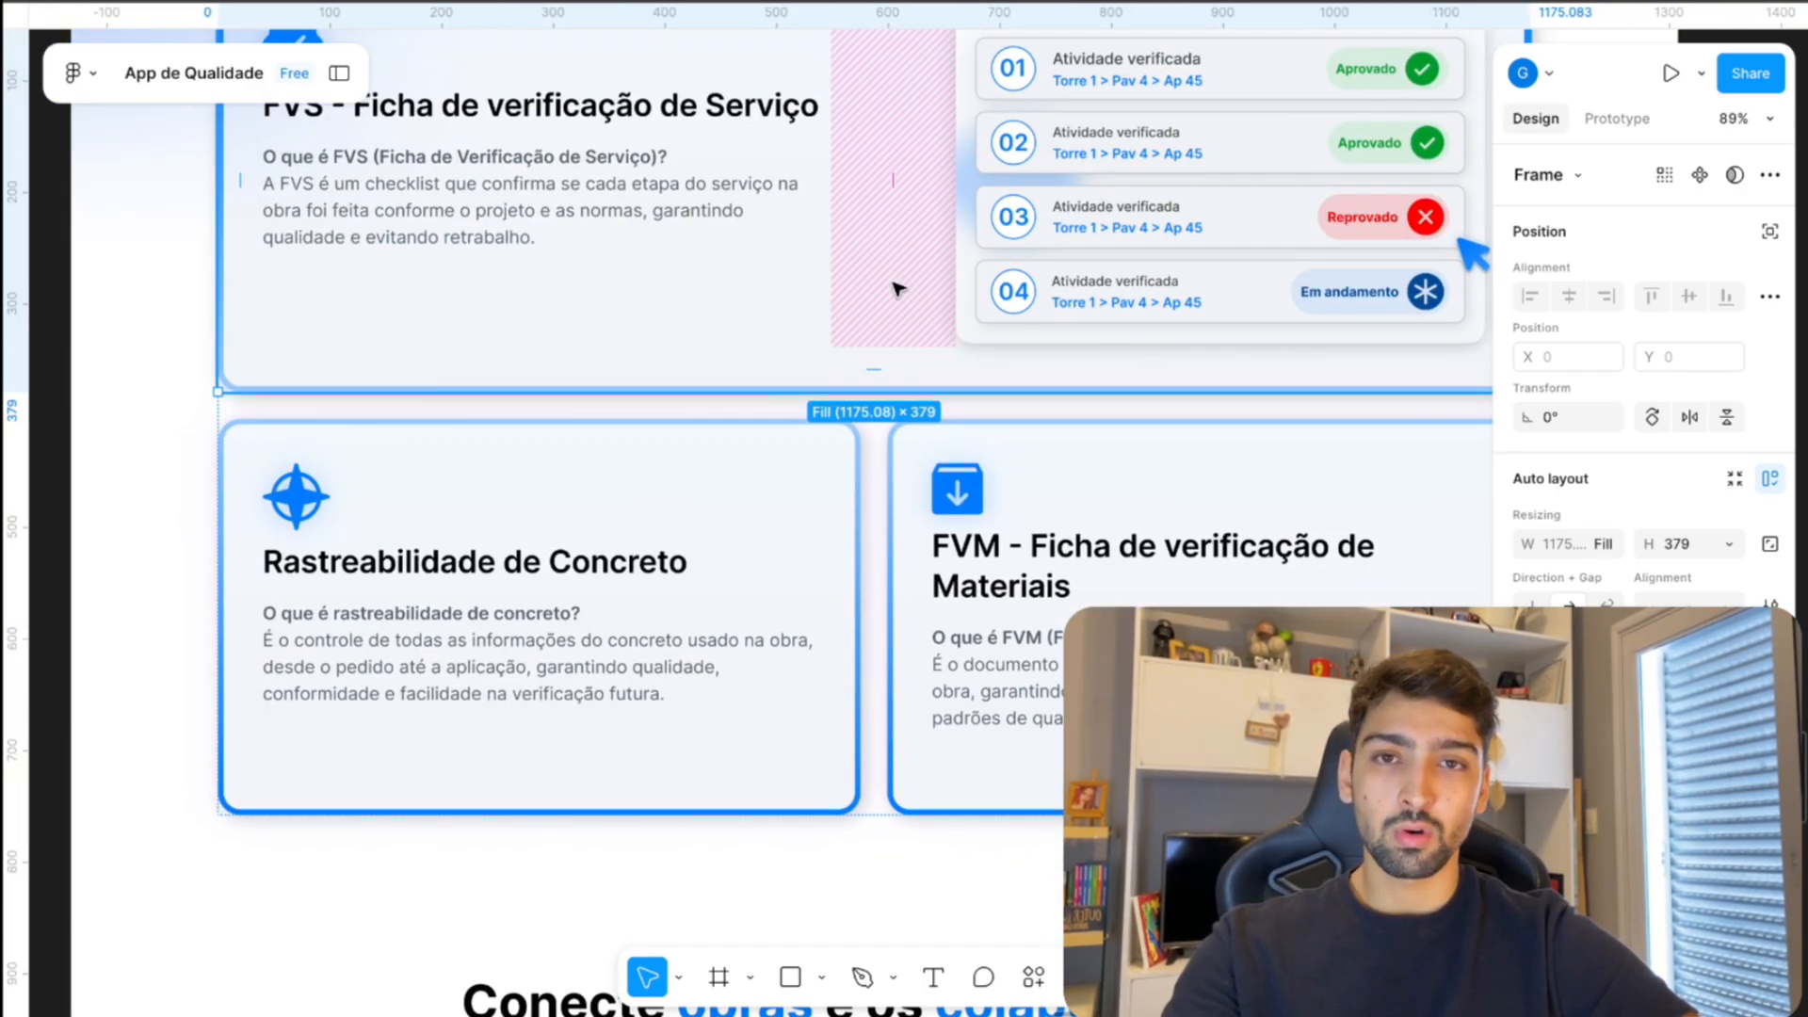
- Select the diagram group in the "Conecte obras e os colaboradores" section and view it up close after revisiting the hero
scroll(897, 288, down, 10)
scroll(896, 291, up, 1)
click(878, 393)
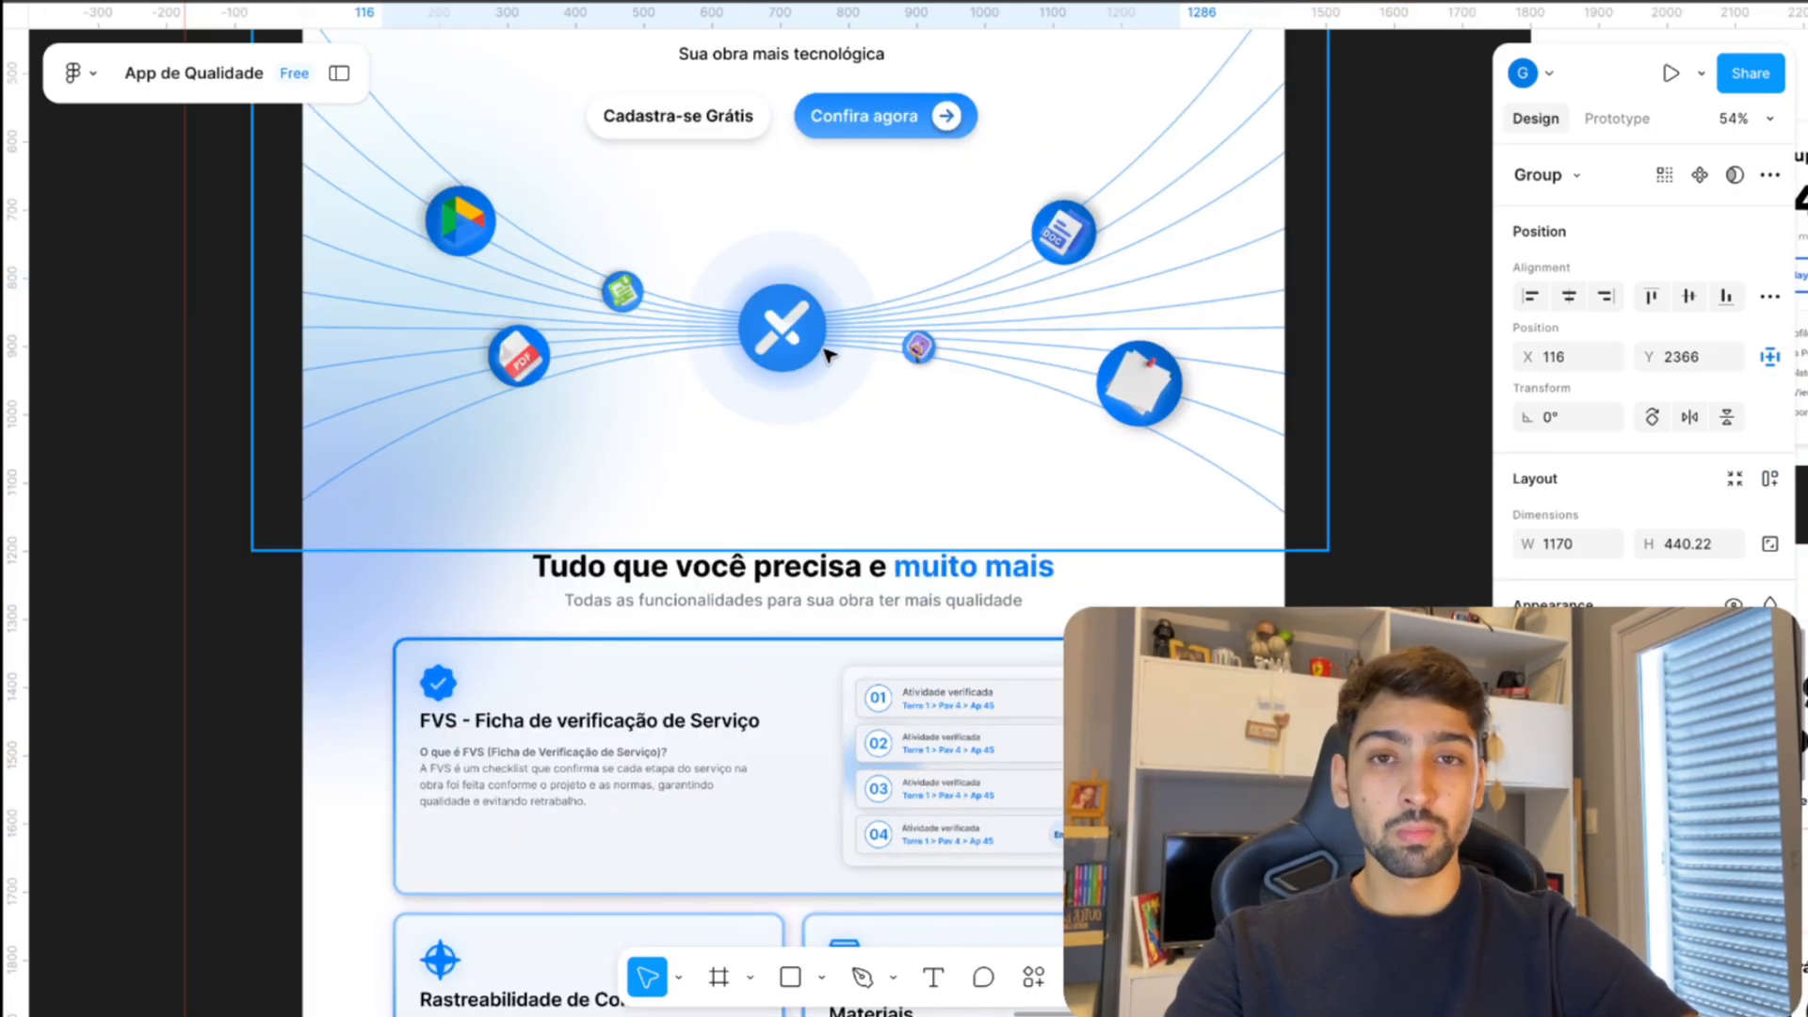
scroll(829, 356, down, 2)
scroll(822, 339, left, 2)
scroll(822, 339, down, 10)
scroll(659, 274, up, 5)
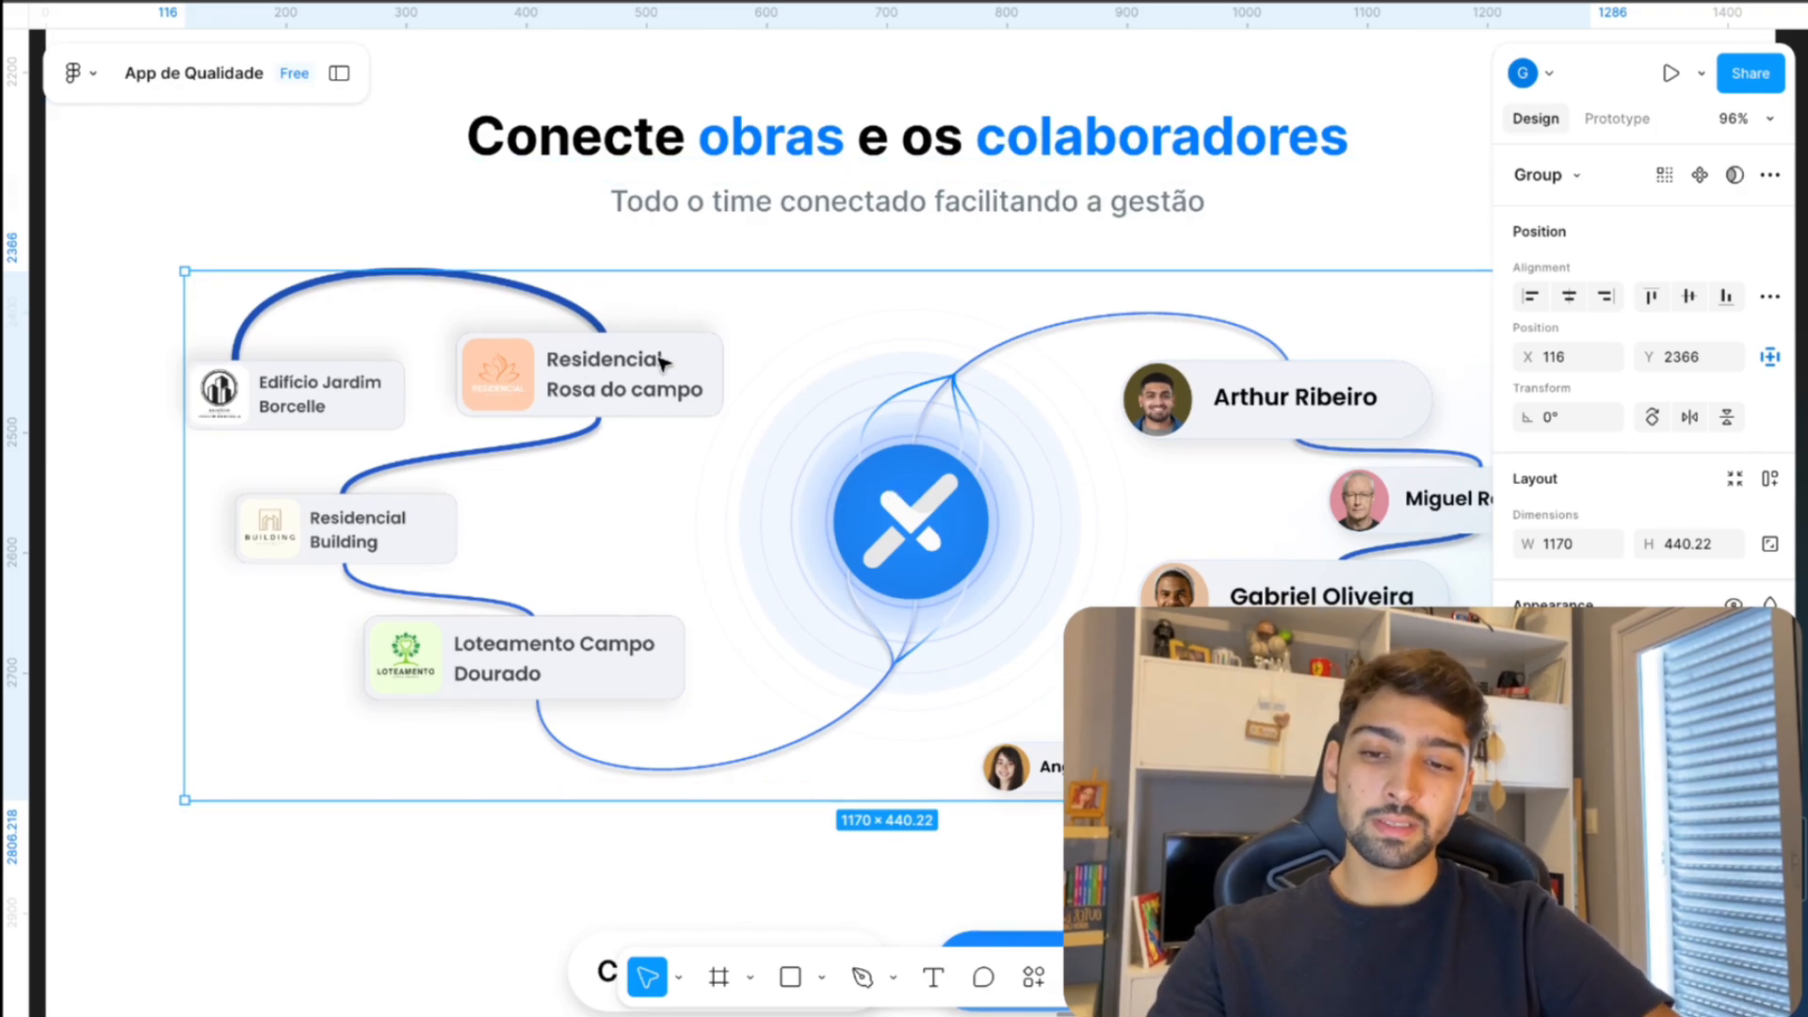
- Examine the diagram's building cards, collaborator cards and the ellipse around the central logo, leaving nothing selected
key(Escape)
scroll(791, 508, right, 2)
scroll(791, 508, down, 1)
scroll(791, 508, left, 1)
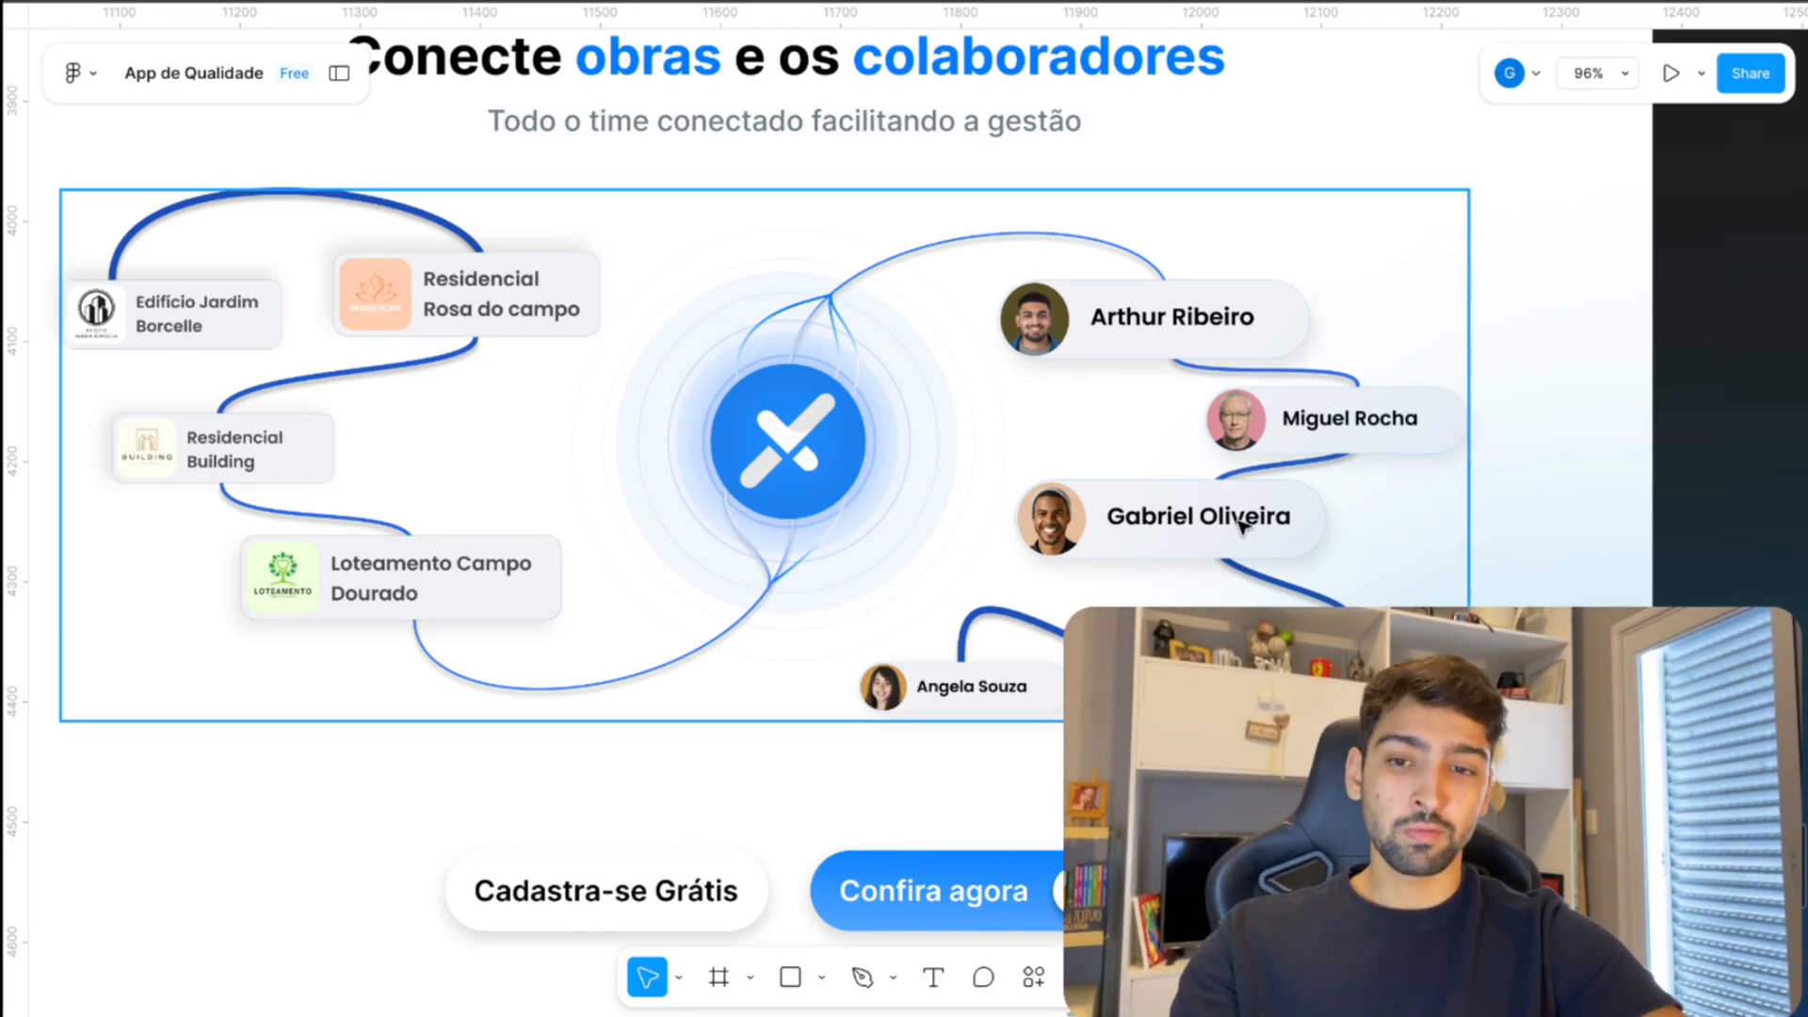
scroll(937, 436, left, 2)
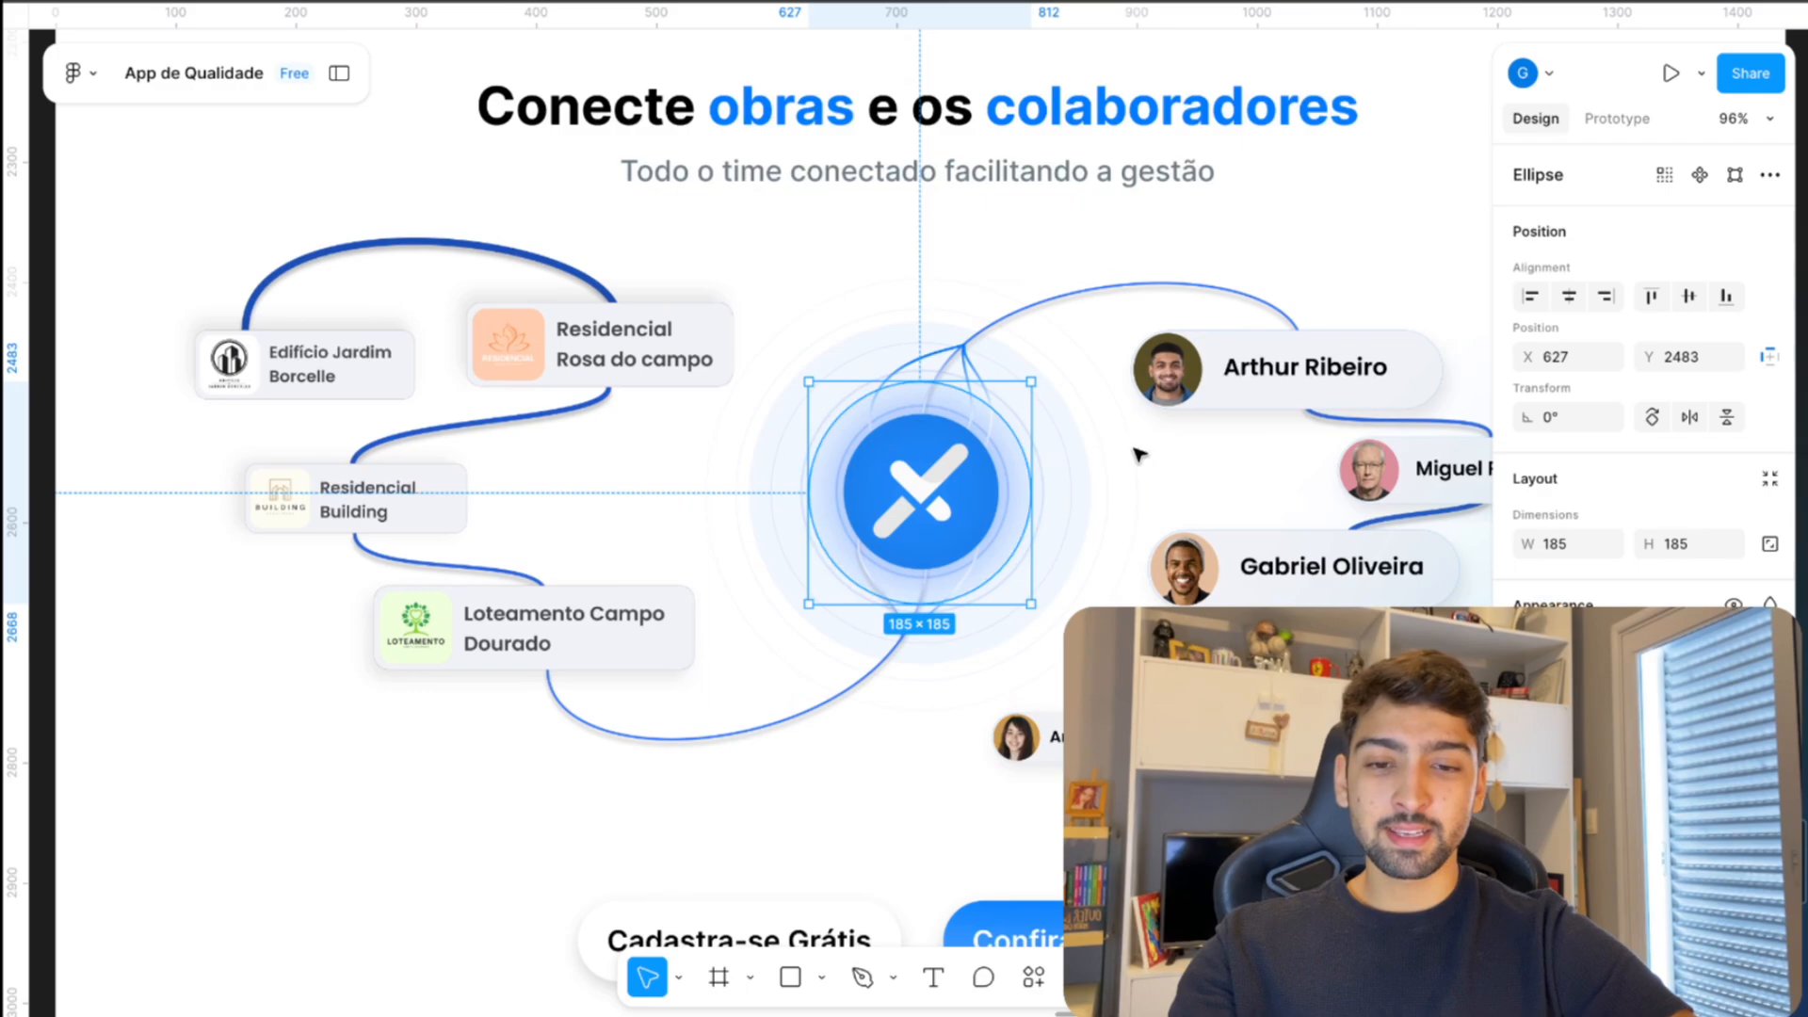
click(1143, 455)
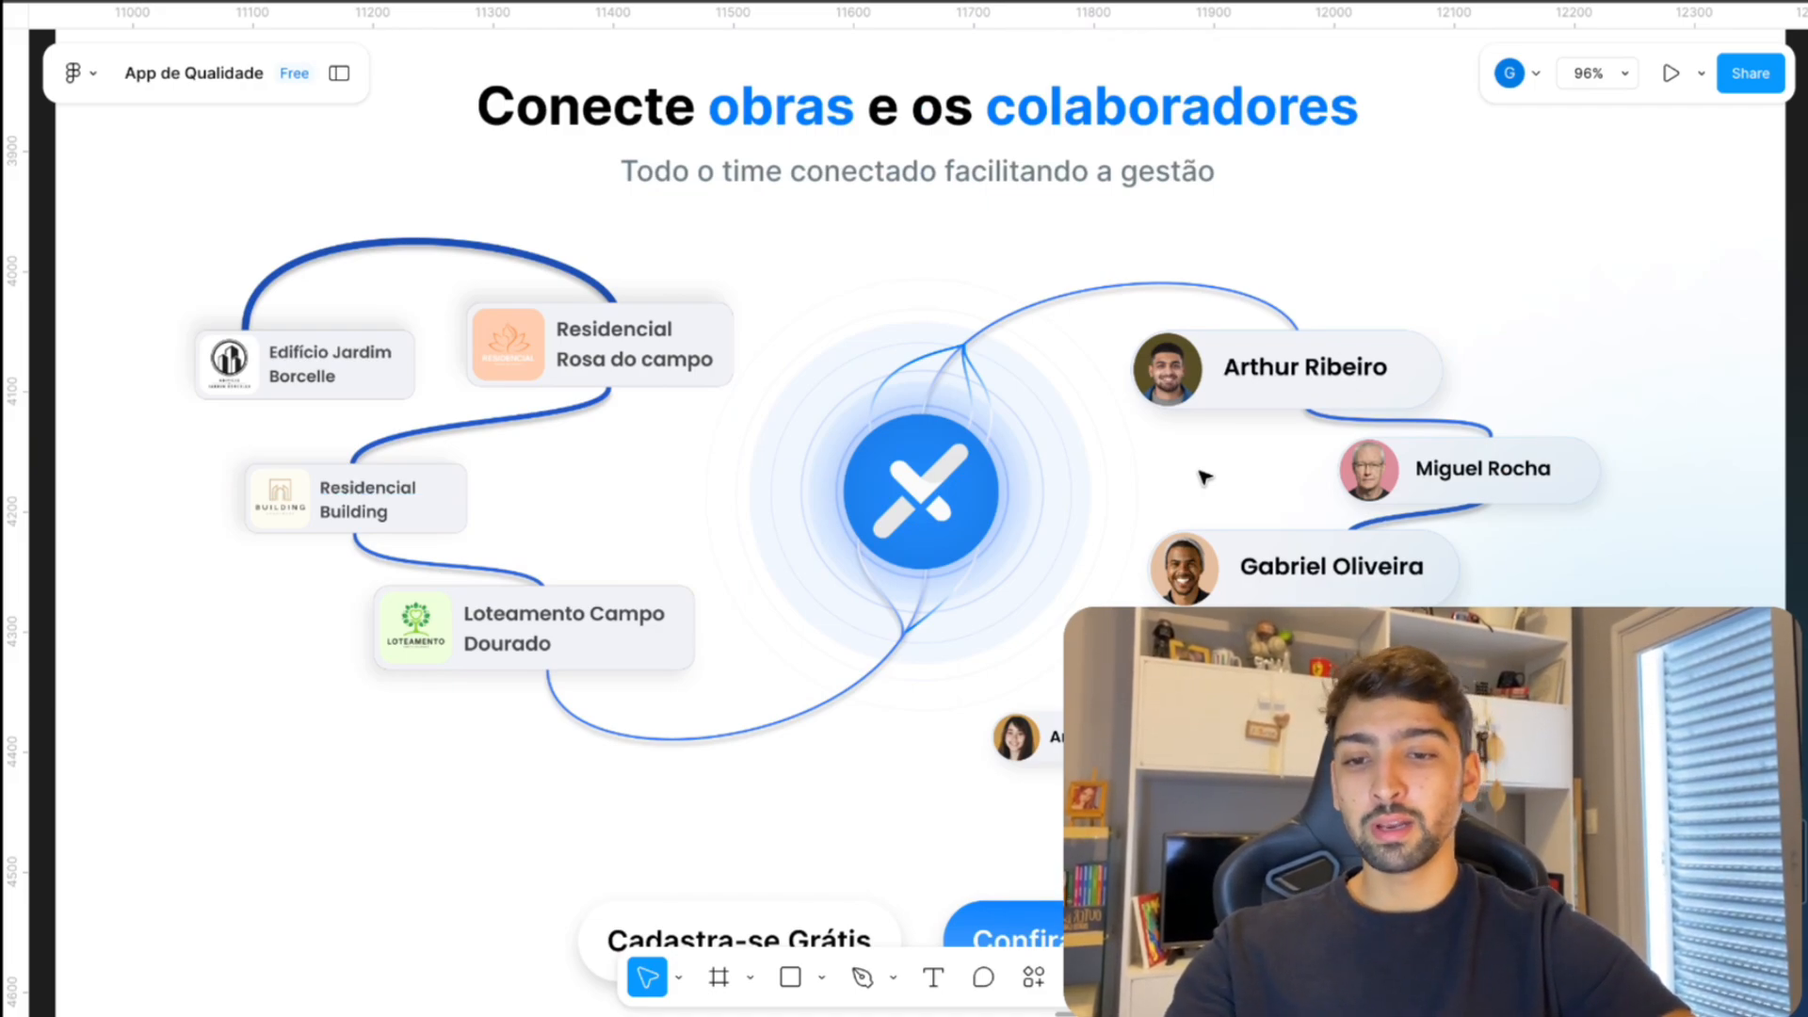
- Inspect the Edifício Jardim Borcelle card up close, selecting its frame and the text group nested inside it
scroll(219, 312, up, 5)
scroll(290, 365, left, 1)
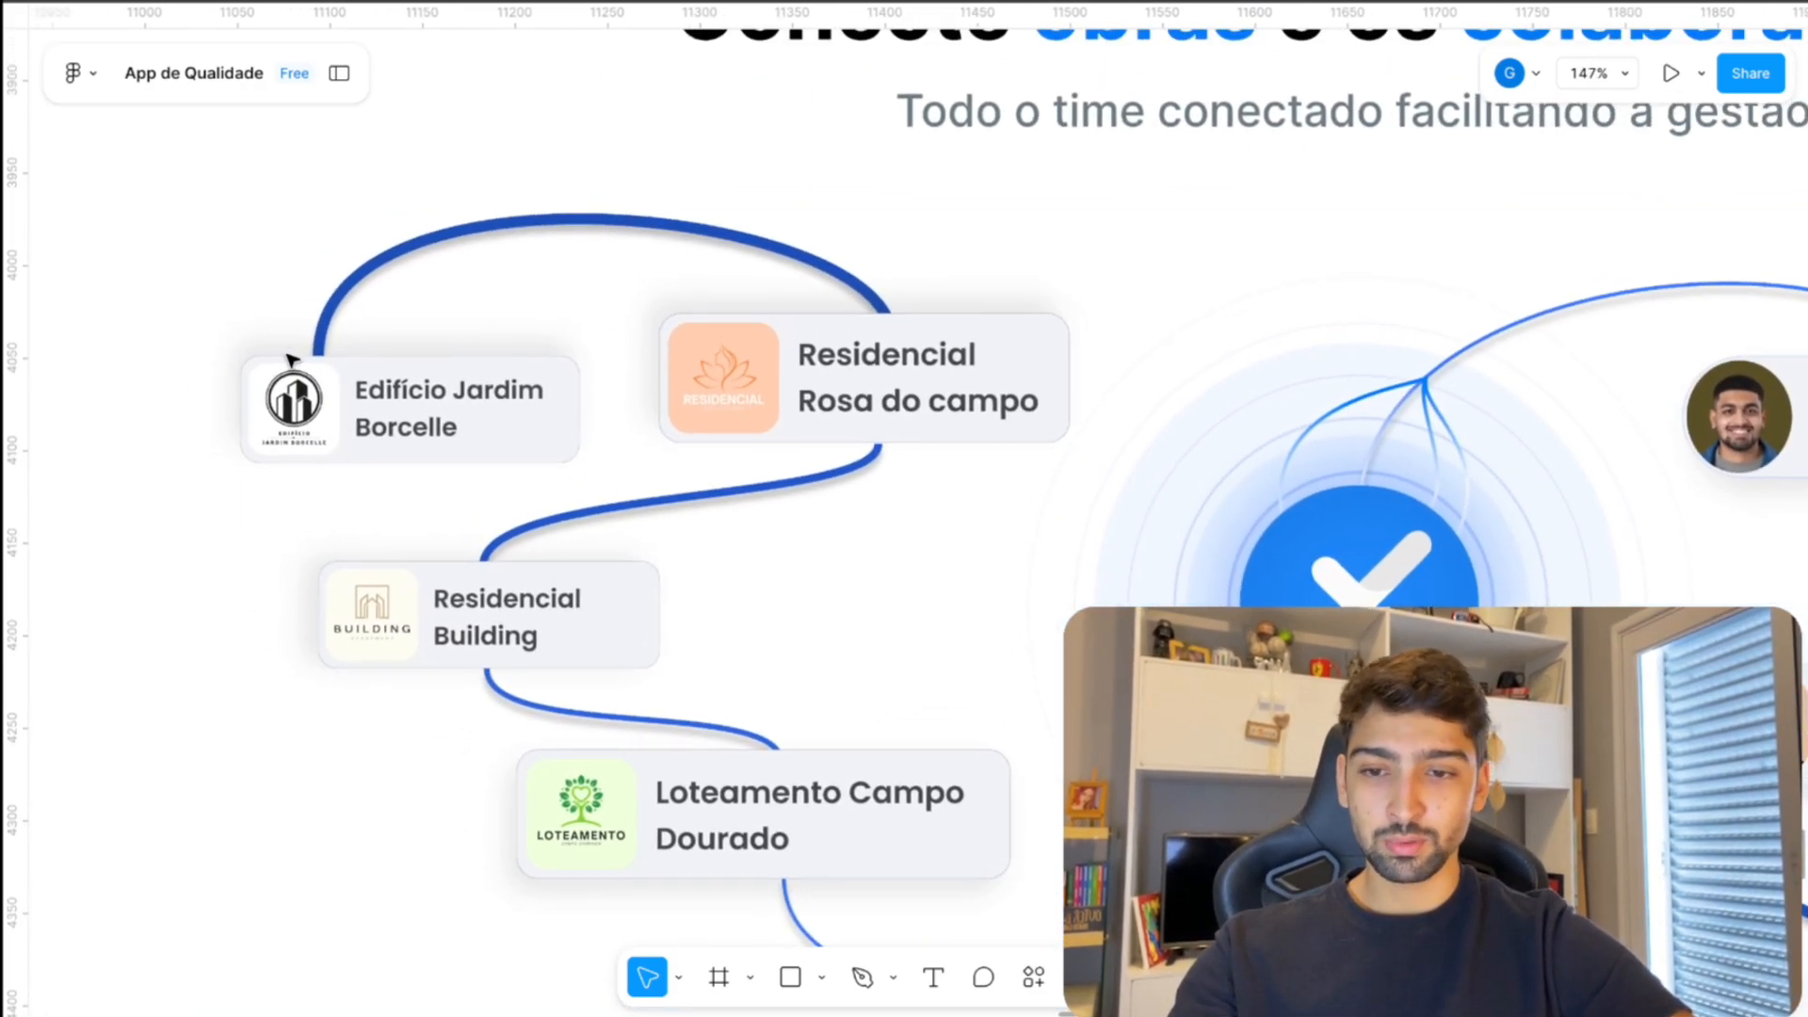
click(352, 371)
click(356, 373)
scroll(388, 386, up, 3)
scroll(394, 376, up, 3)
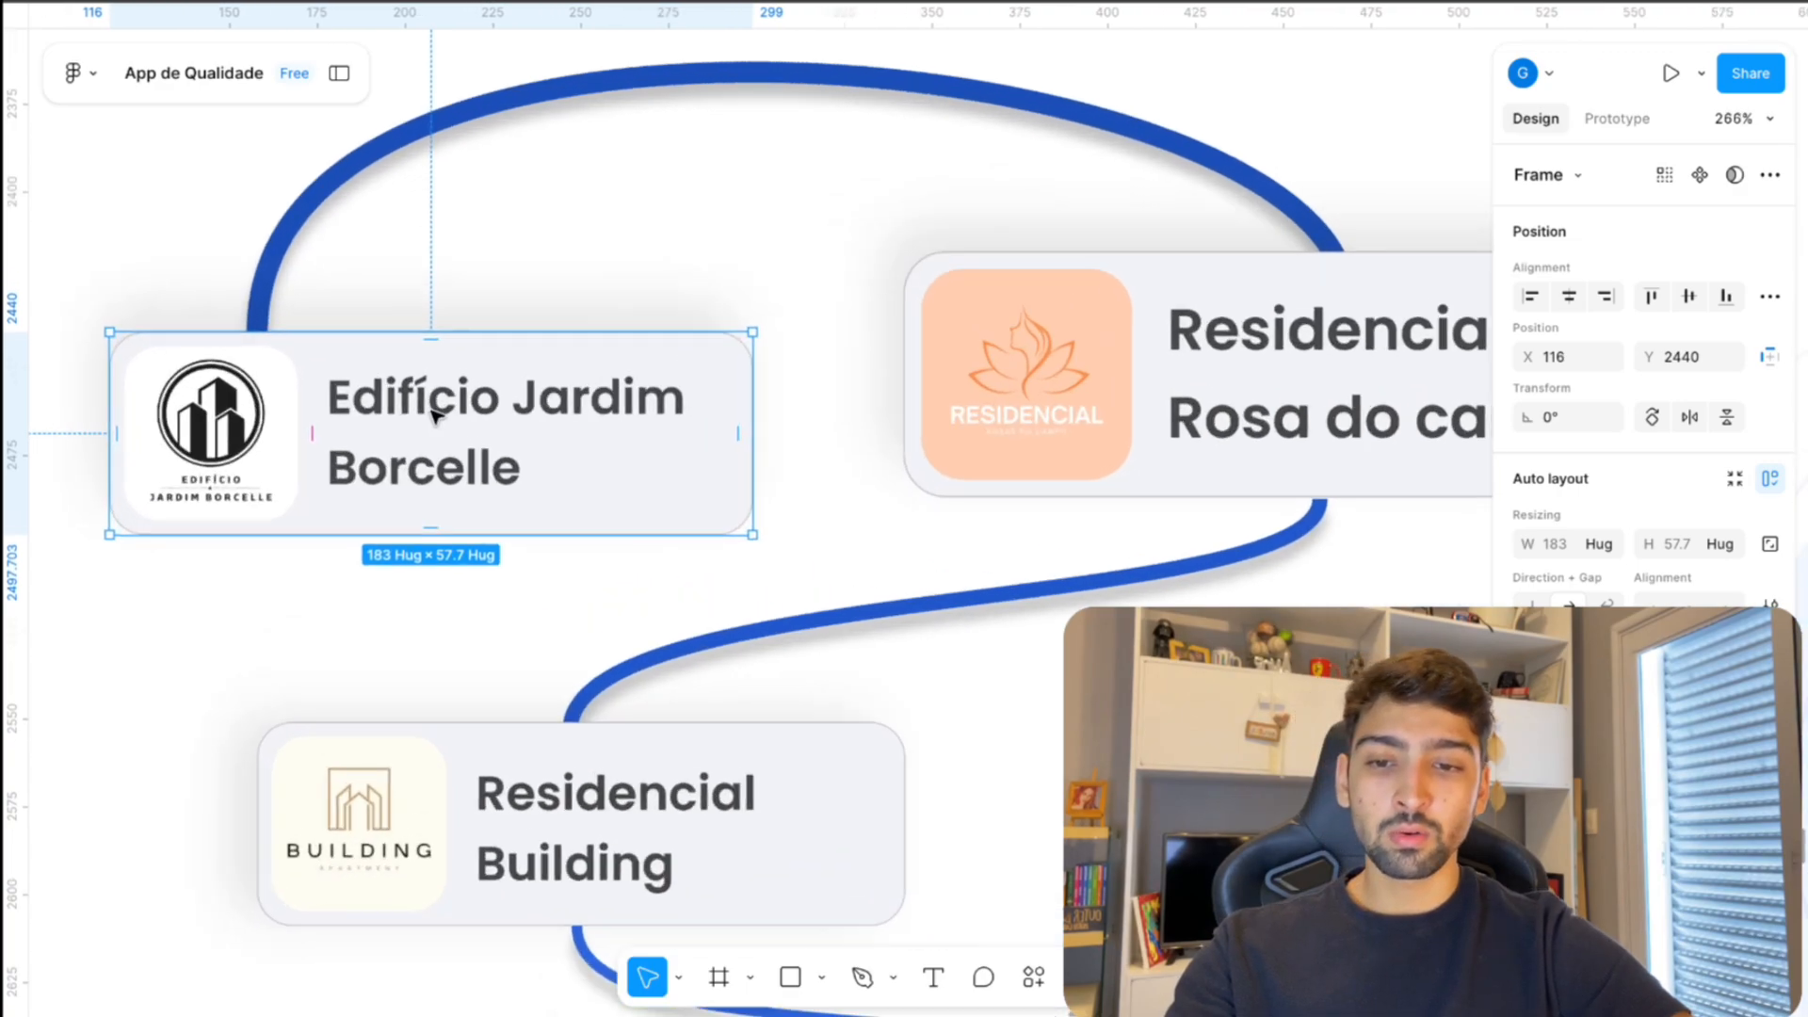
scroll(612, 339, left, 3)
scroll(612, 339, down, 1)
double_click(589, 358)
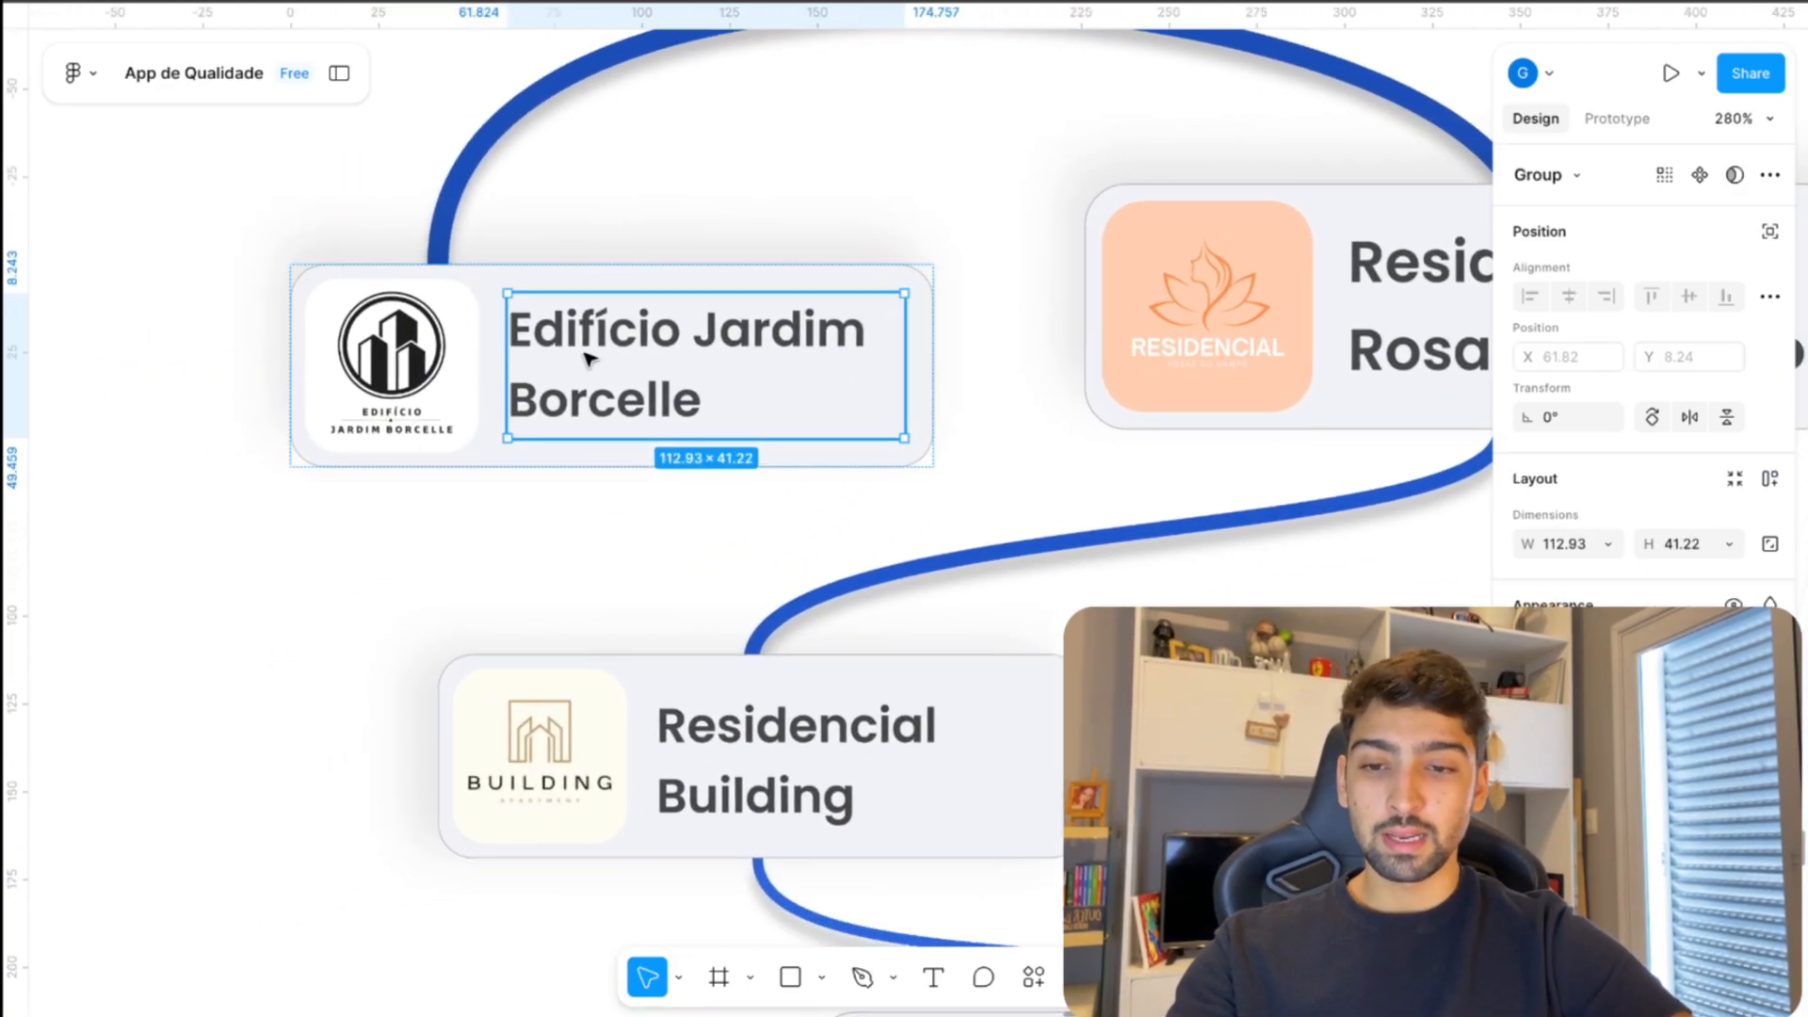
- Select the logo image in the Edifício Jardim Borcelle card, then its frame, and compare the building cards with the collaborator cards
double_click(389, 347)
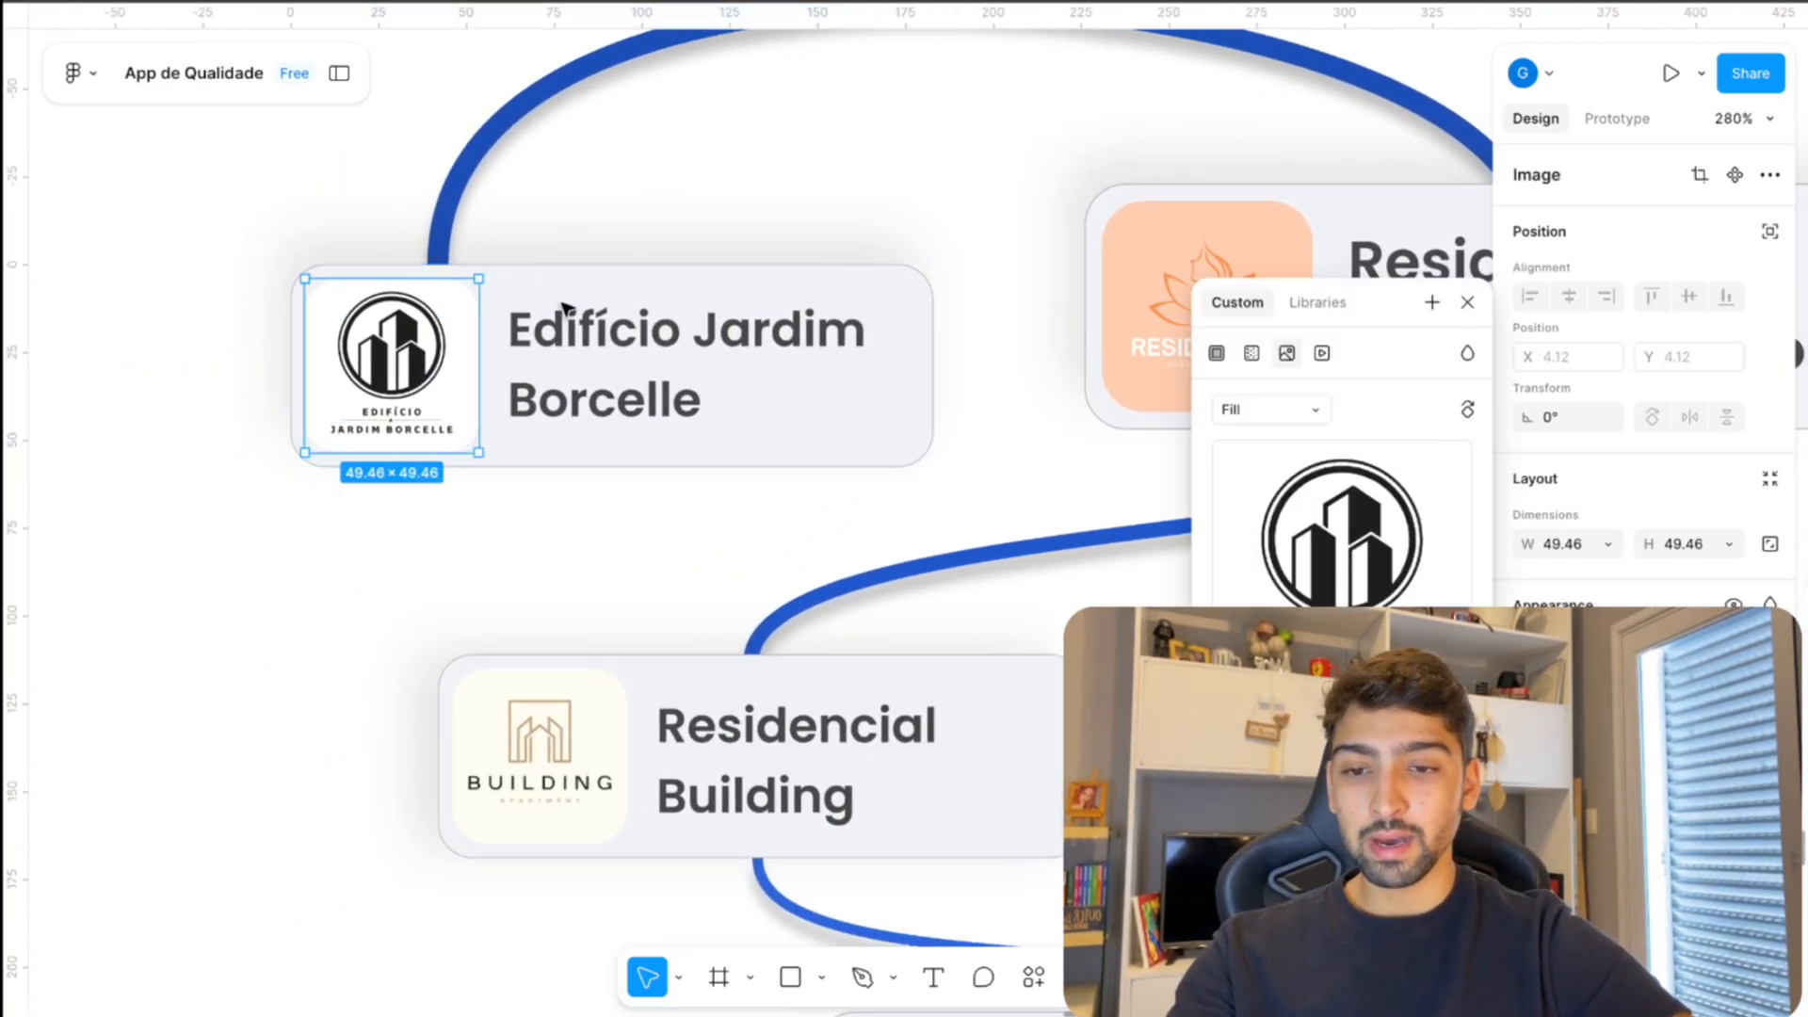
key(Escape)
key(Escape)
scroll(596, 532, down, 1)
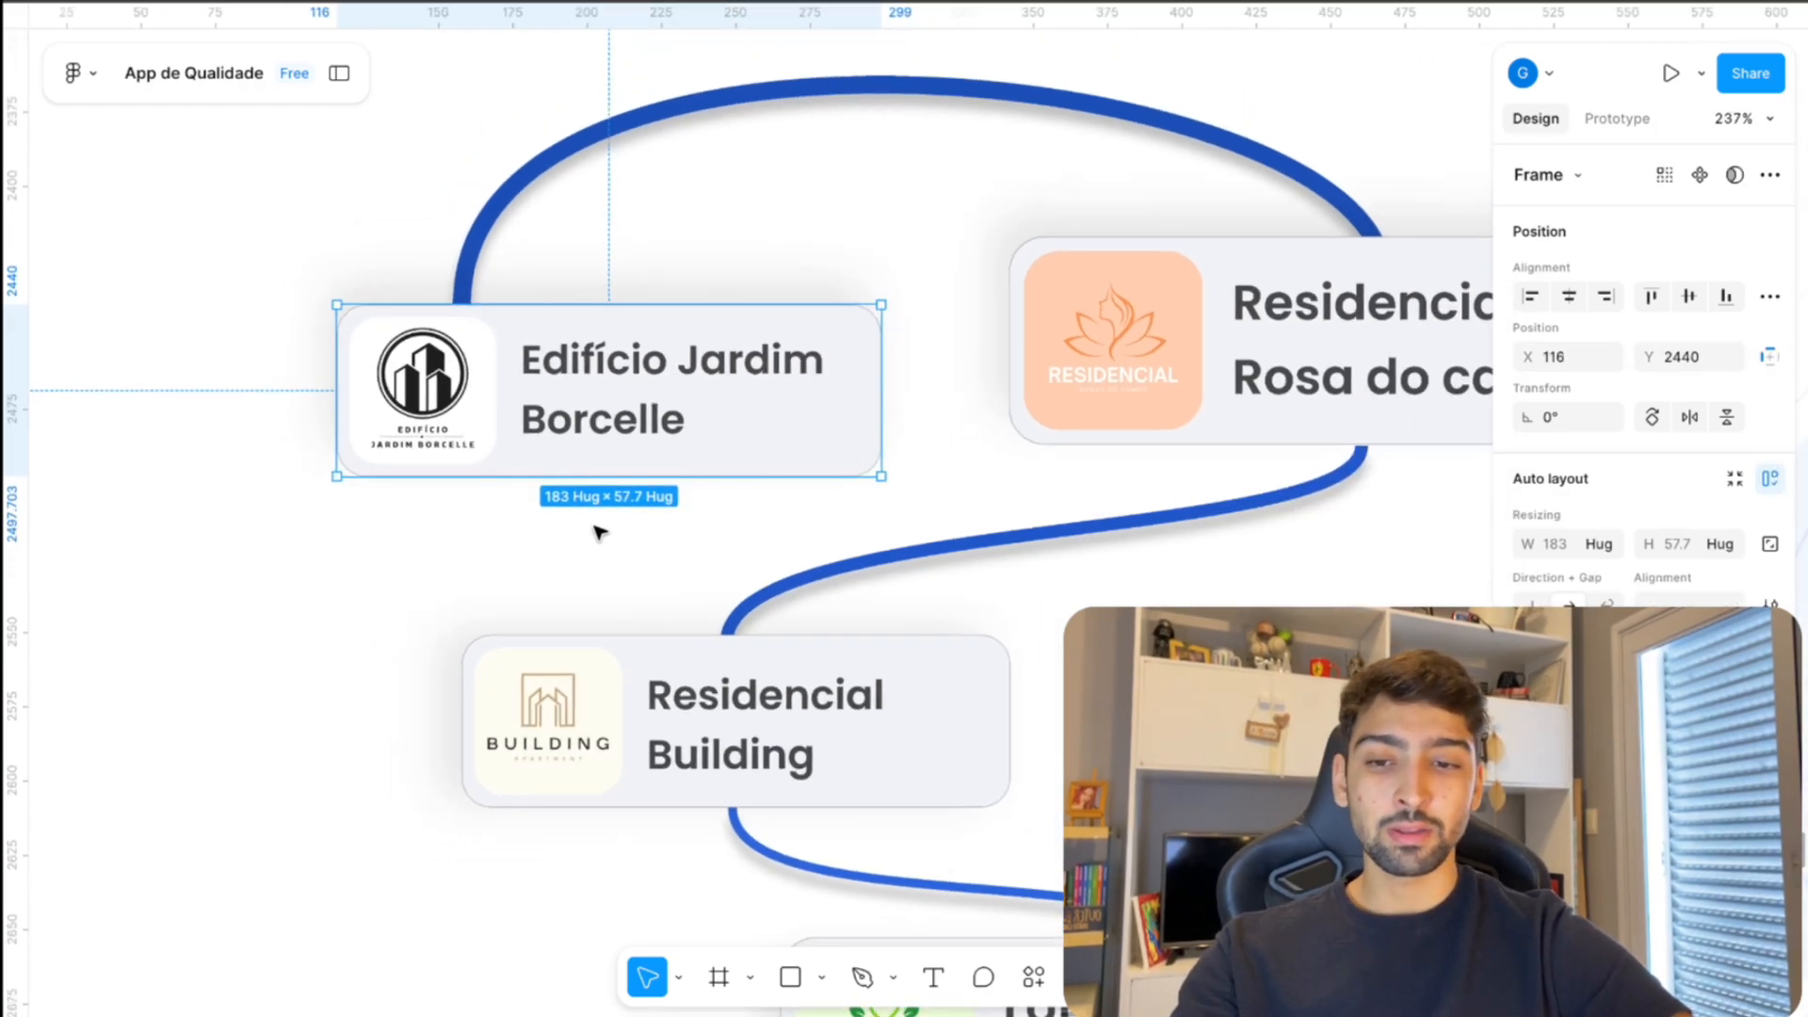
scroll(597, 525, down, 2)
scroll(920, 476, down, 6)
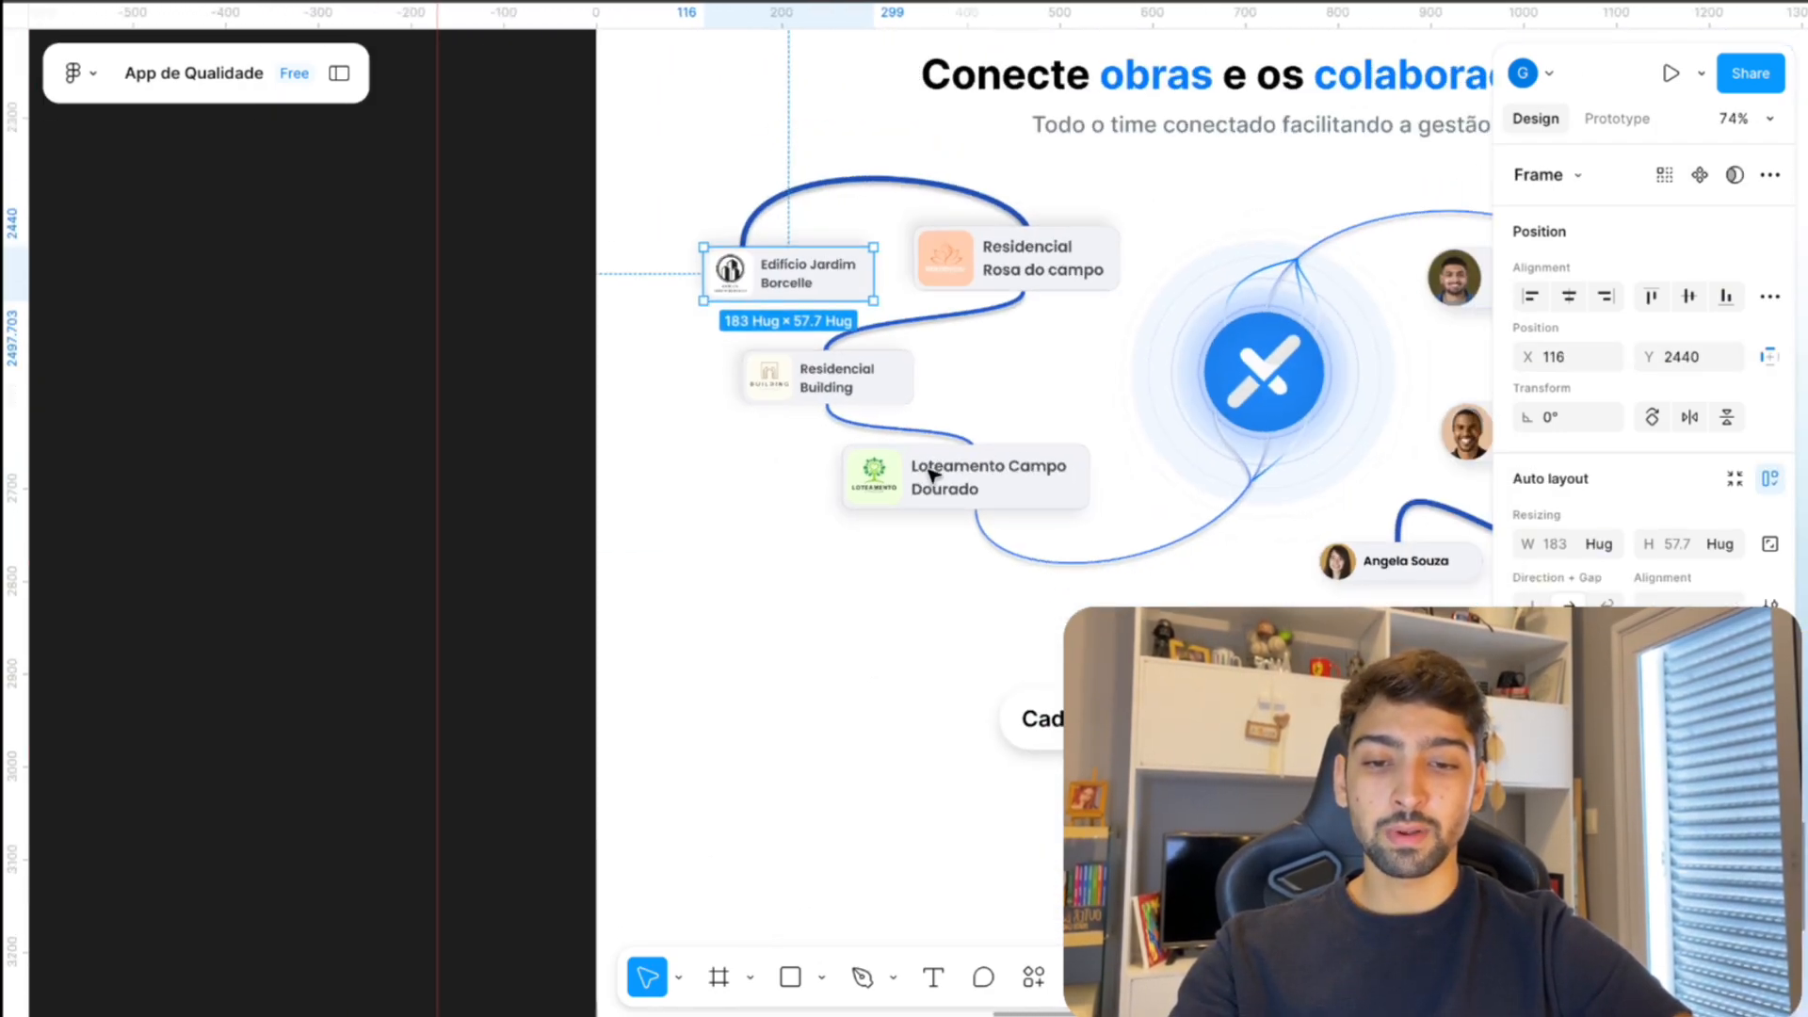
scroll(1110, 444, right, 3)
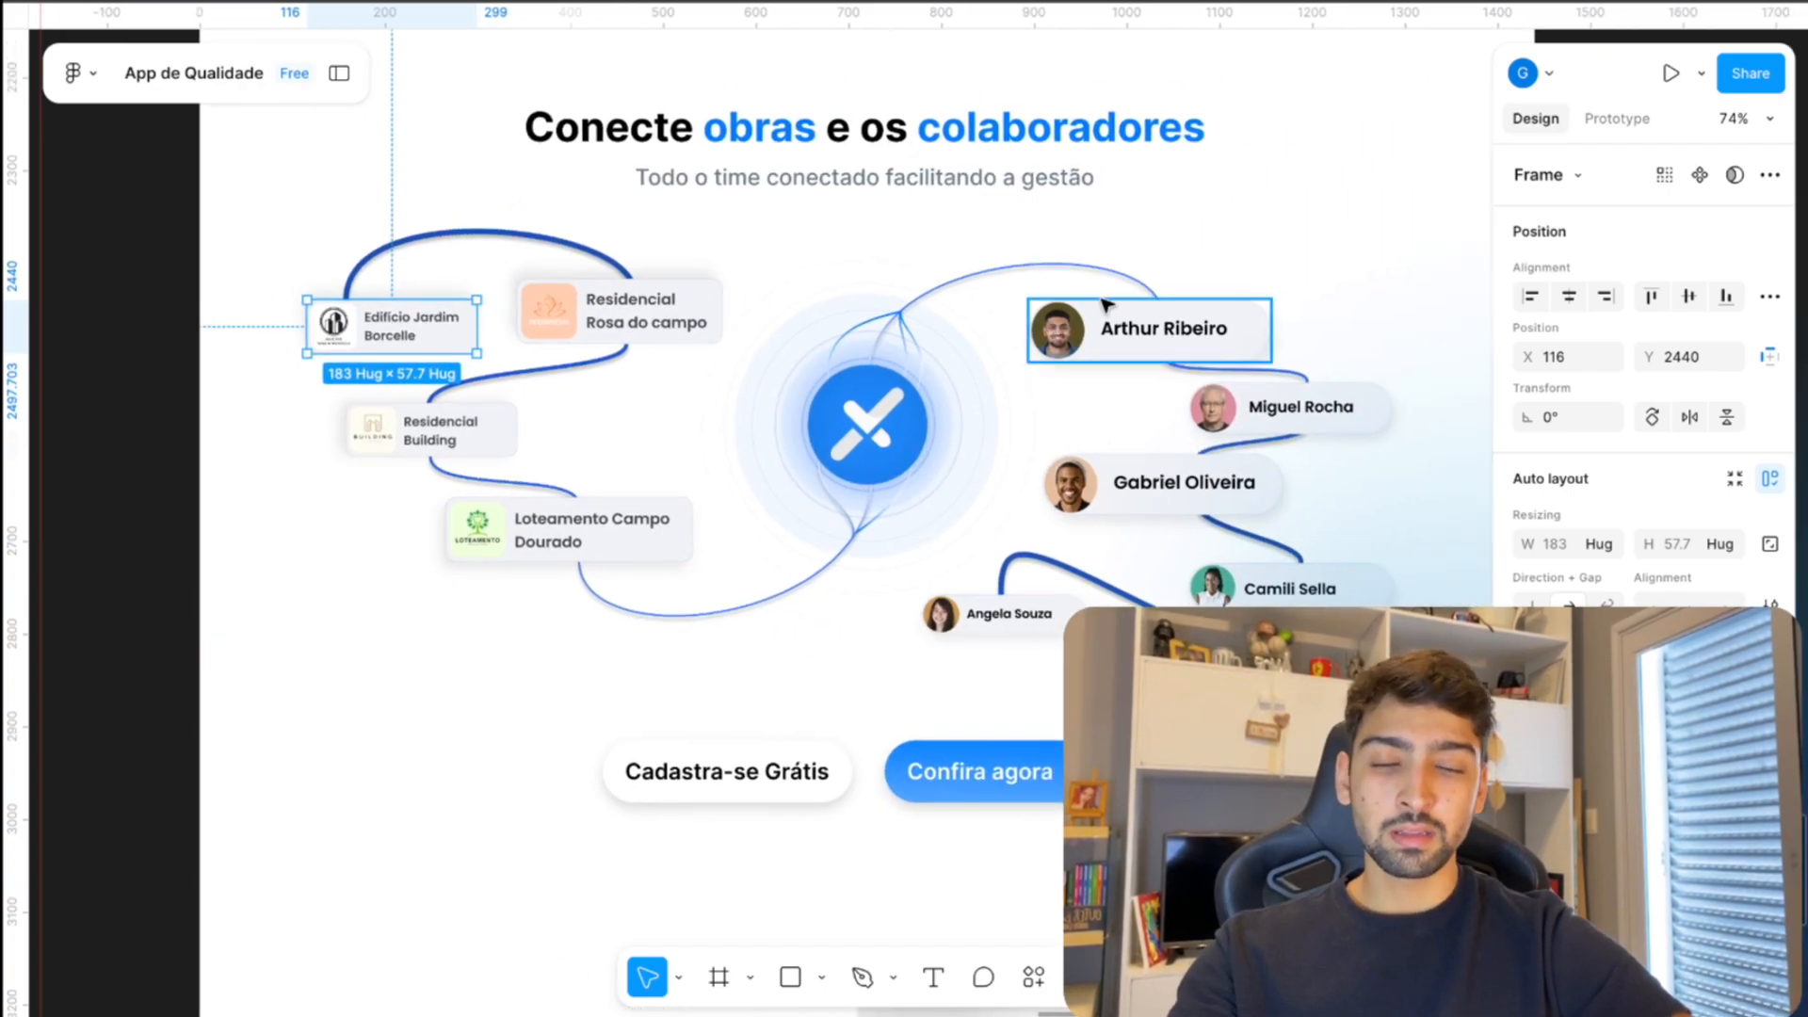
scroll(1111, 321, up, 5)
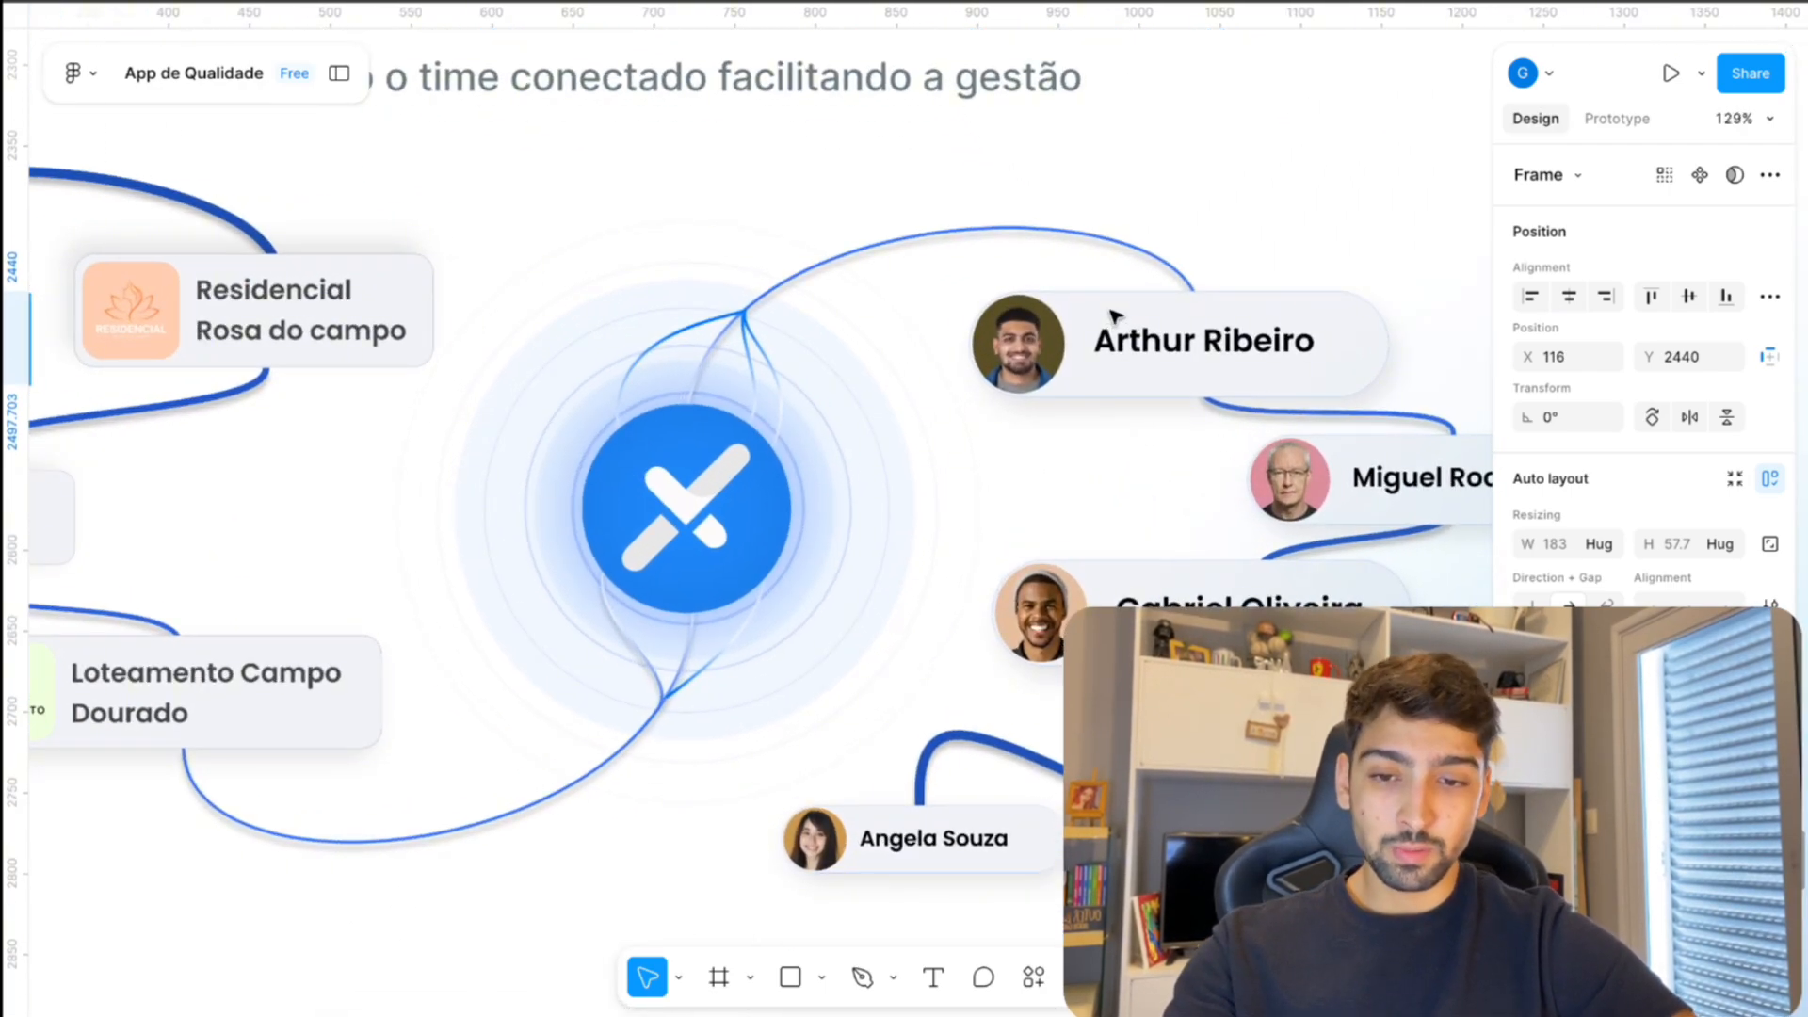
- Open the connector curve between the central logo and the first collaborator card for vector editing and draw an extra curve above it with the Pen tool
click(1083, 235)
double_click(1083, 235)
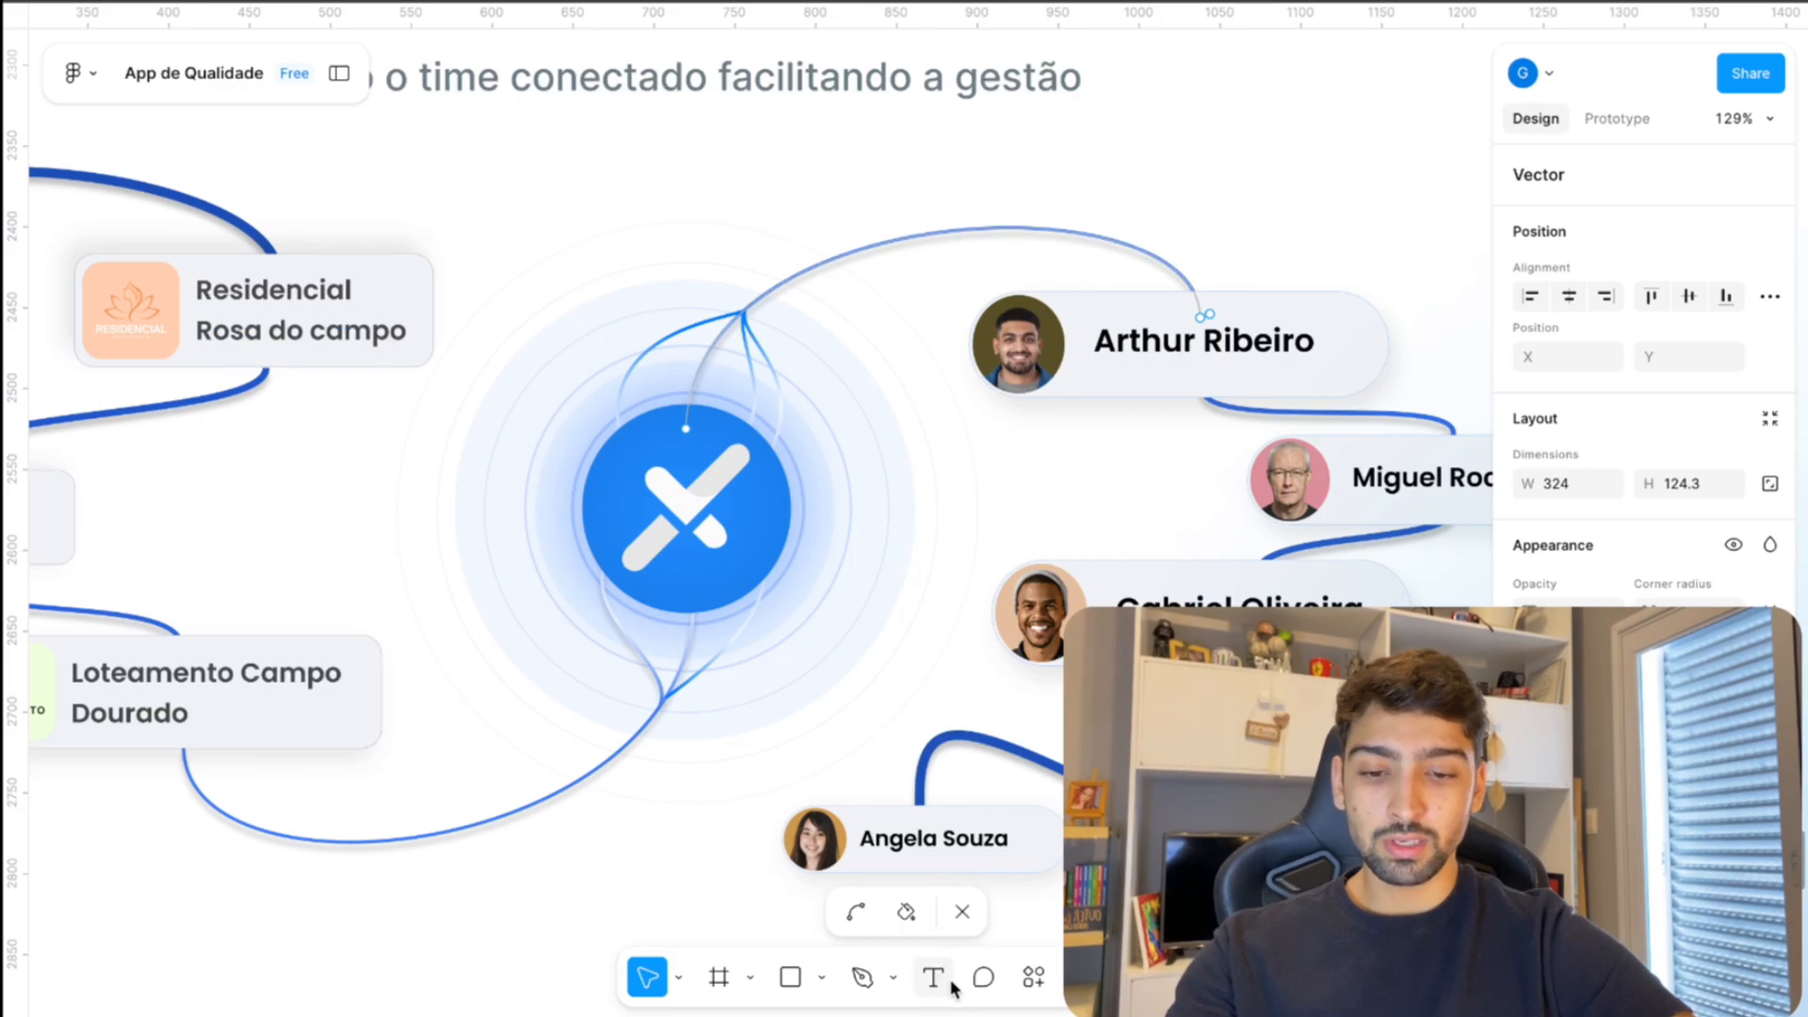
click(862, 977)
click(860, 364)
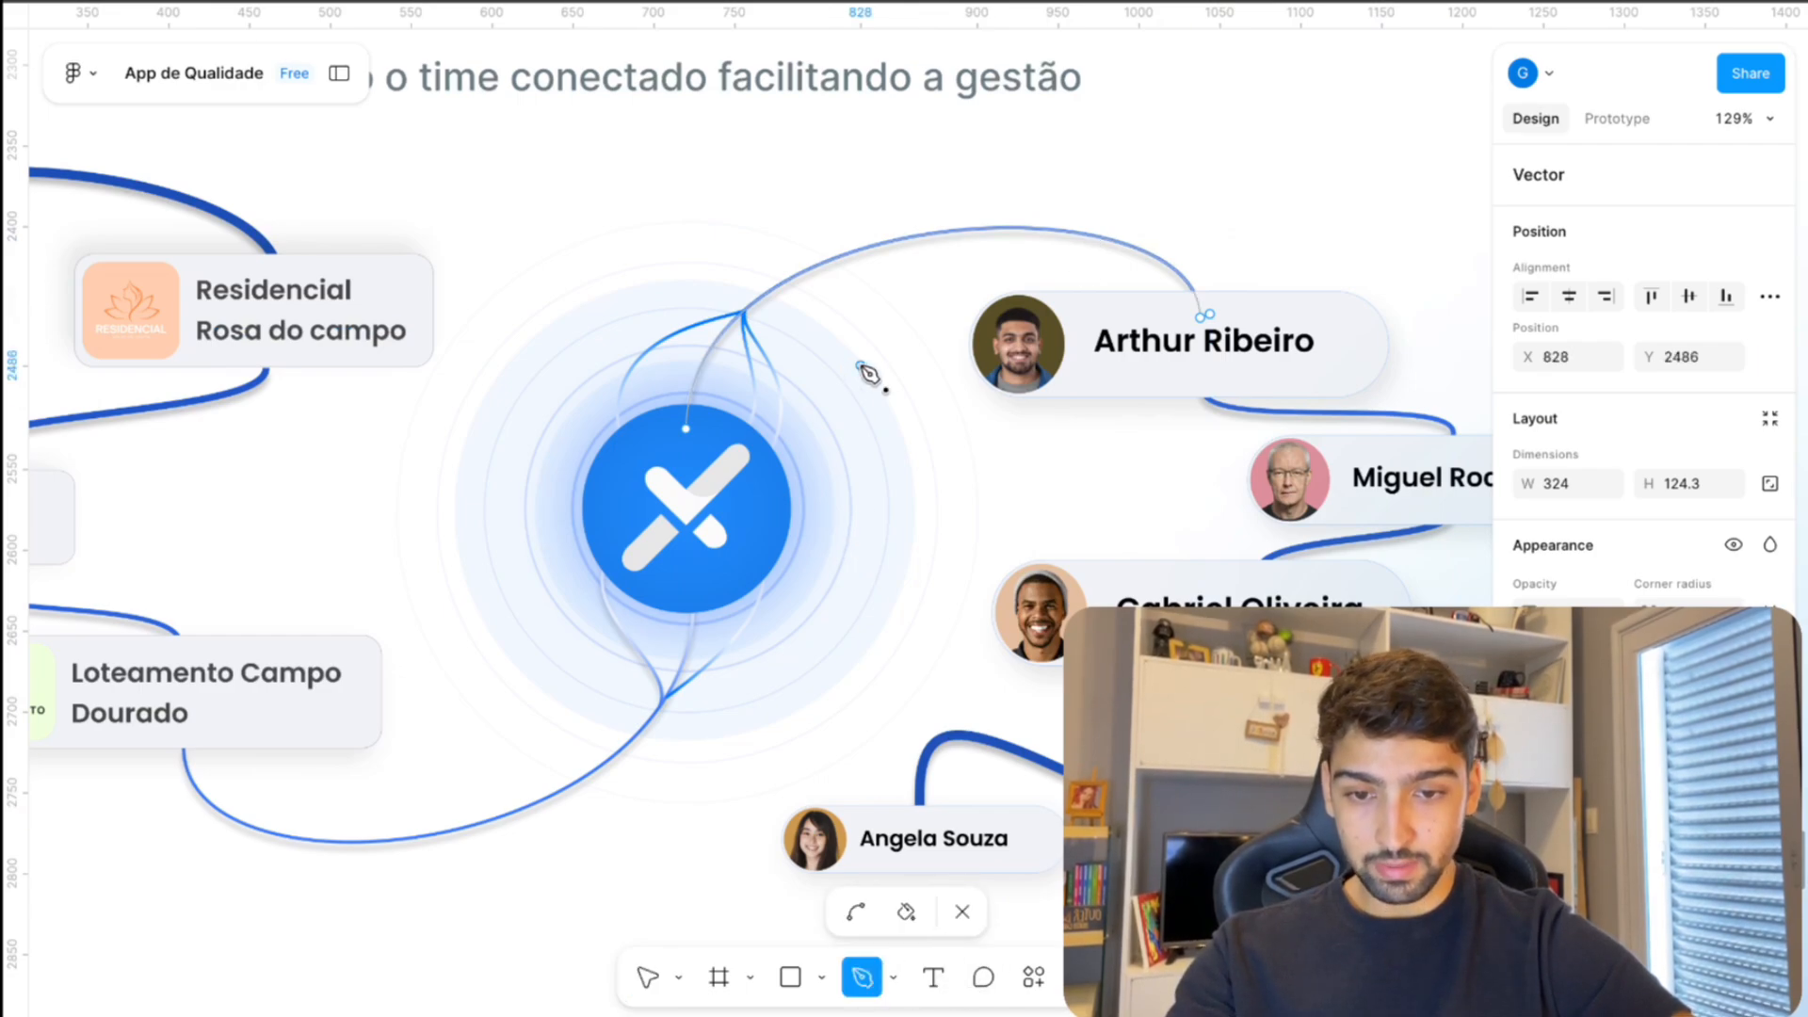
drag(1125, 150, 1301, 123)
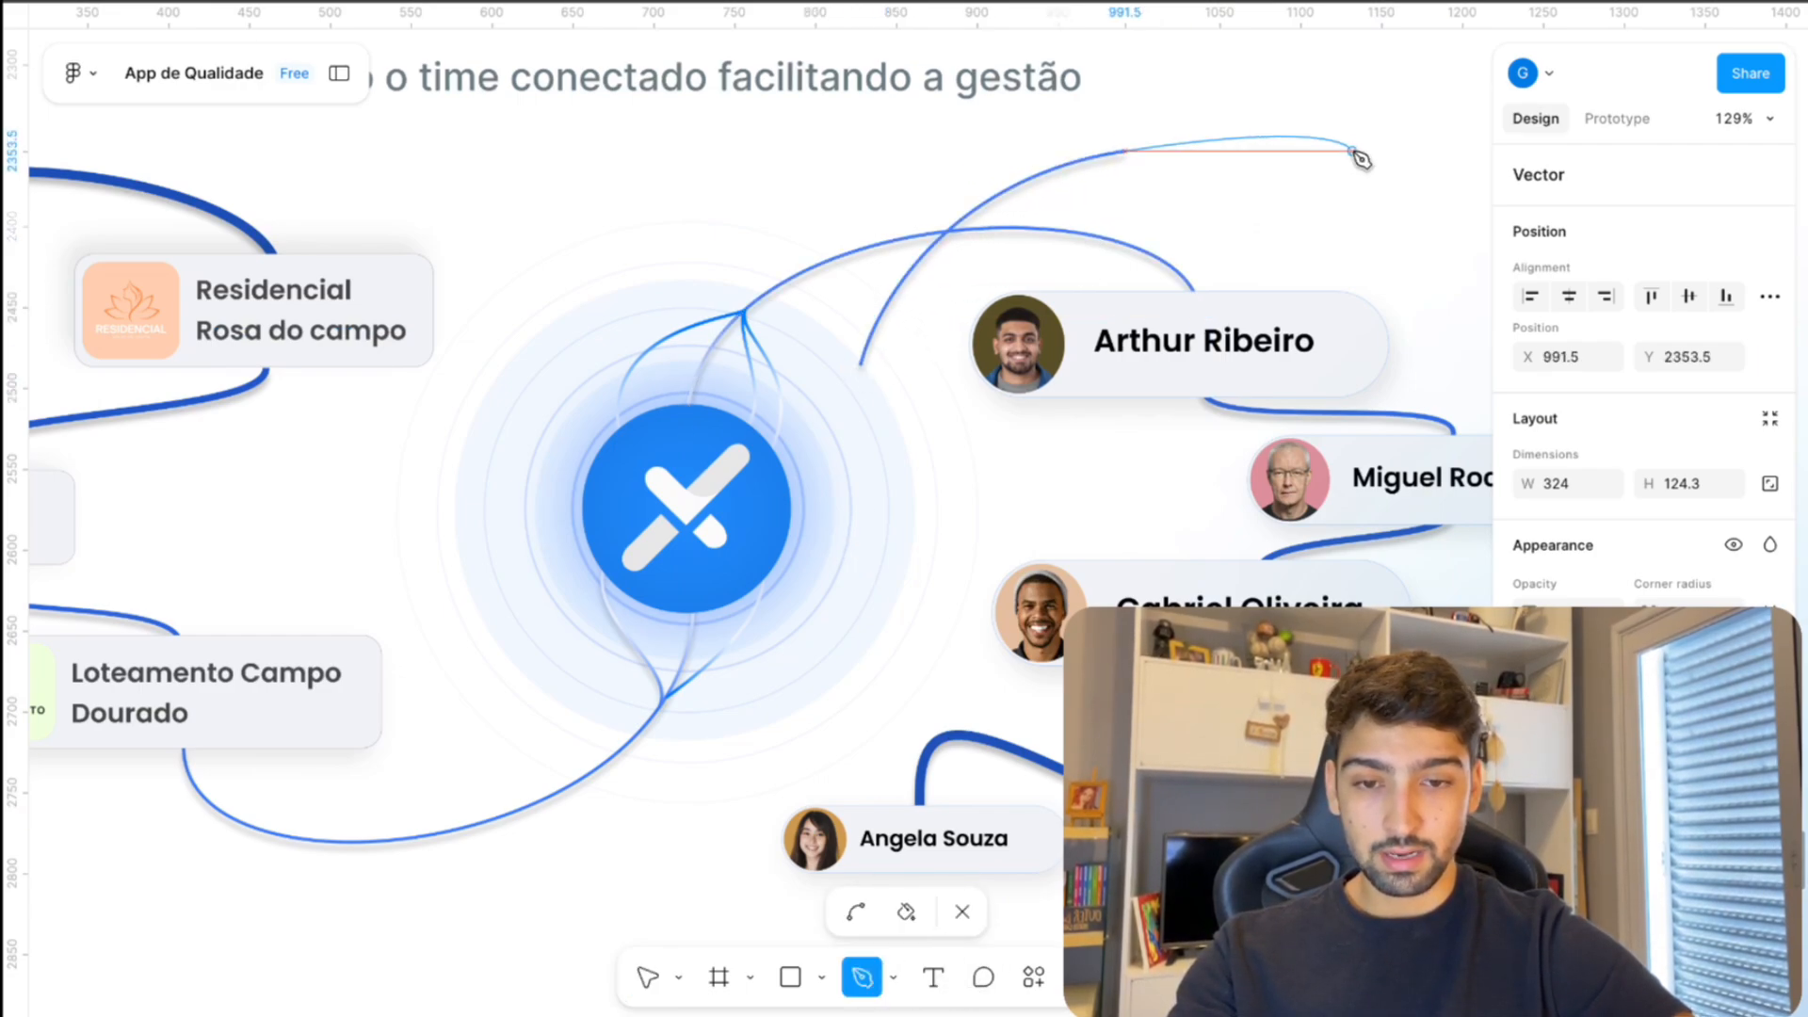
key(Escape)
- Move the extra curve's end onto the connector's end at the first collaborator card and bend it into an arc beneath the existing line
drag(1100, 163, 1162, 323)
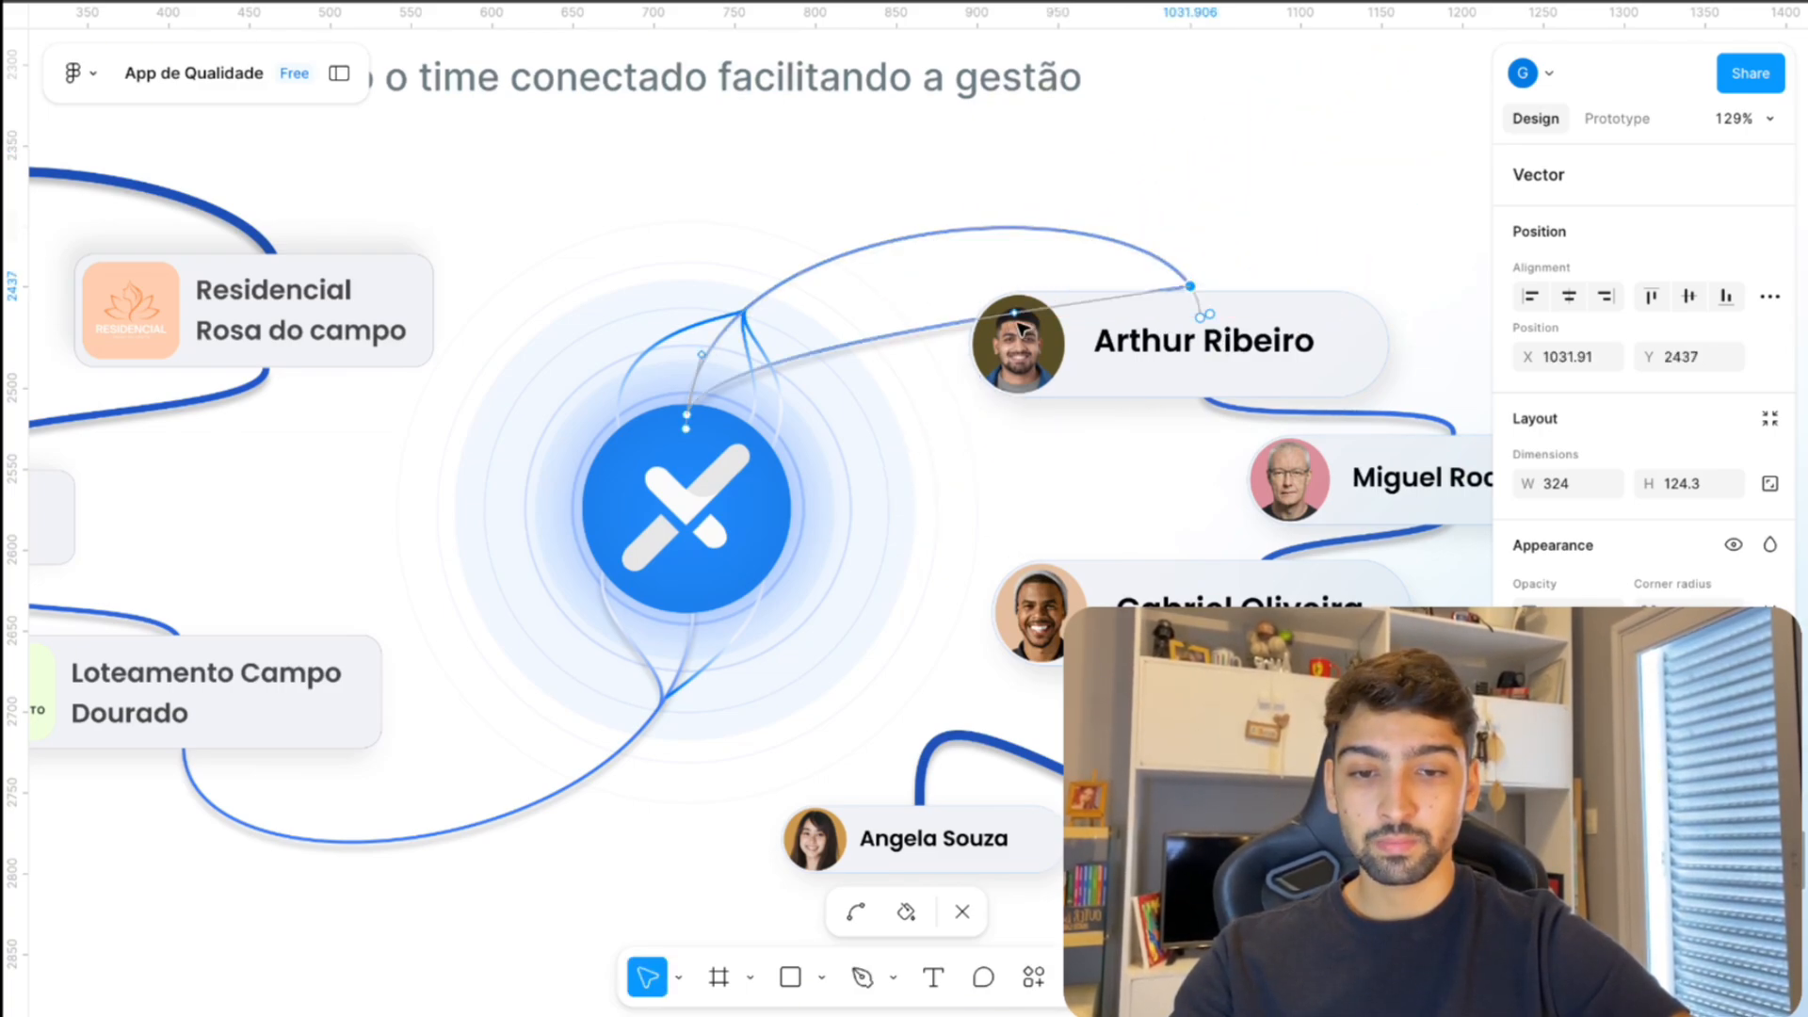
drag(1019, 322, 876, 192)
click(1312, 178)
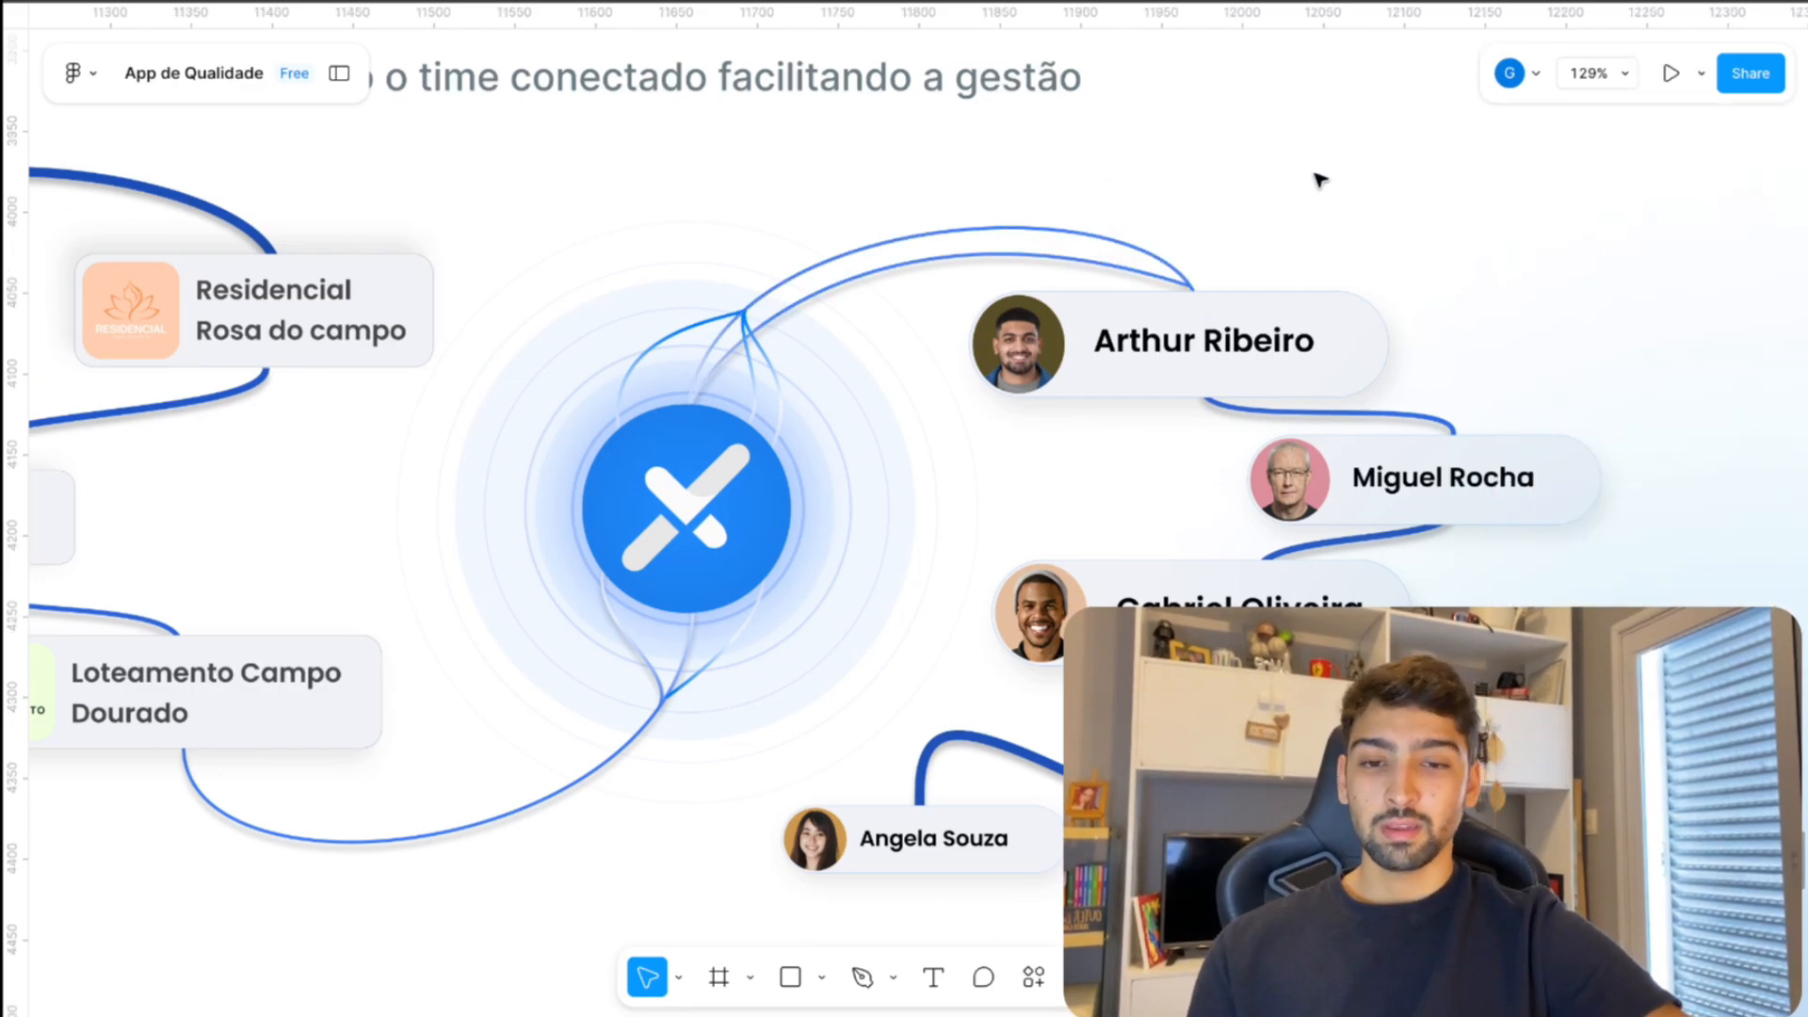
click(1068, 271)
double_click(1070, 270)
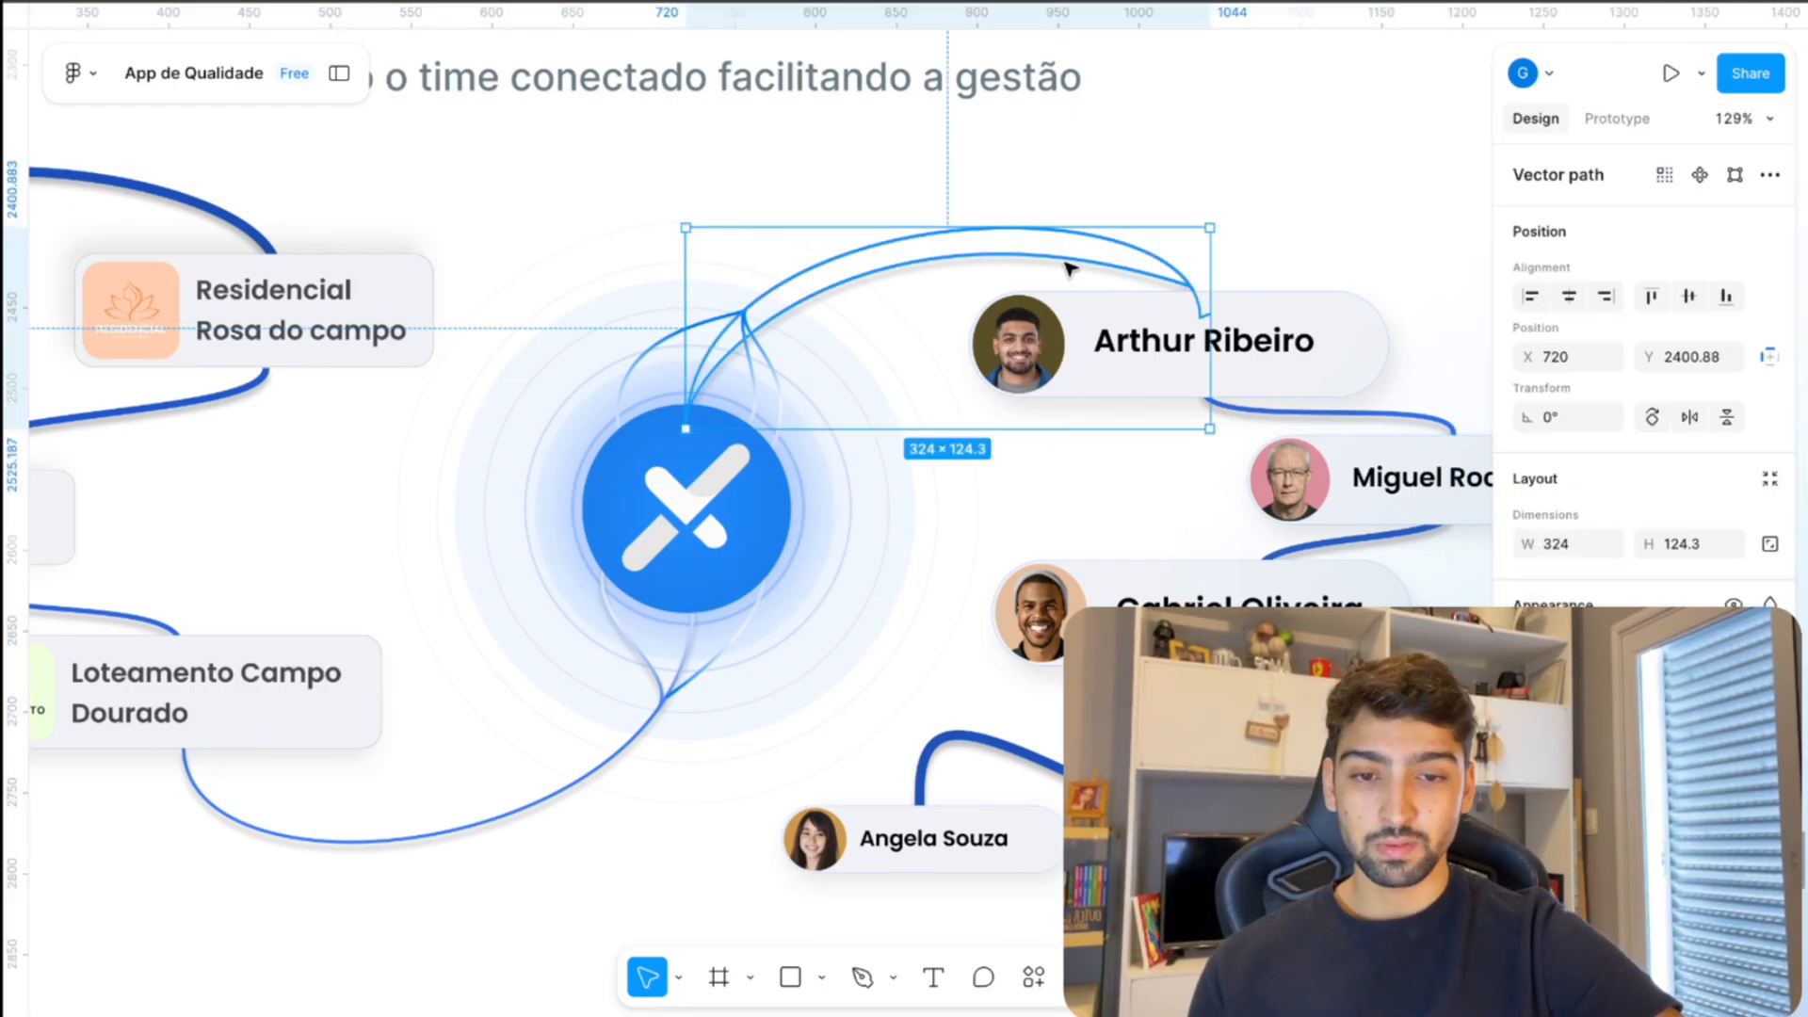
double_click(1071, 270)
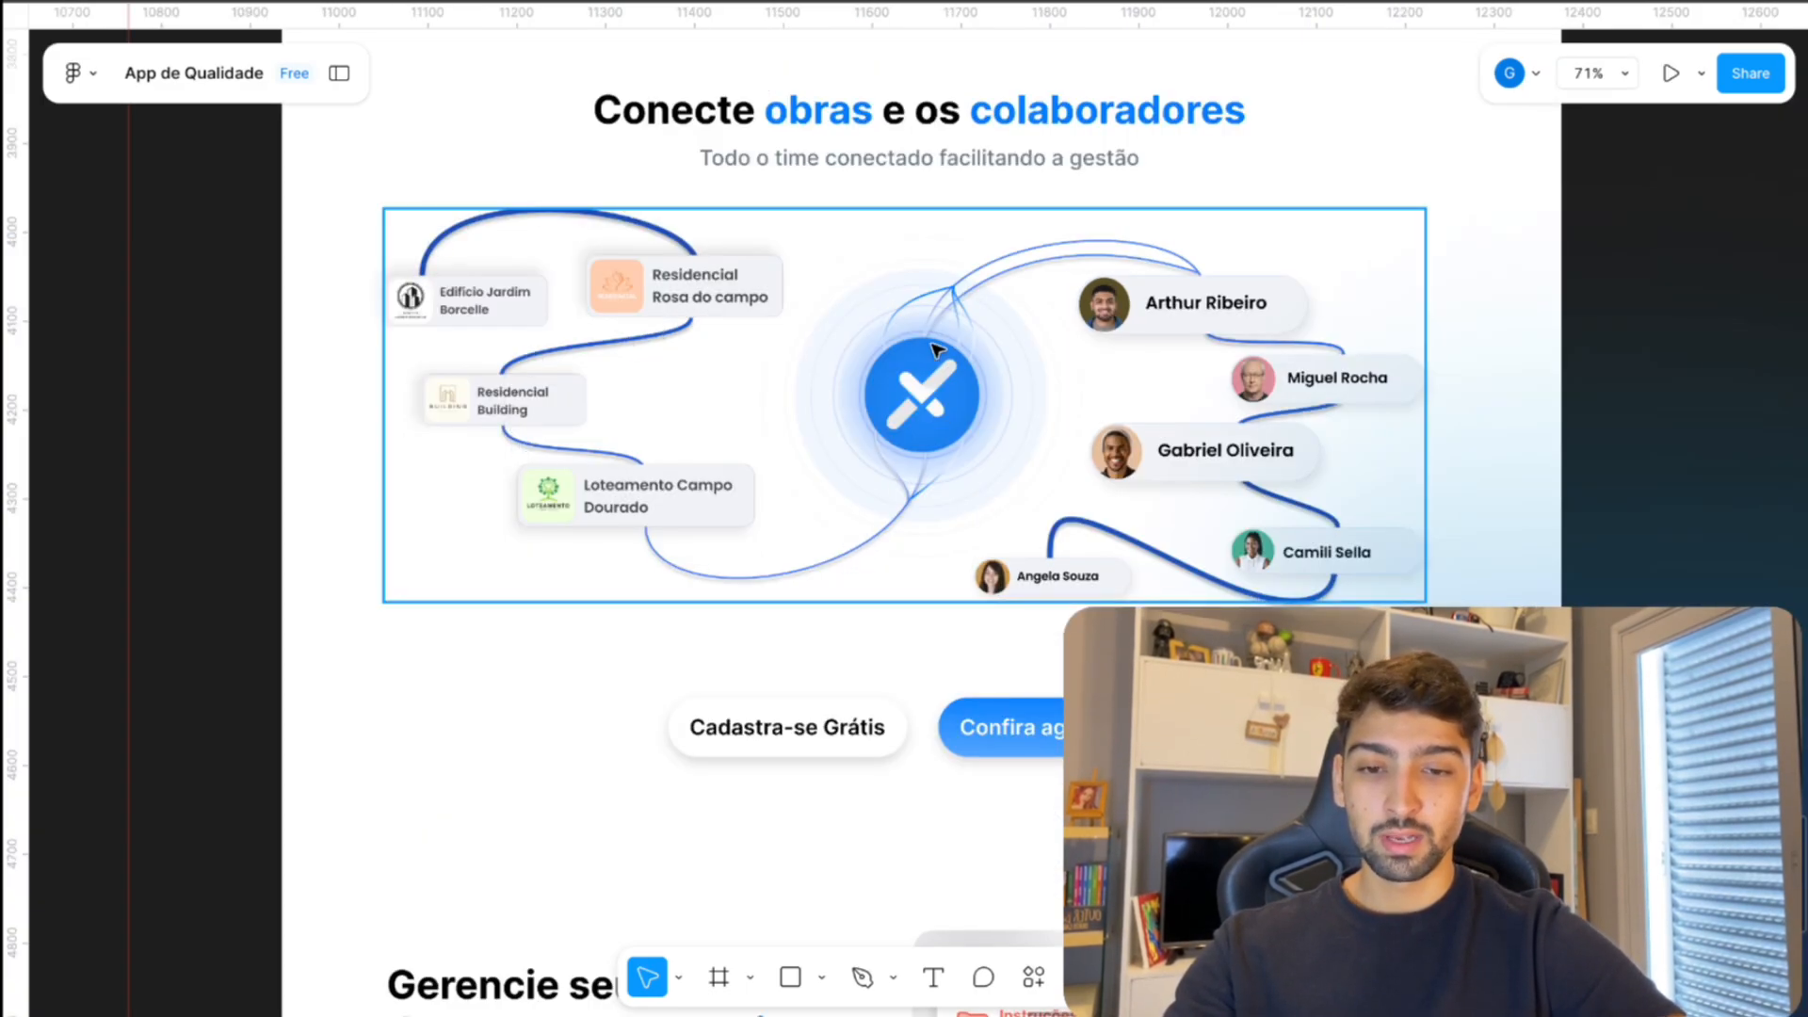
- Examine the rings and gradient lines around the central logo up close, then select the whole "Conecte obras e os colaboradores" group
scroll(935, 350, up, 10)
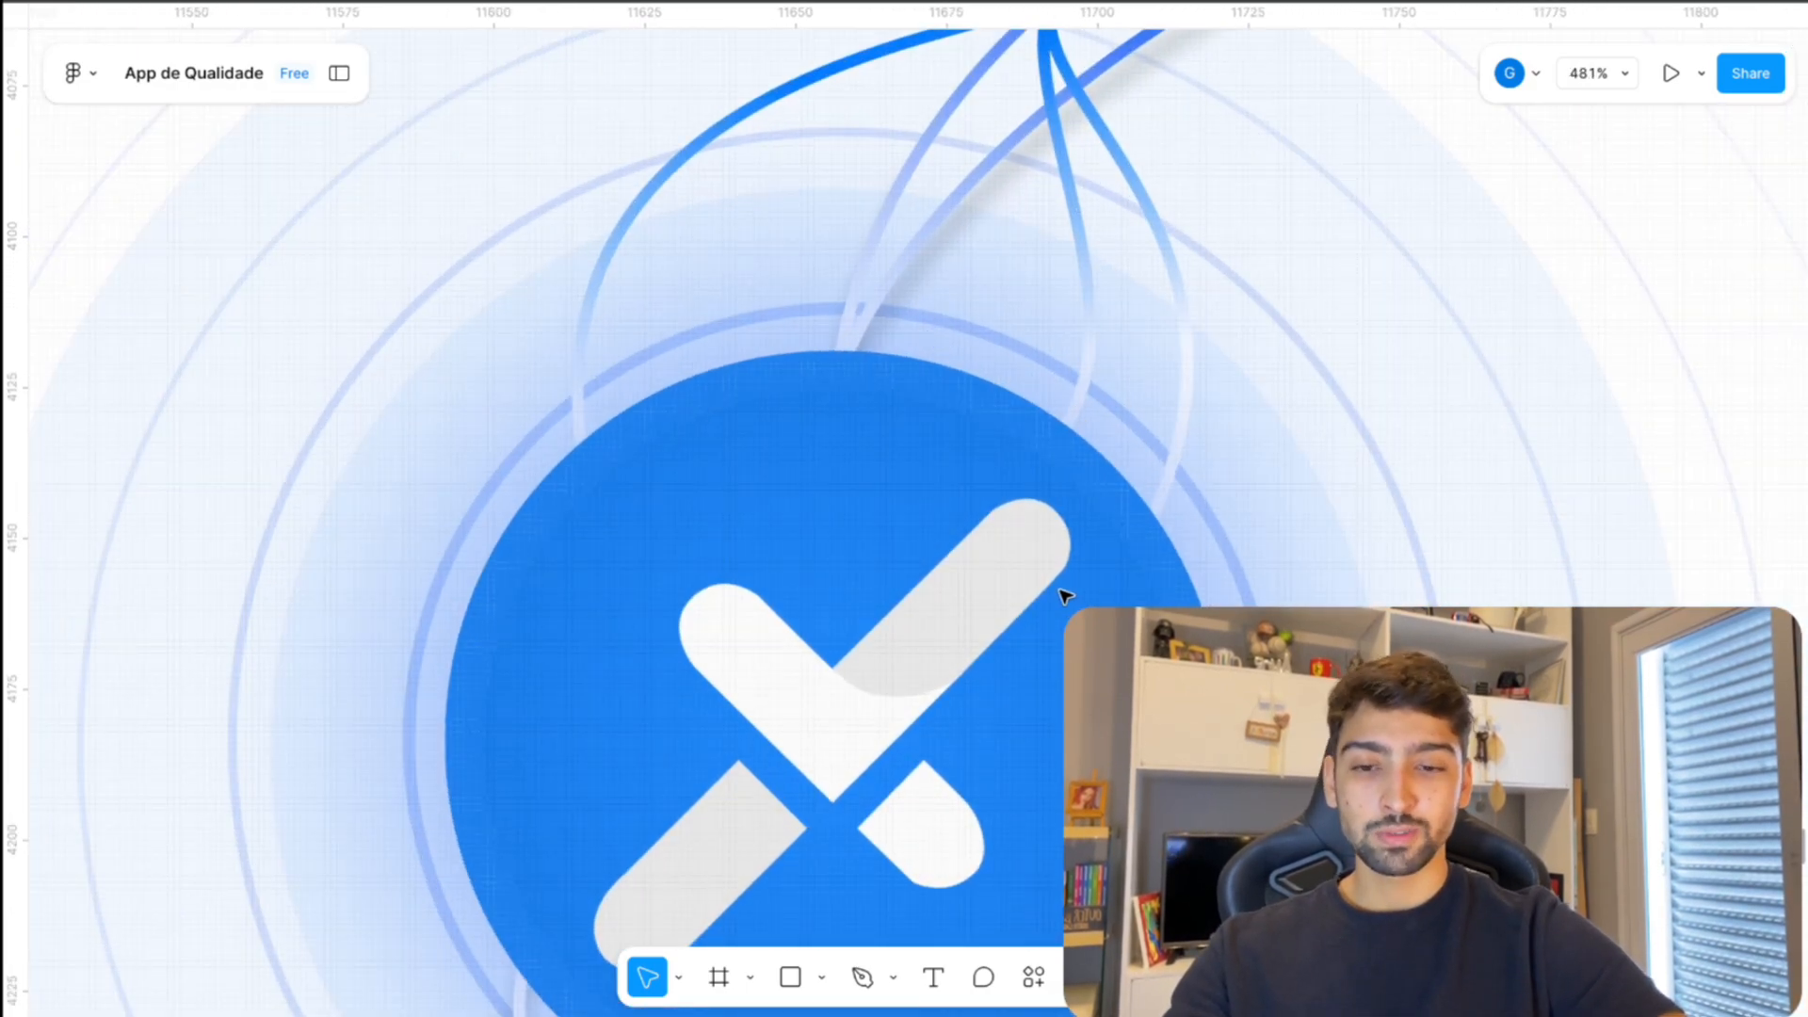
scroll(1064, 597, down, 5)
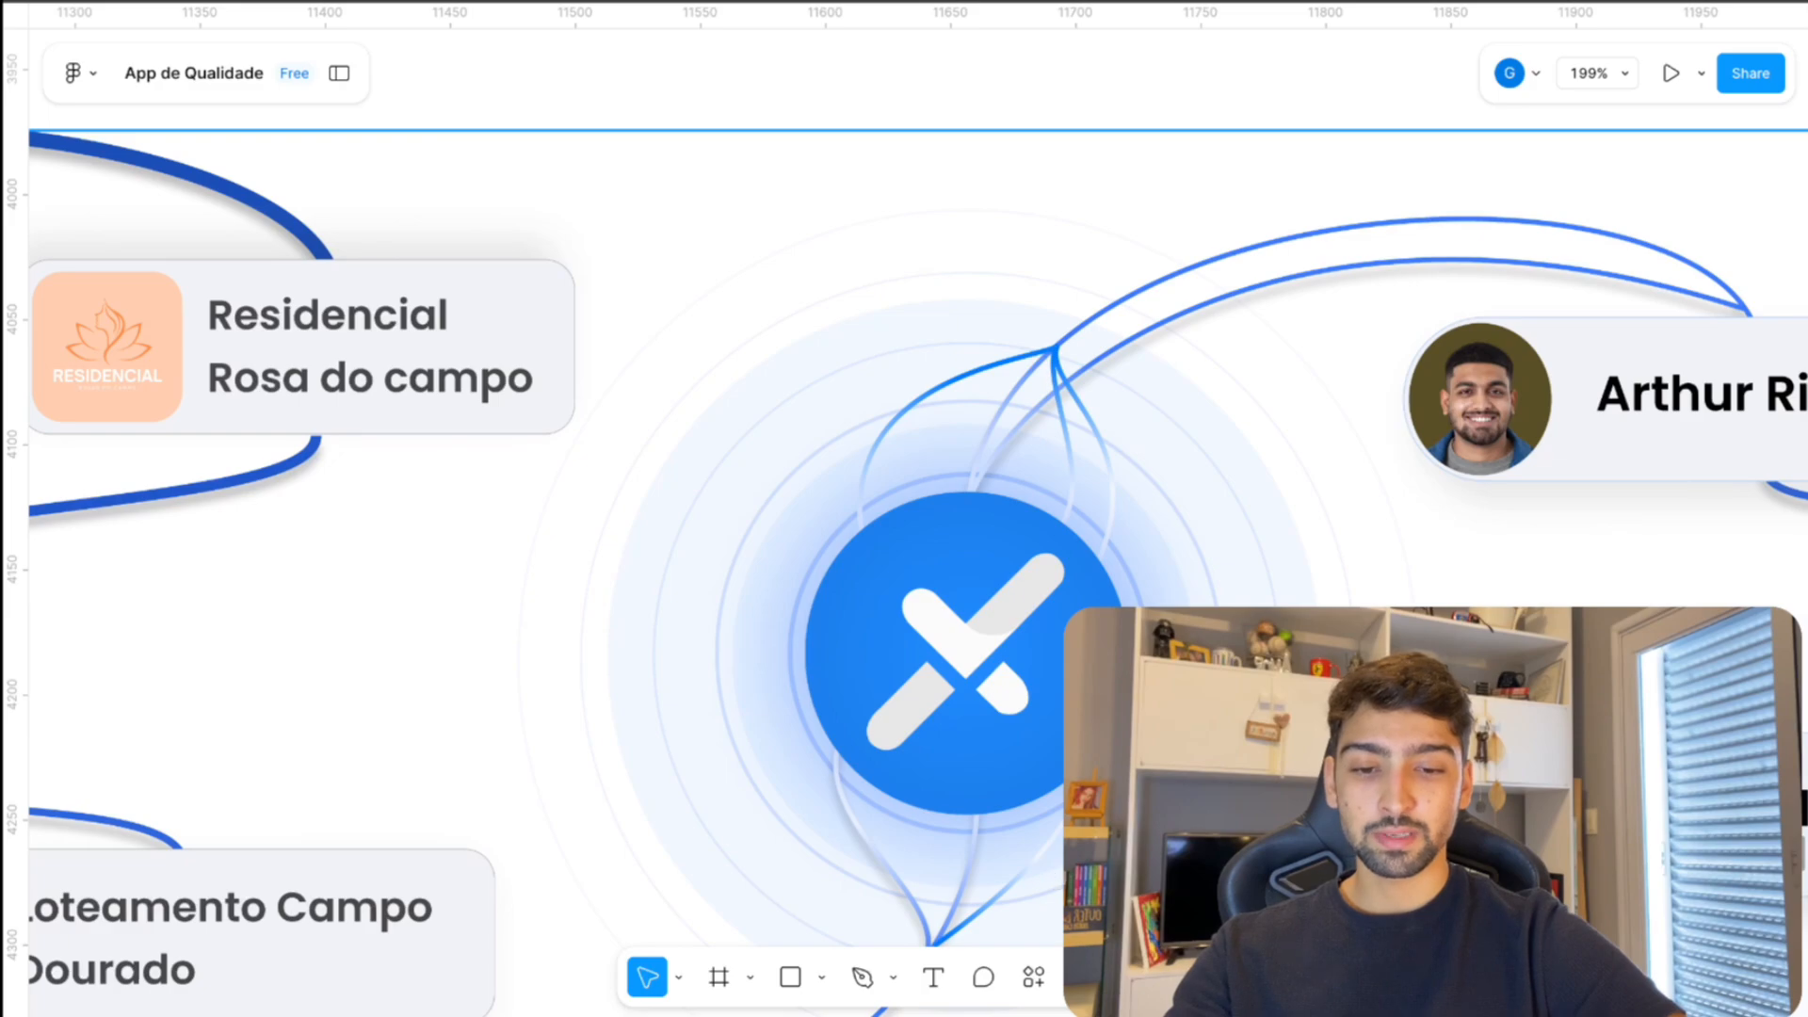
scroll(904, 509, down, 3)
scroll(1033, 755, down, 5)
click(1019, 429)
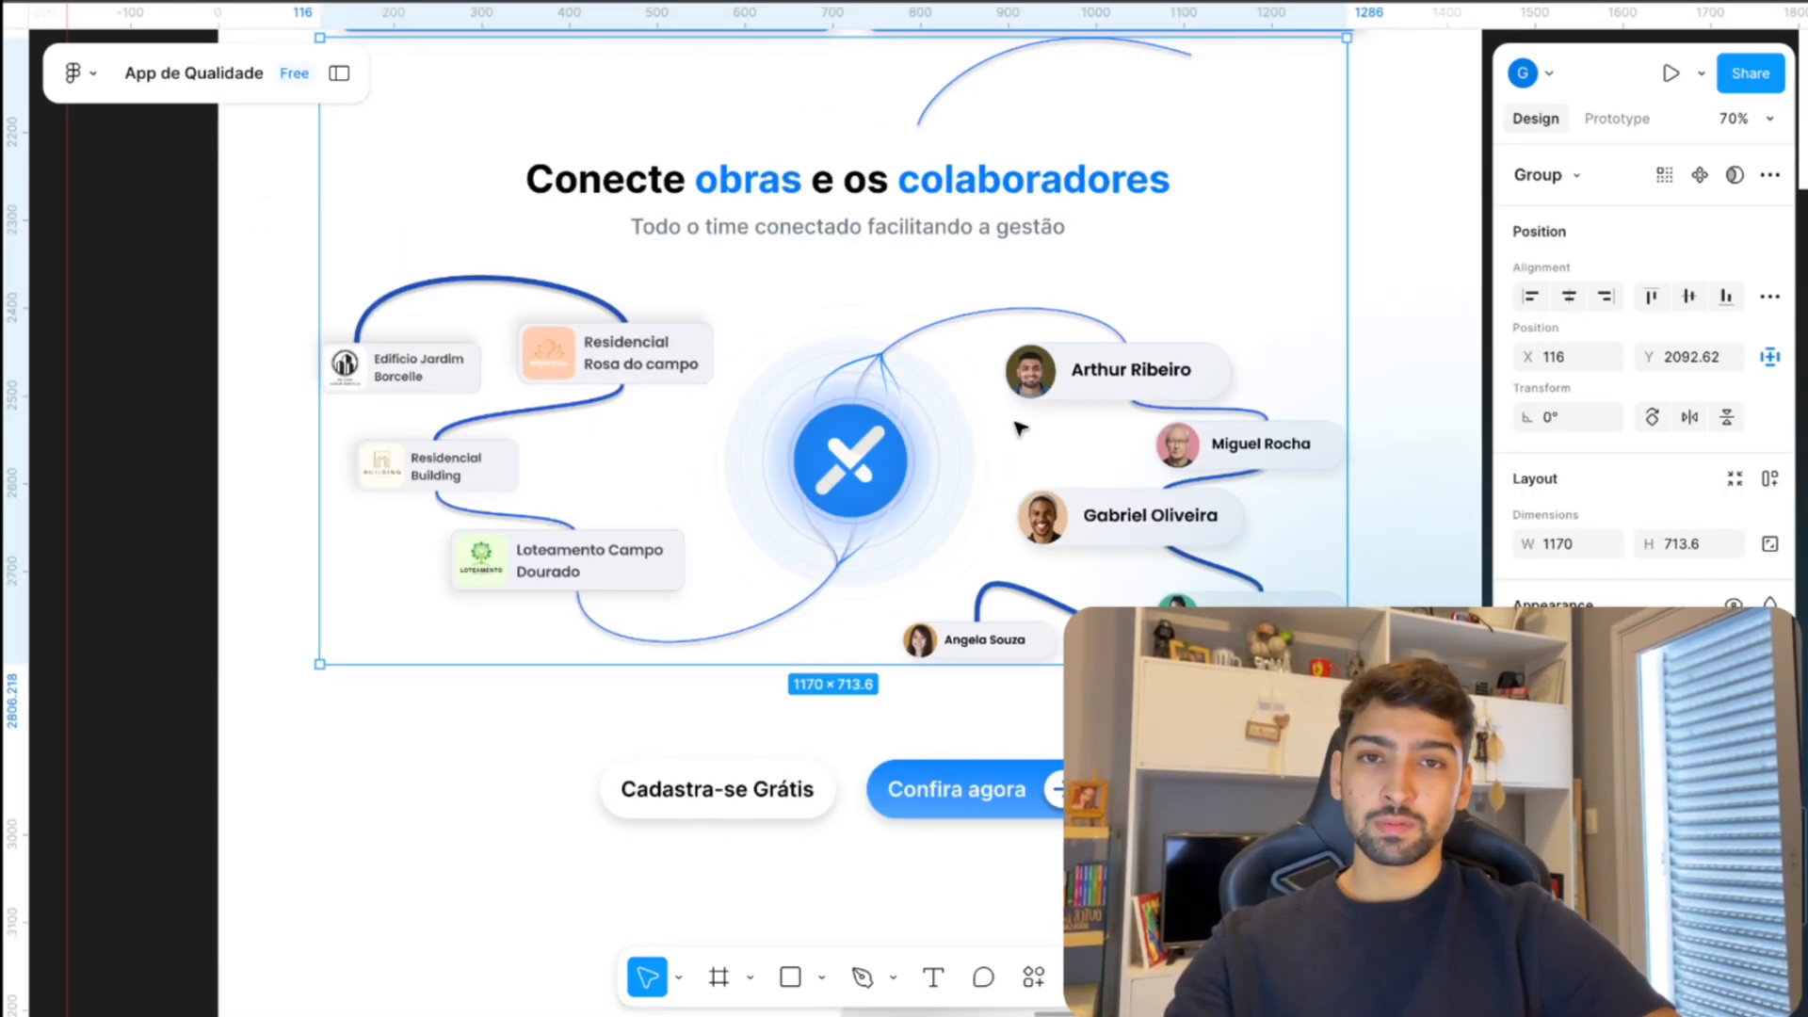
scroll(1017, 419, right, 2)
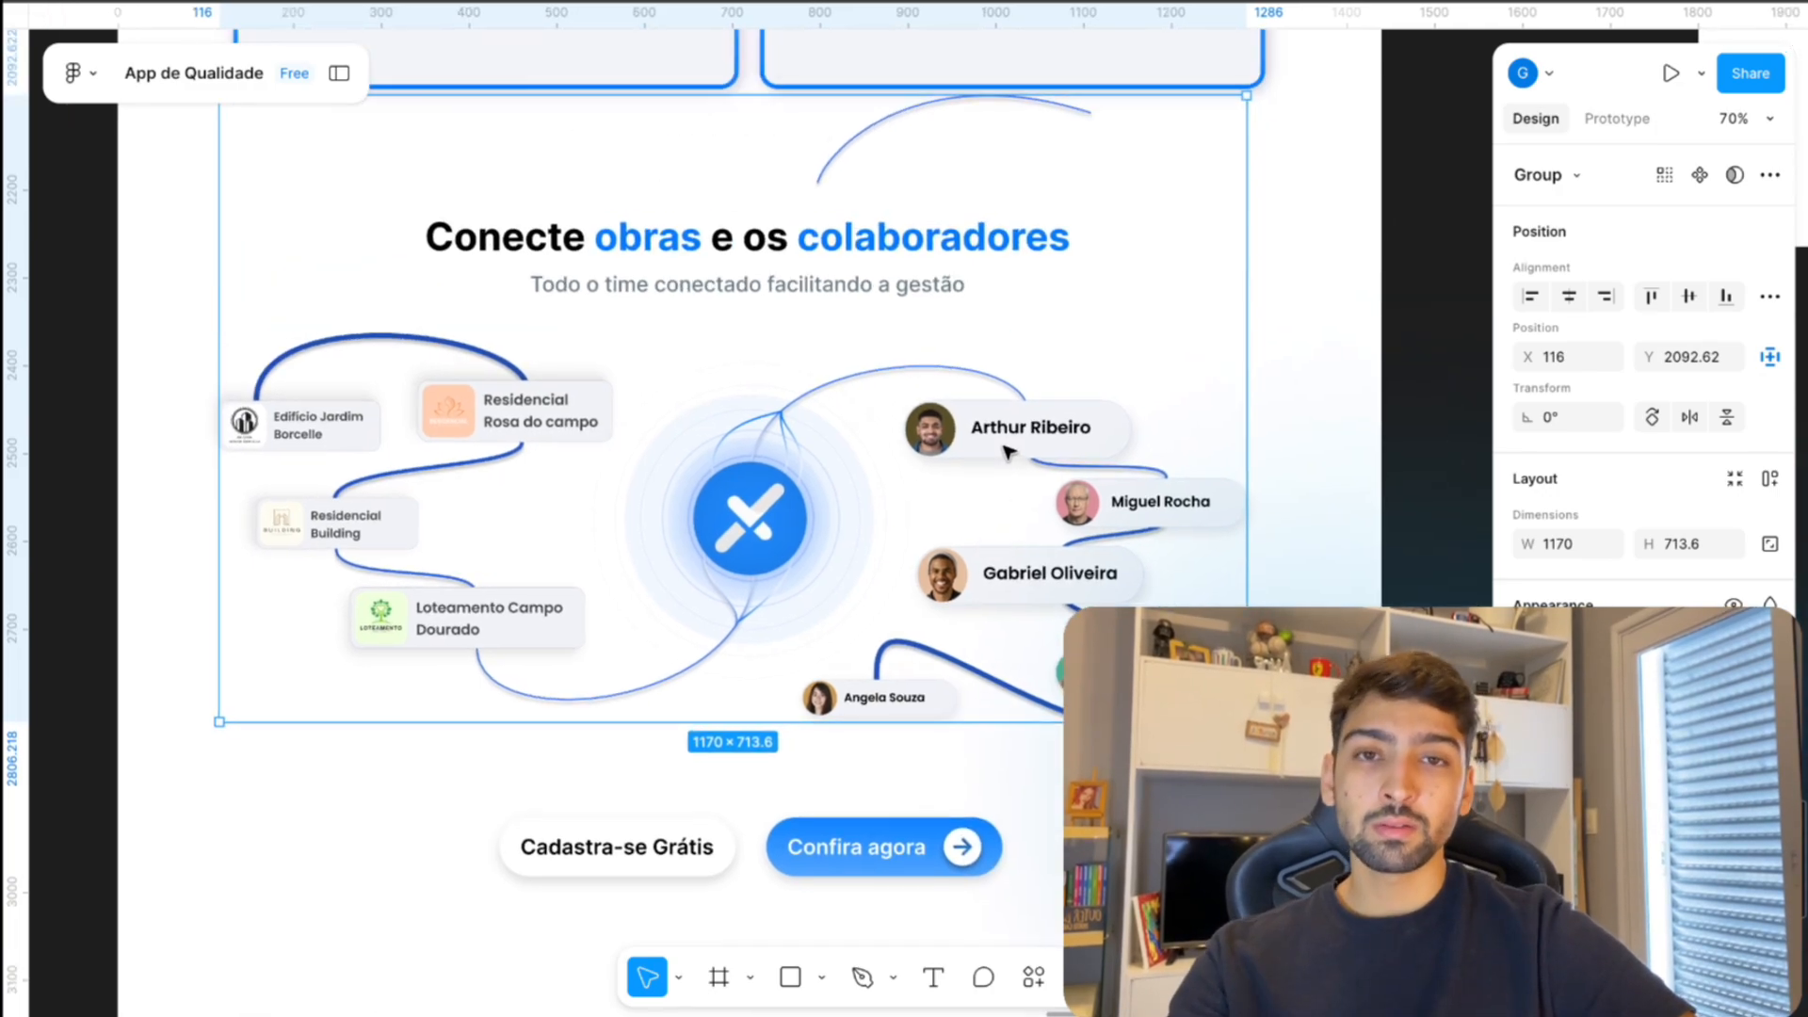
- Examine the mobile versions of the file-icons diagram and the collaborators diagram, selecting each group in turn
scroll(853, 479, up, 15)
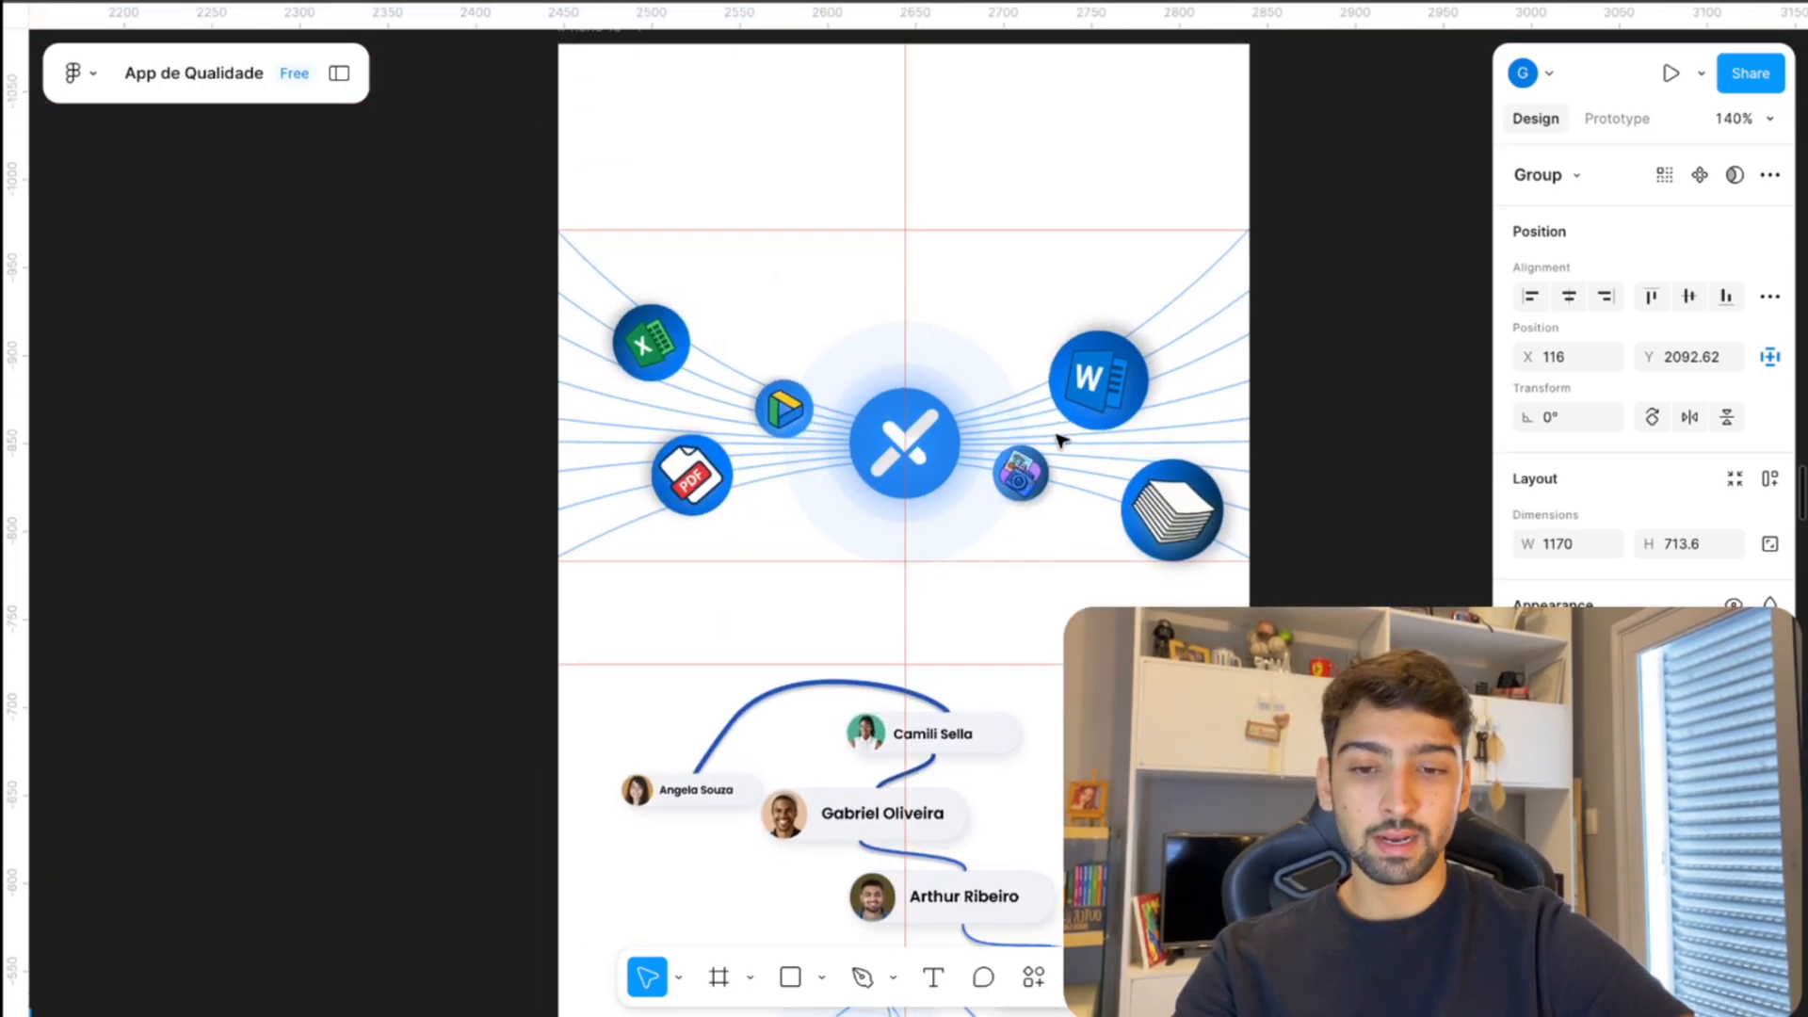
click(1026, 423)
scroll(1026, 424, down, 6)
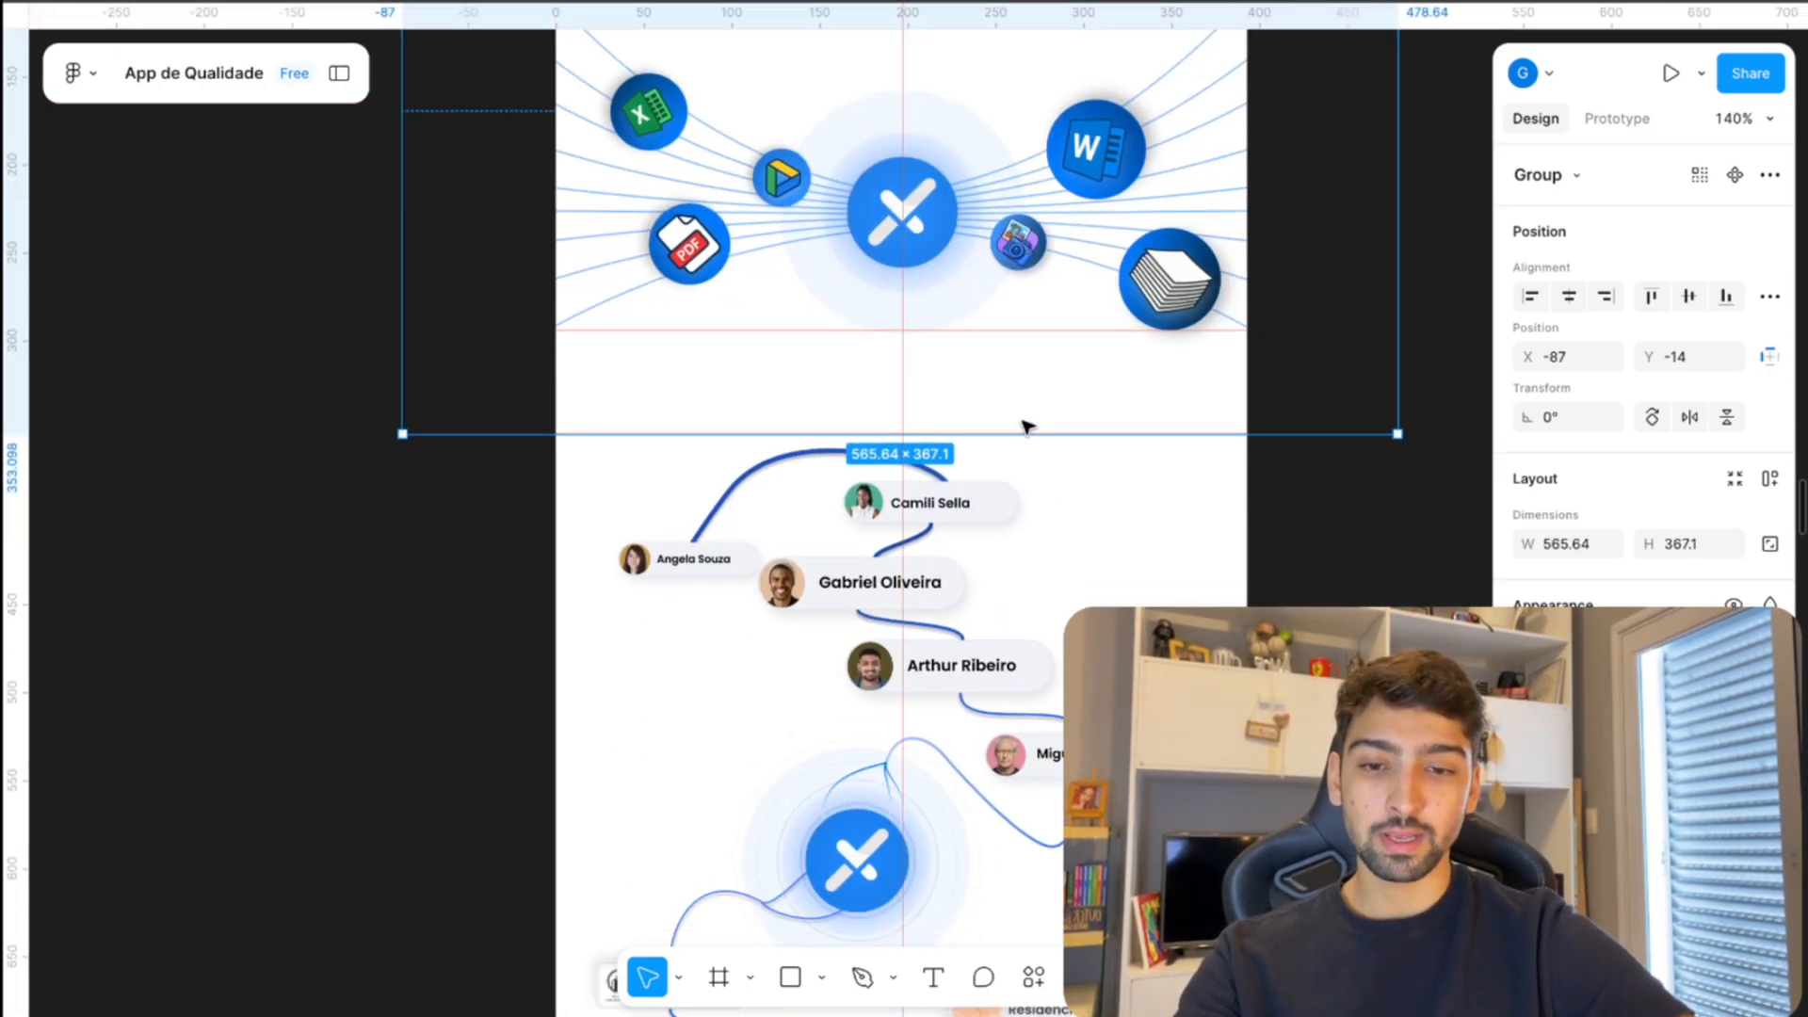
click(991, 575)
click(976, 447)
scroll(976, 446, down, 5)
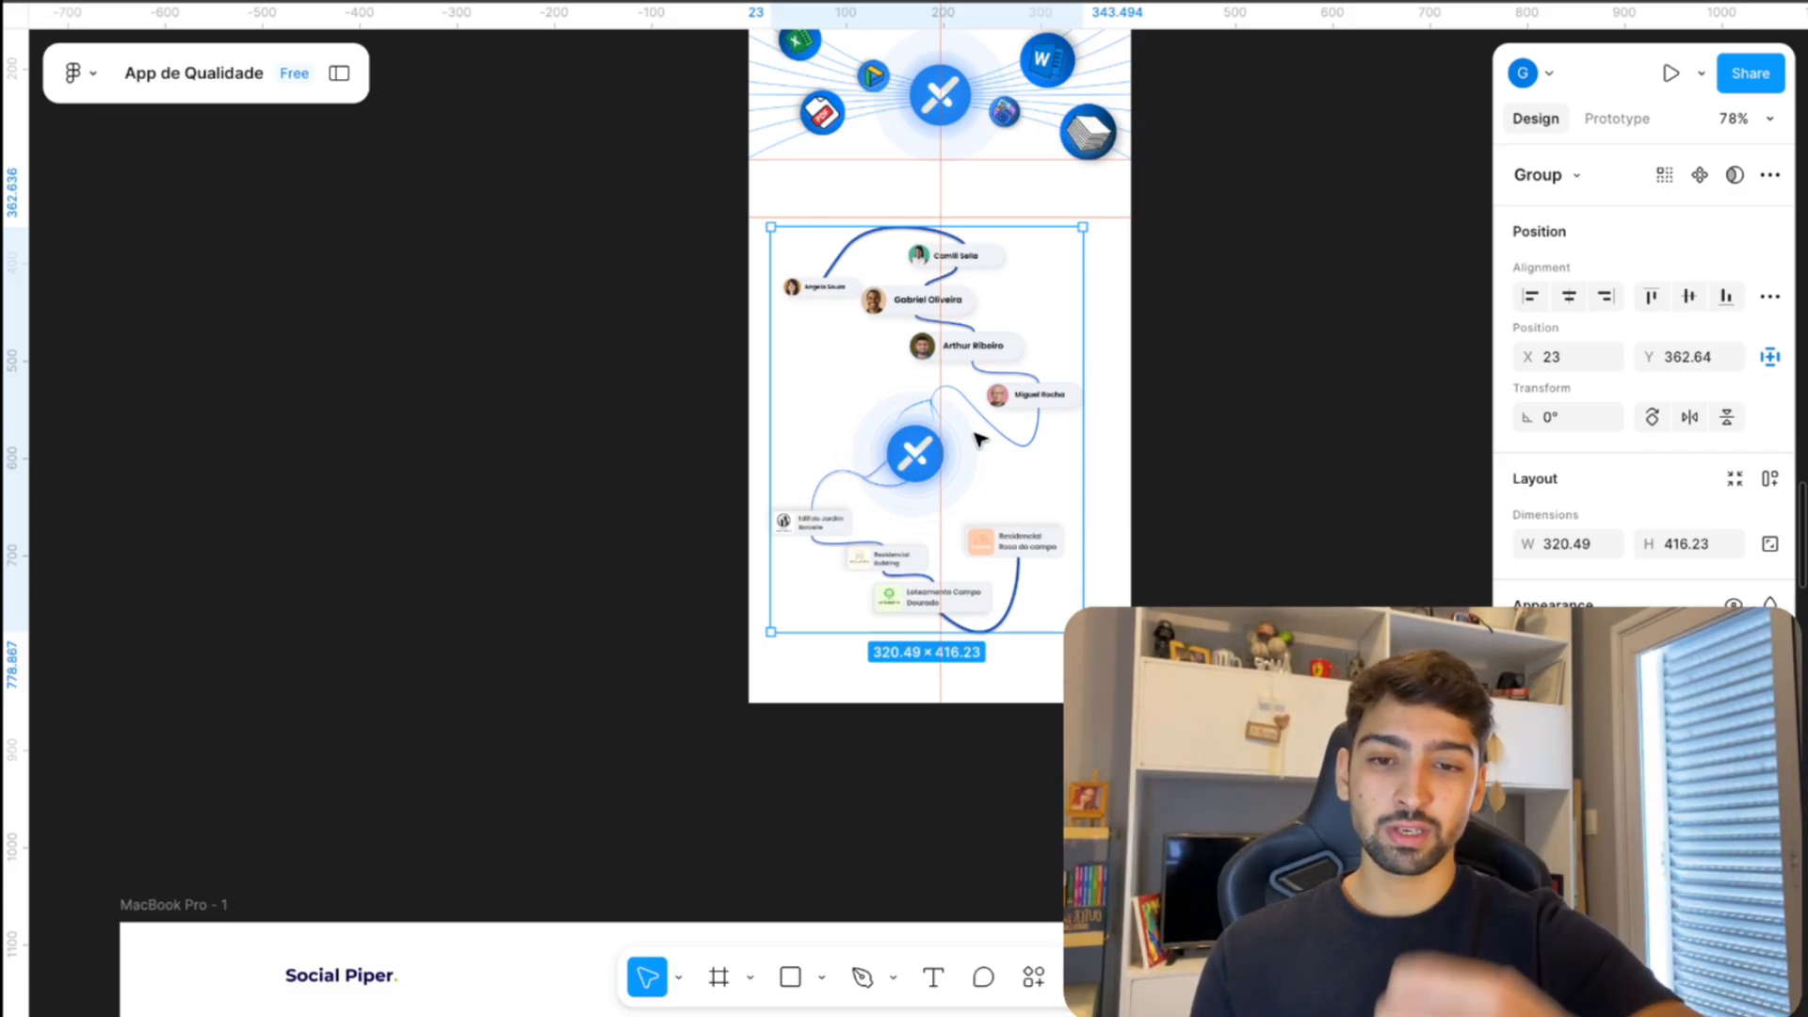
scroll(973, 436, up, 5)
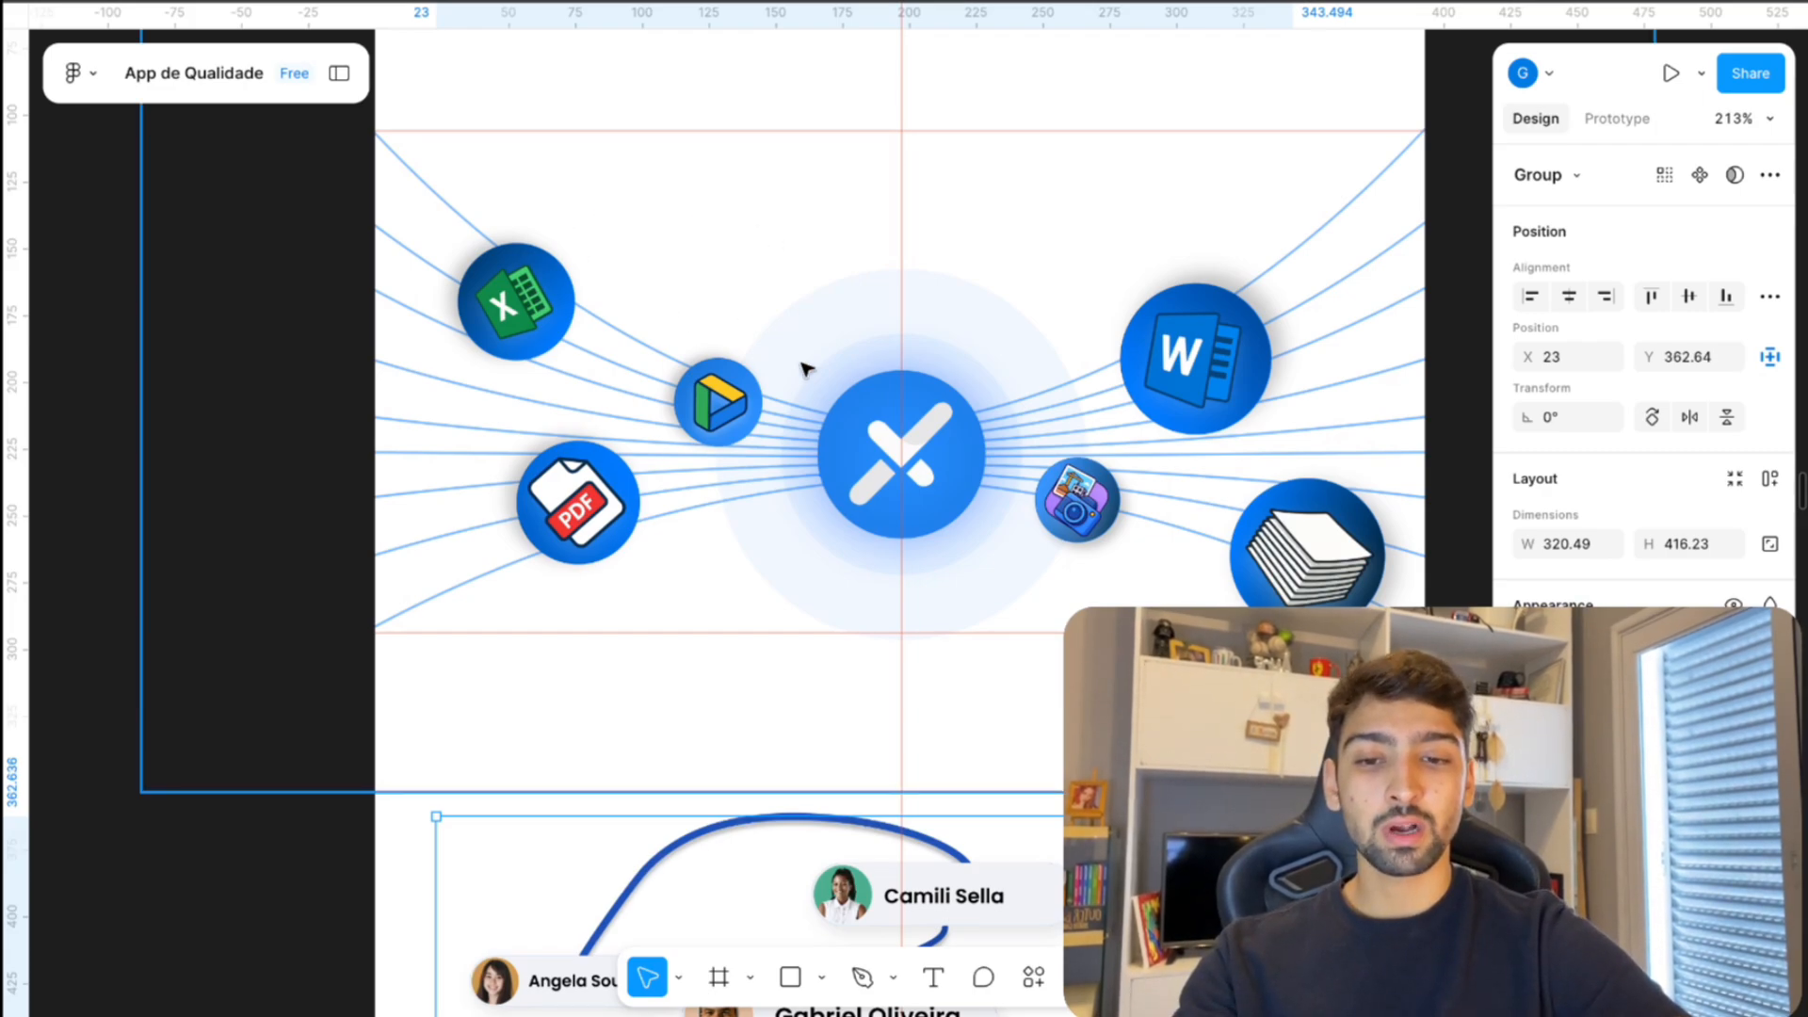
- Return to the desktop landing page and review the file-icons diagram and the "Tudo que você precisa e muito mais" section
scroll(850, 406, down, 3)
scroll(851, 406, left, 10)
scroll(850, 405, down, 8)
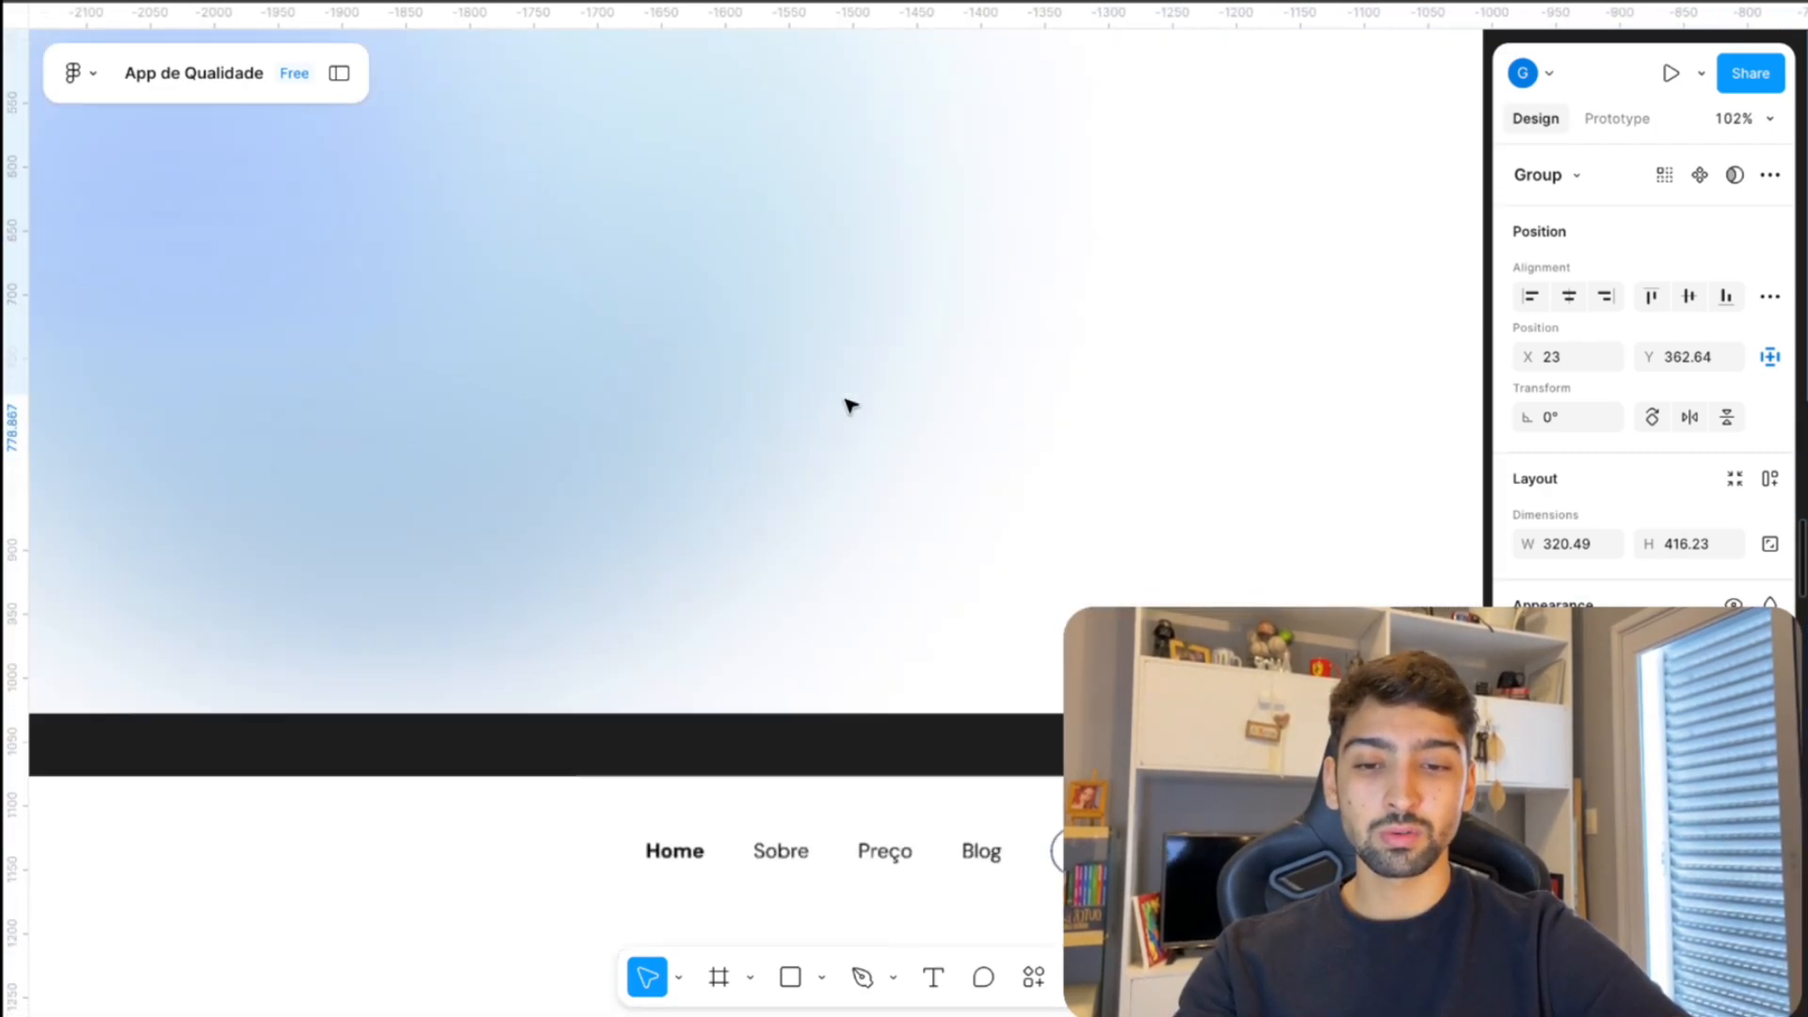
scroll(850, 406, down, 4)
scroll(850, 406, down, 3)
scroll(730, 697, down, 3)
scroll(730, 697, up, 6)
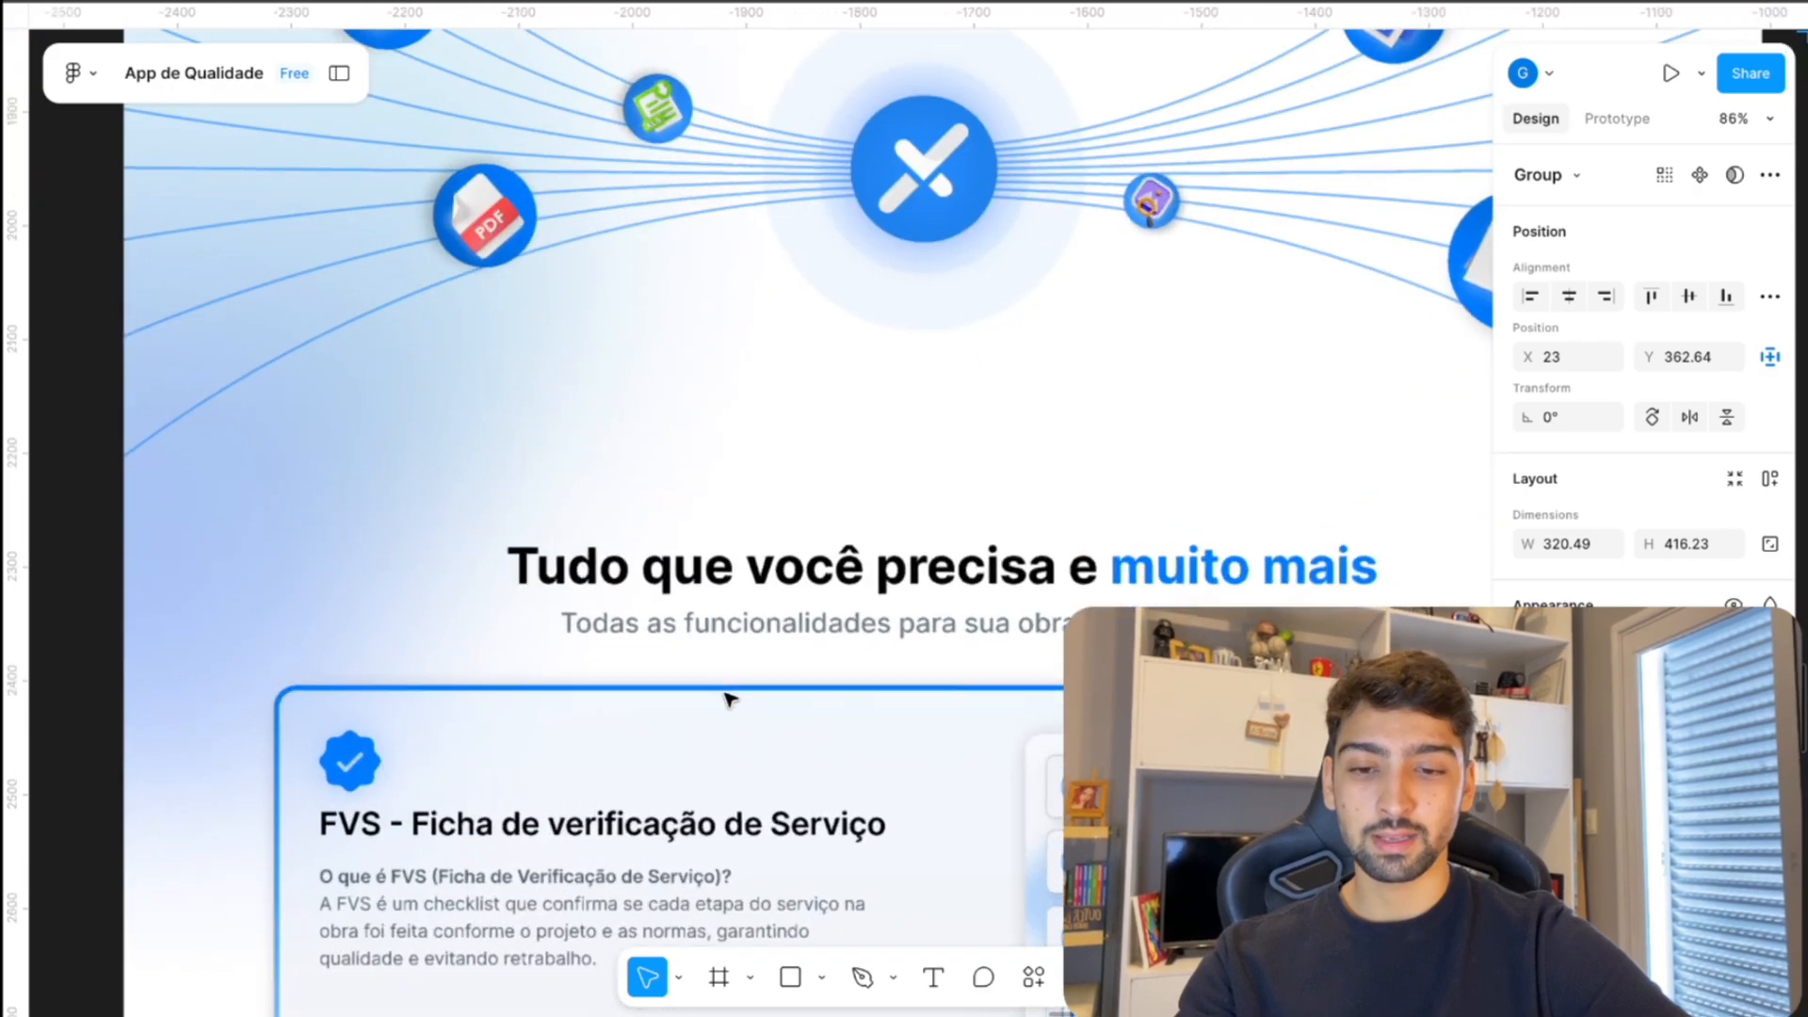
scroll(848, 527, down, 2)
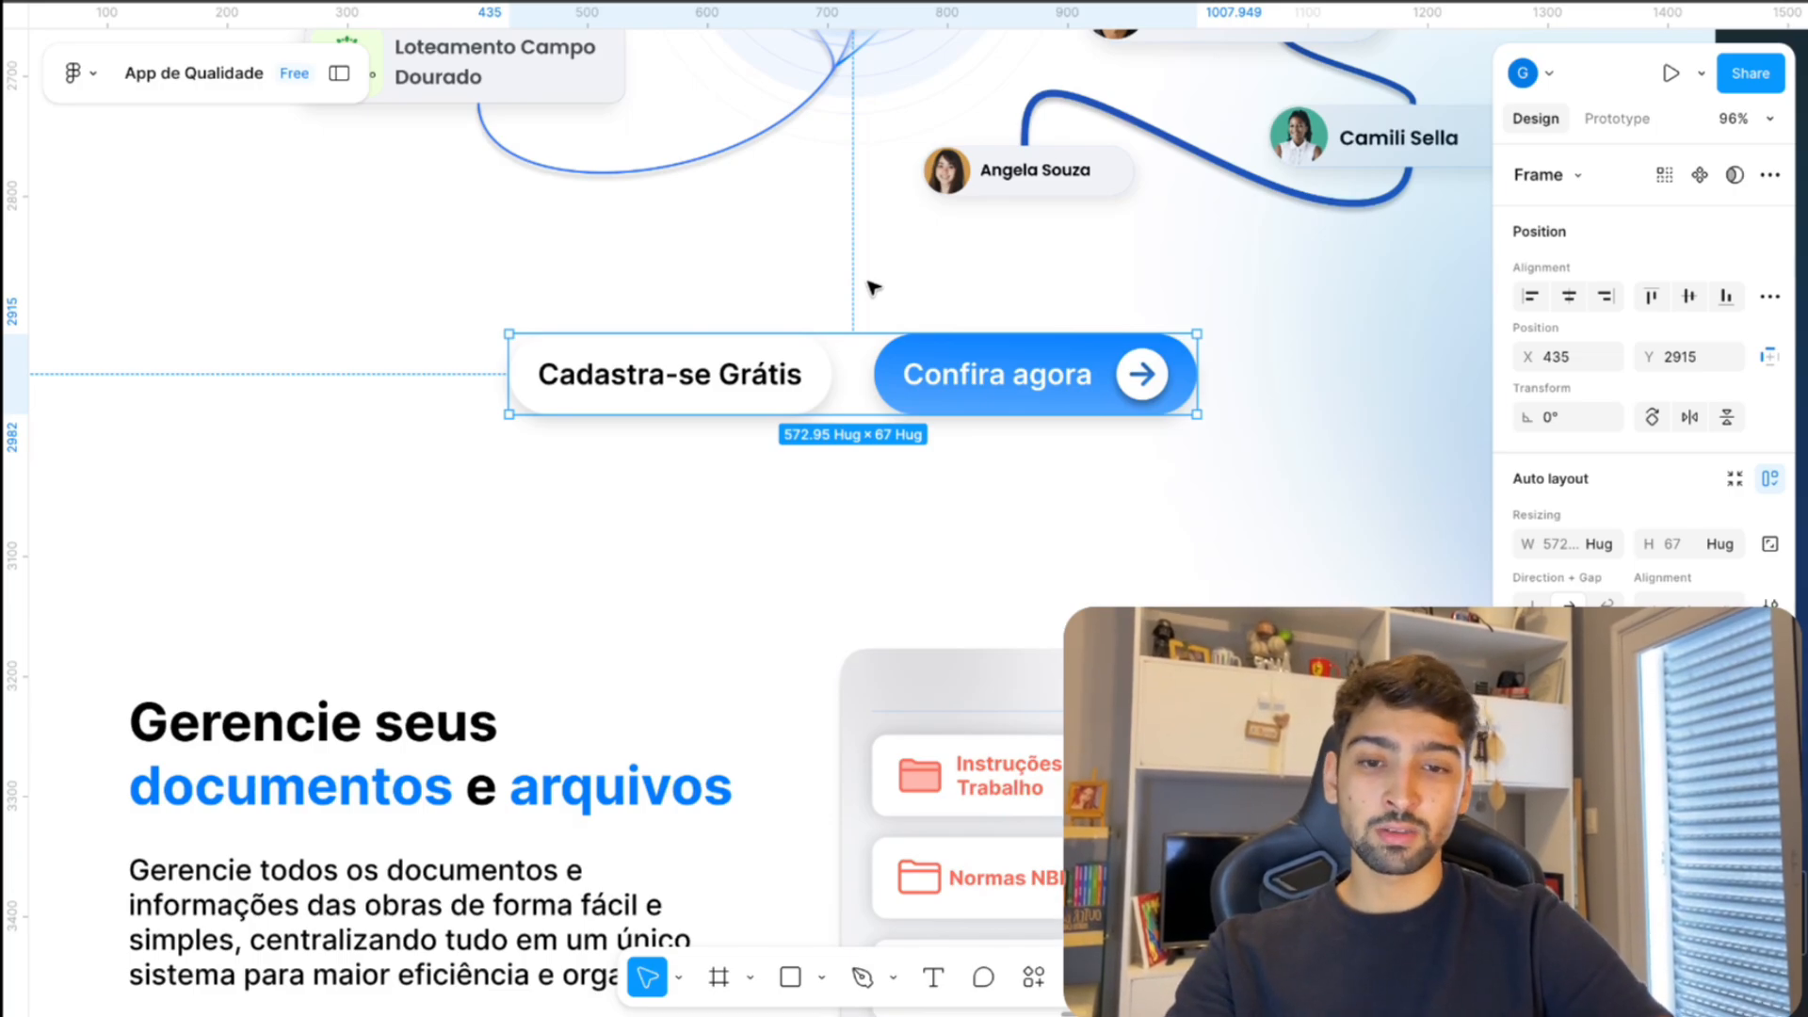
- Compare the Social Piper pricing template with its adapted version showing the Teste Grátis, Obra Inicial and Construtoras plans
scroll(867, 331, down, 5)
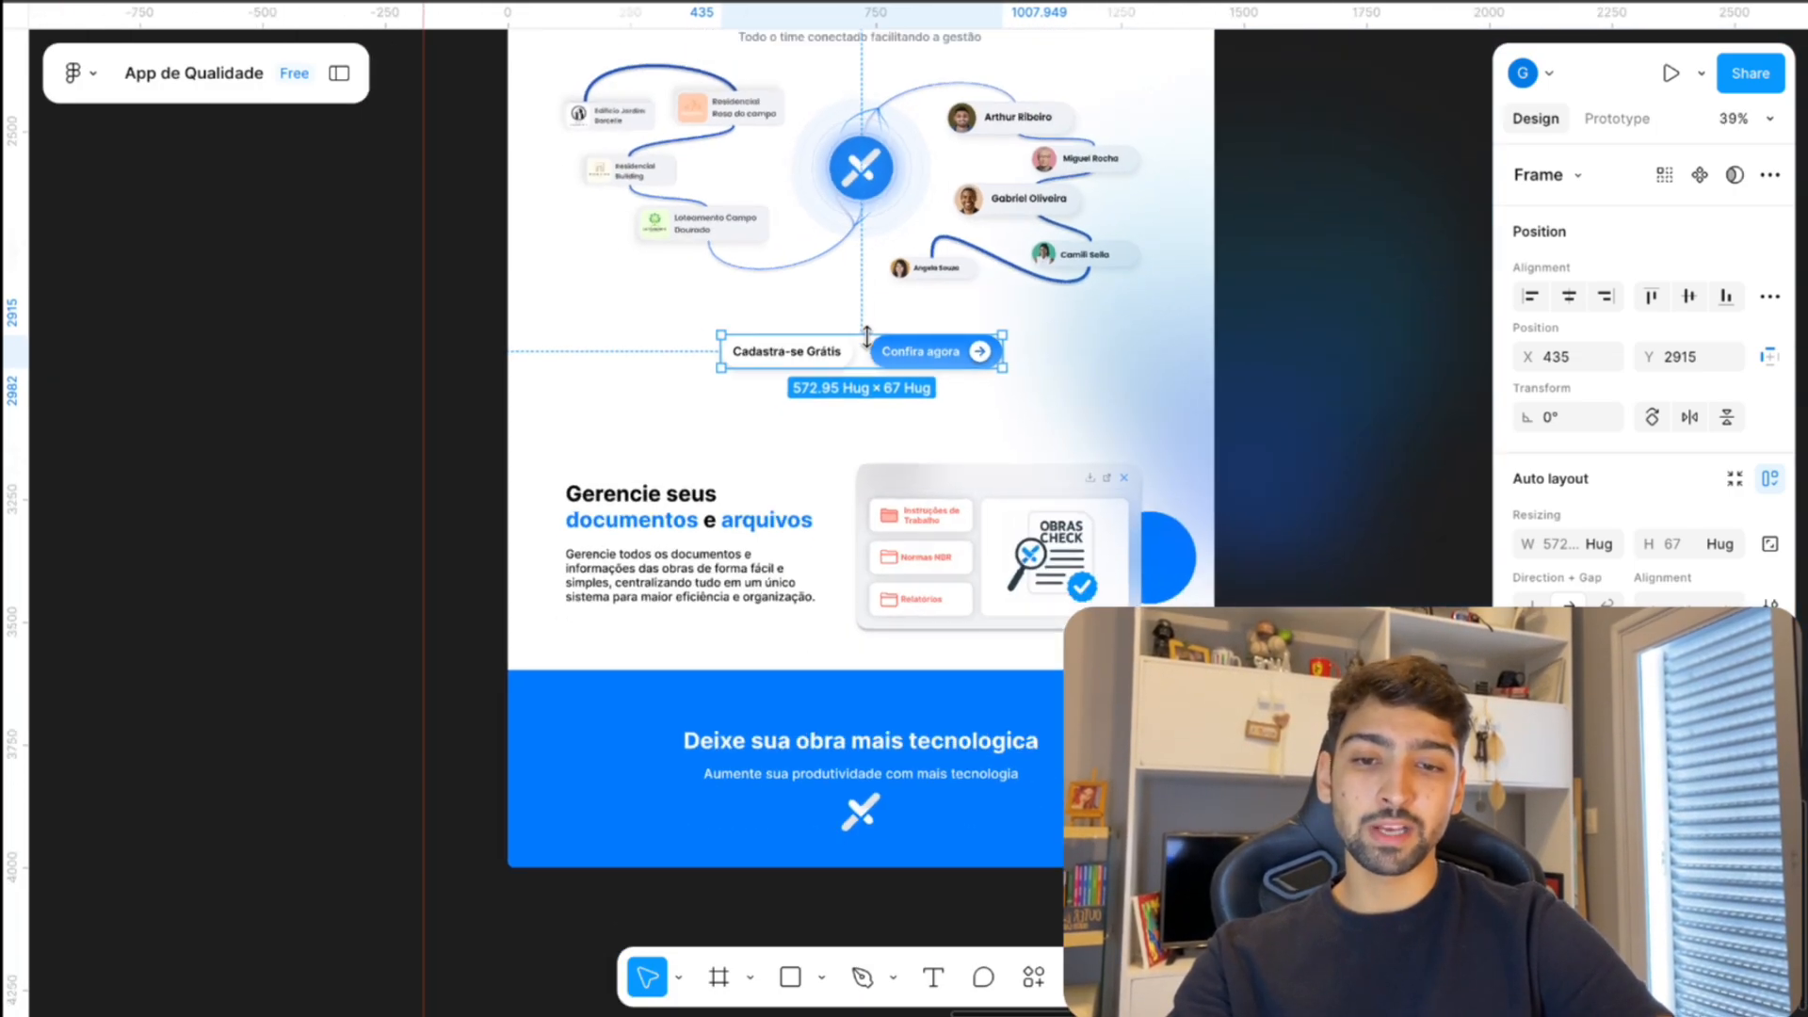
scroll(871, 339, right, 15)
scroll(874, 343, up, 5)
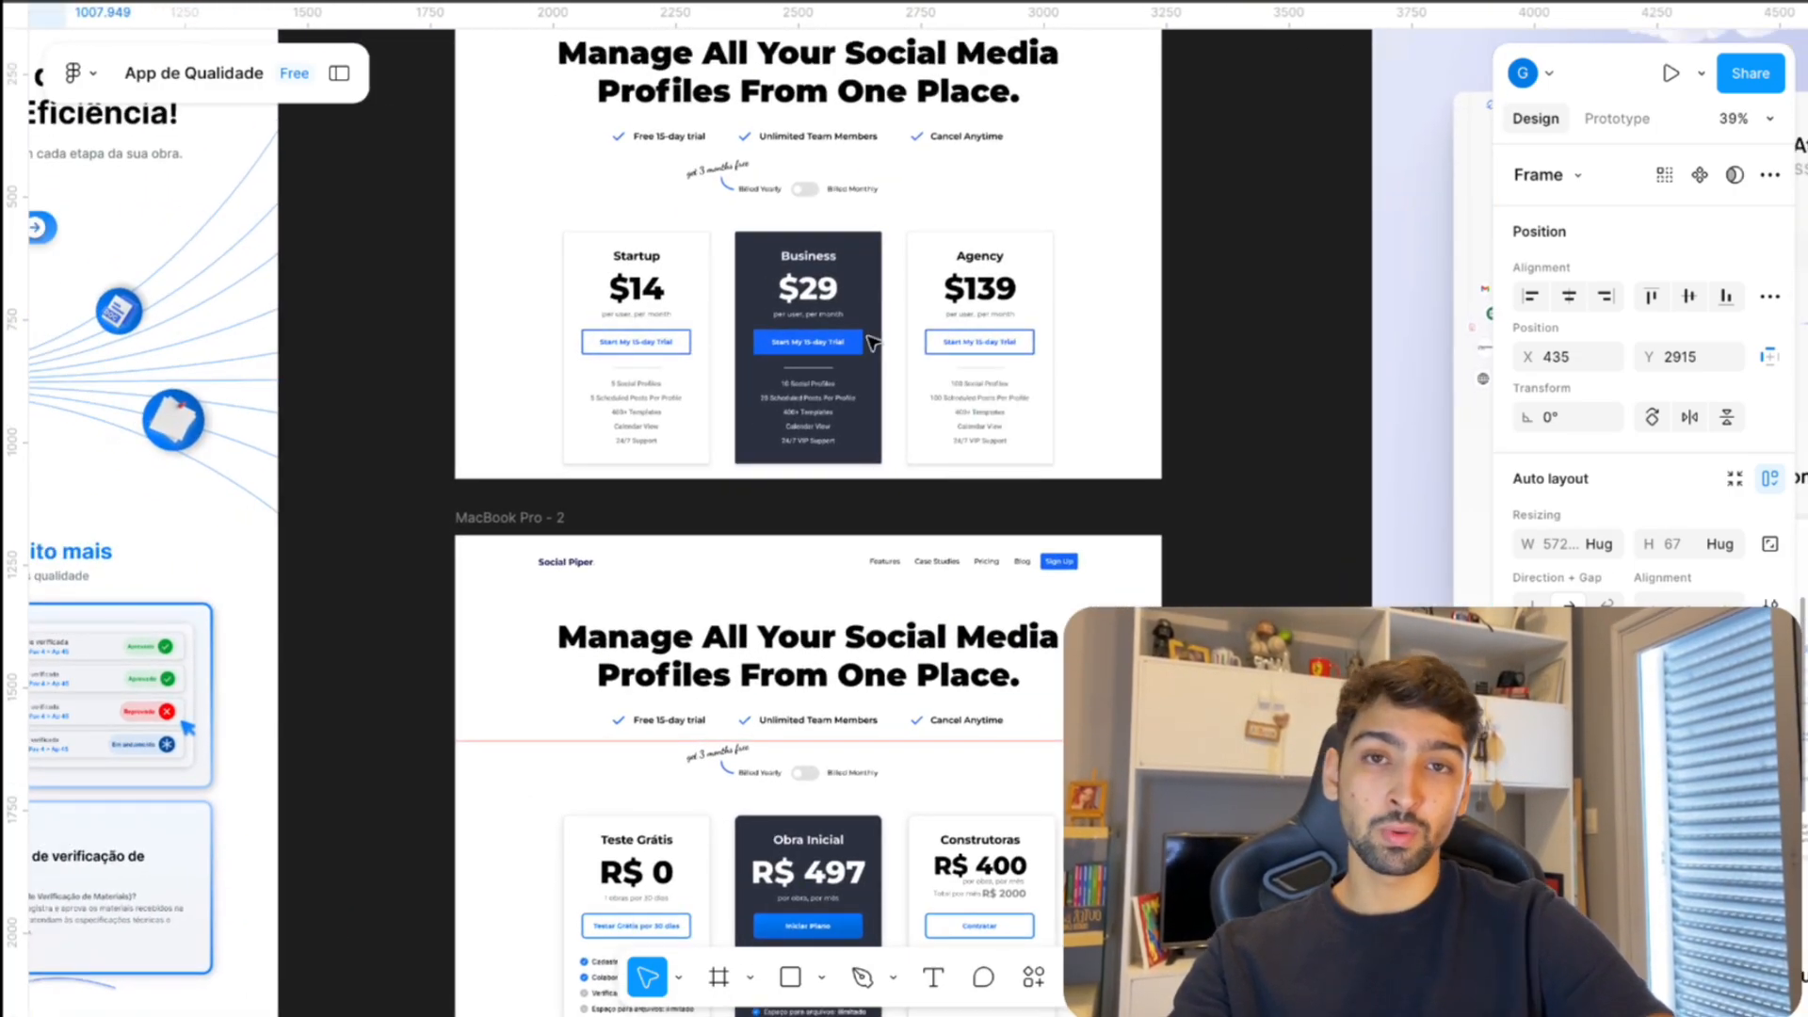
scroll(874, 343, down, 5)
scroll(942, 292, up, 5)
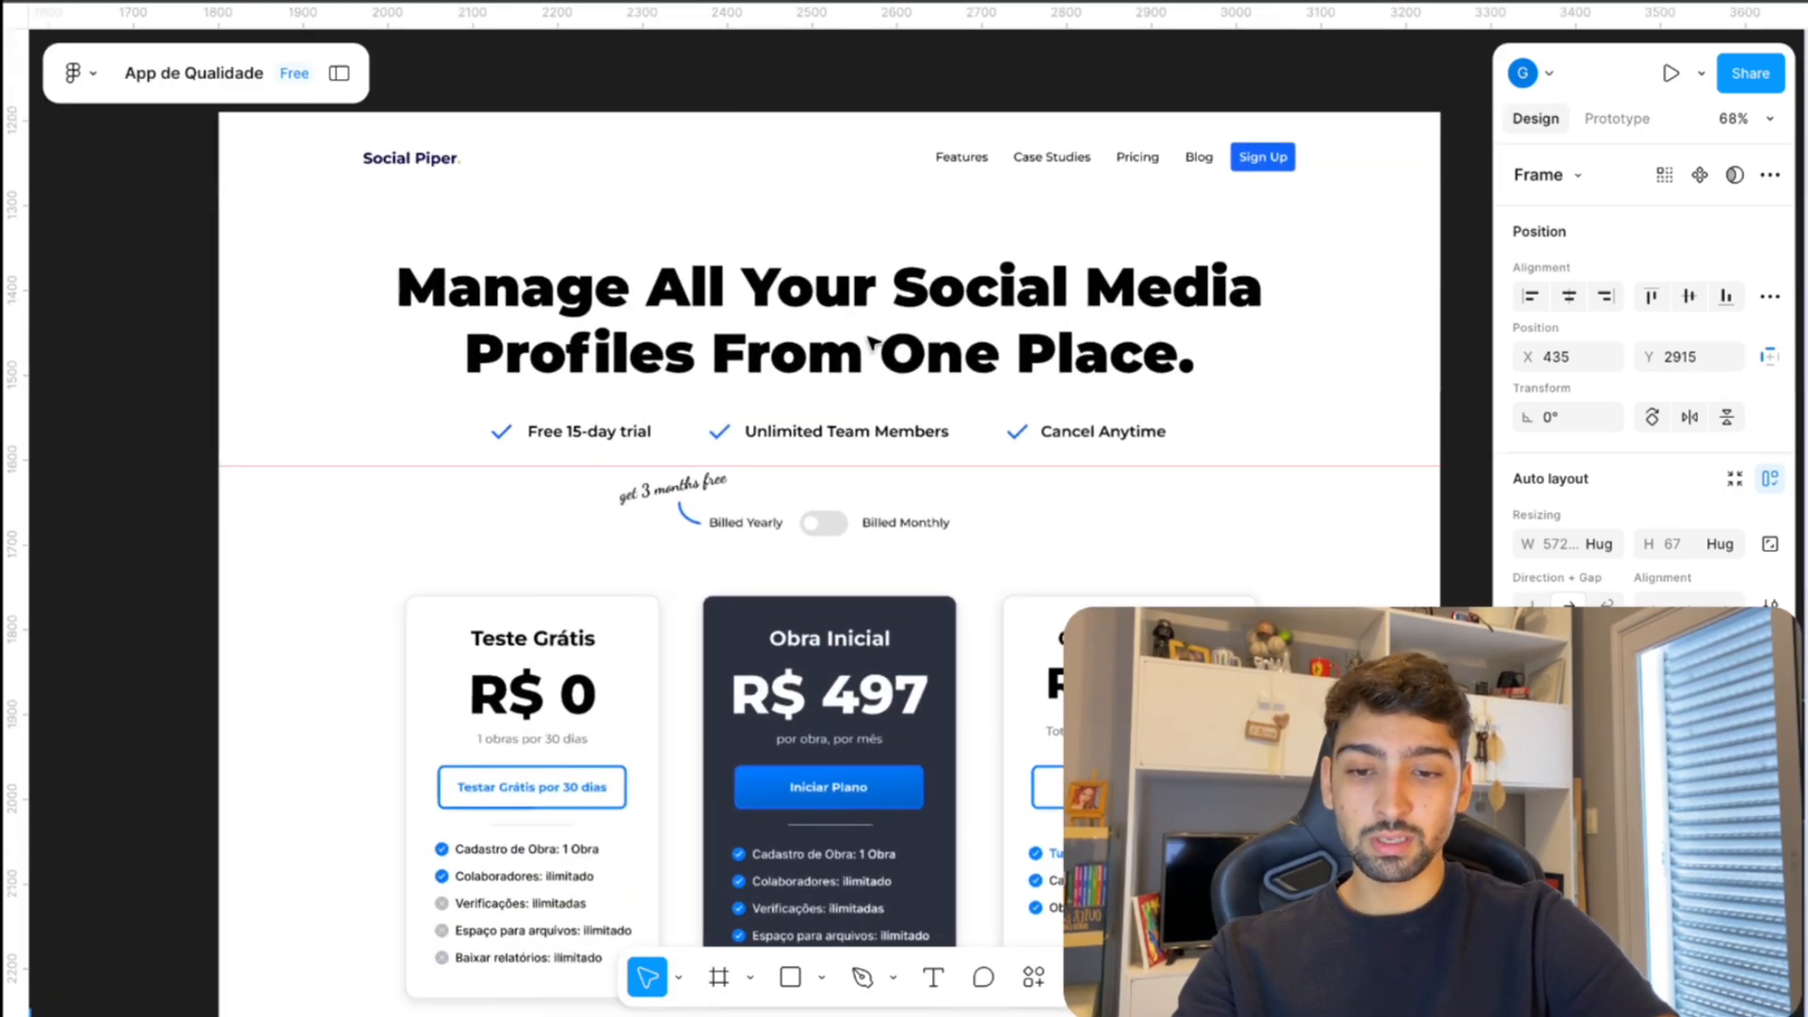
scroll(958, 279, up, 1)
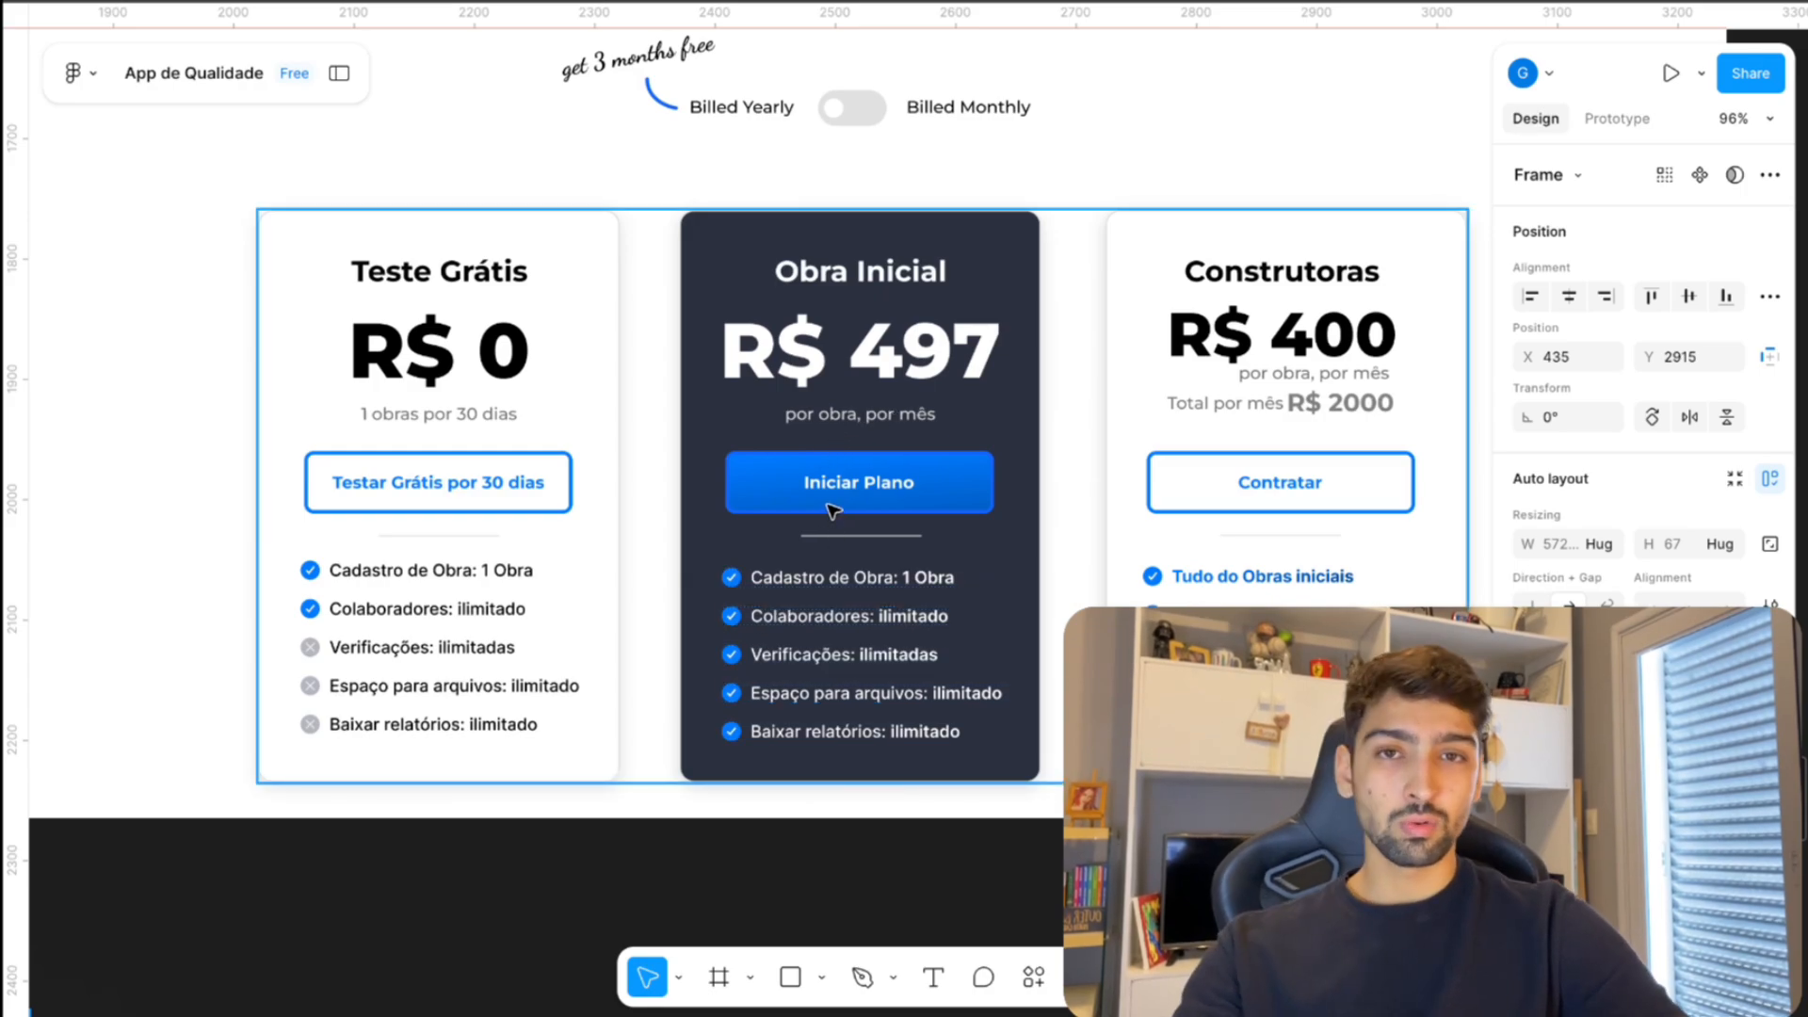
scroll(833, 510, down, 5)
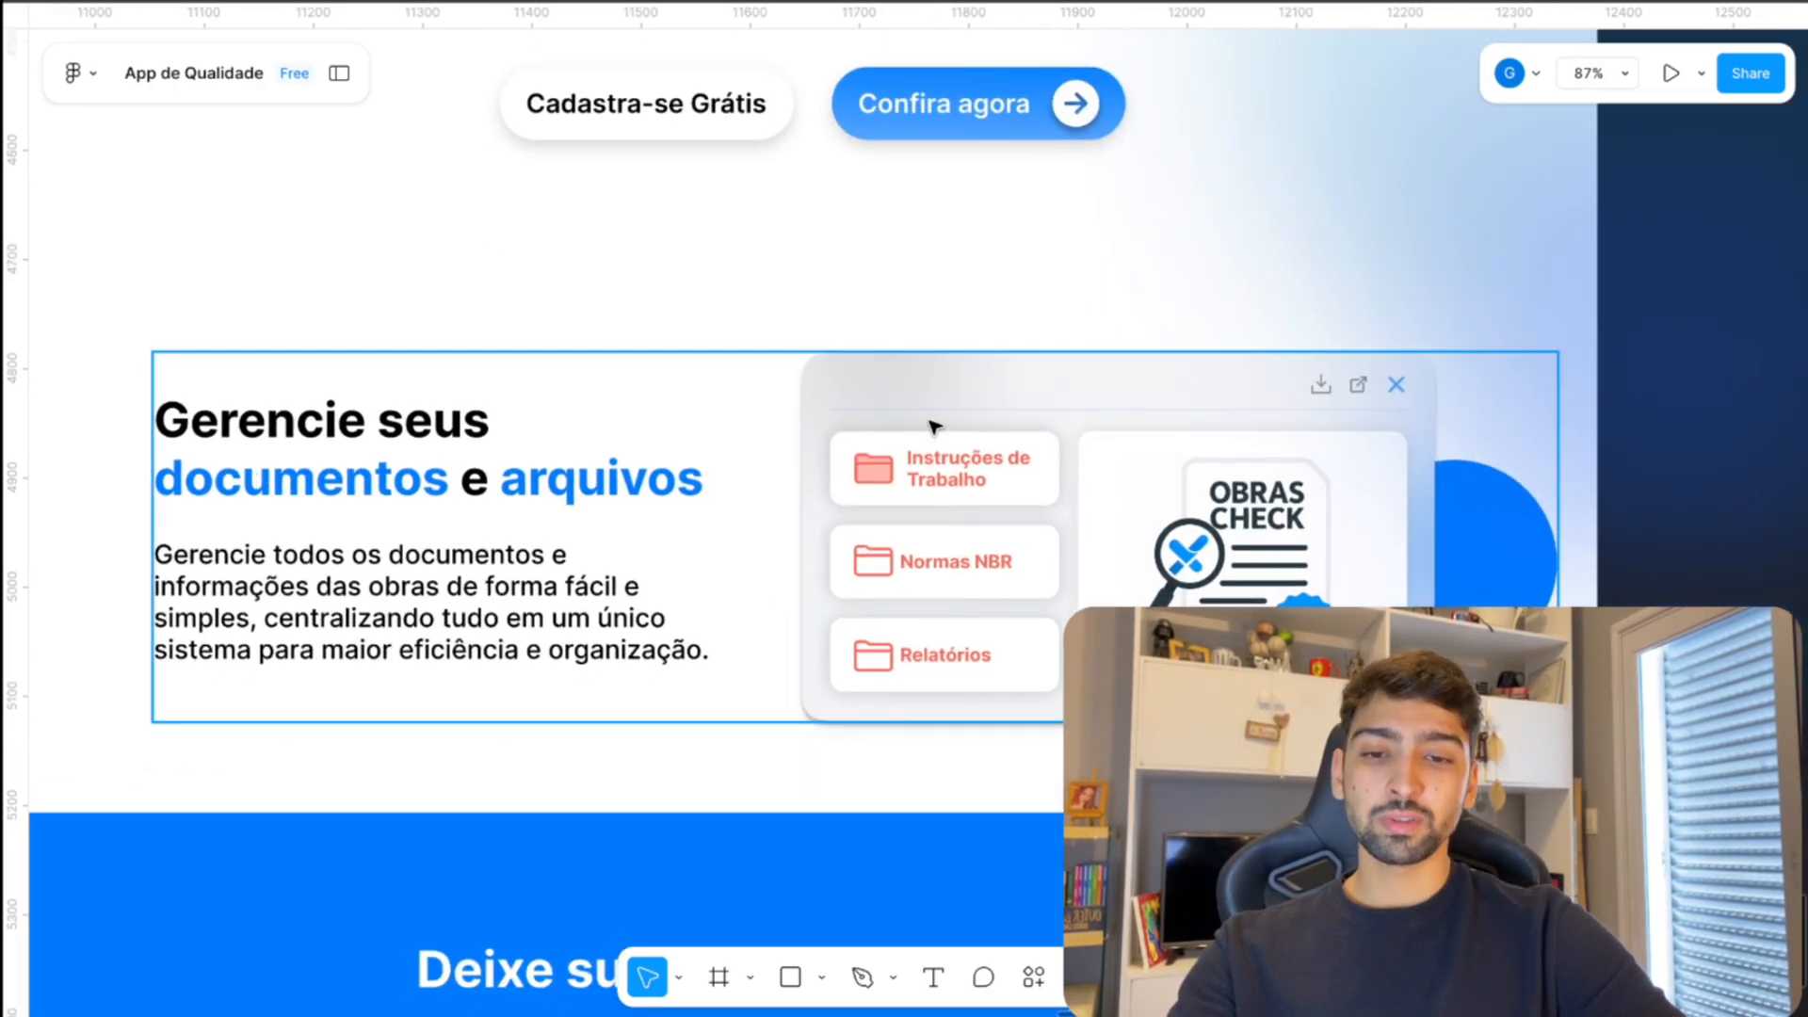
- Select the documents window illustration group in the "Gerencie seus documentos e arquivos" section and inspect it
click(1007, 397)
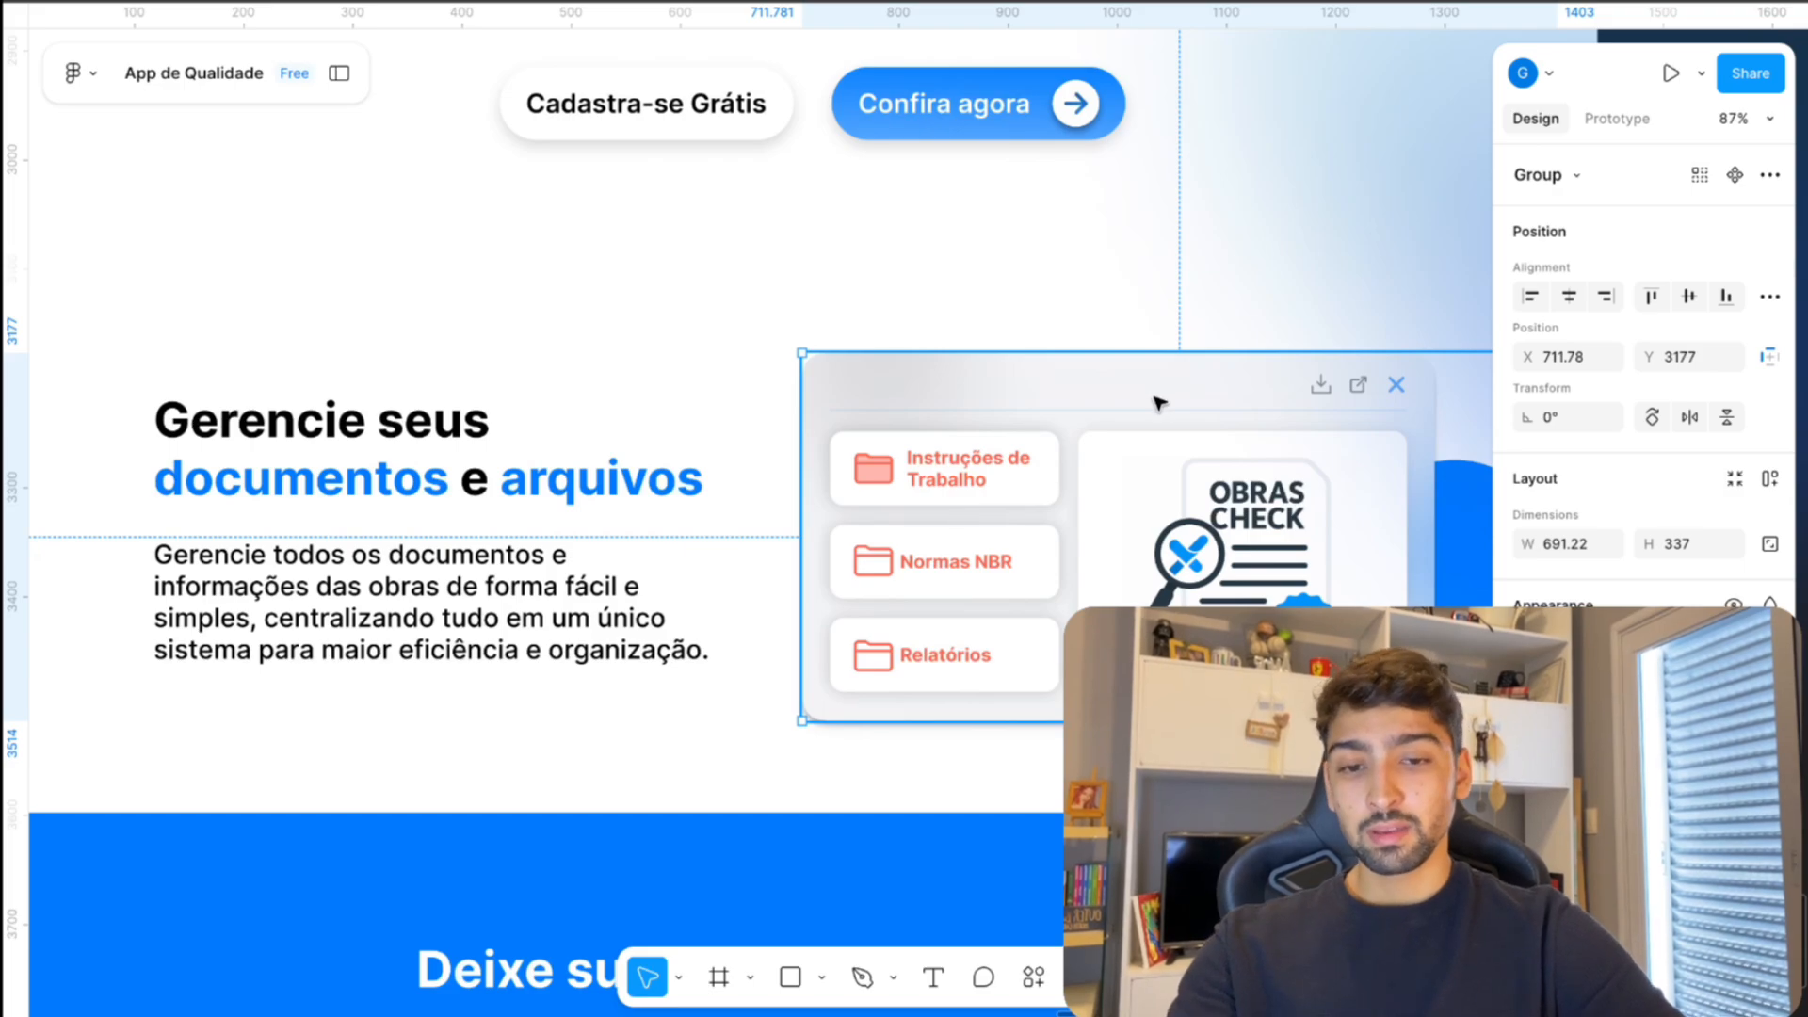
key(shift+a)
scroll(1159, 403, right, 2)
scroll(1158, 403, down, 1)
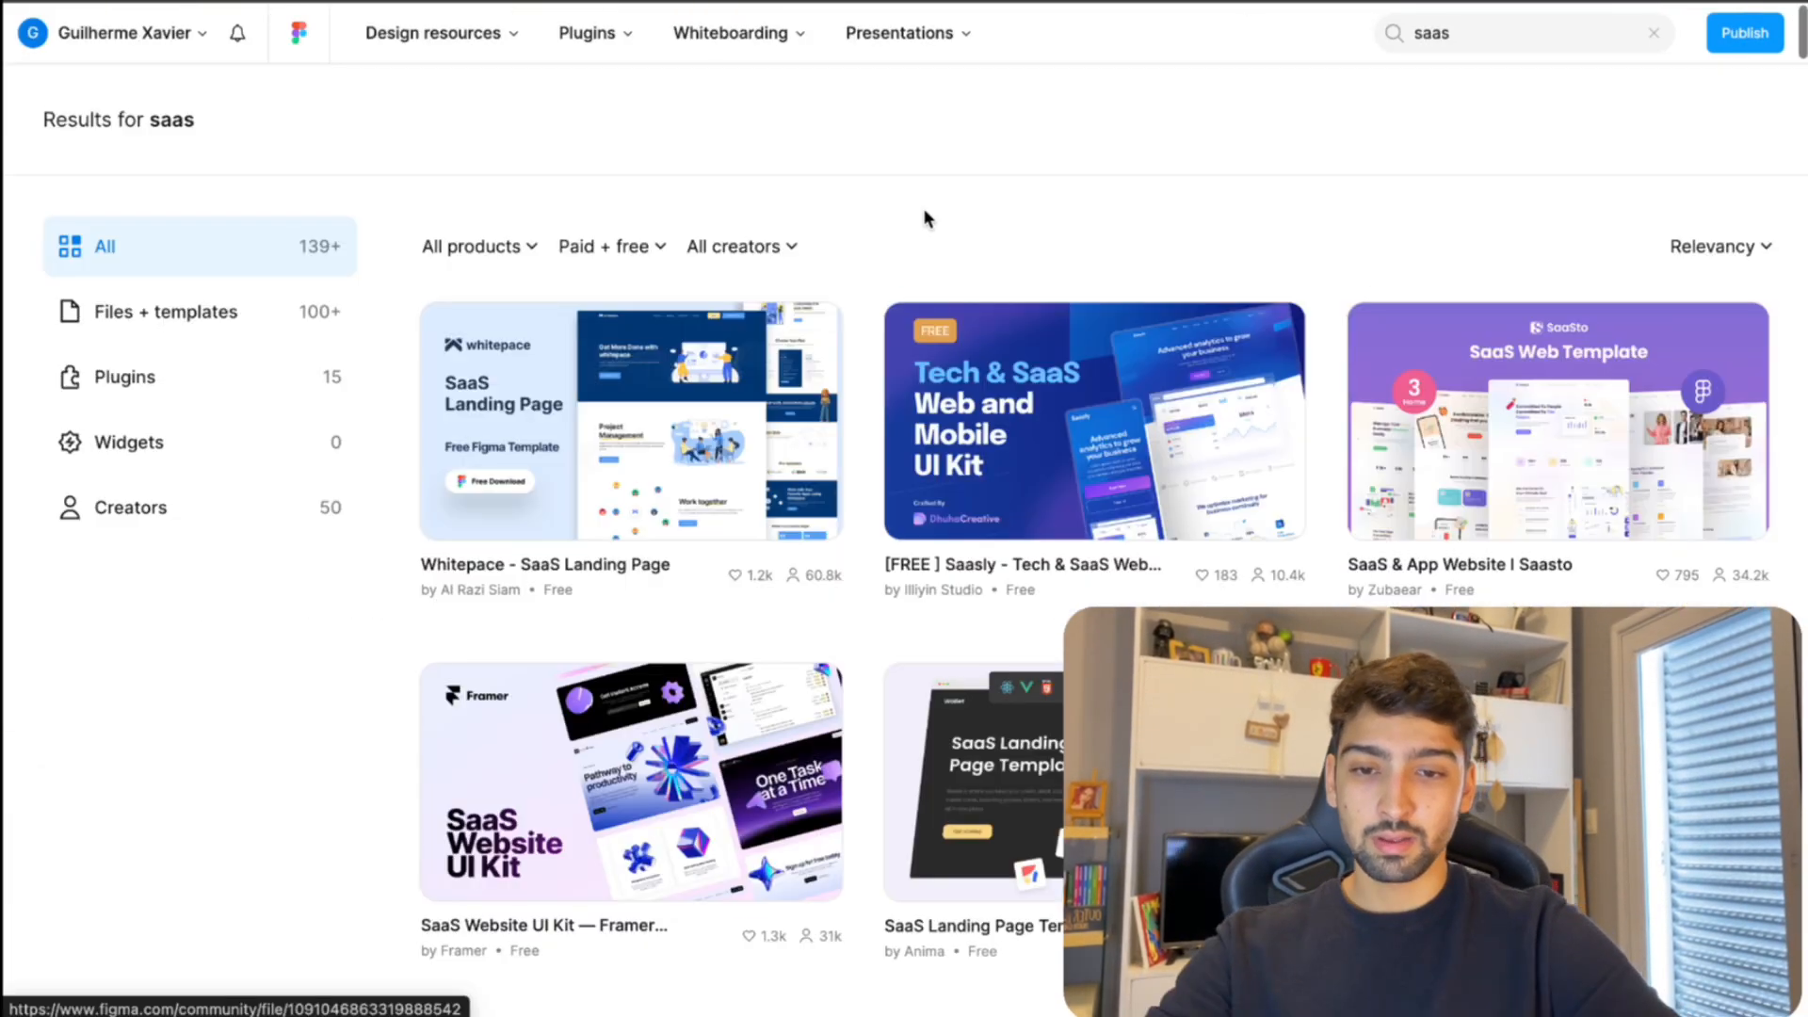
- Switch to Figma Community, search for "blur" and look through the resulting files
click(1440, 33)
text(blur)
key(Return)
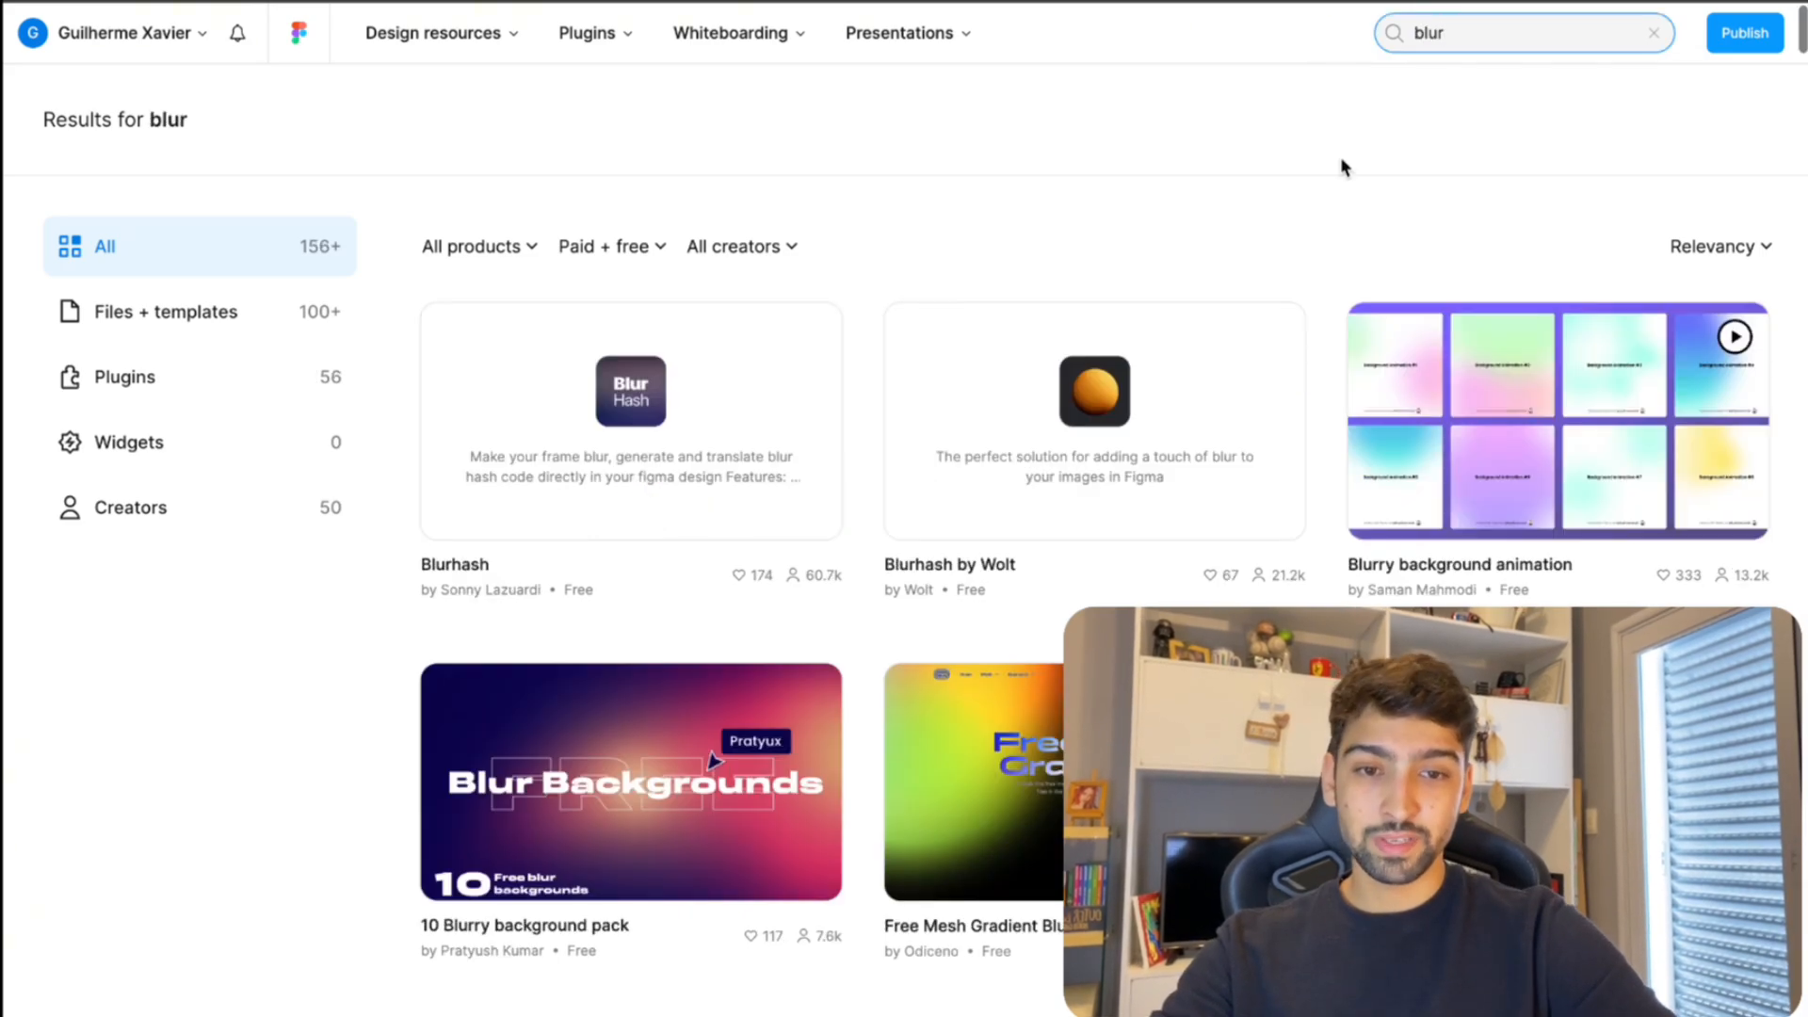
scroll(1092, 565, down, 5)
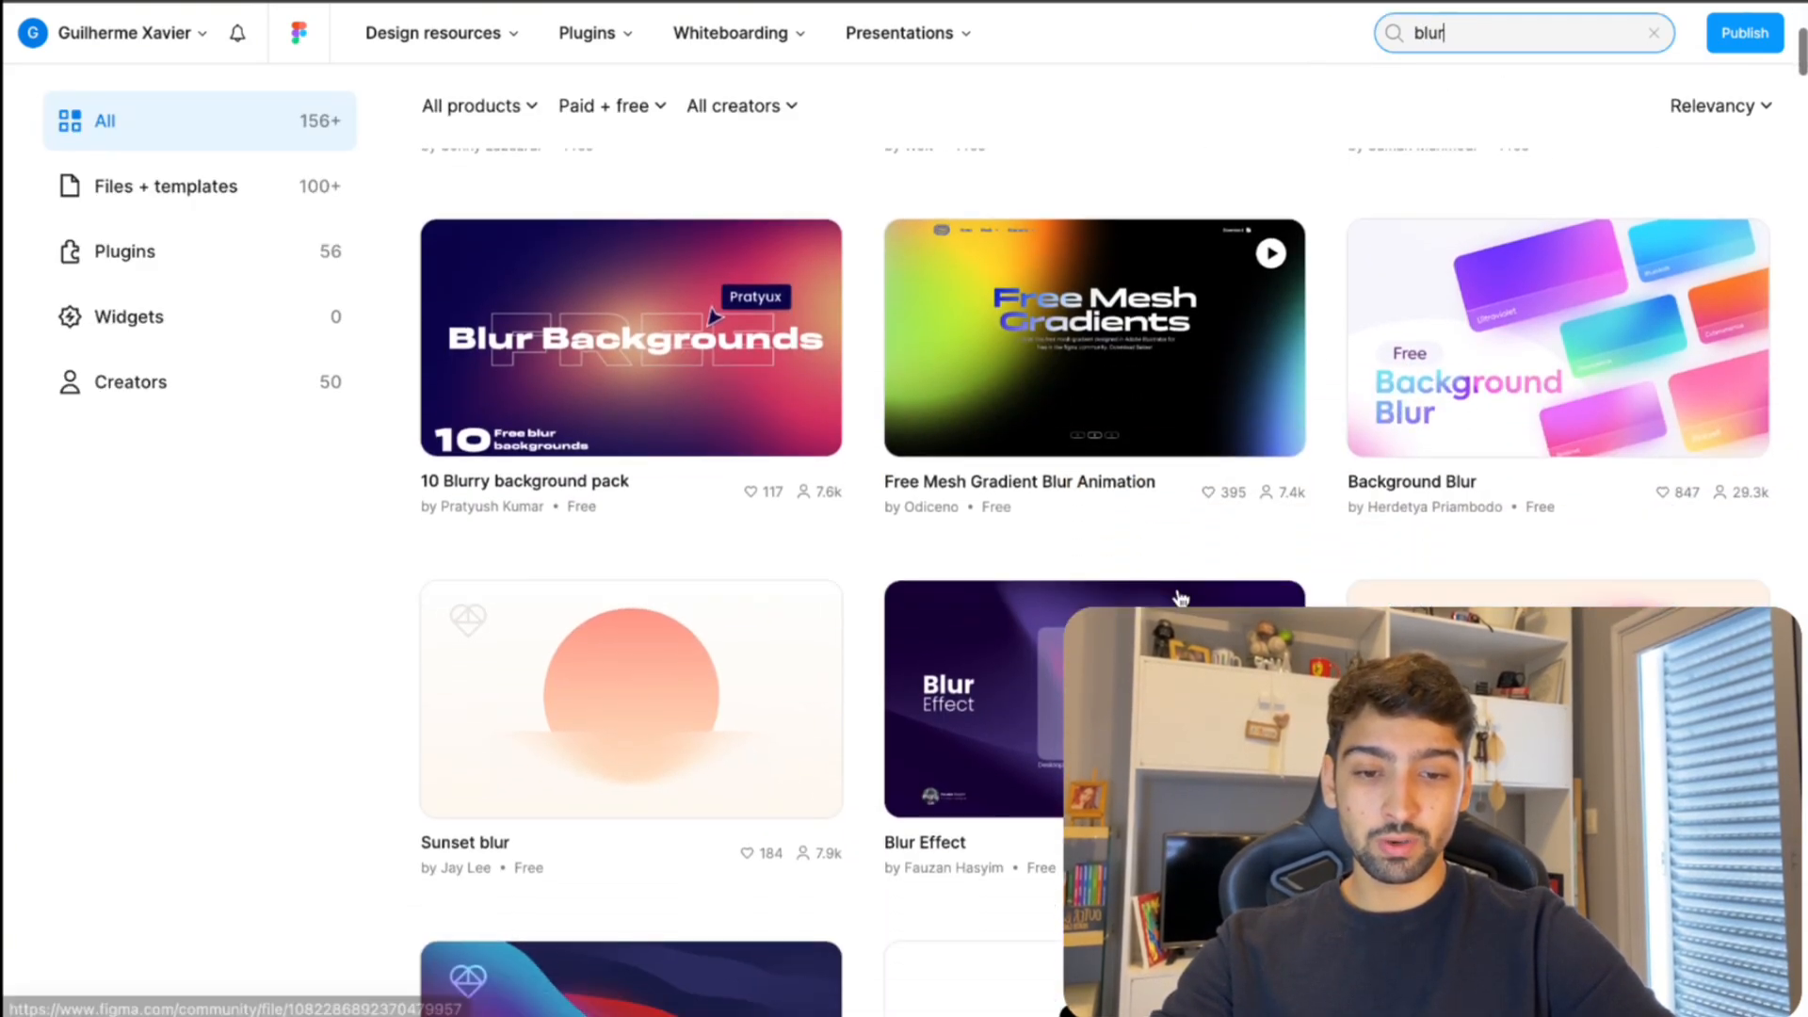
- Open the Blur Effect community file and inspect how its large Desktop glass rectangle blurs the background image
scroll(713, 250, down, 2)
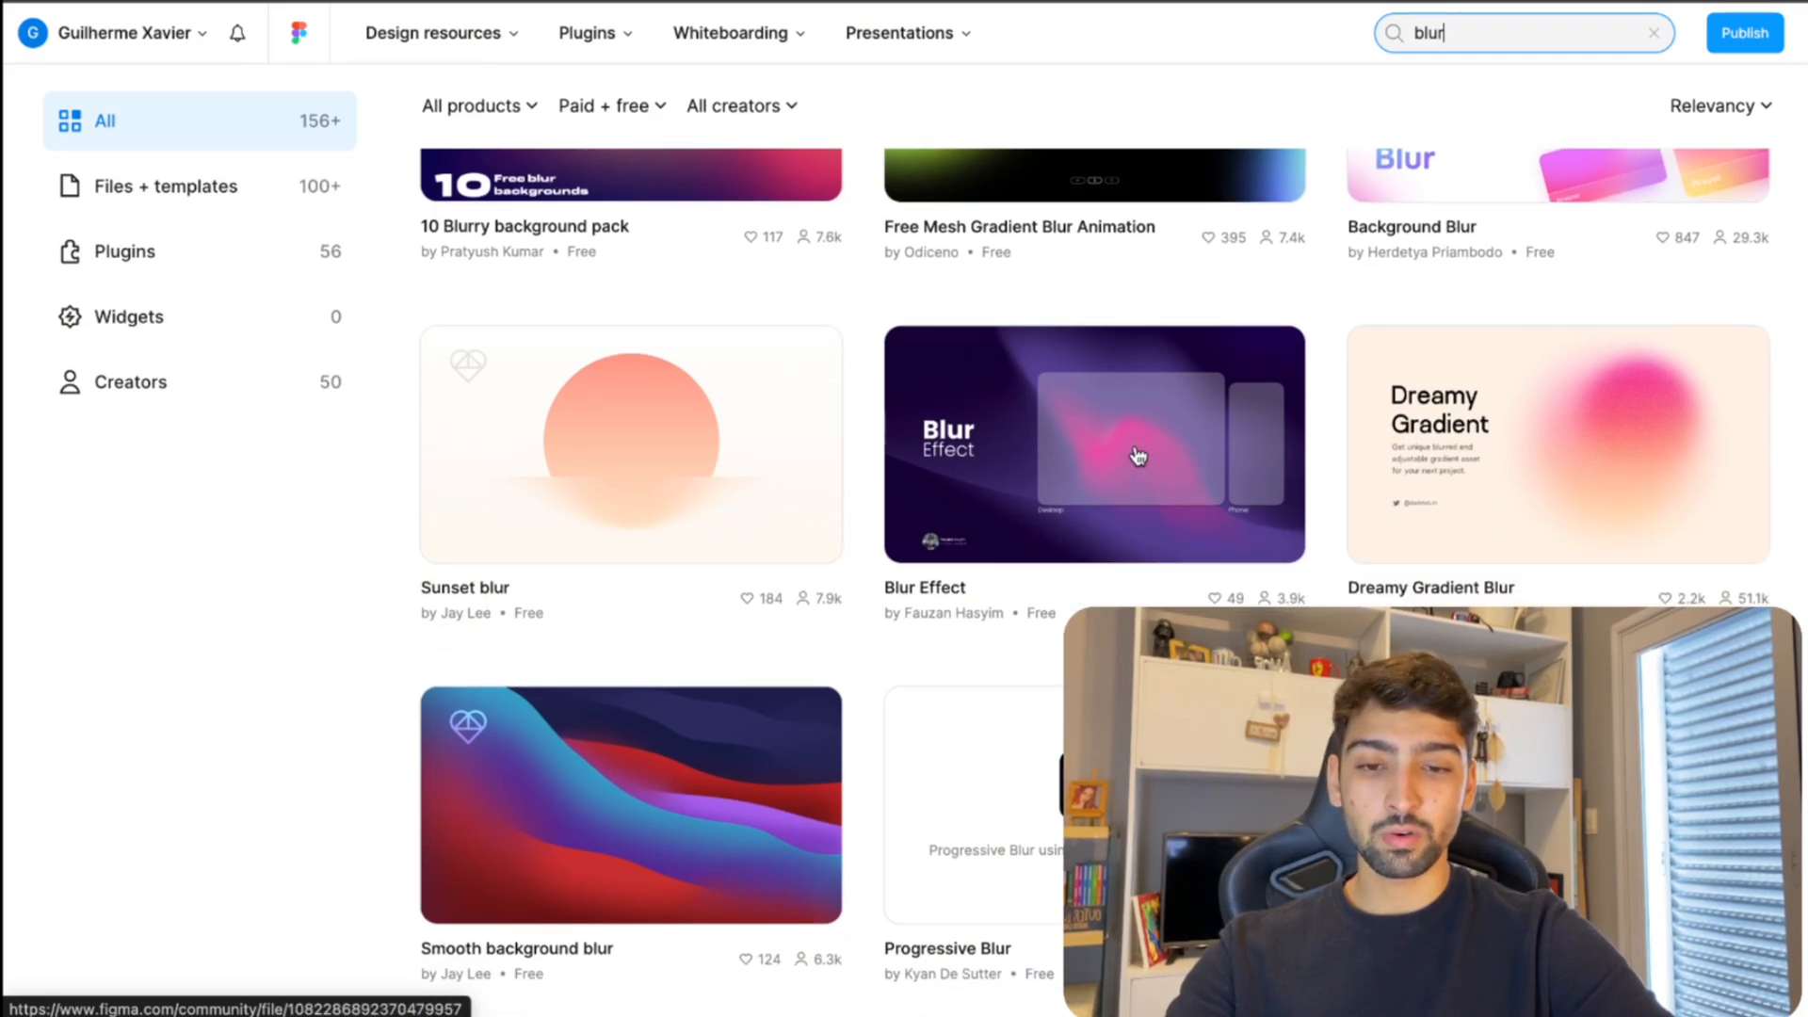
click(1139, 456)
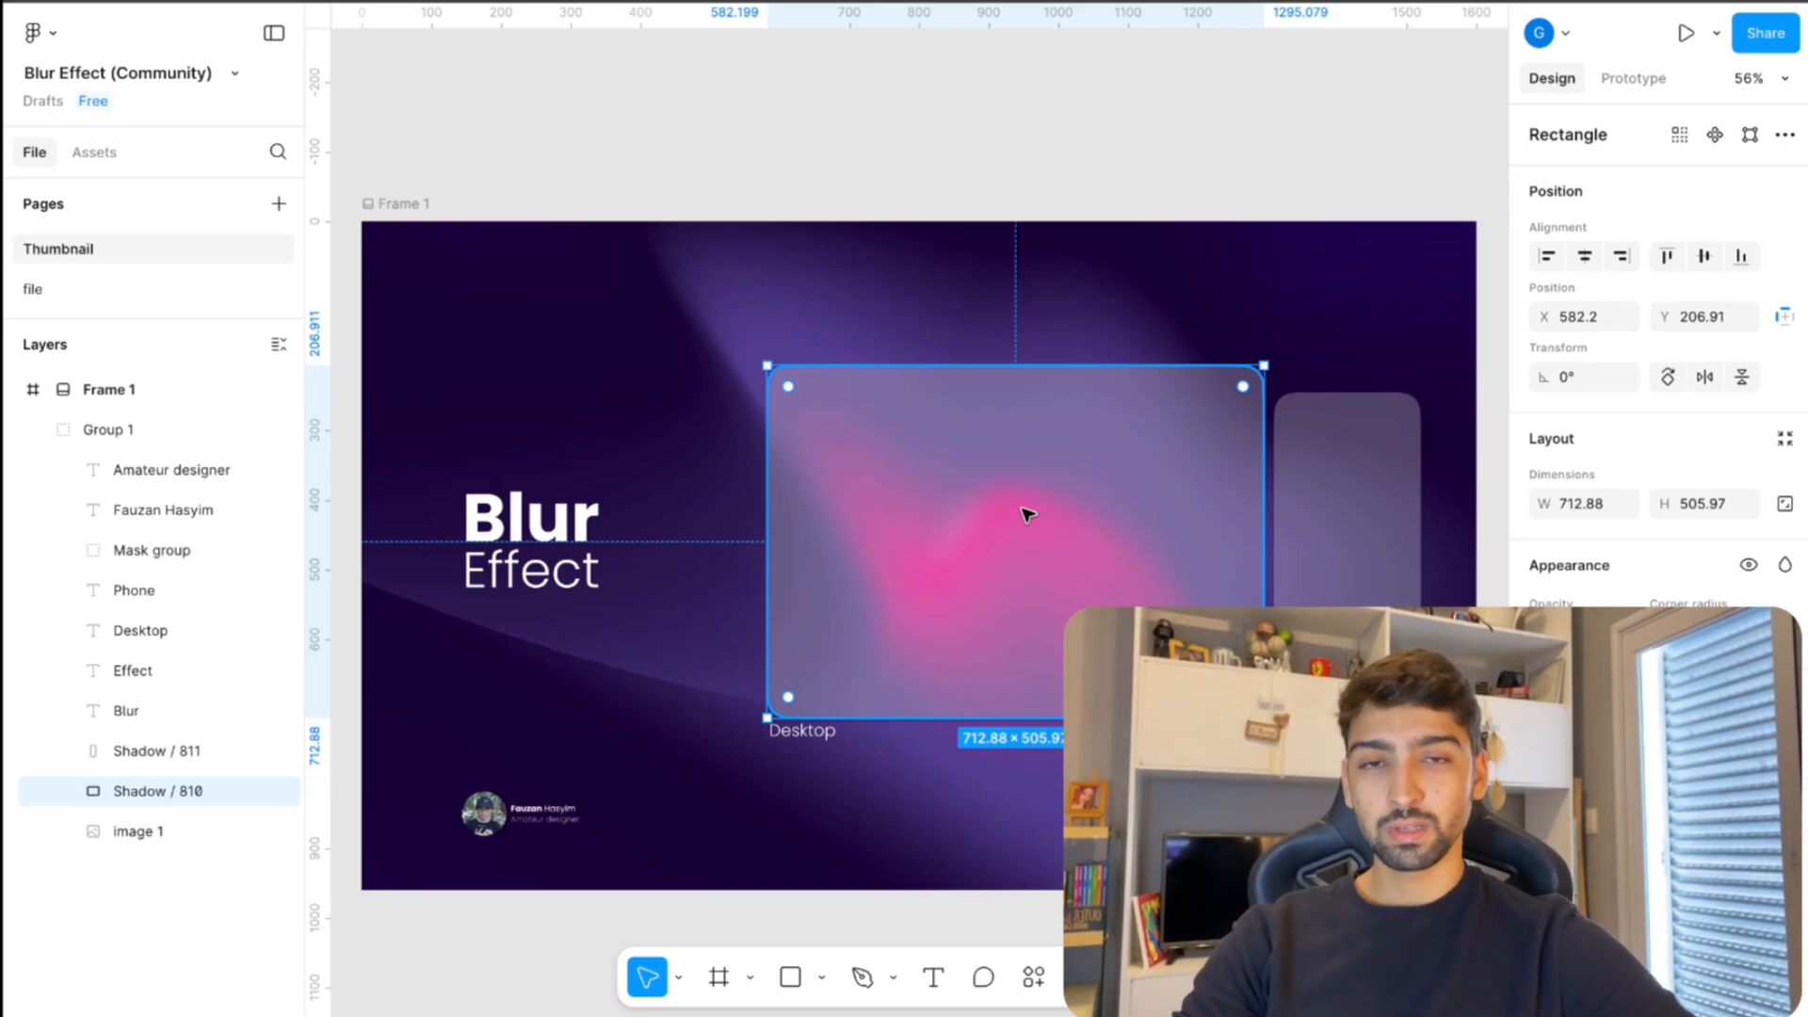
mouse_move(1027, 514)
mouse_down()
mouse_move(1026, 408)
mouse_move(880, 556)
mouse_move(952, 468)
mouse_move(1008, 513)
mouse_up()
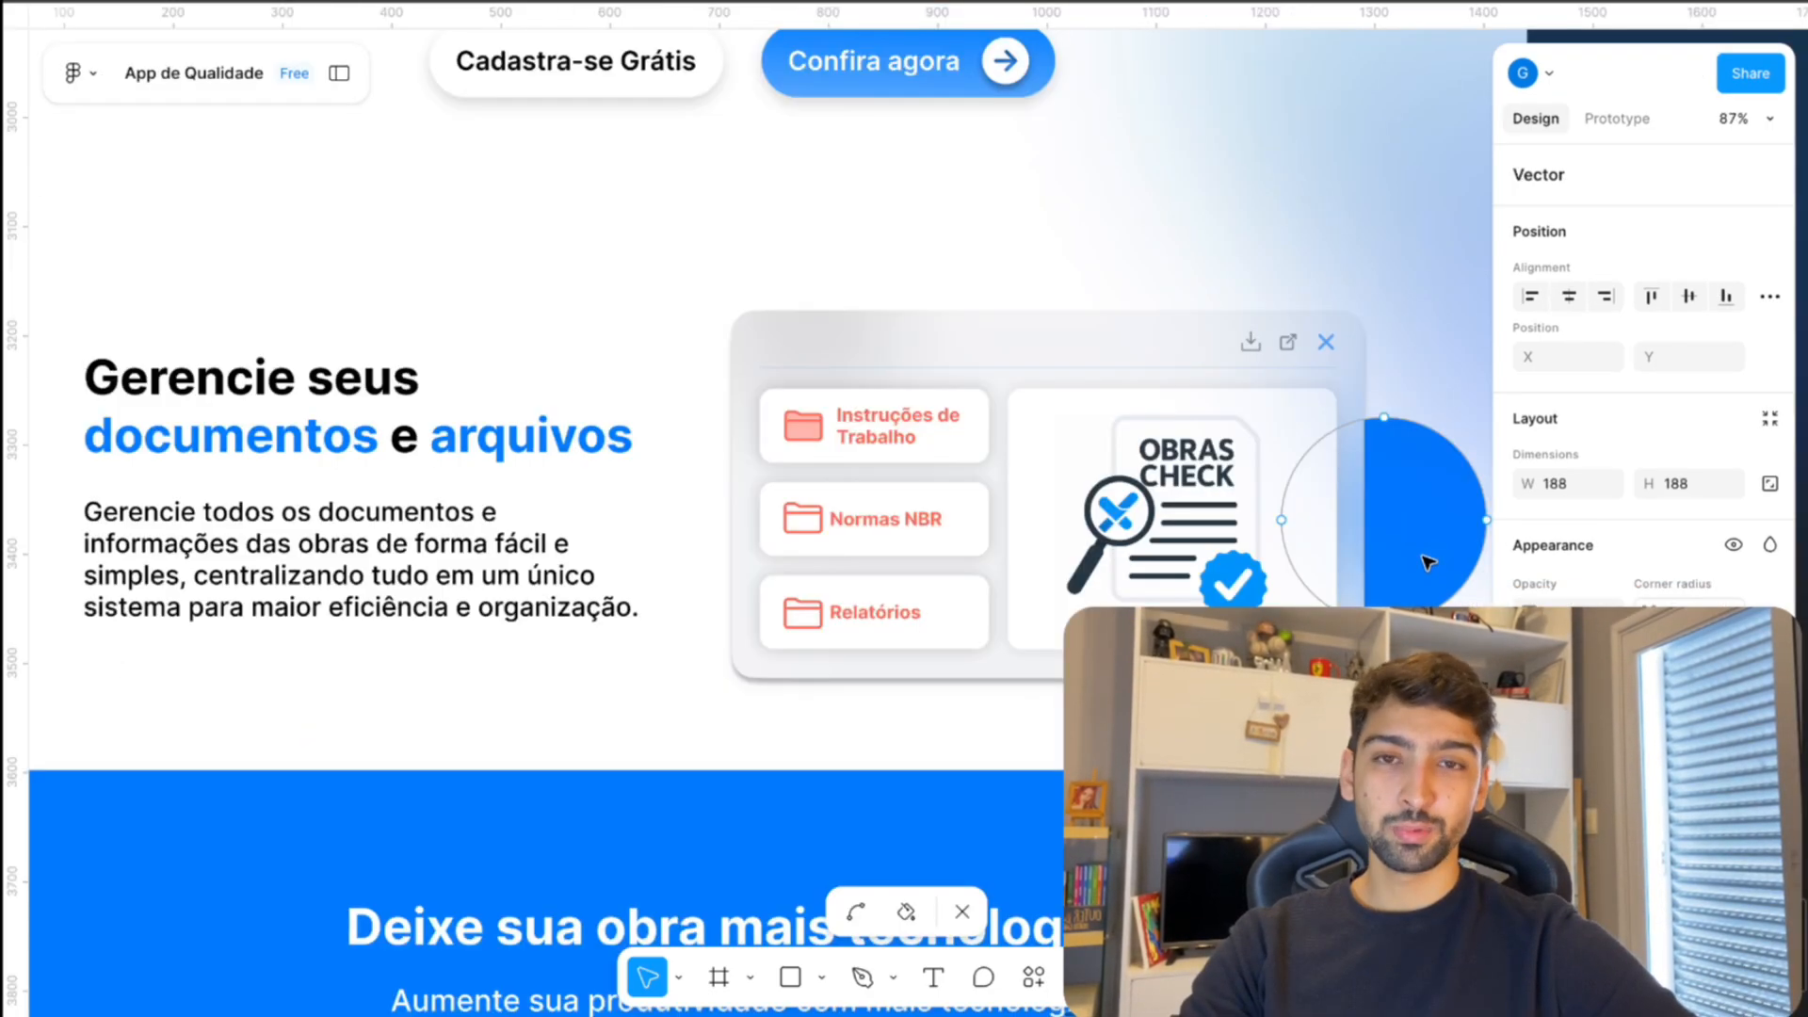
- Move the blue circle to the upper edge of the glass documents window to demonstrate its background blur
drag(1429, 535, 1119, 311)
click(1397, 286)
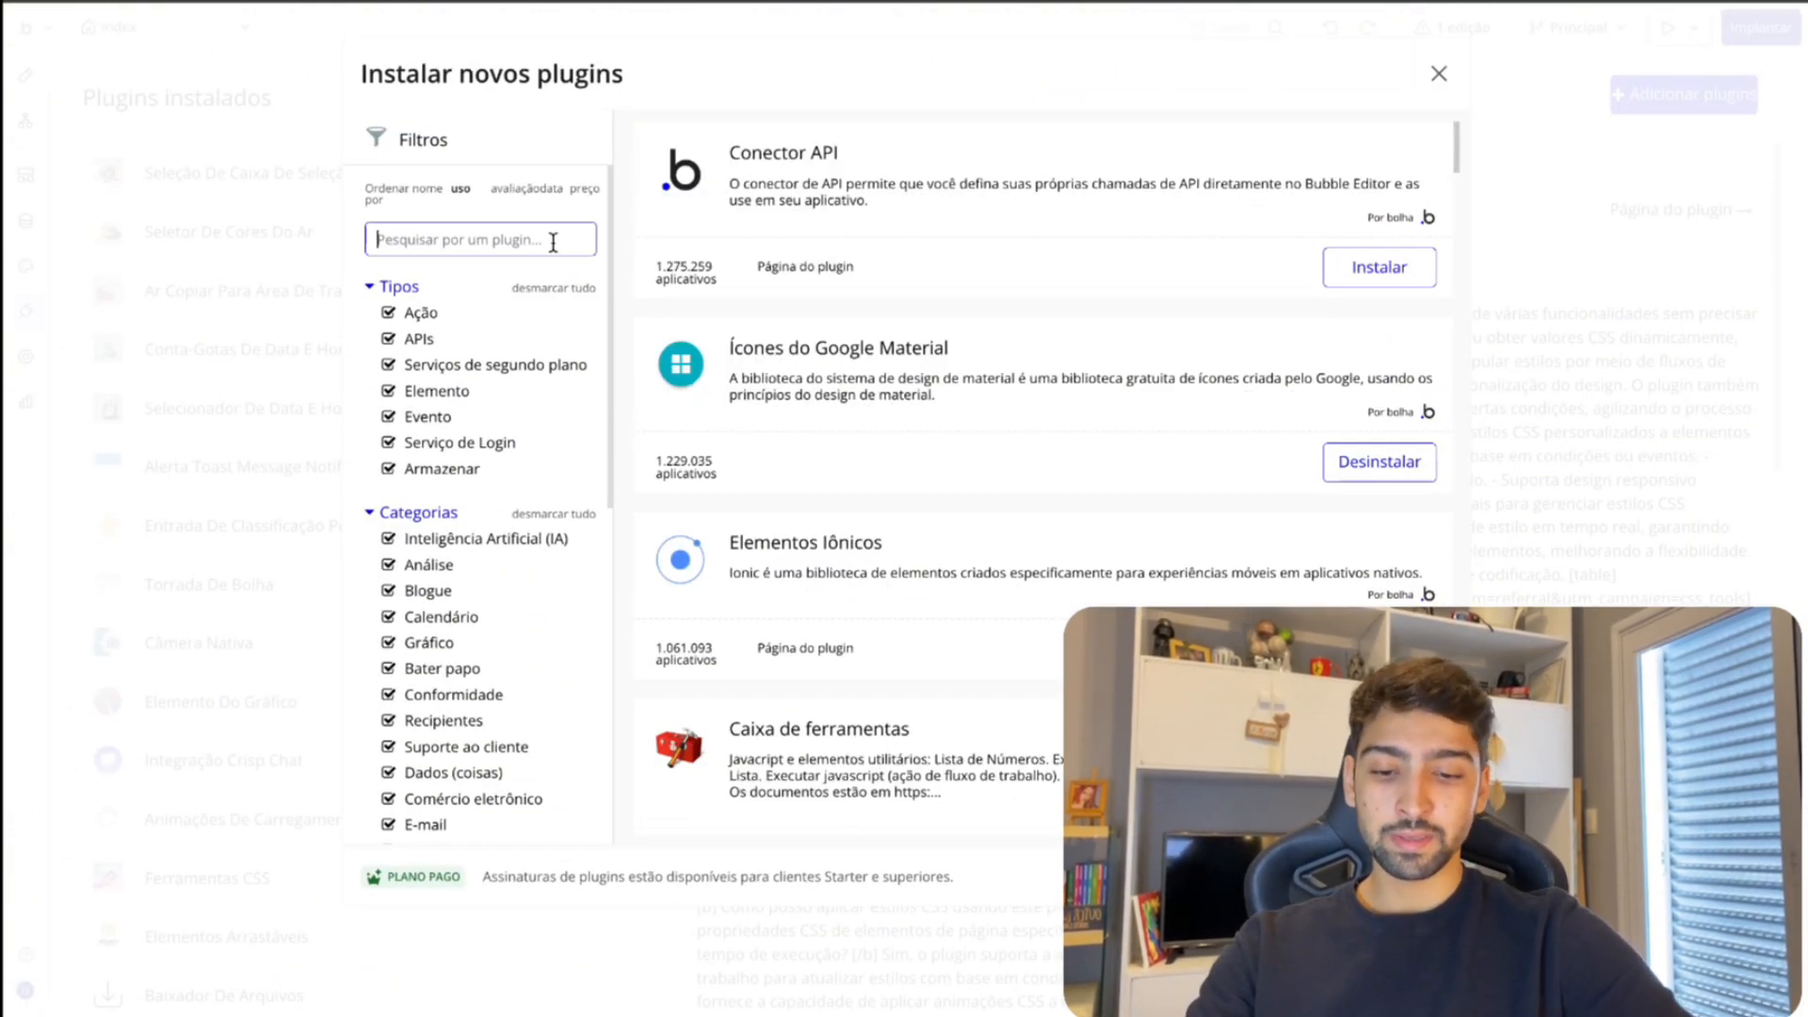
- Switch to Bubble, search the plugins and visual elements for "html" and try to place an HTML element above the carousel
text(html)
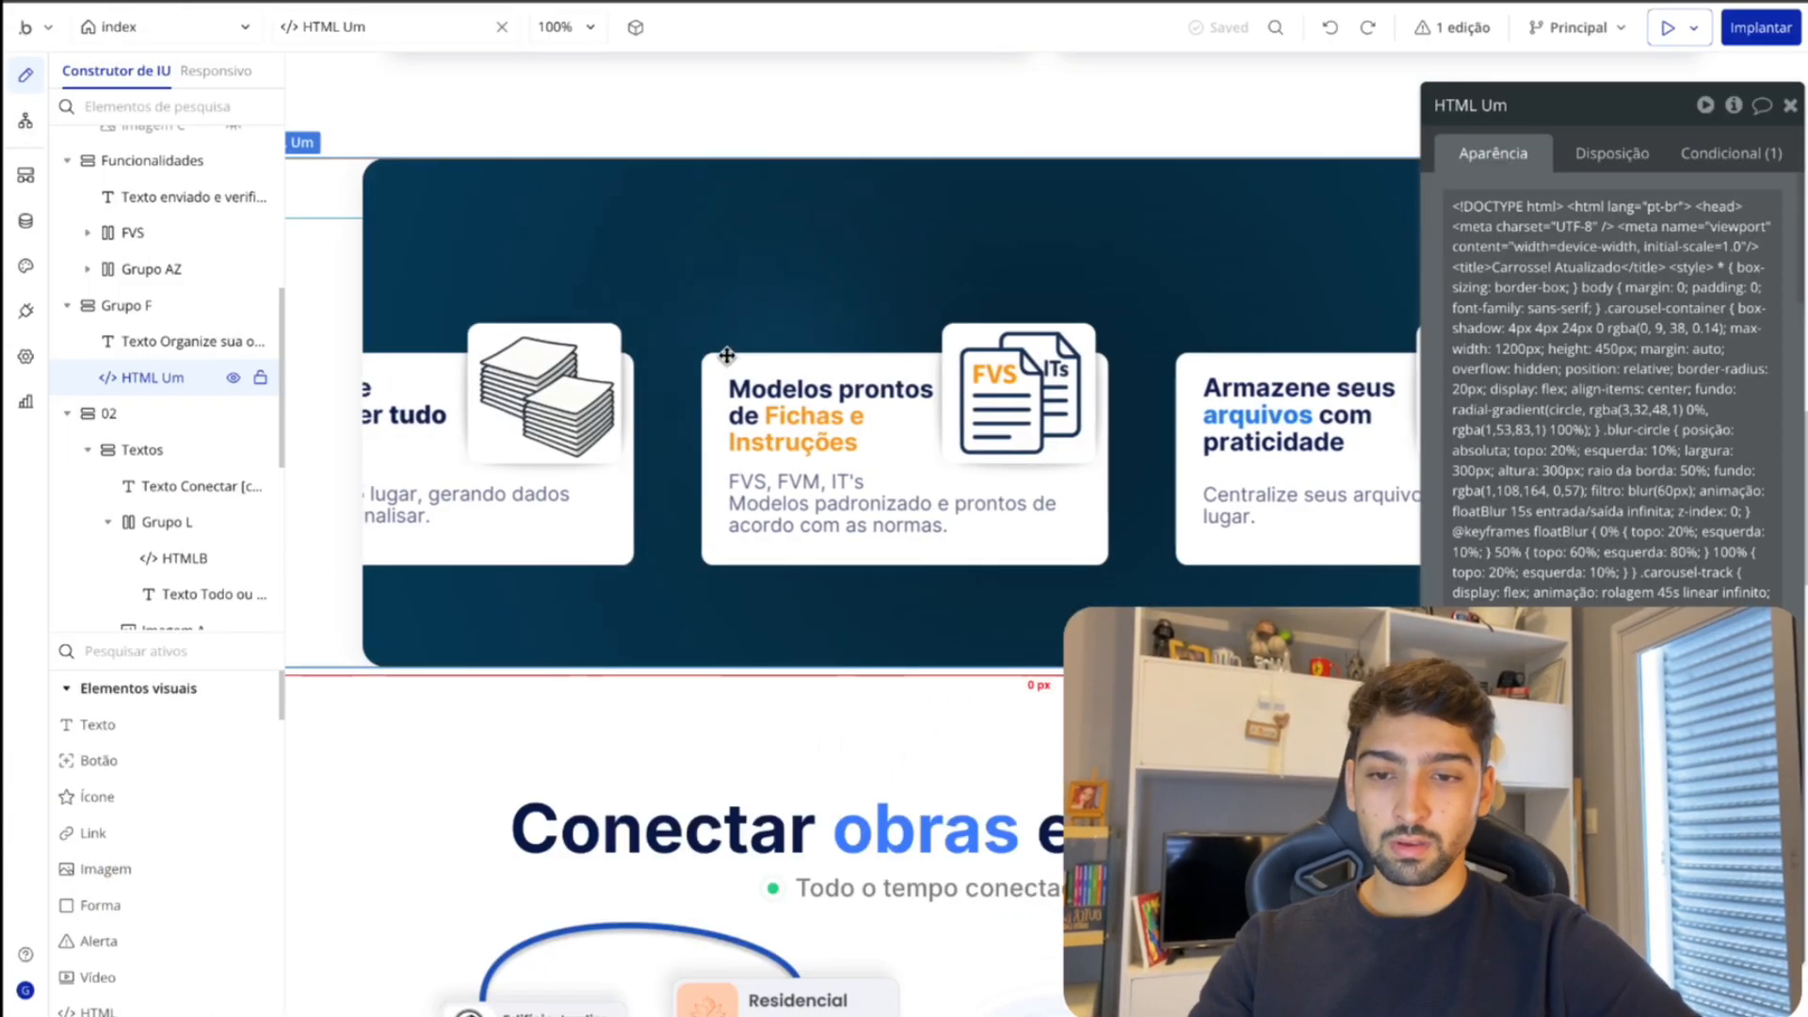
click(203, 651)
text(html)
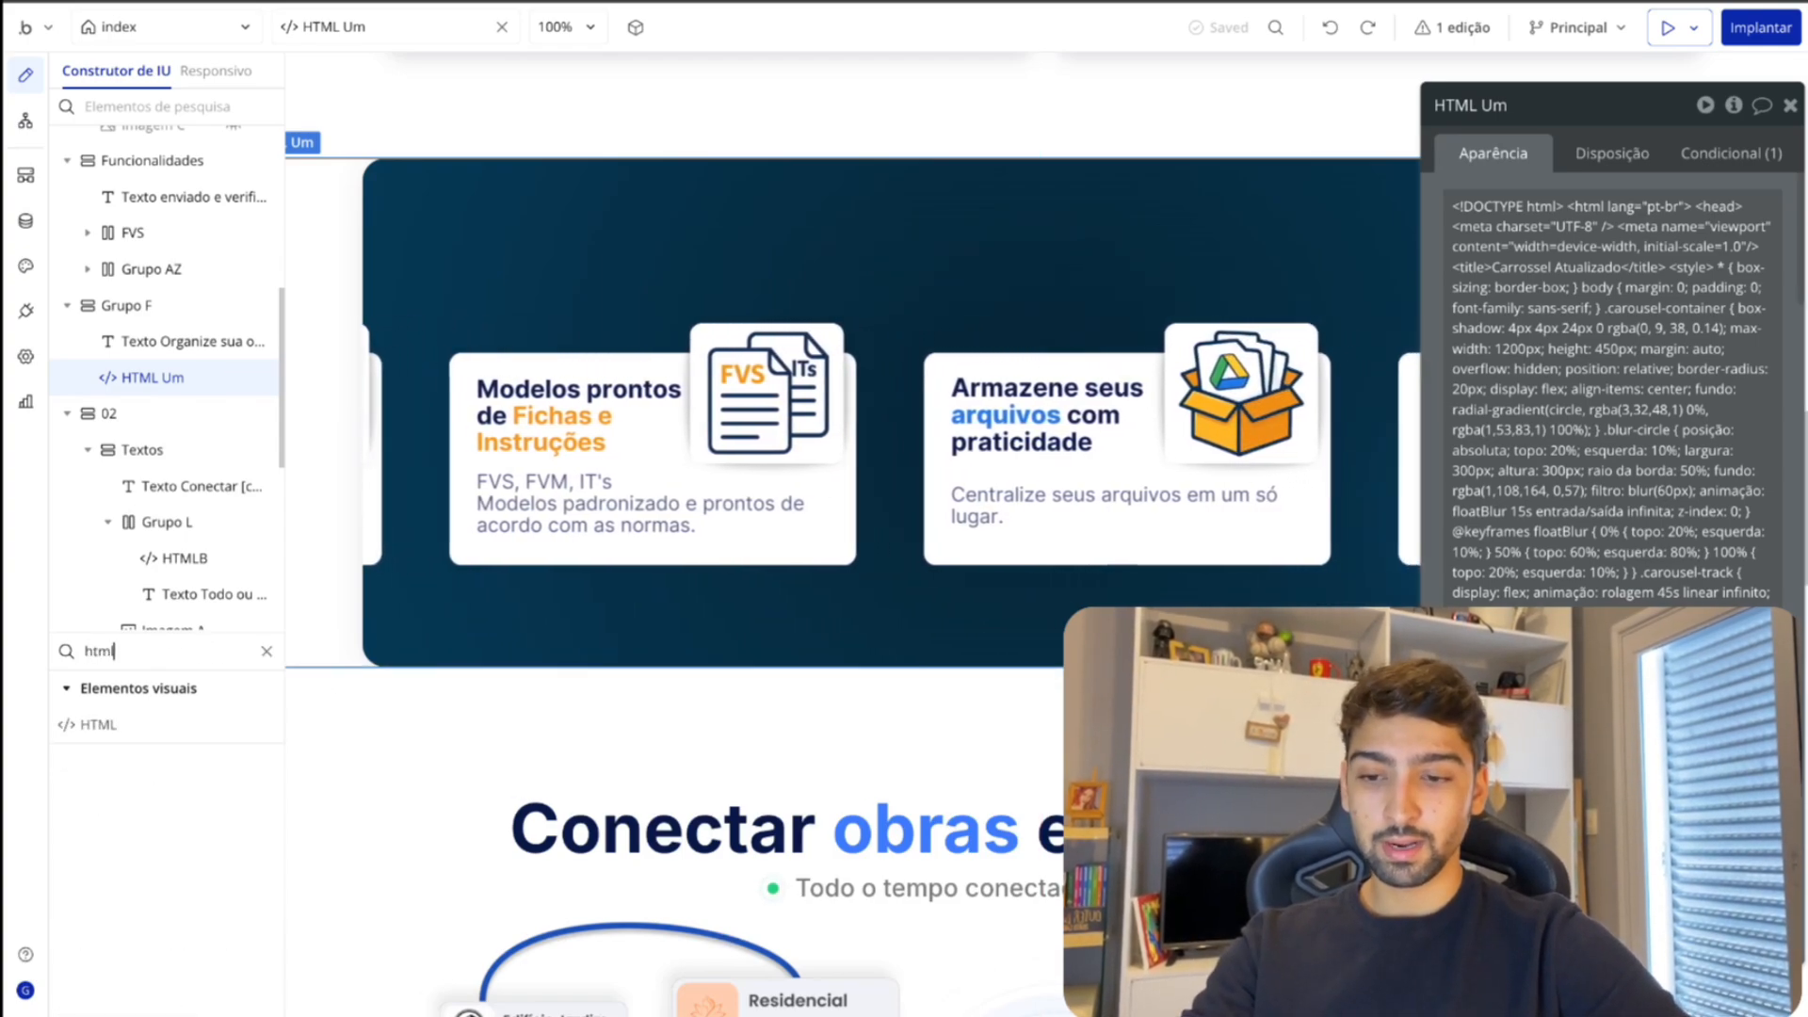
drag(154, 726, 438, 165)
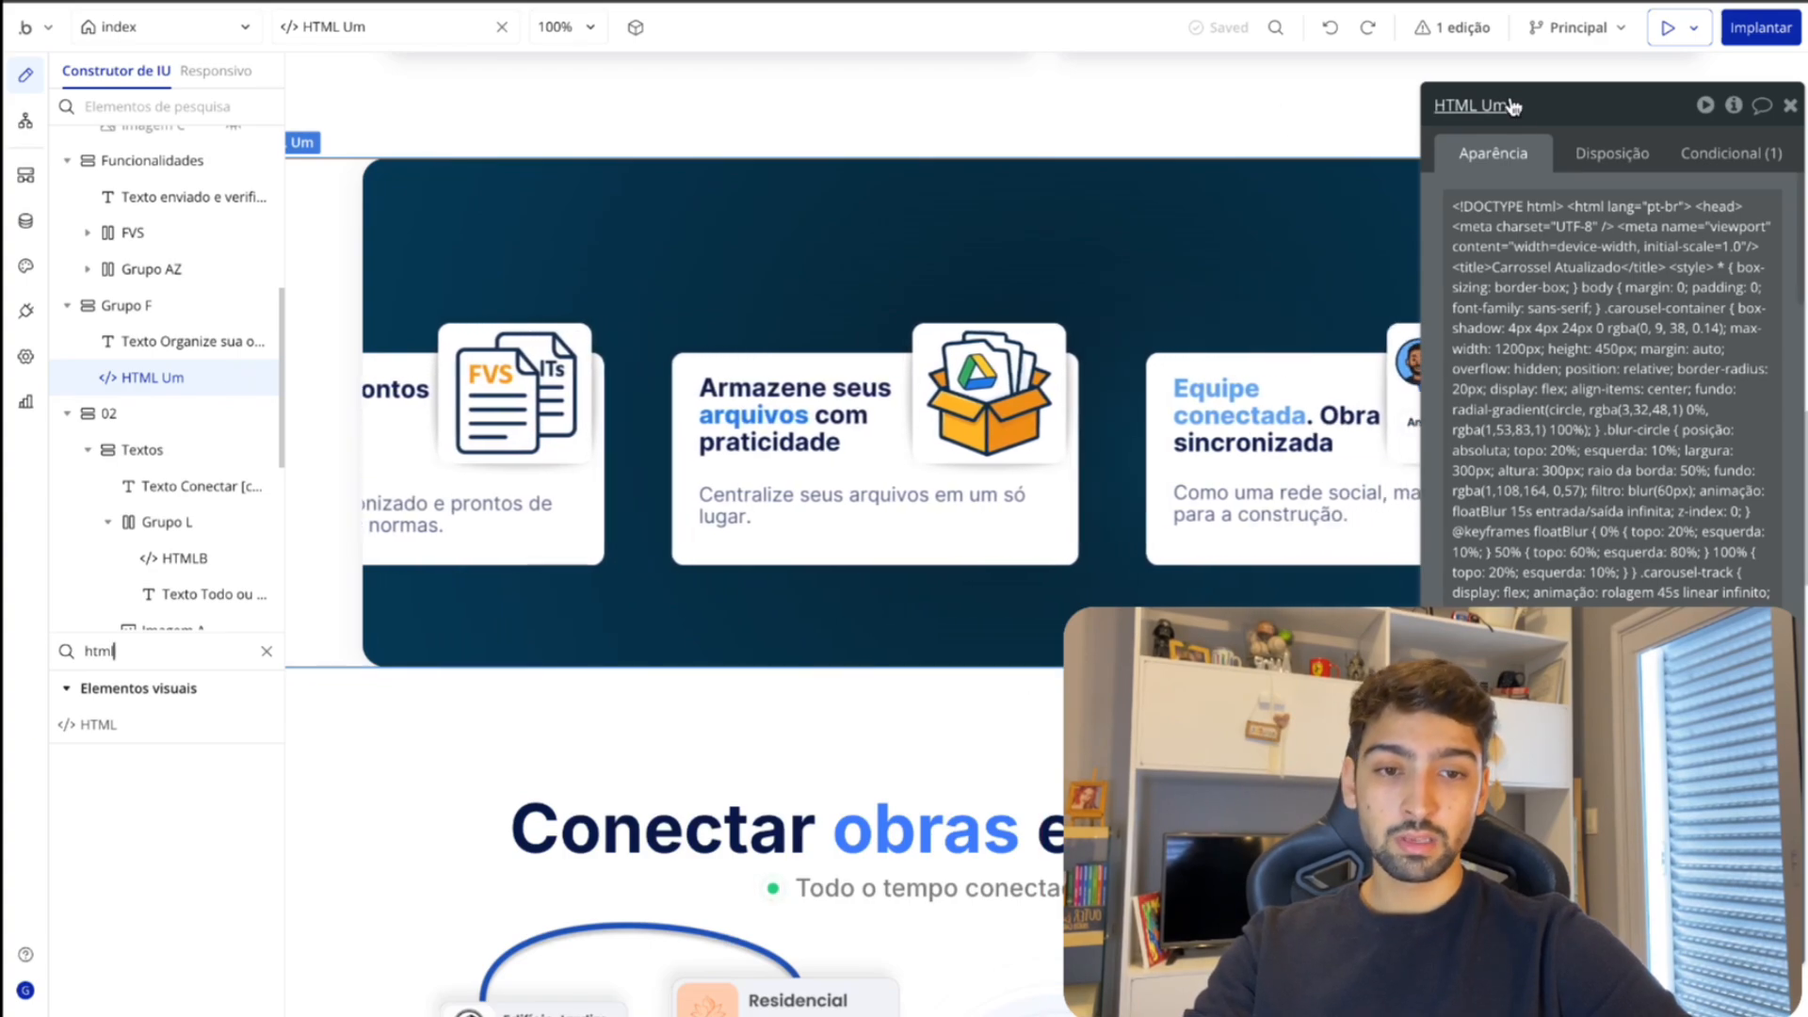
- Move the HTML Um property editor beside the carousel and examine its full HTML code down to the blur-circle animation
drag(1536, 179, 316, 155)
click(428, 403)
key(ctrl+a)
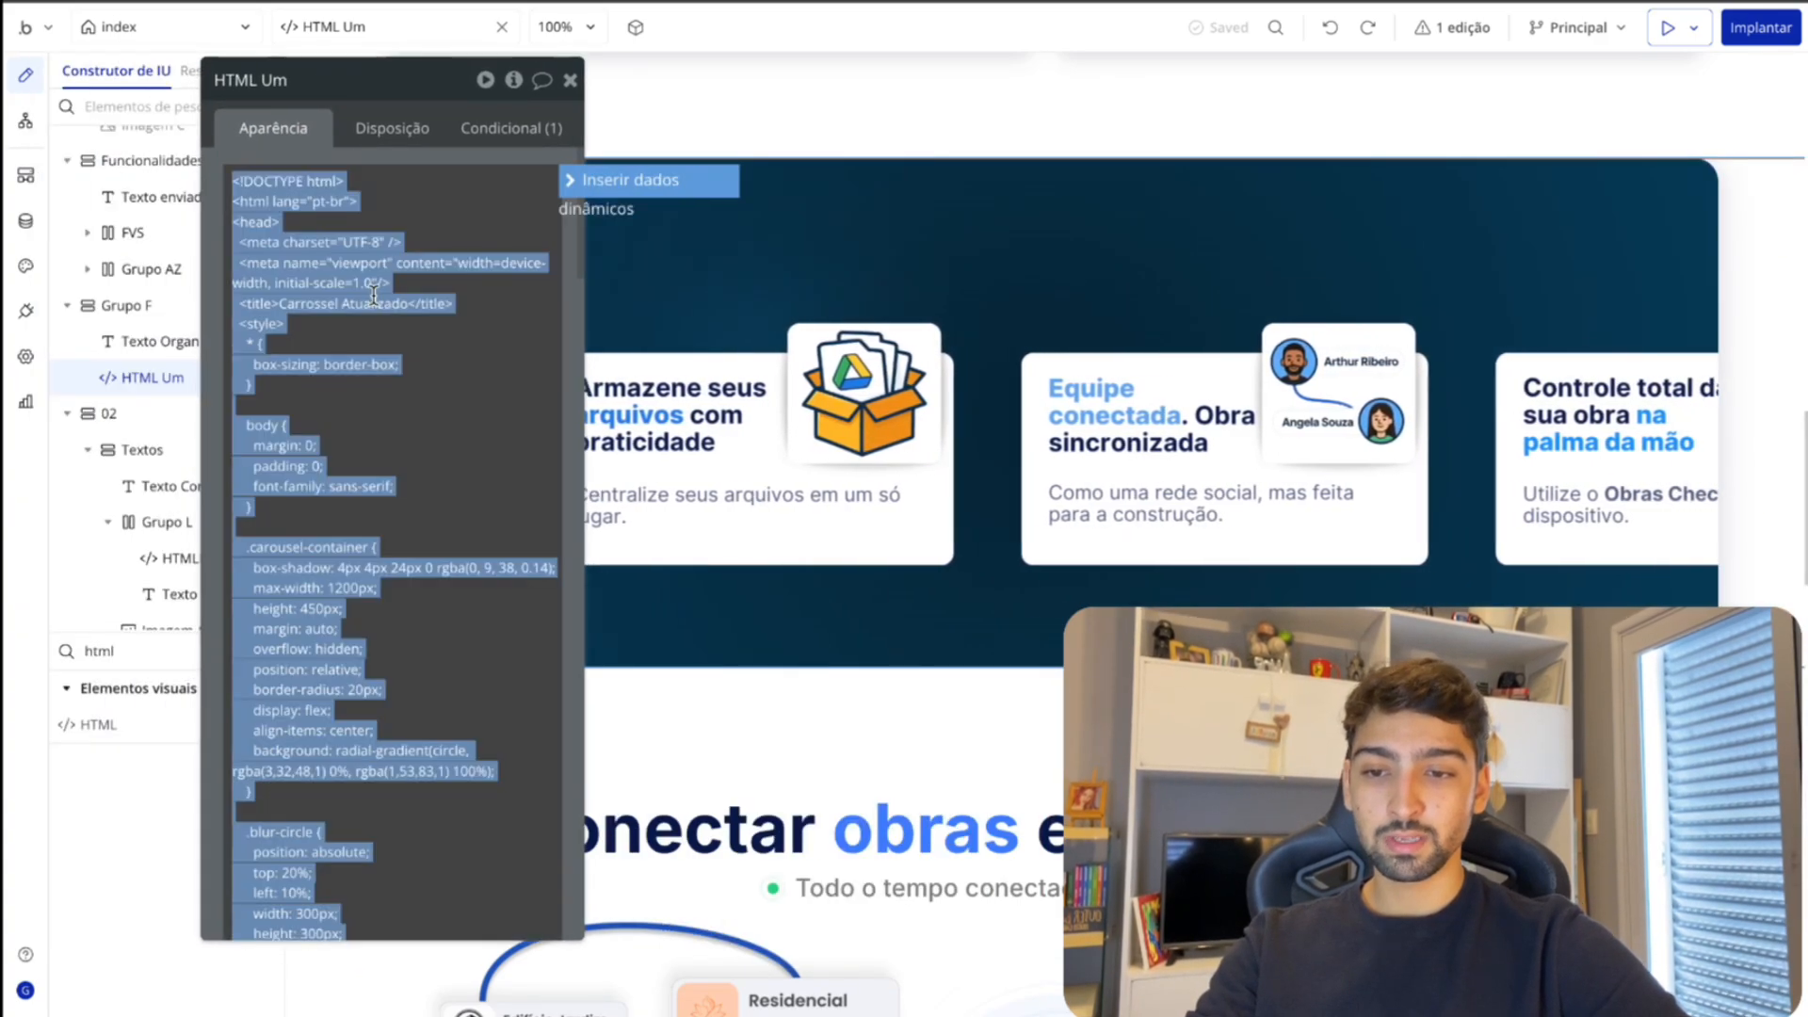
click(428, 403)
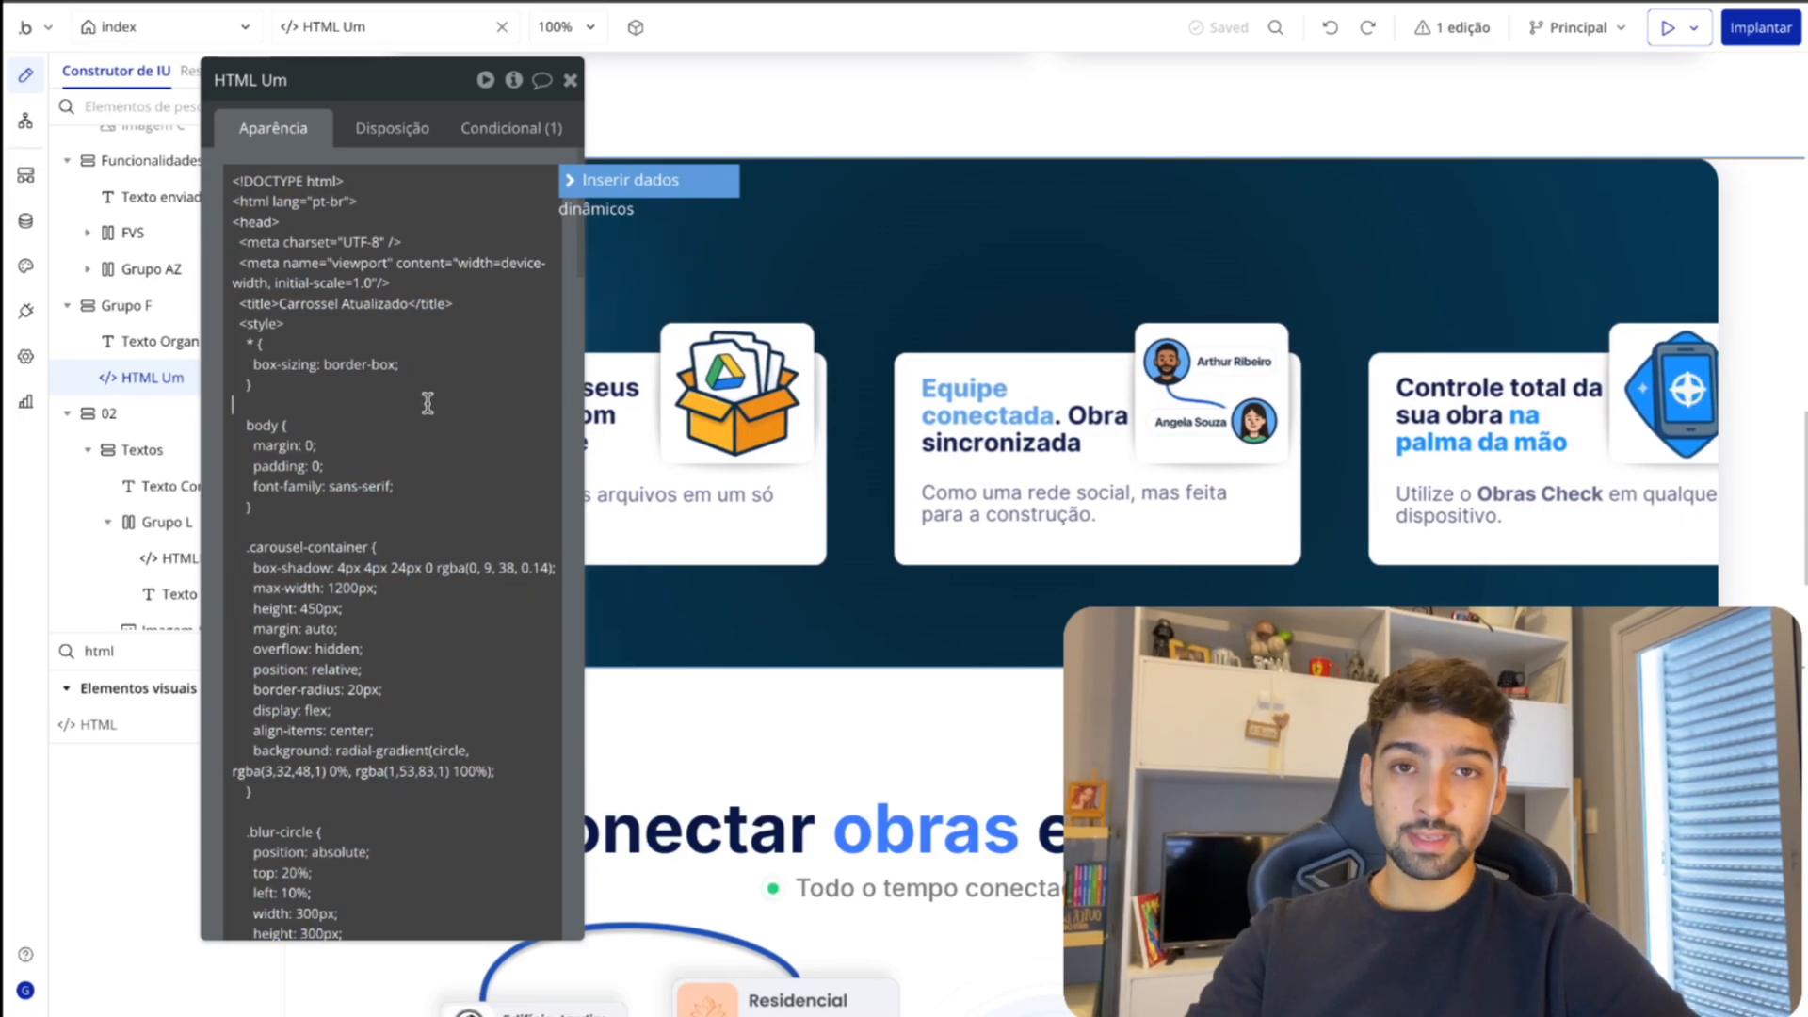
scroll(507, 446, down, 5)
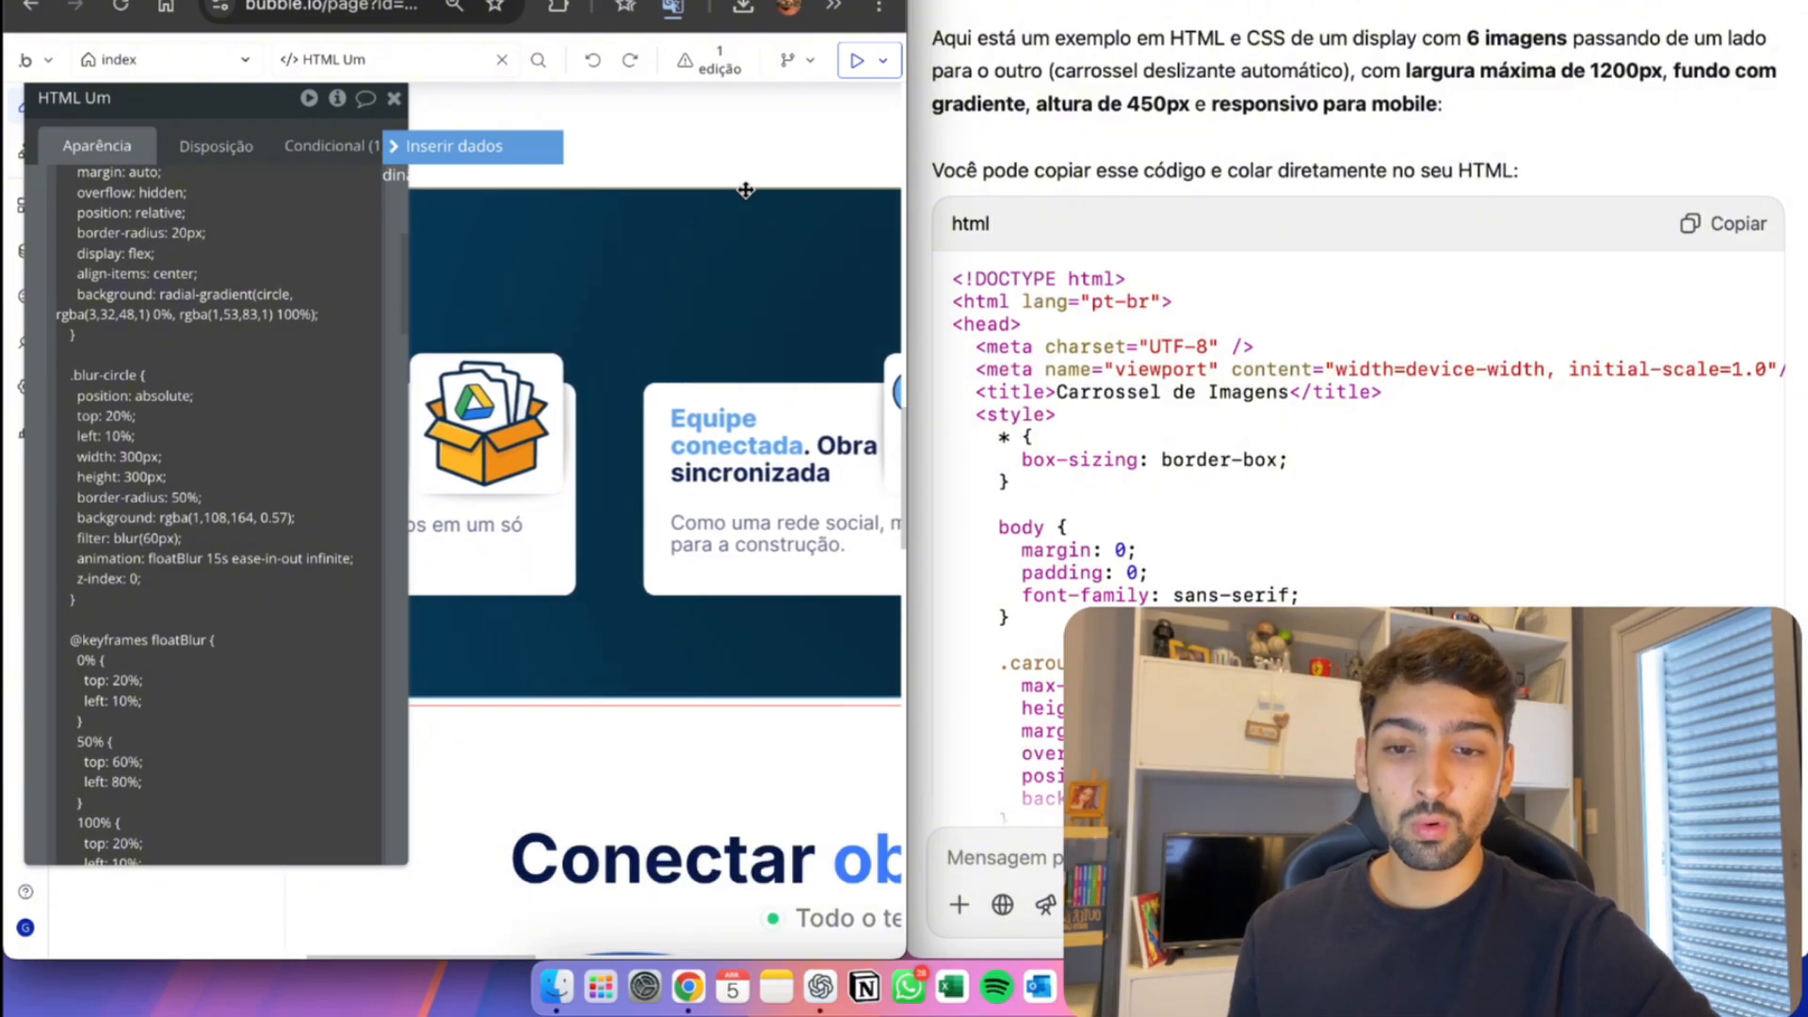
- Review the ChatGPT prompt for a six-image sliding carousel and copy the generated HTML code
scroll(1433, 185, up, 3)
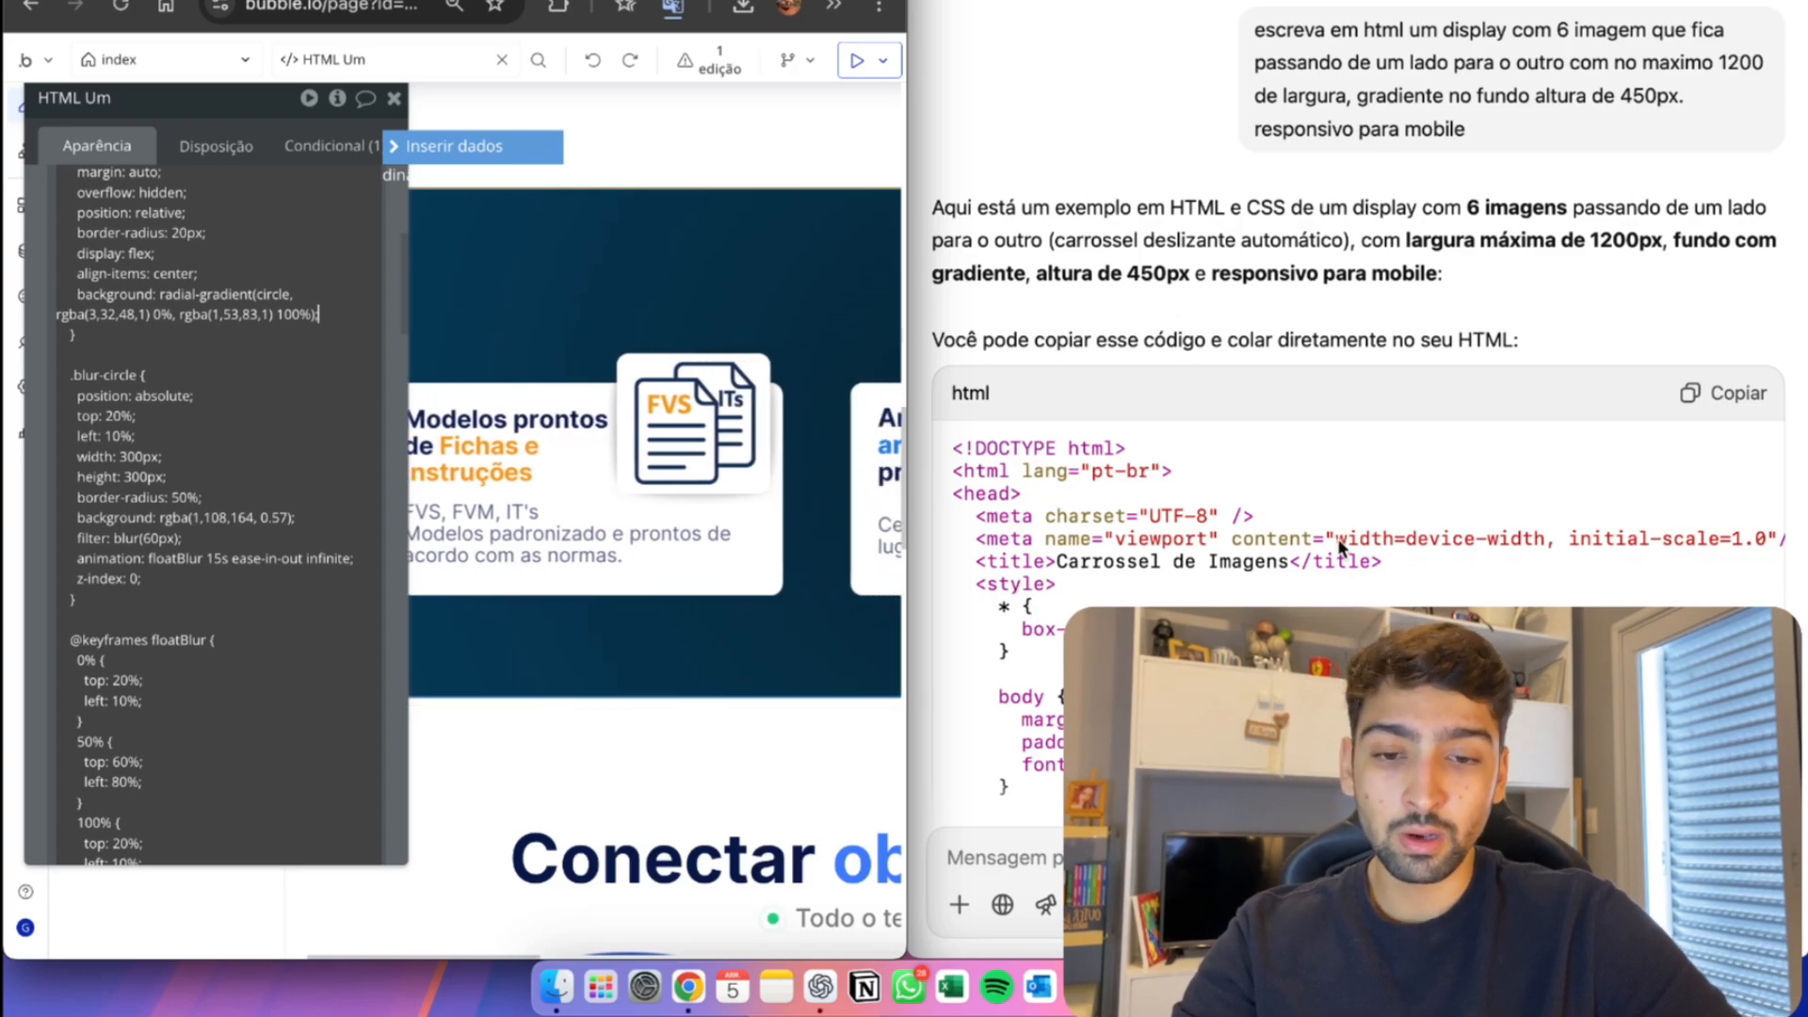
click(1695, 396)
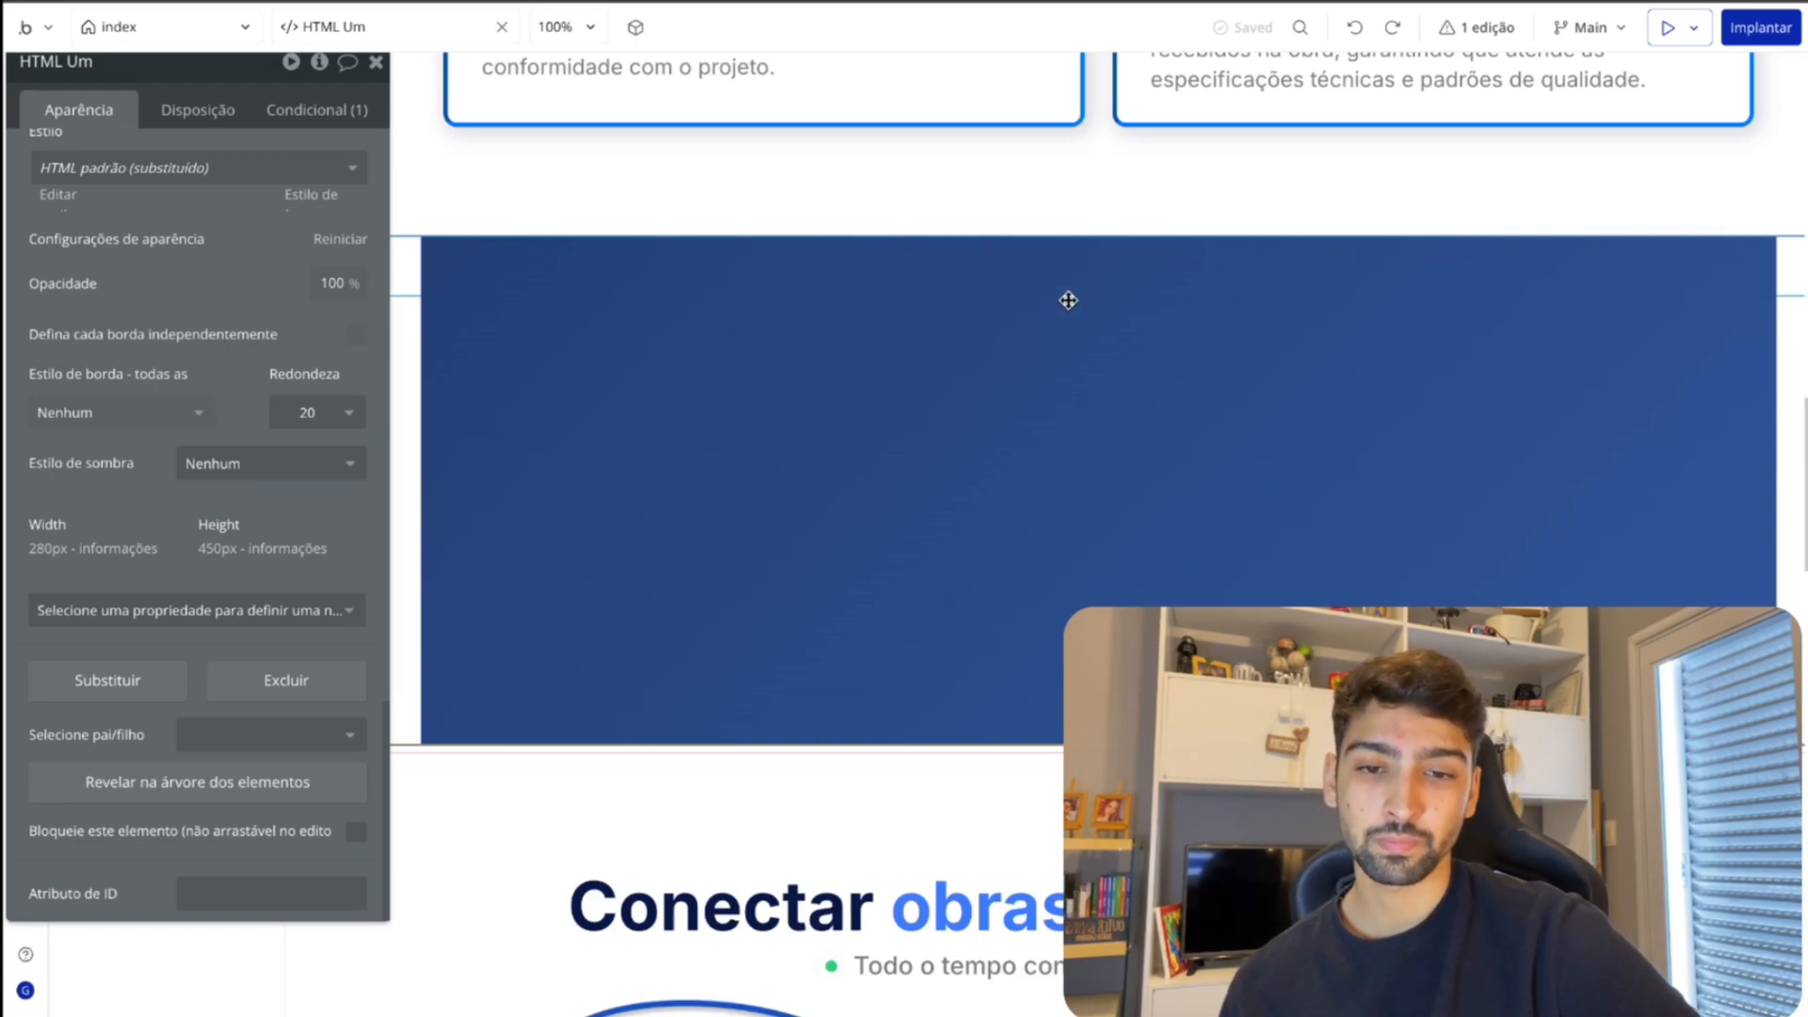
drag(267, 259, 322, 262)
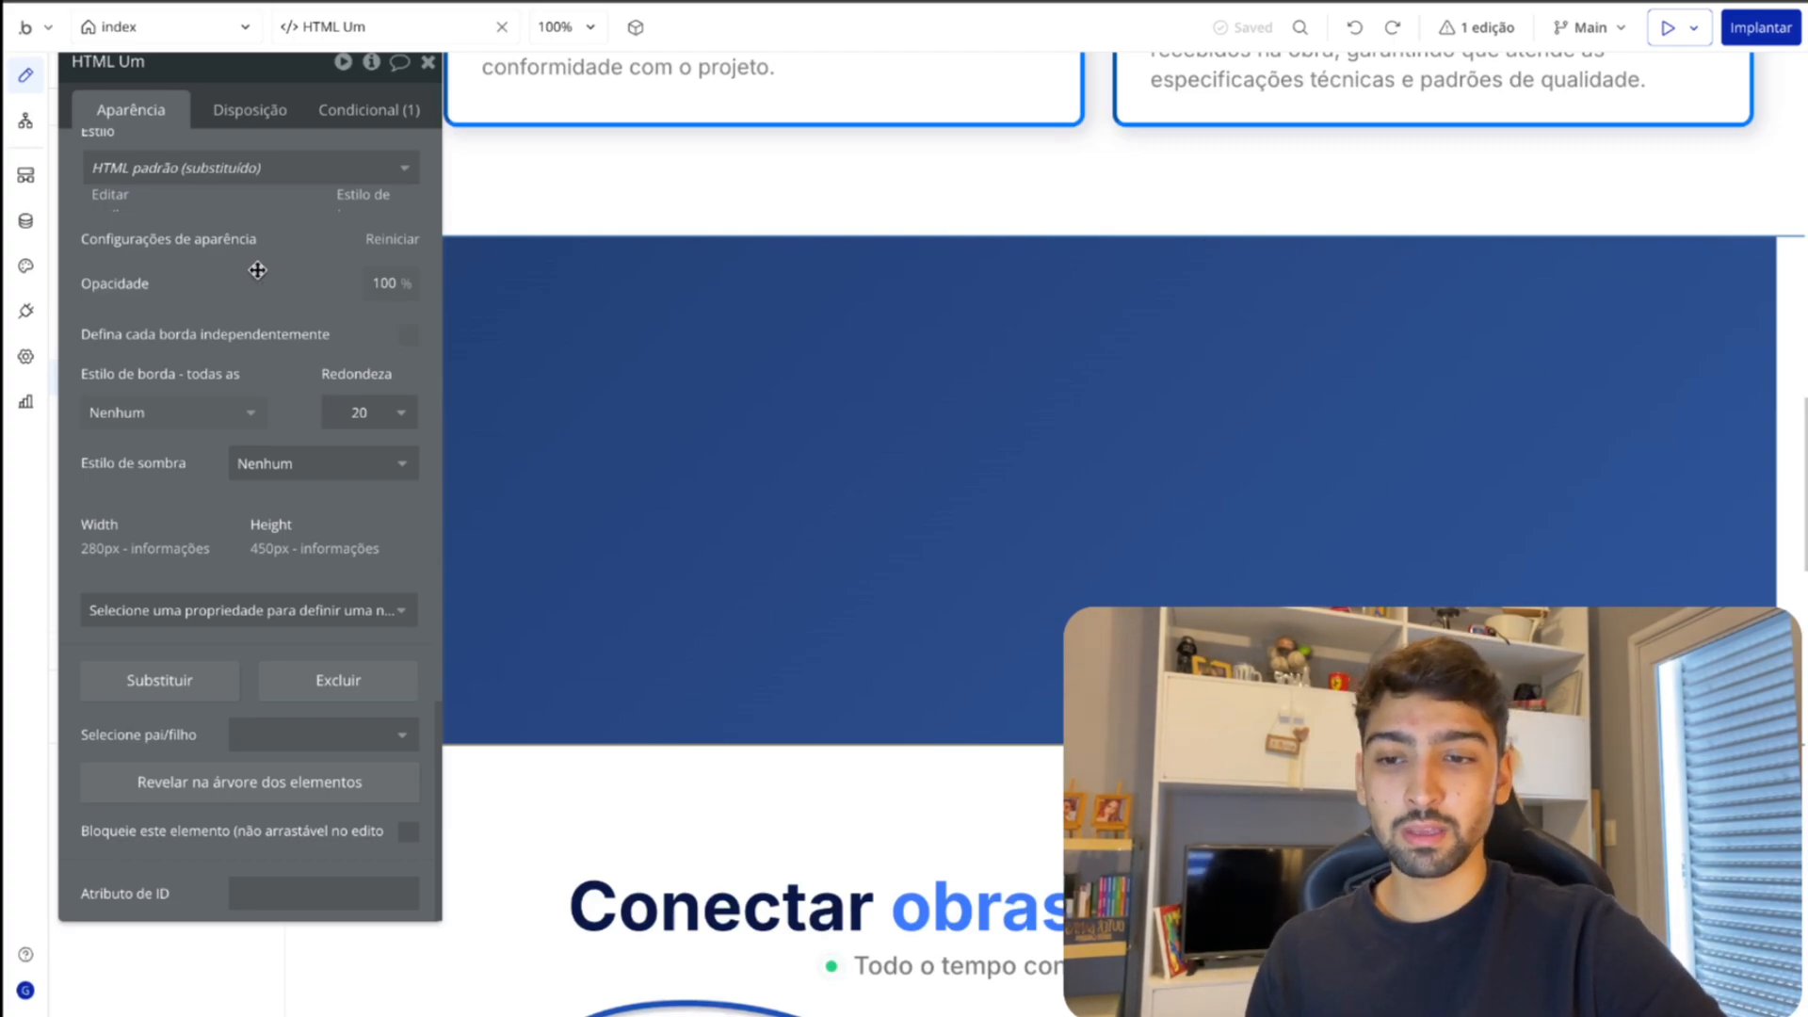
drag(257, 270, 1126, 282)
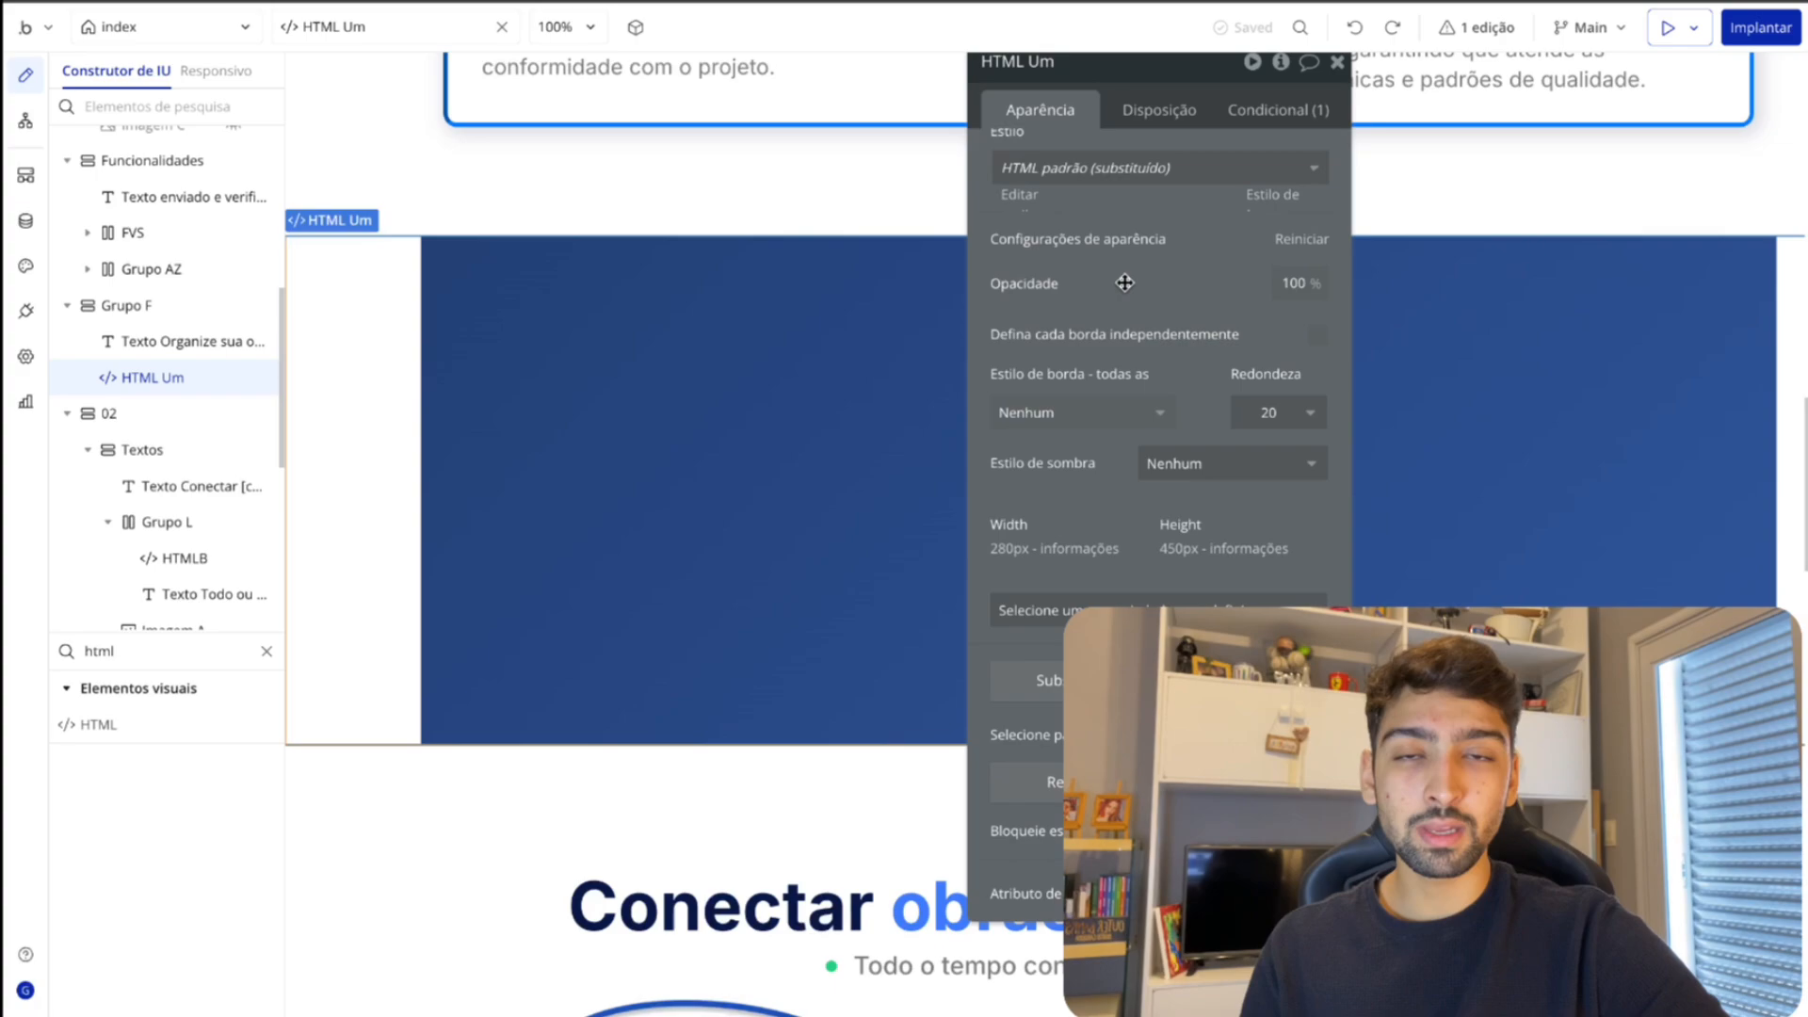
click(26, 221)
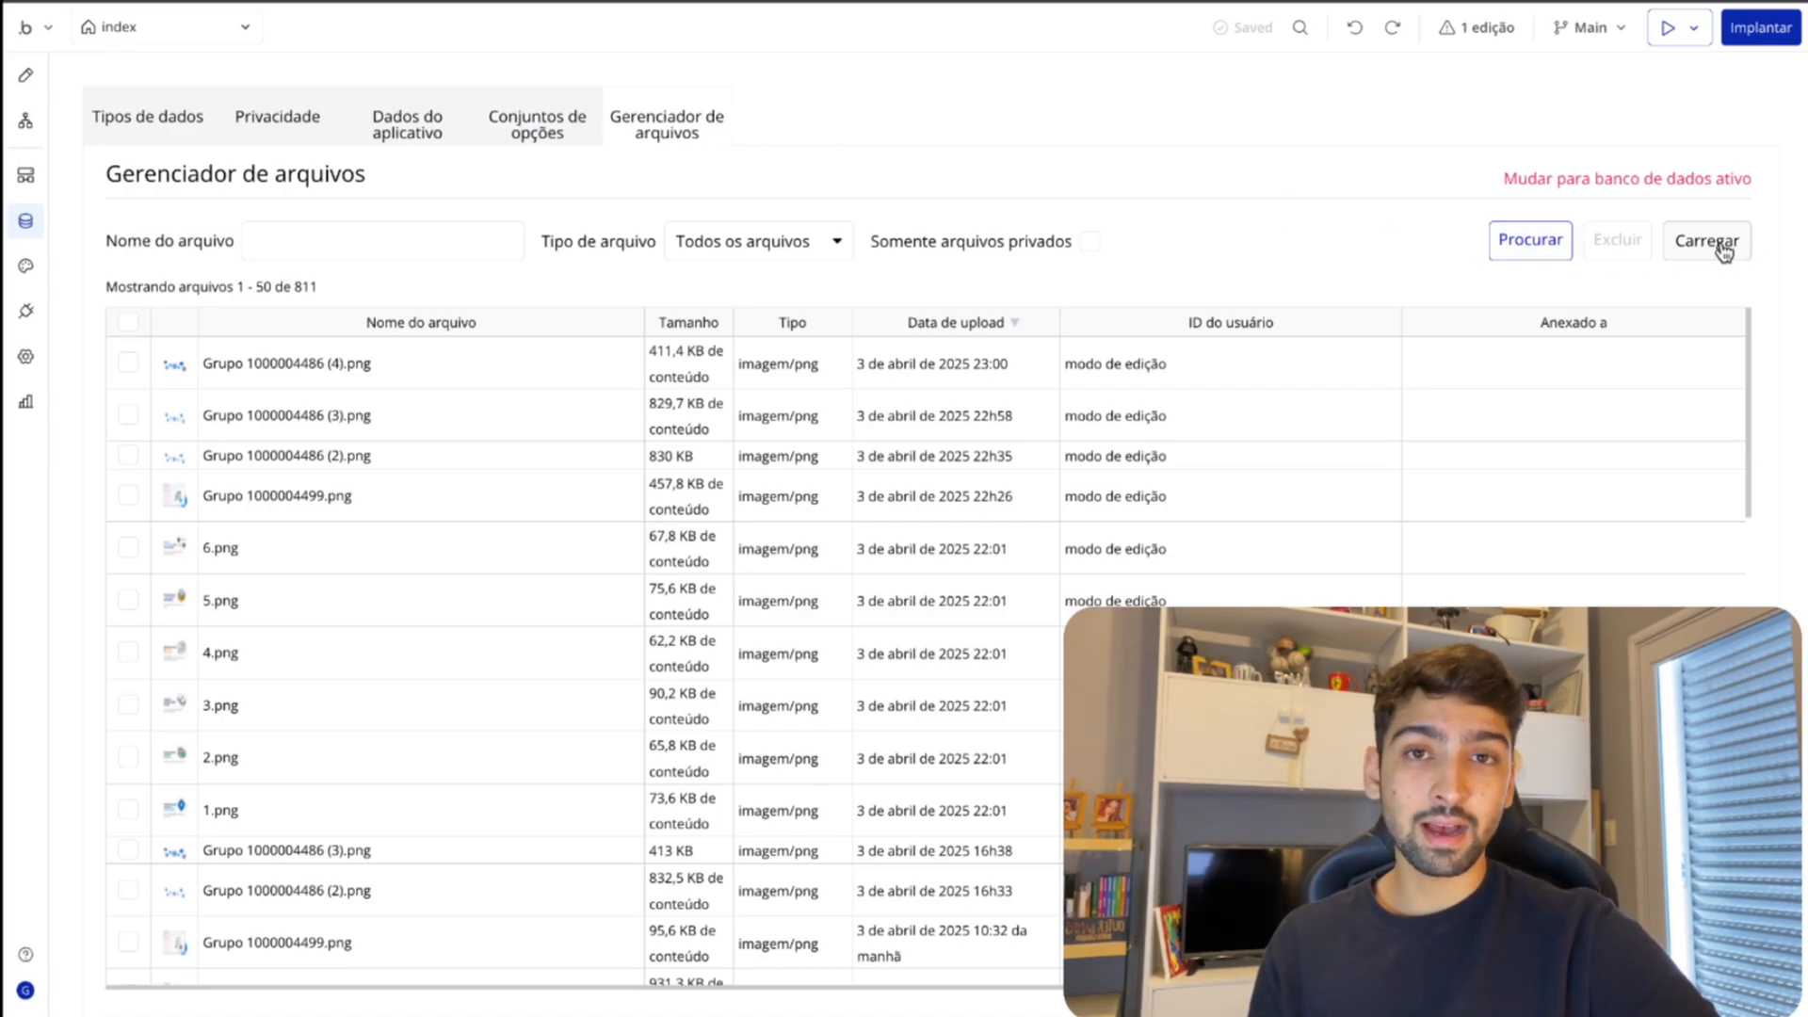
click(312, 365)
click(652, 37)
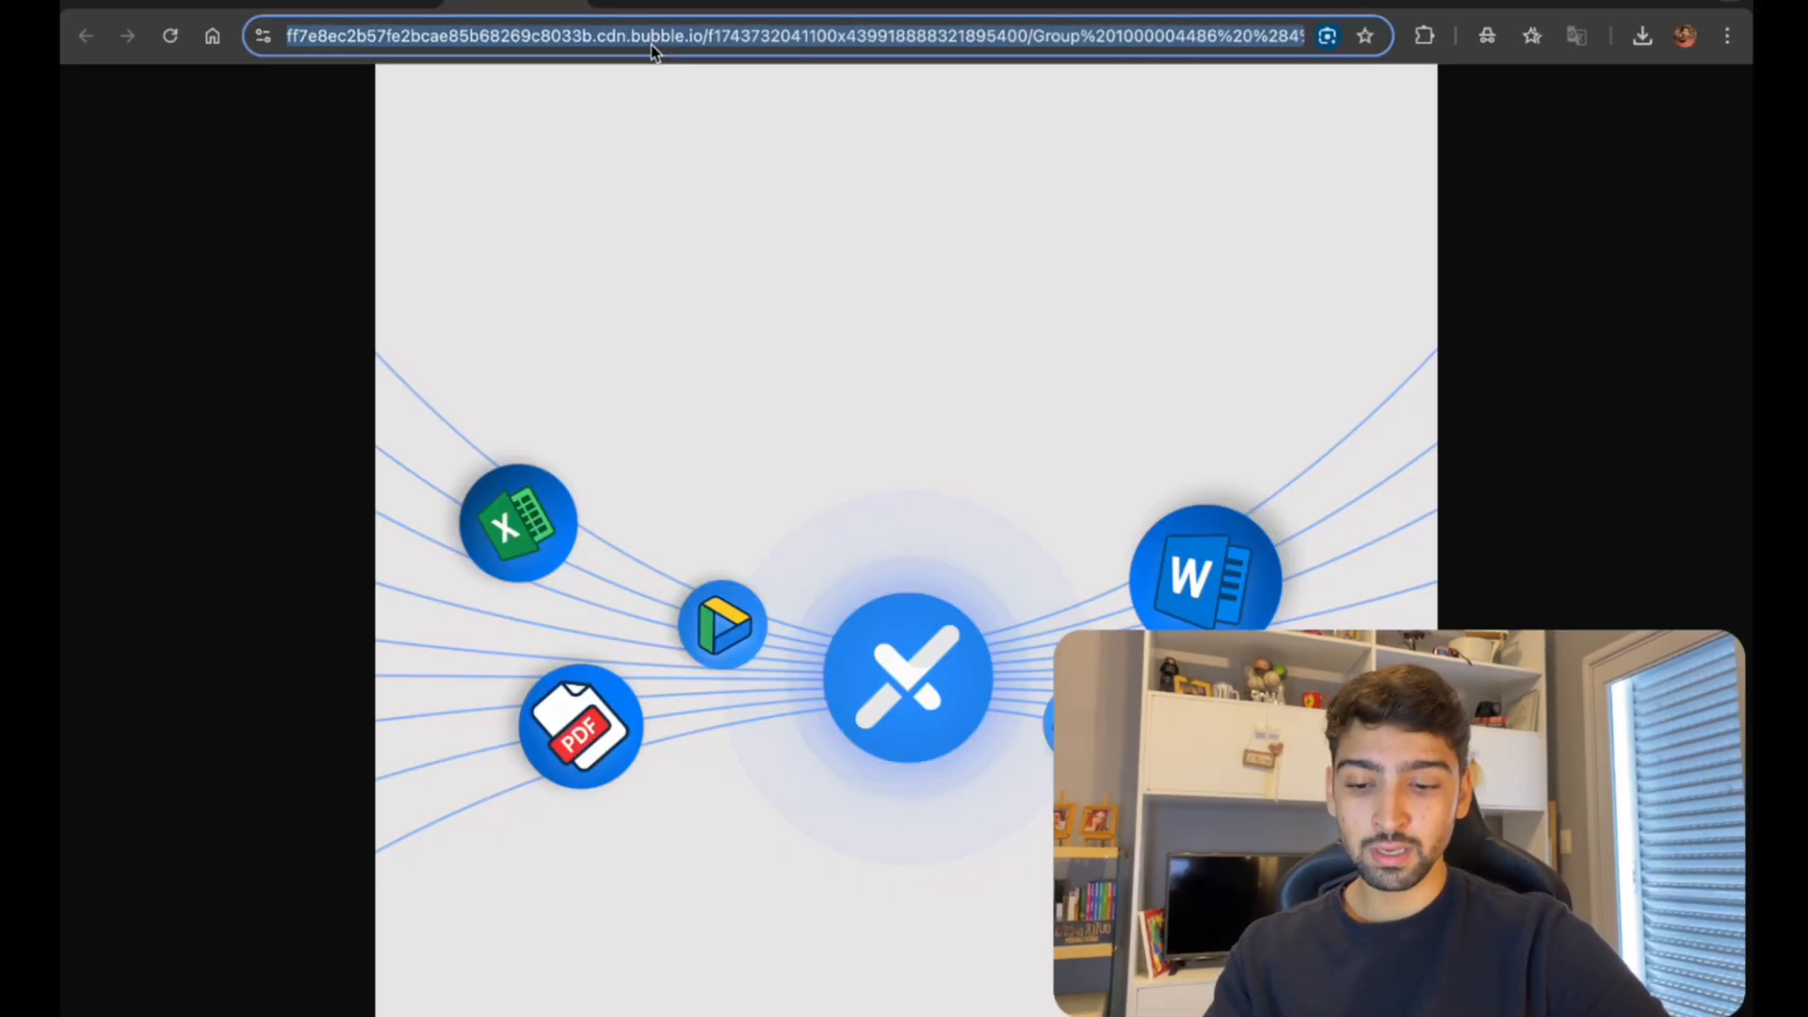
- Locate the placeholder image source of the first carousel slide in the HTML editor and leave it without saving
click(635, 175)
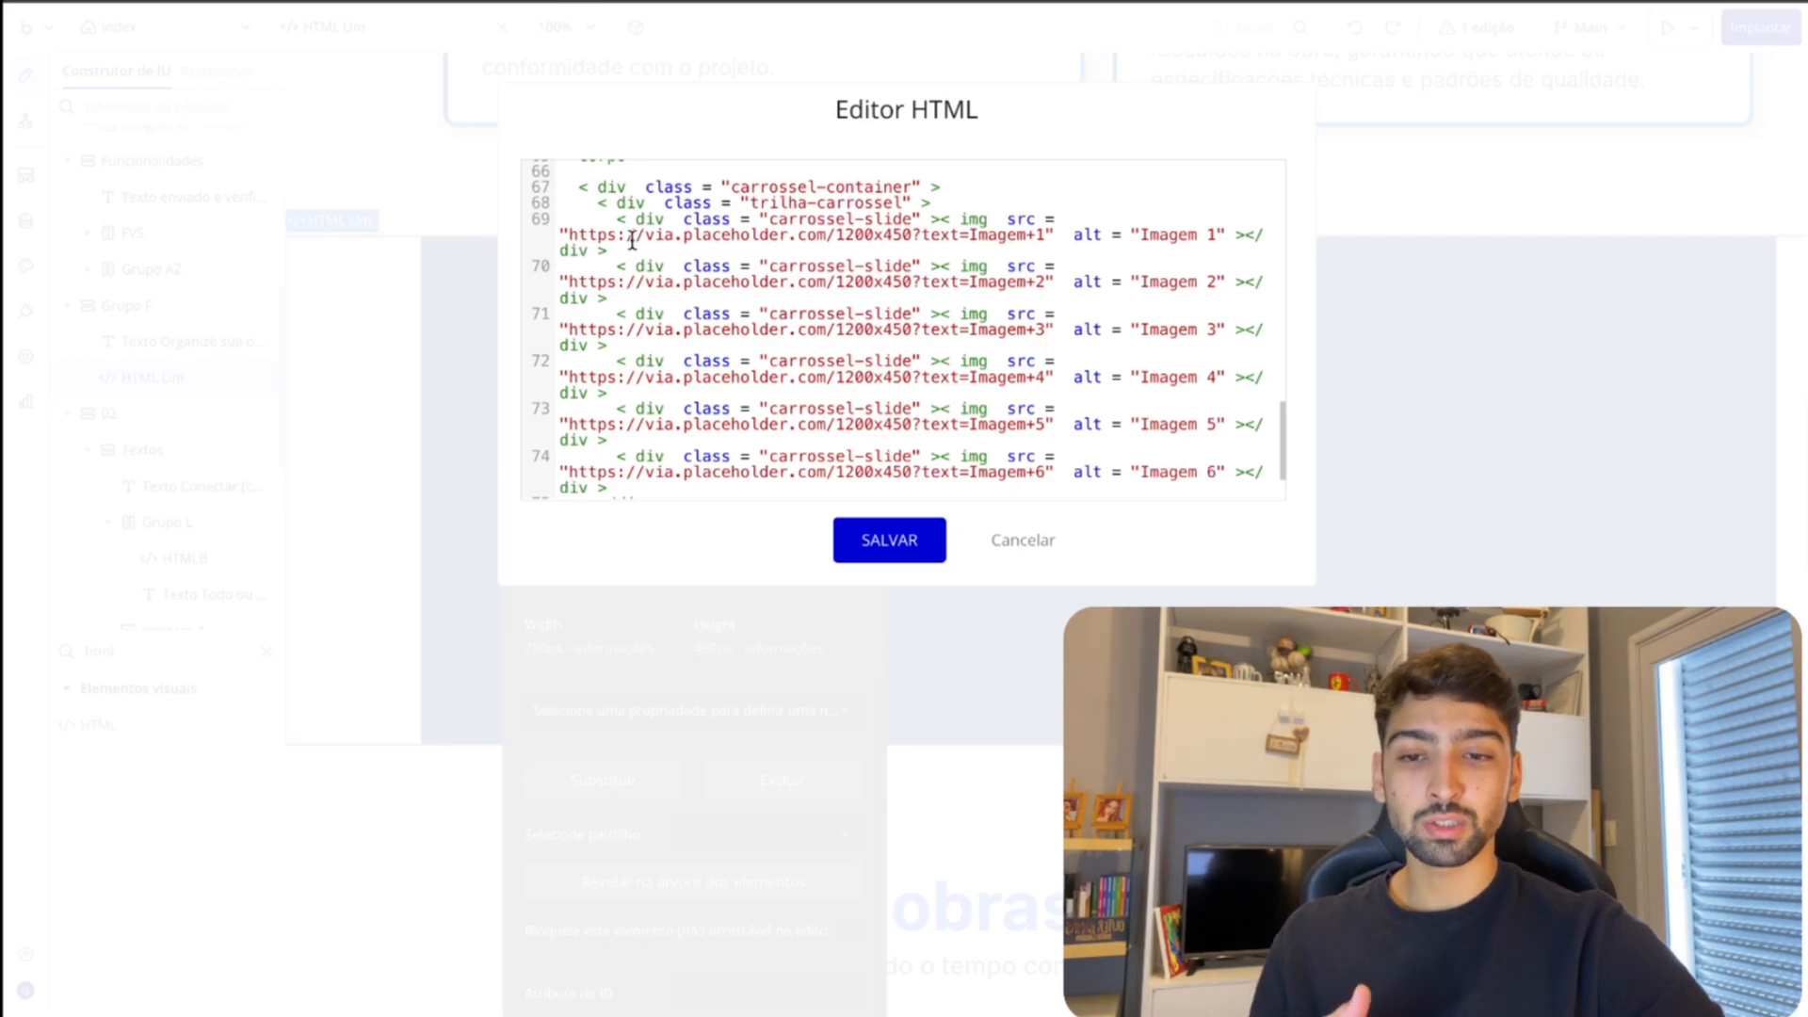
click(851, 239)
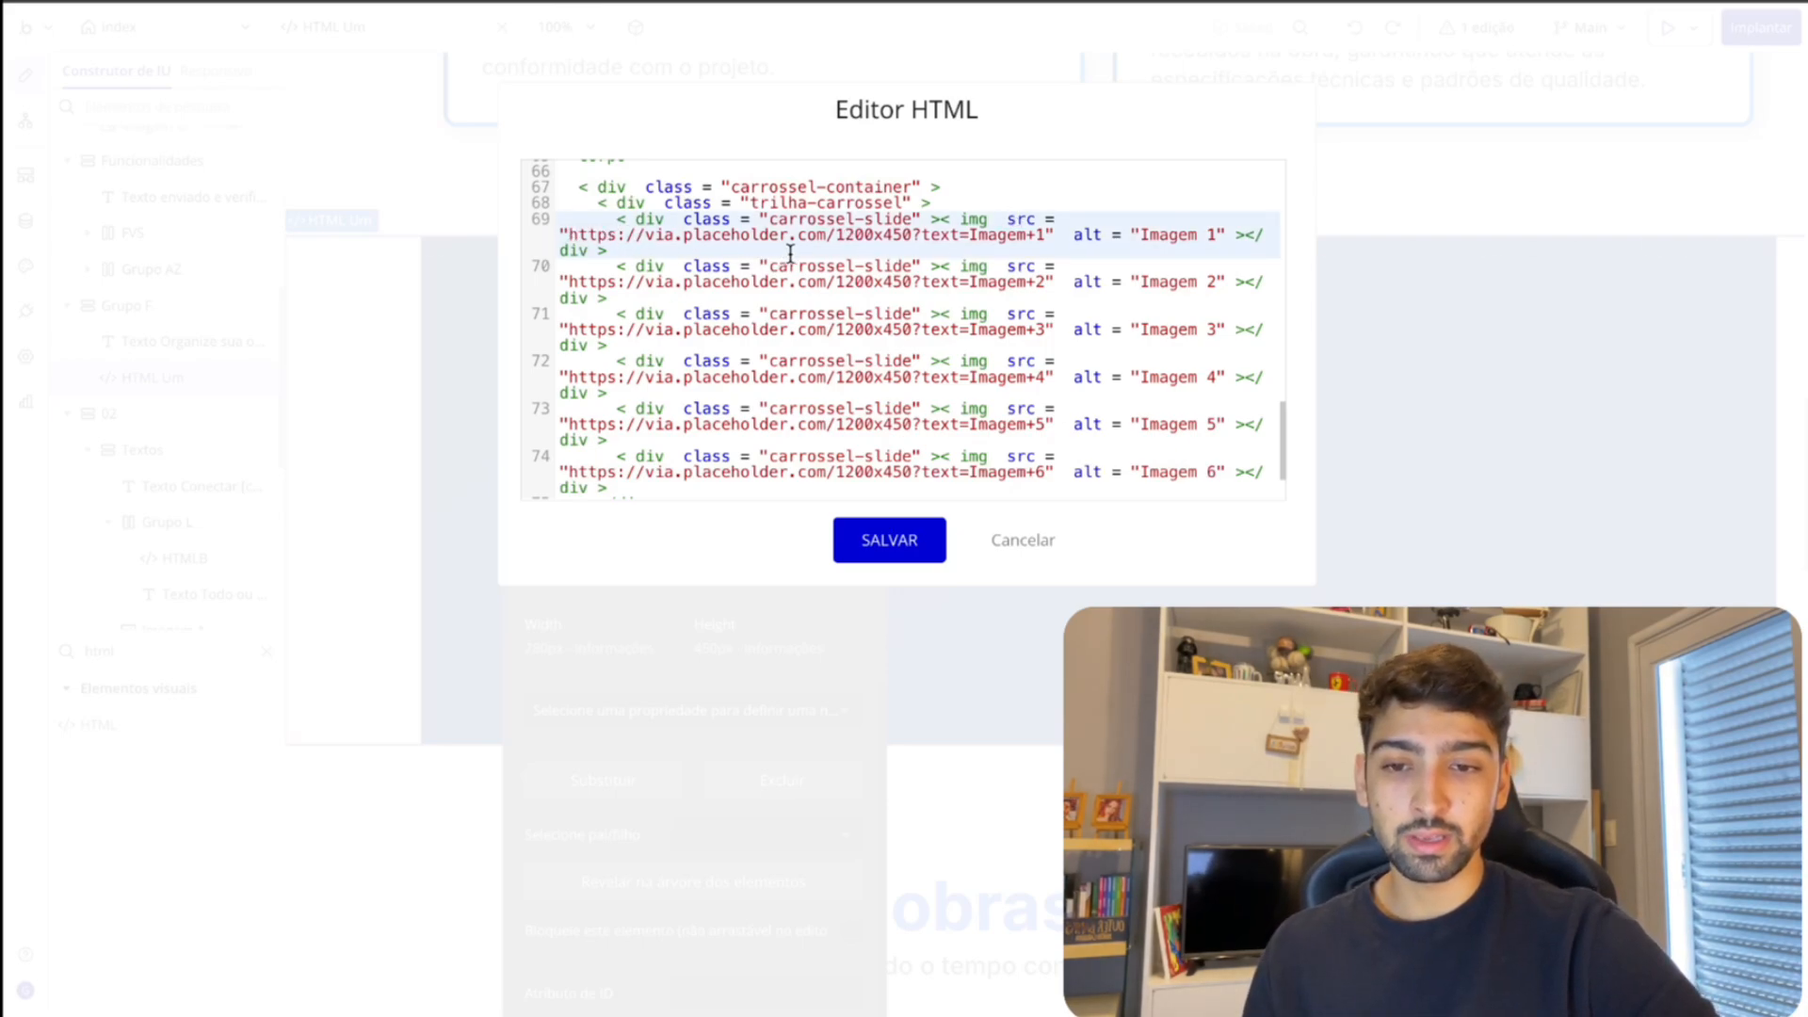
click(1020, 545)
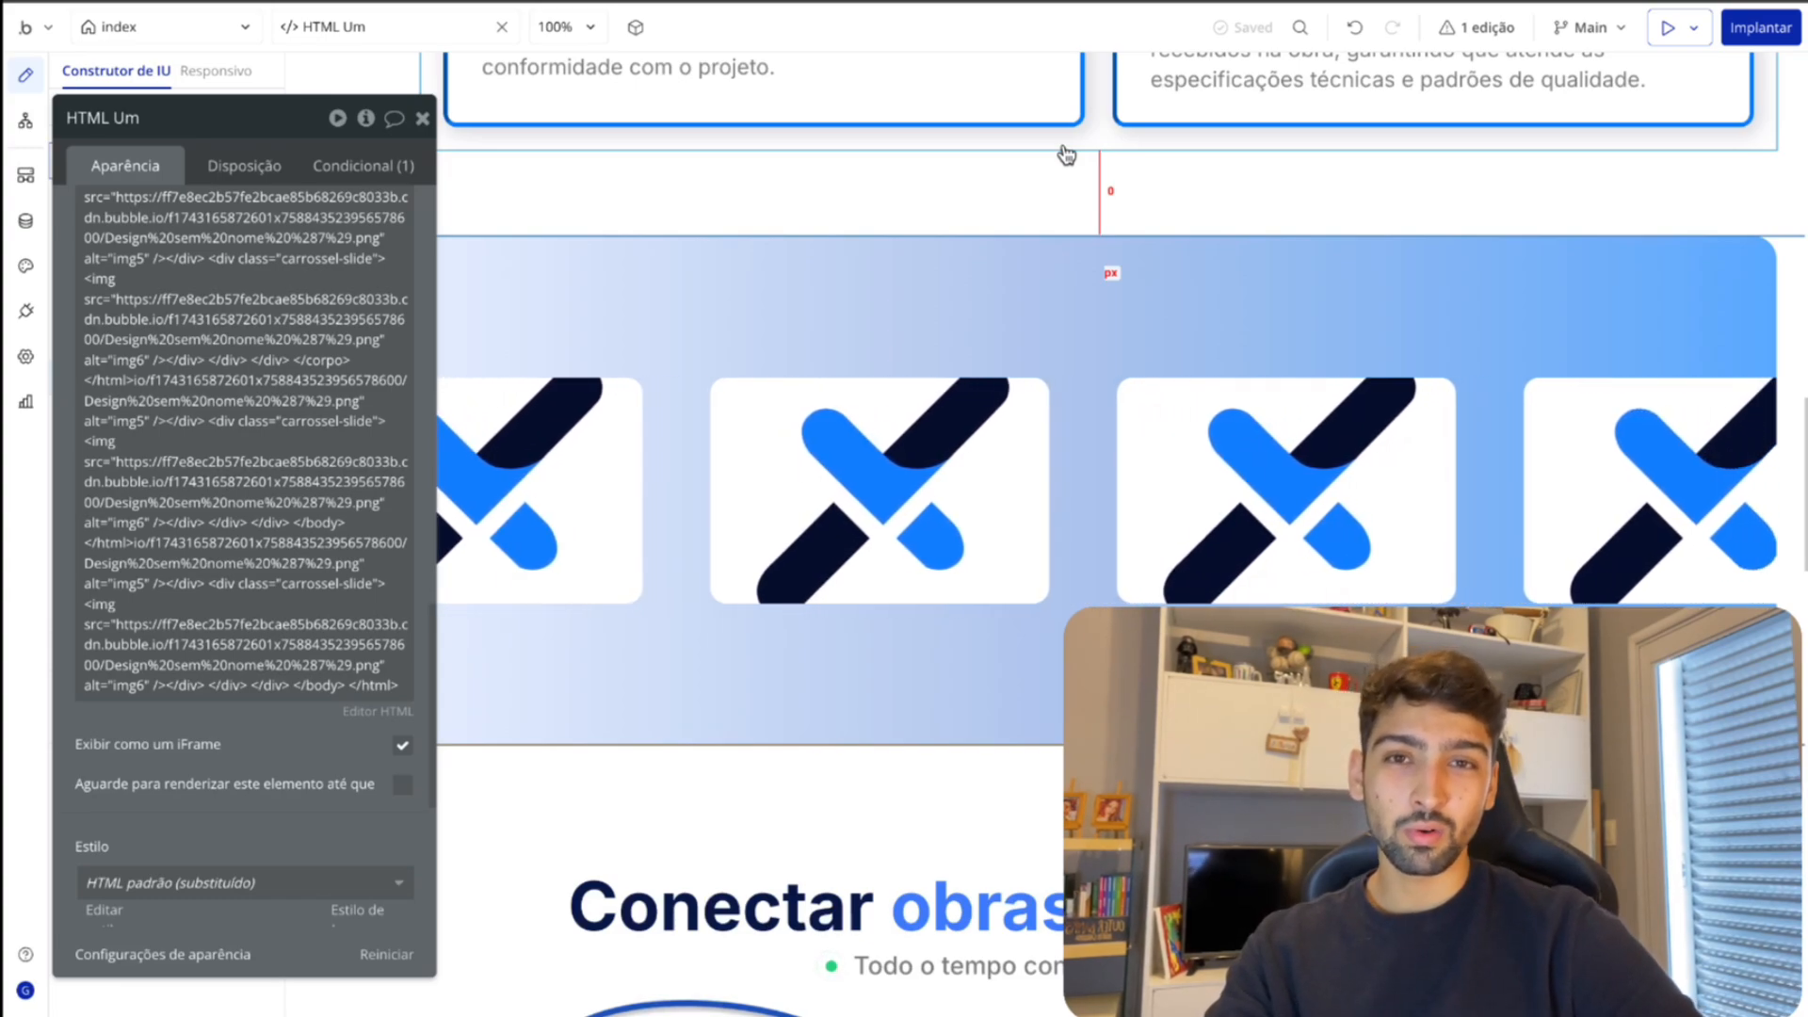
- Undo the test changes to the HTML Um carousel code
mouse_move(248, 138)
mouse_down()
mouse_move(350, 165)
mouse_move(196, 156)
mouse_move(233, 144)
mouse_up()
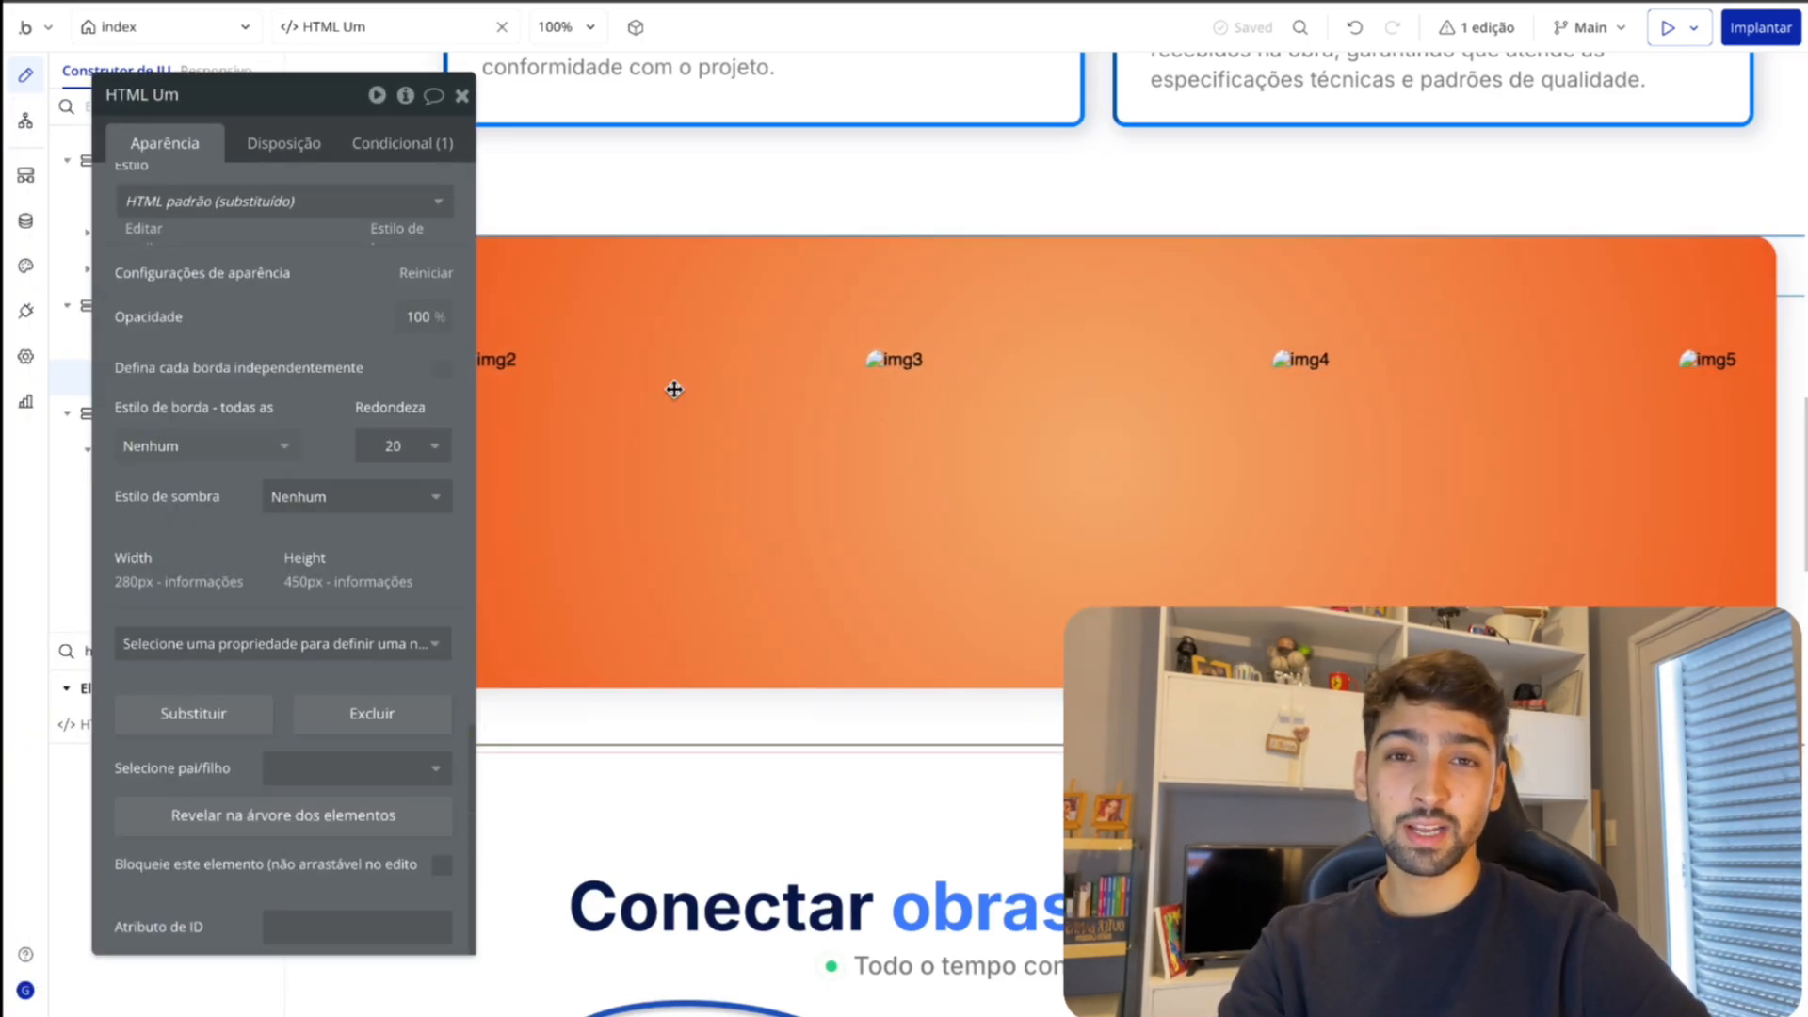
scroll(921, 646, down, 1)
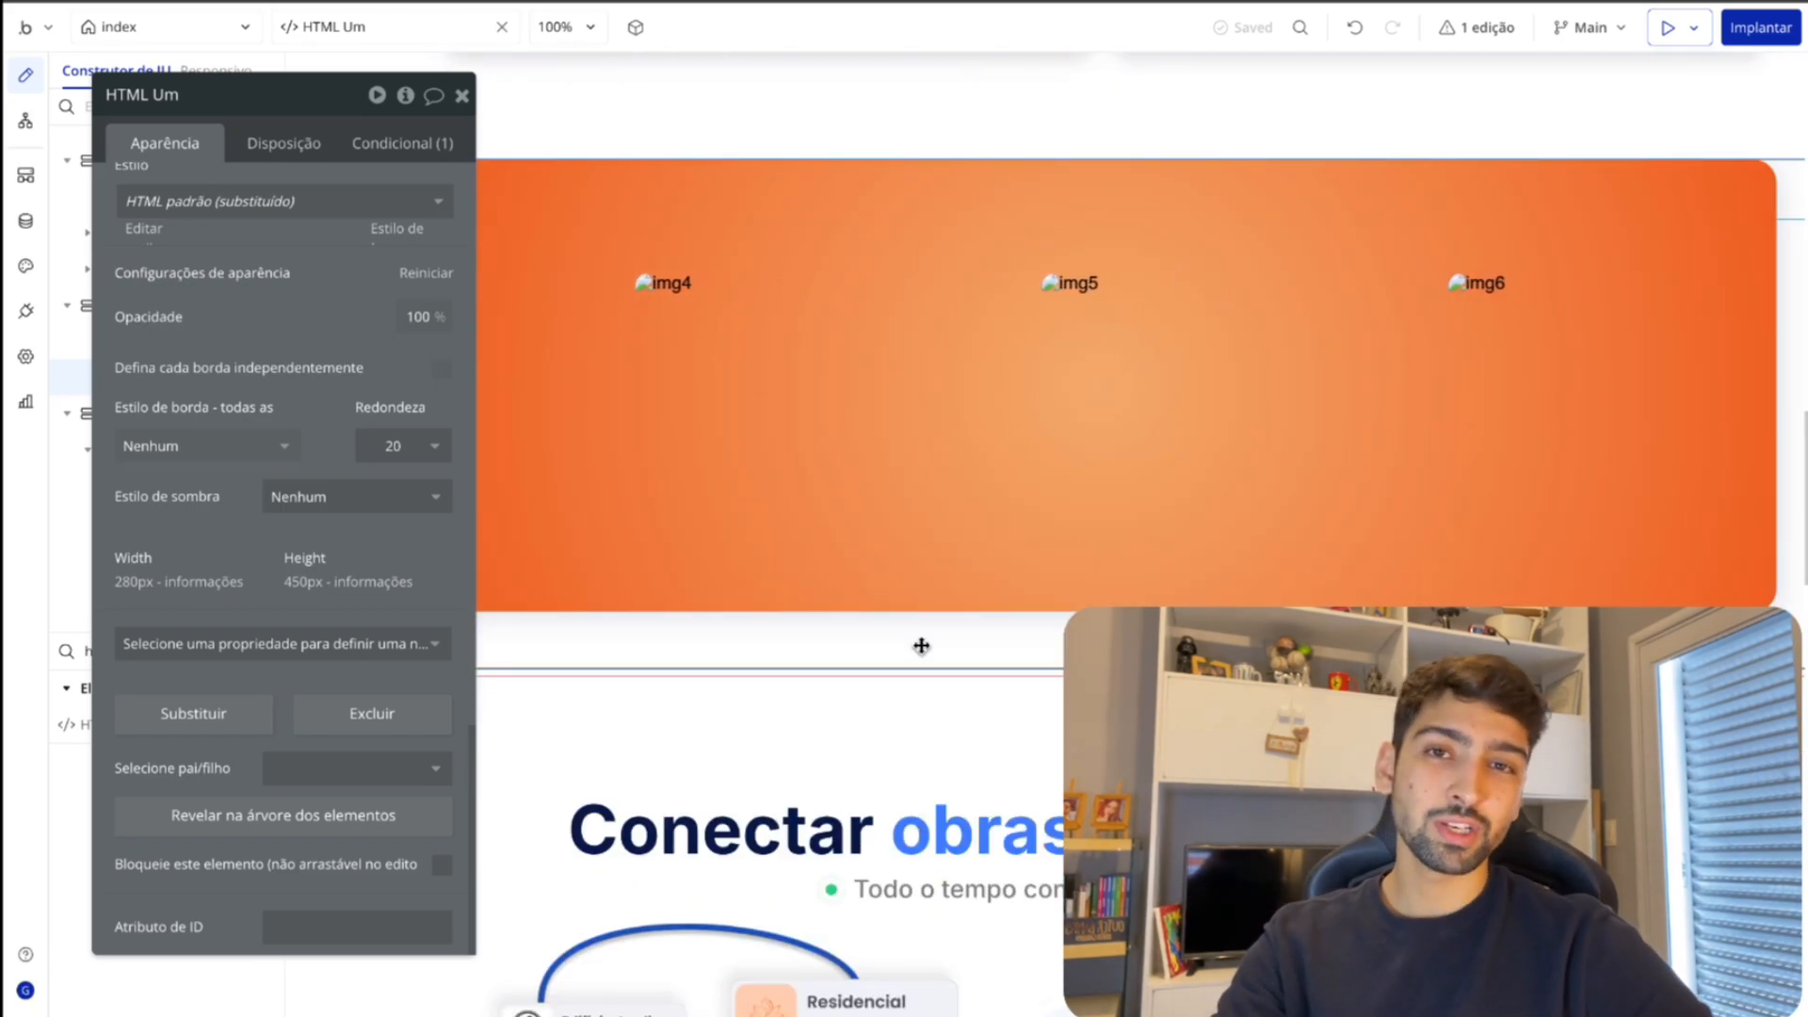
key(ctrl+z)
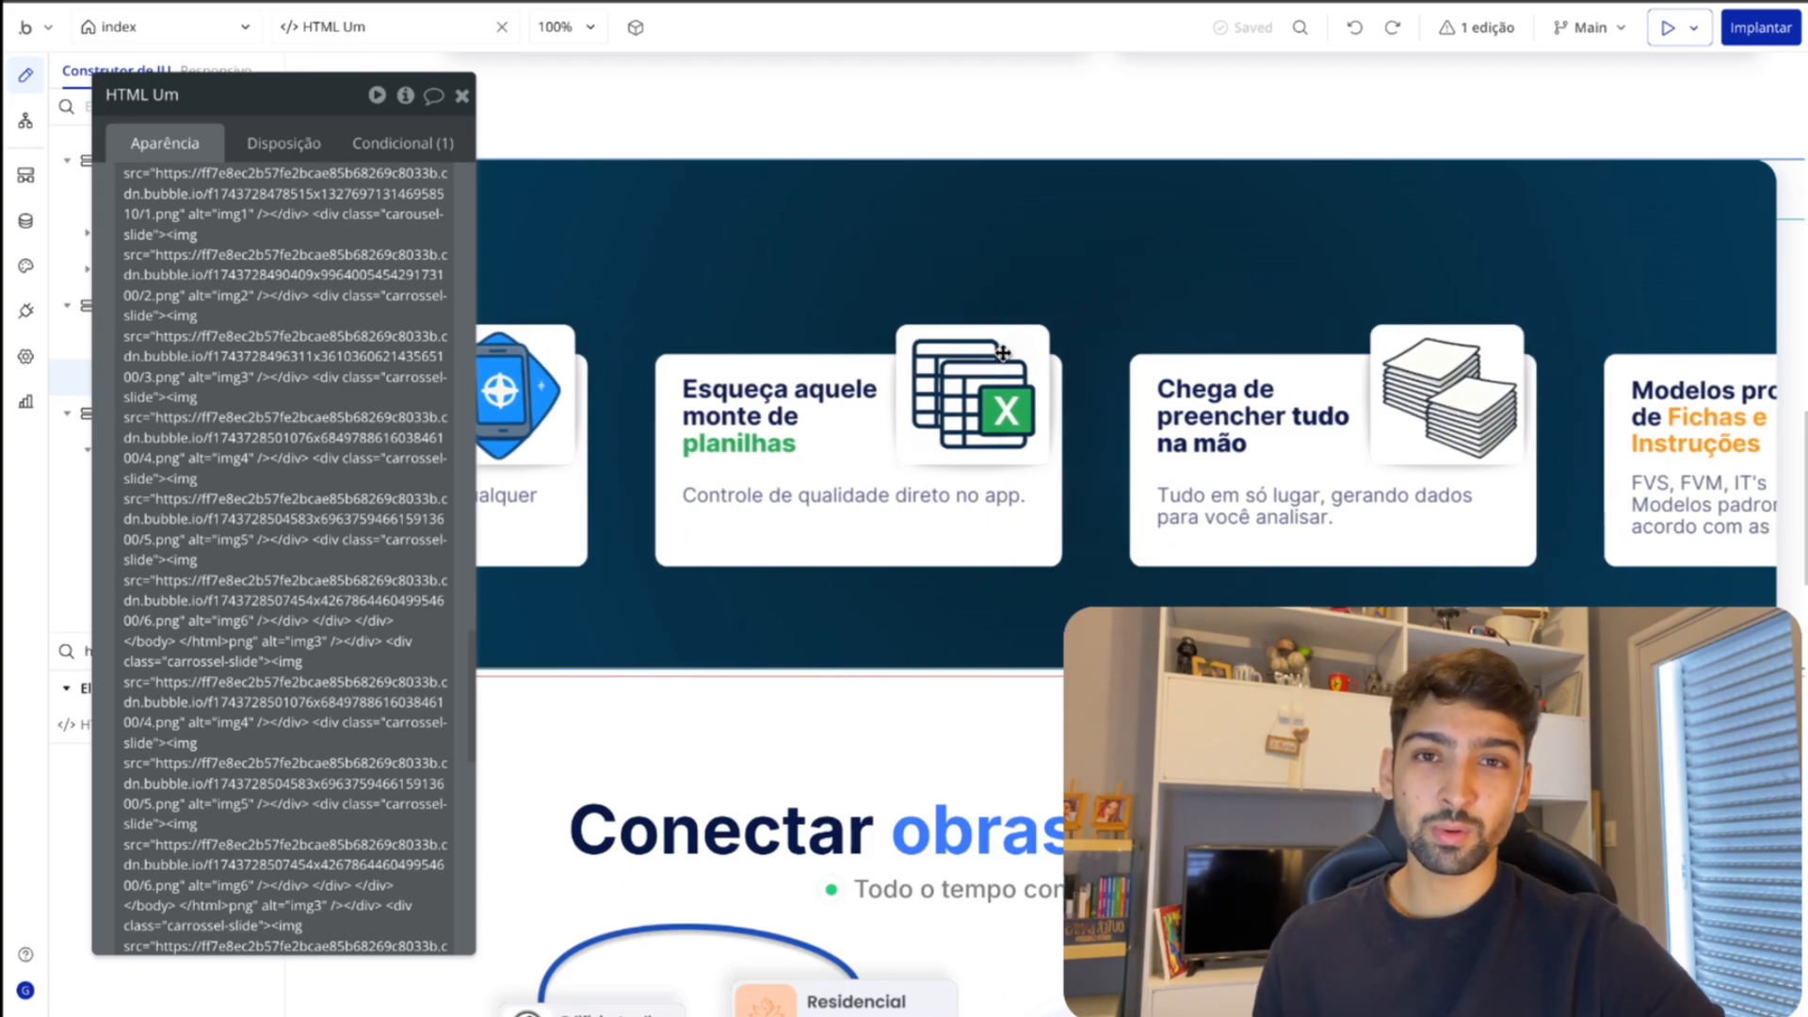
drag(300, 106, 371, 135)
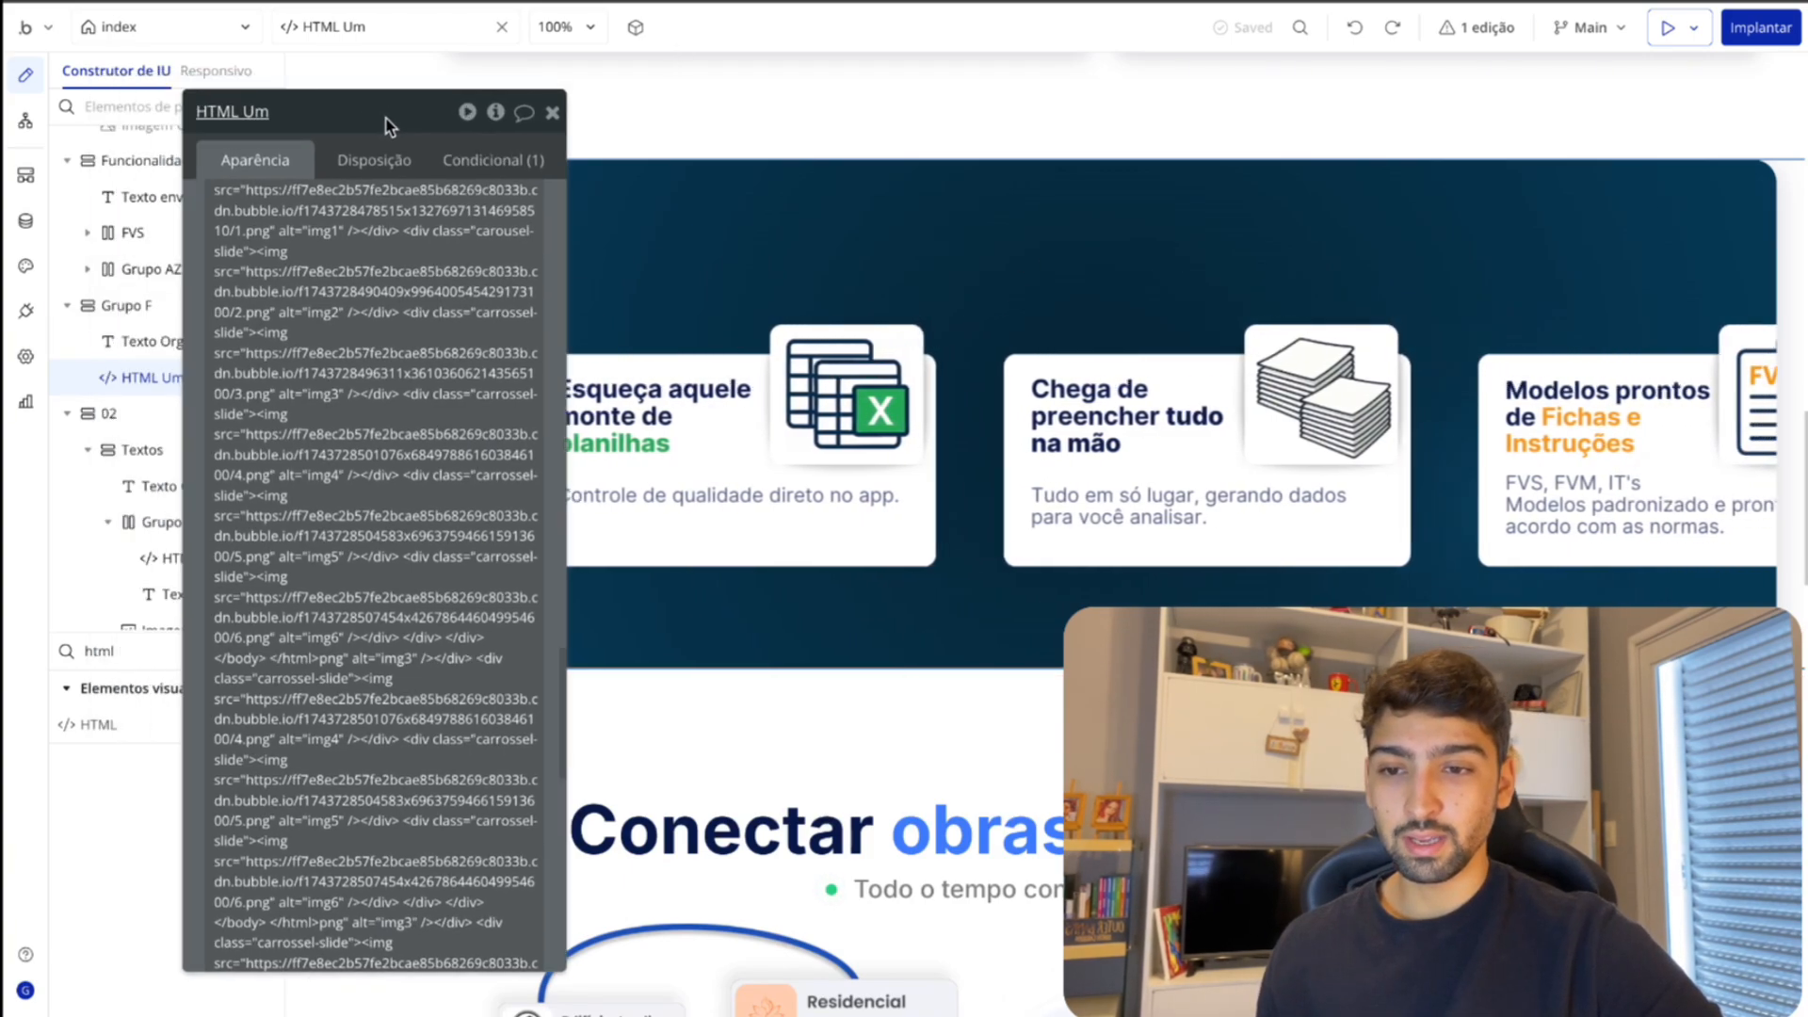
- Preview the card carousel at the 768 and 400 responsive breakpoints
click(228, 81)
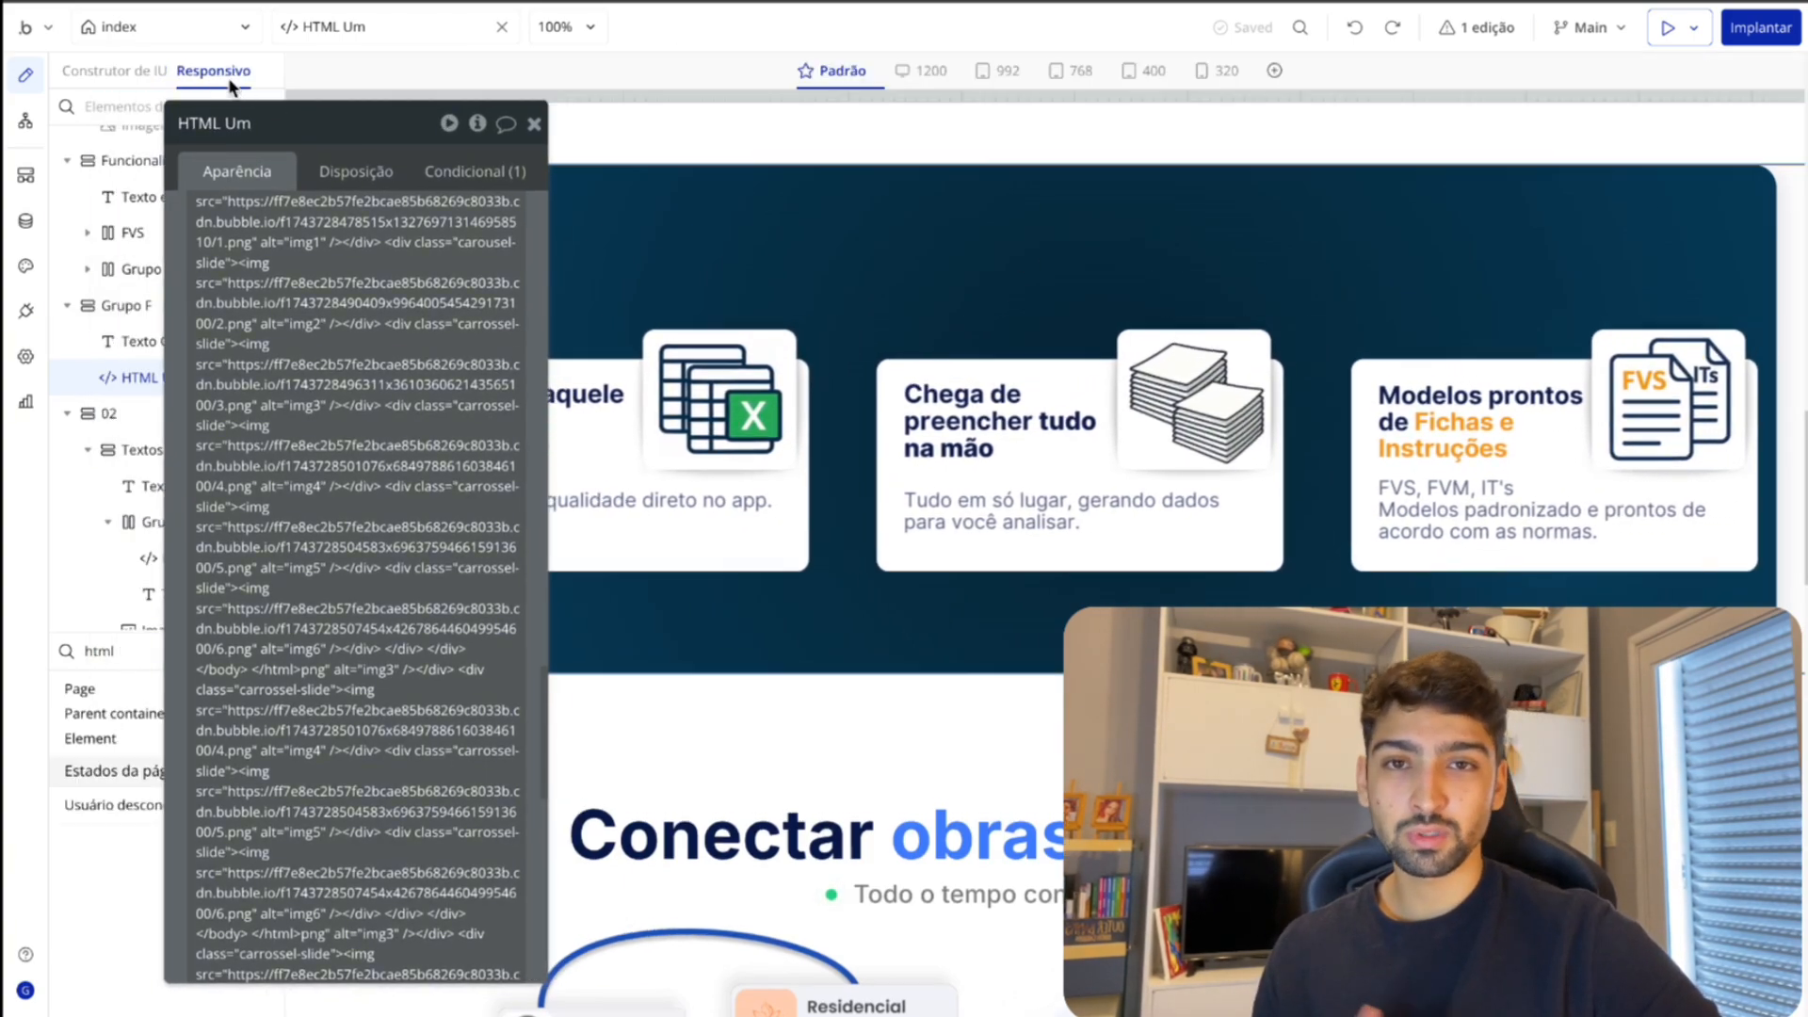
click(1078, 71)
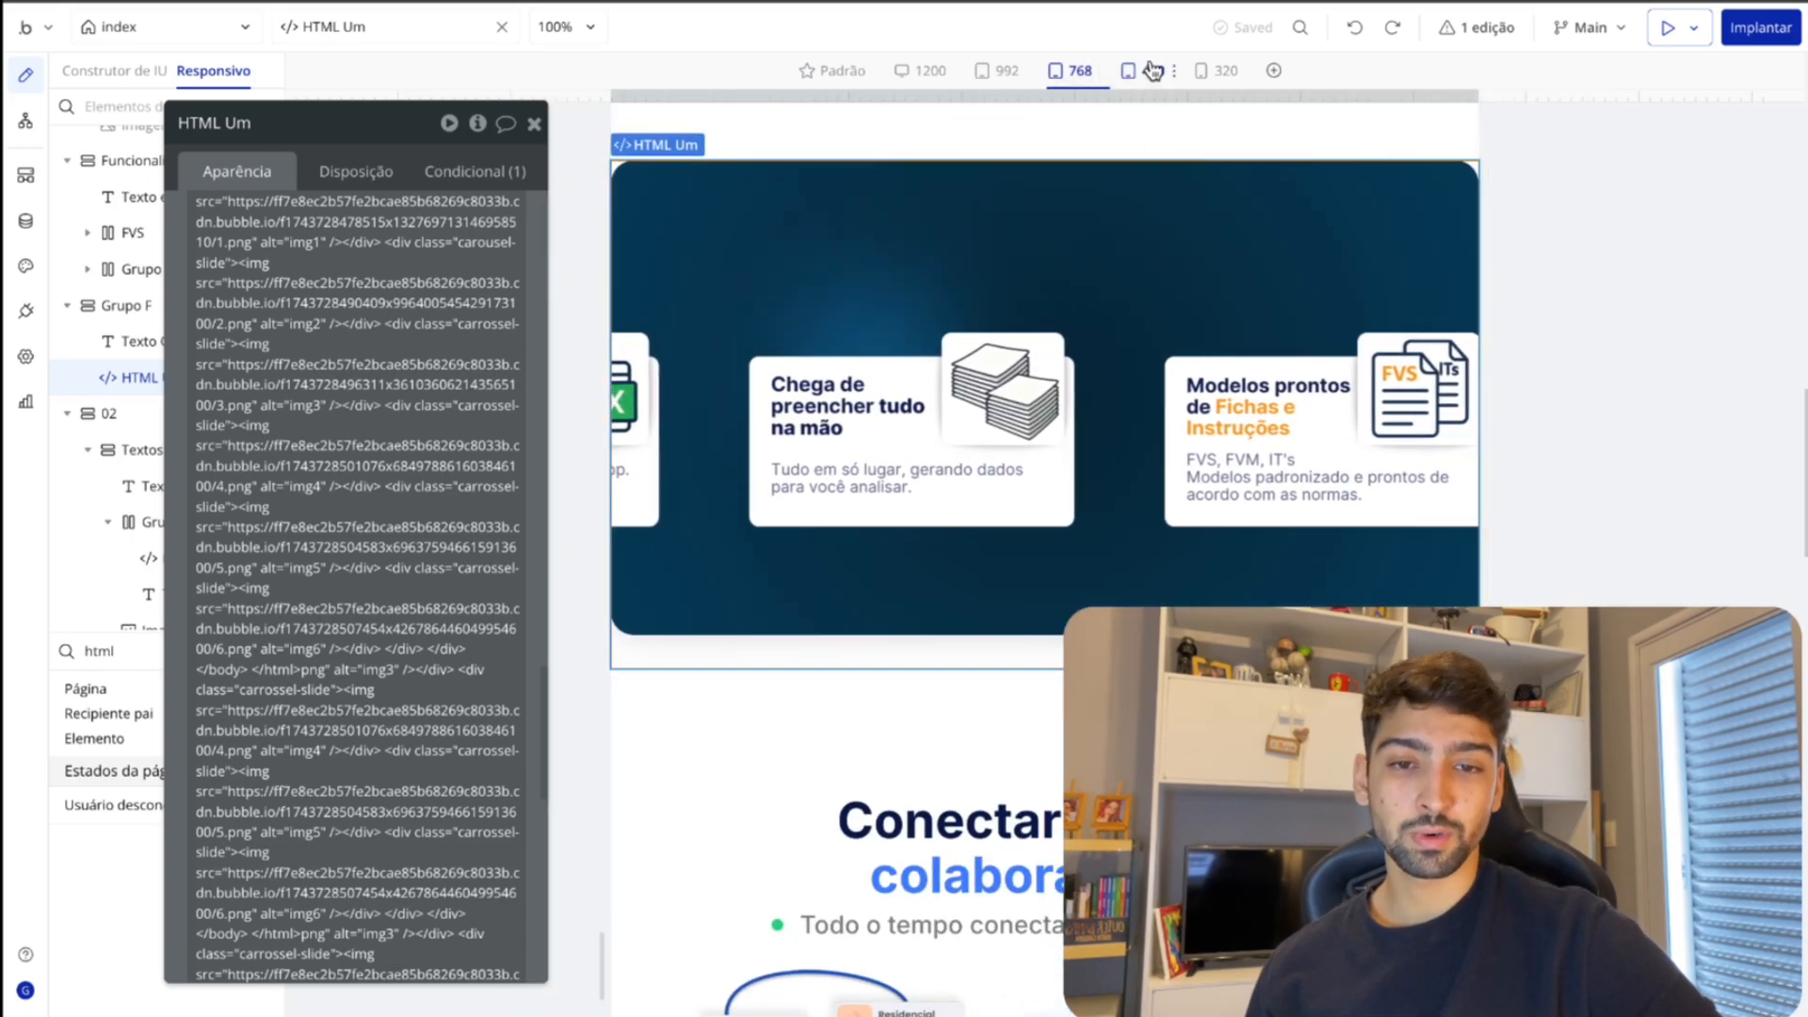
click(1144, 71)
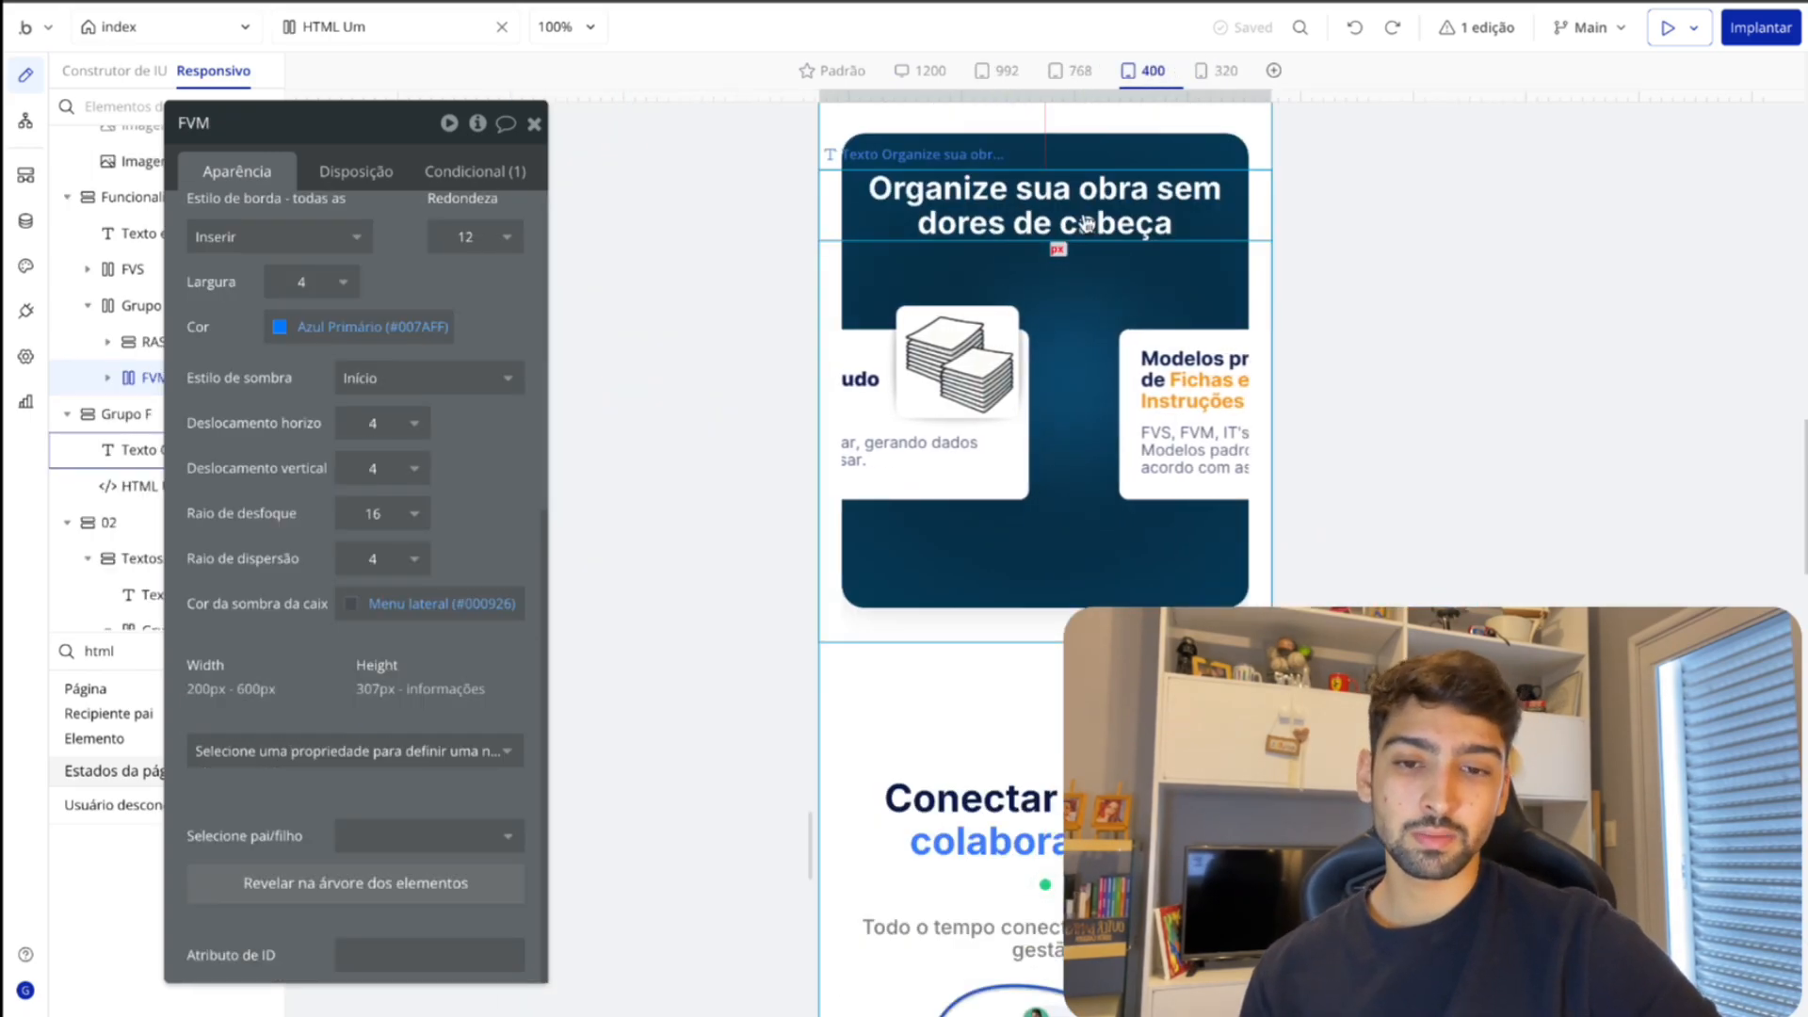
- Inspect the layout margins of the "Organize sua obra sem dores de cabeça" heading over the carousel, and deselect it
click(1086, 224)
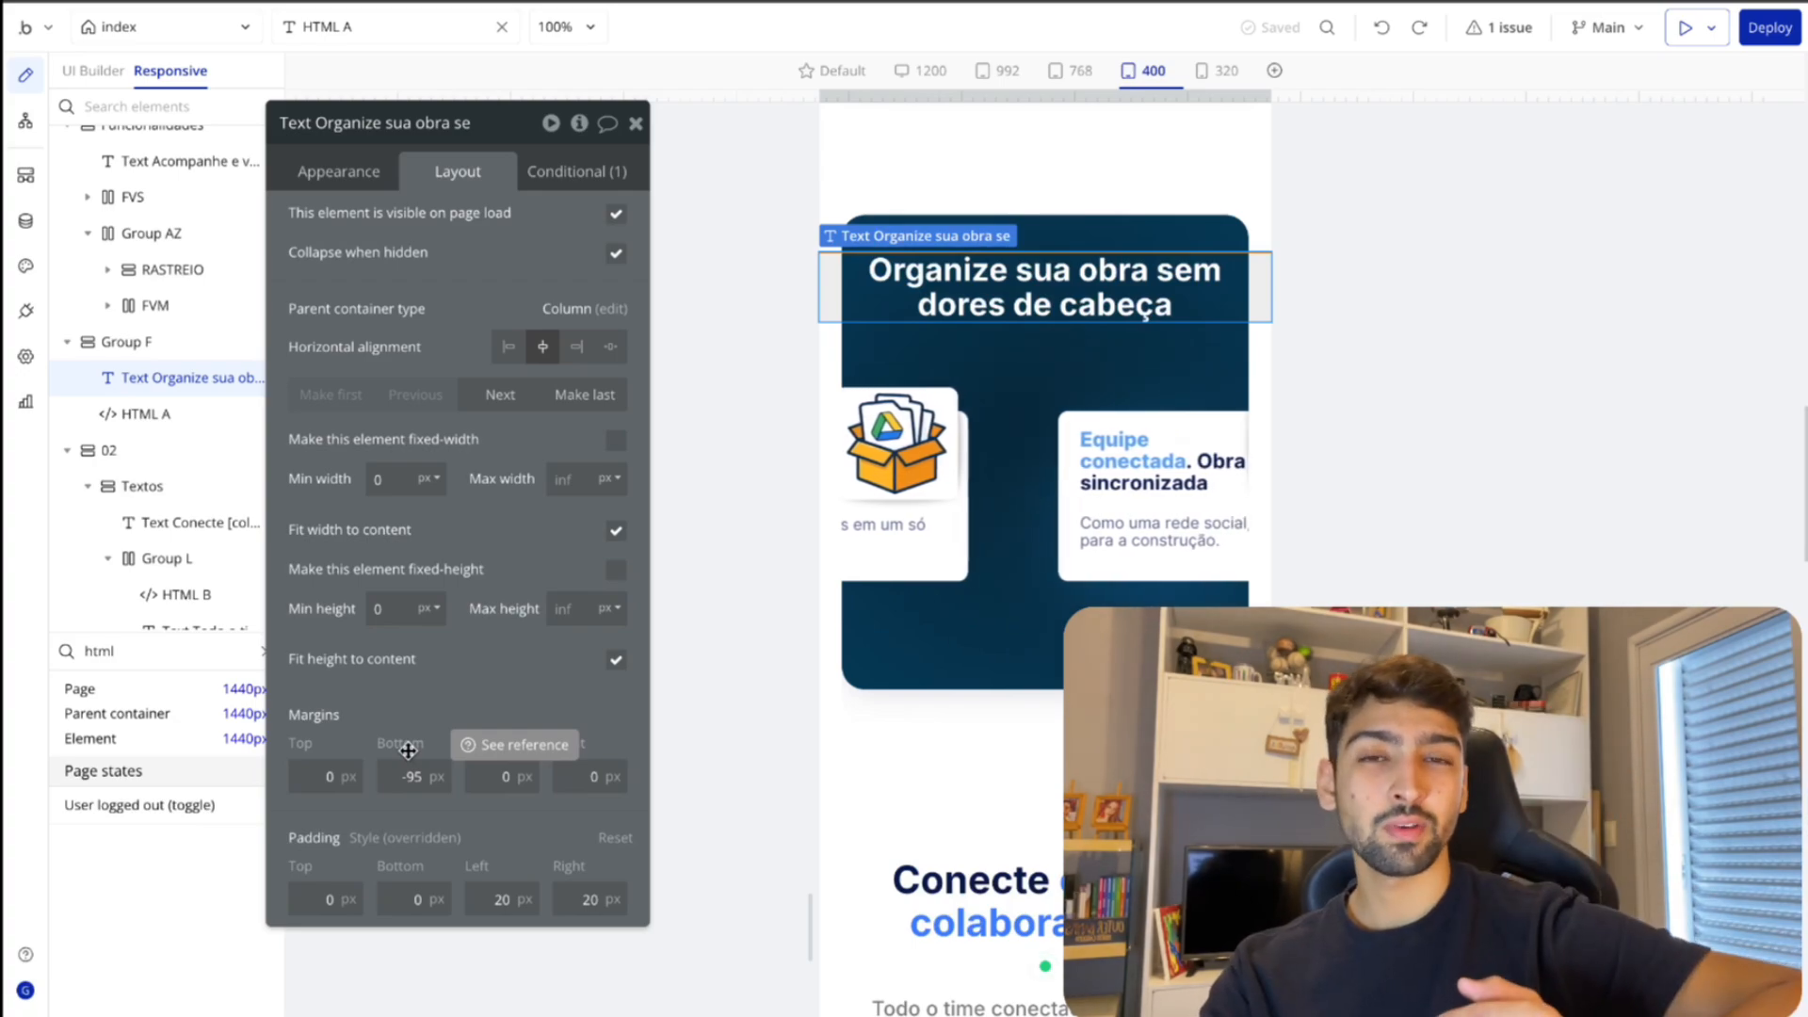
click(1221, 354)
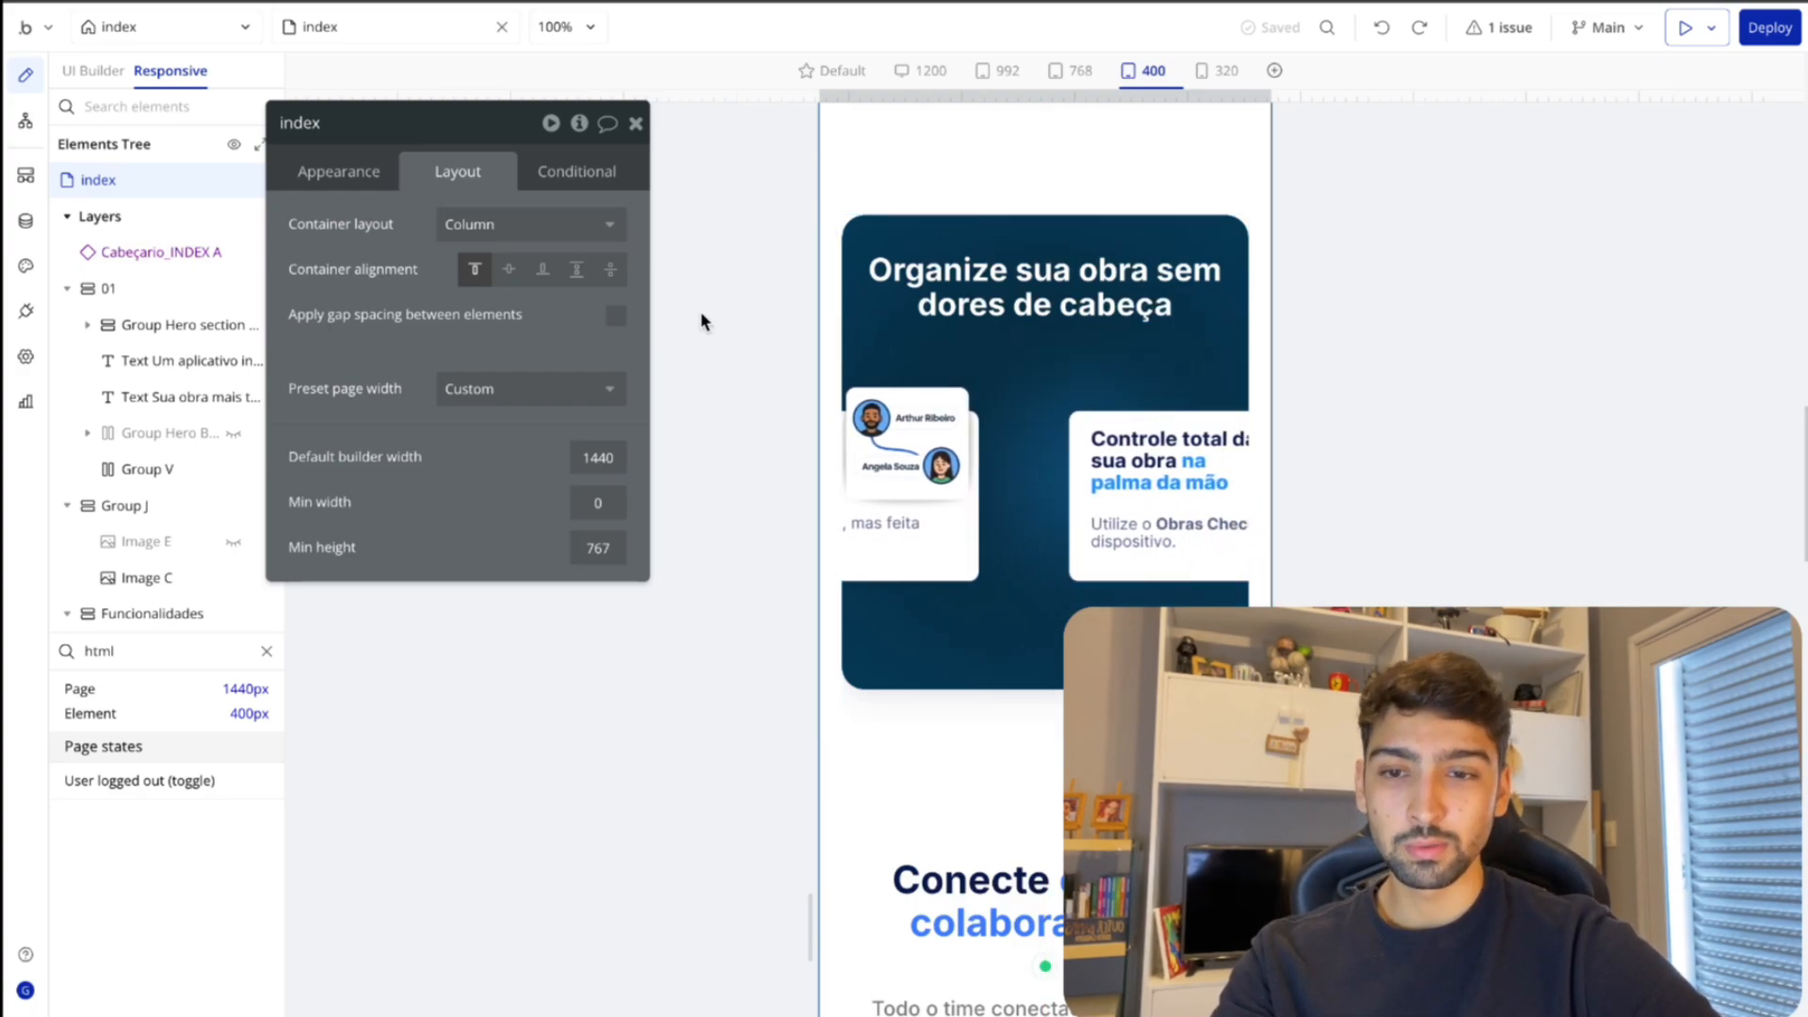
click(1215, 591)
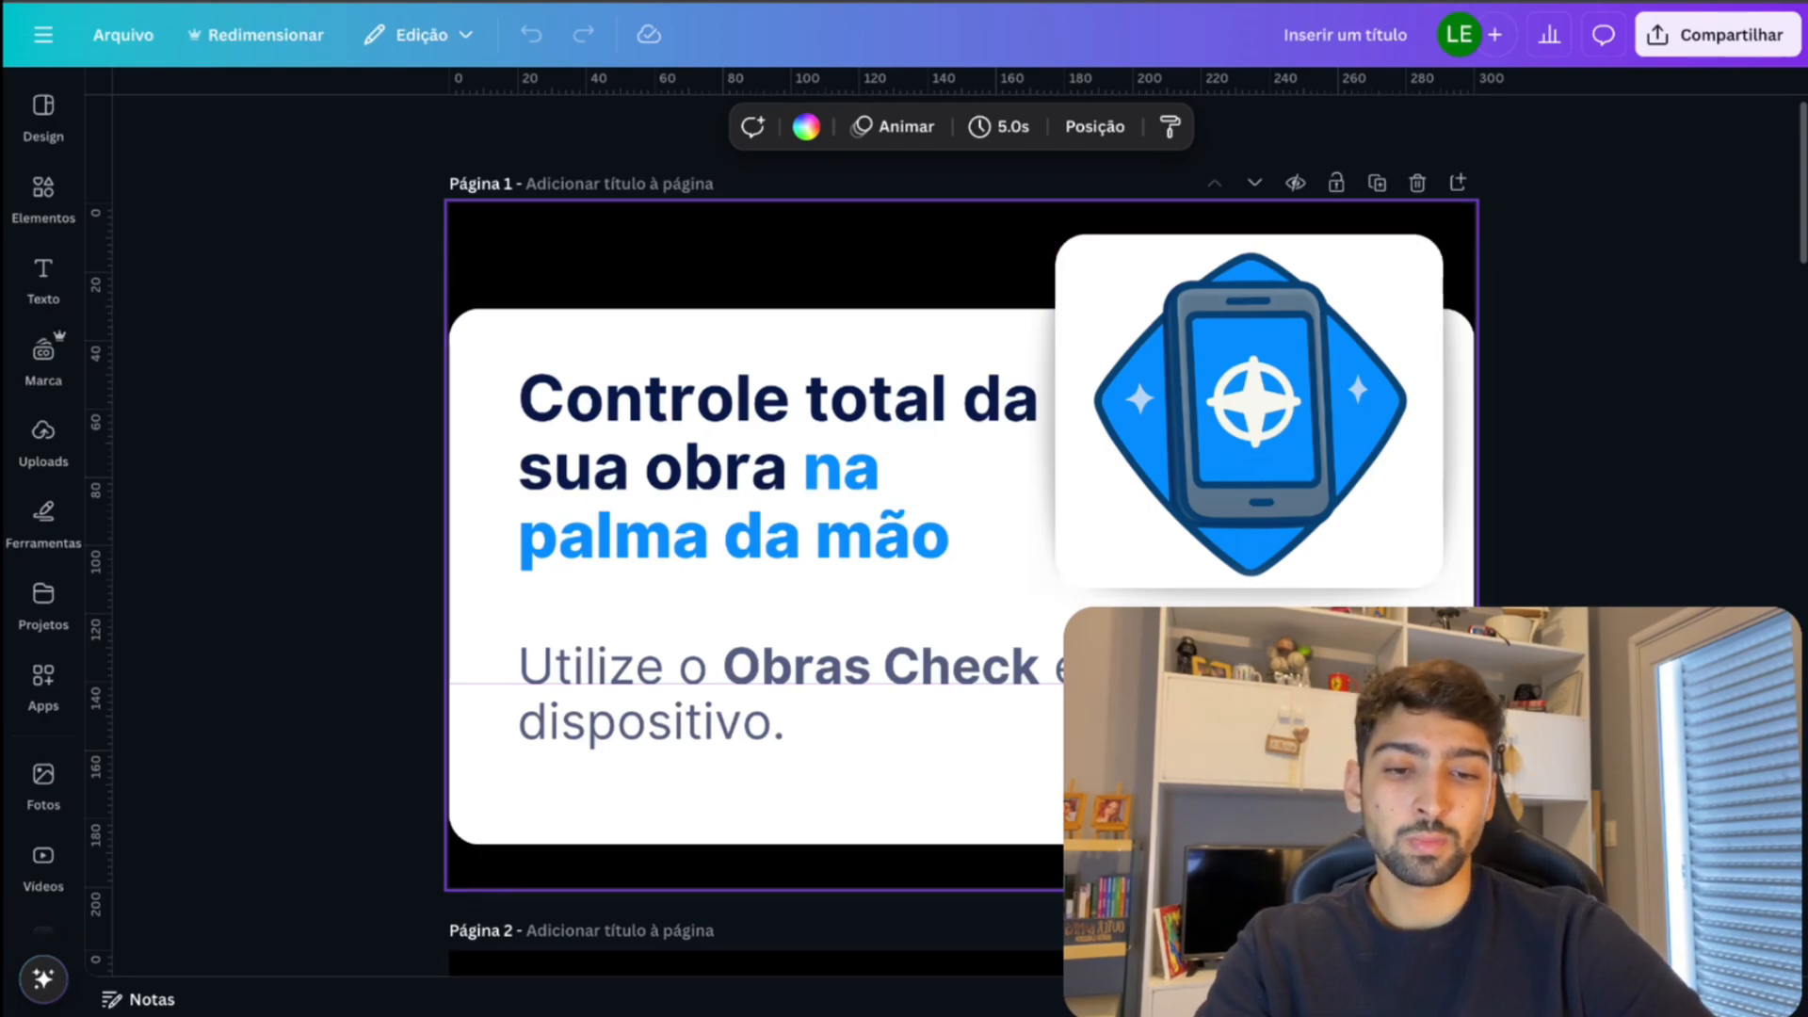
- Pick out the white card, the phone illustration and the "Controle total da sua obra" heading on page 1 of the Canva design
click(599, 333)
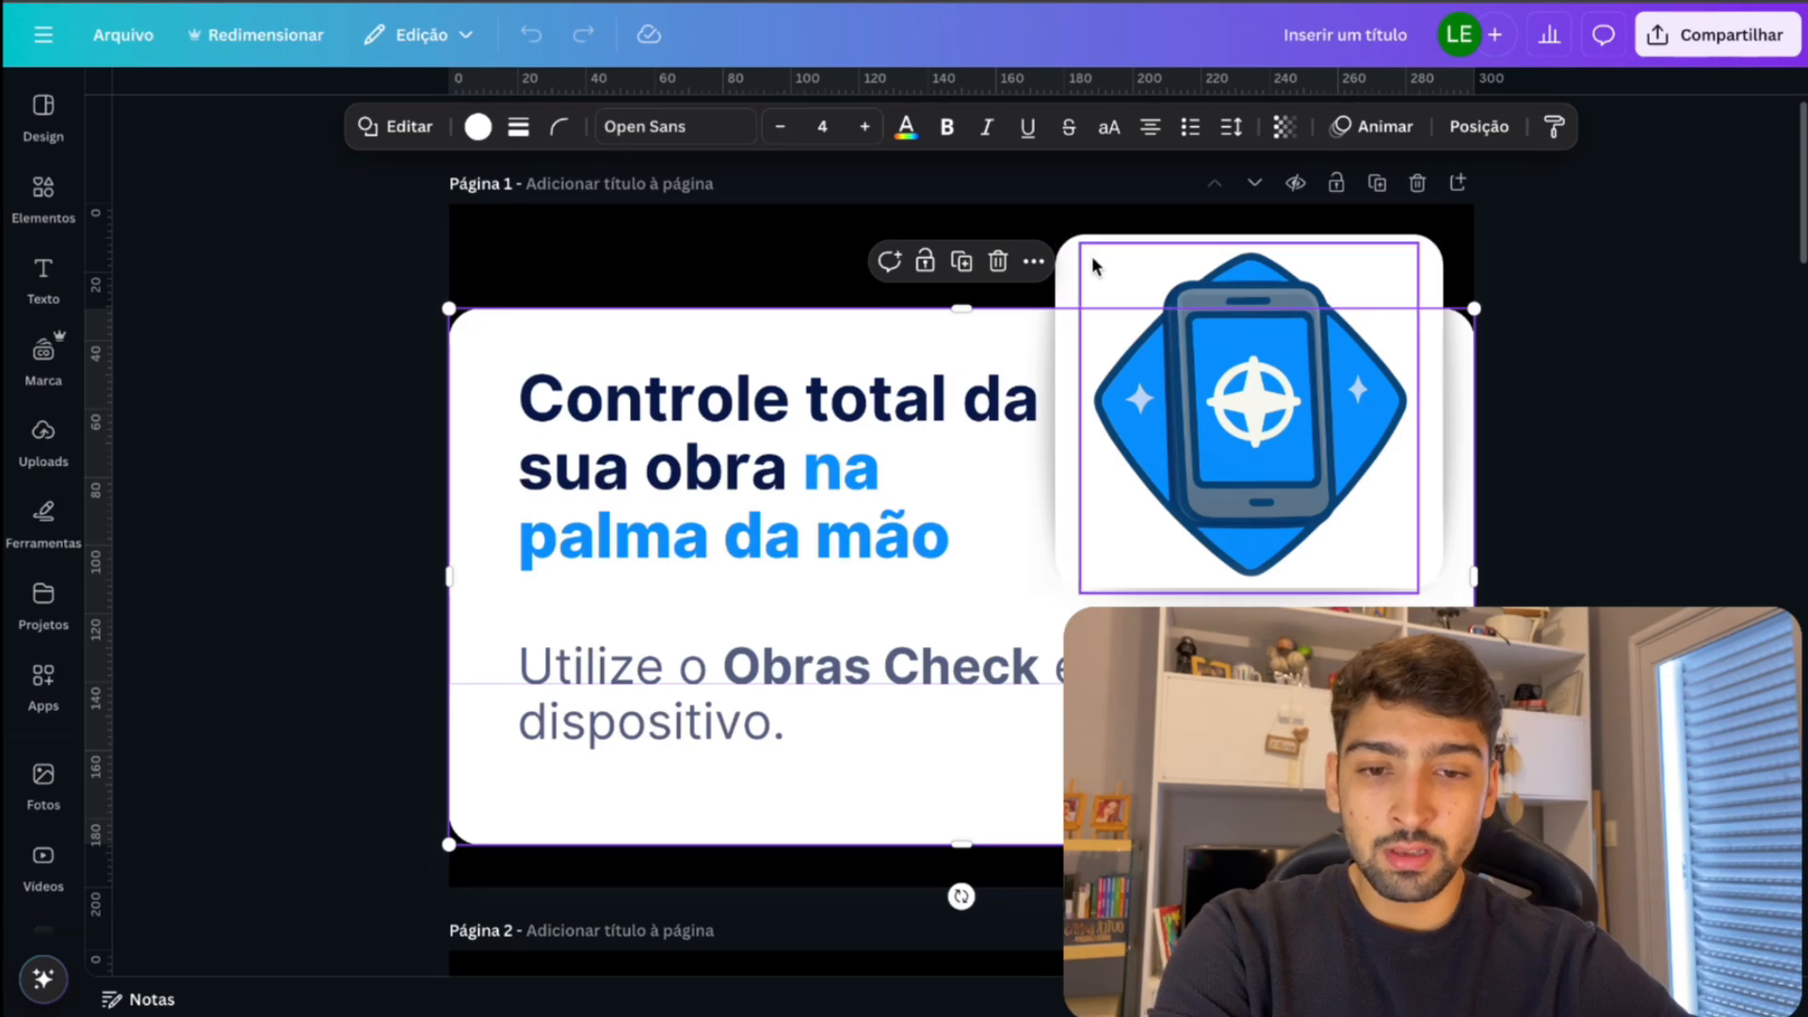
click(1038, 336)
click(1234, 314)
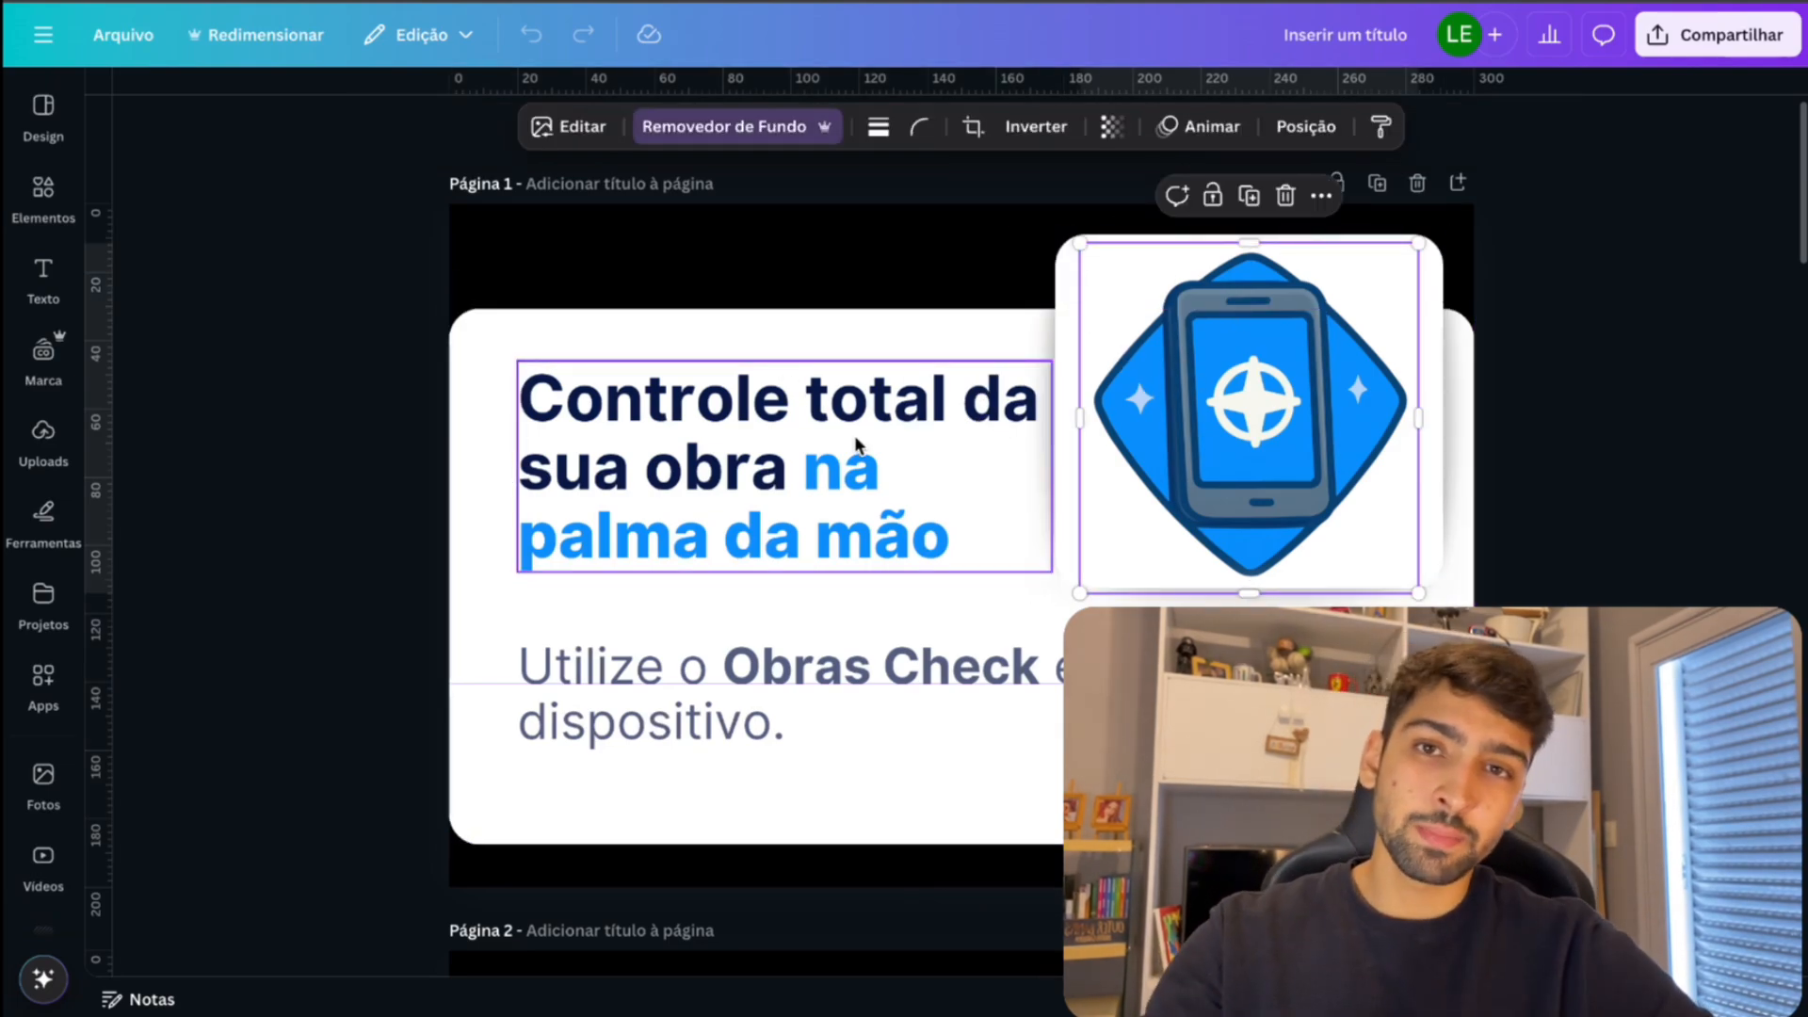
click(794, 474)
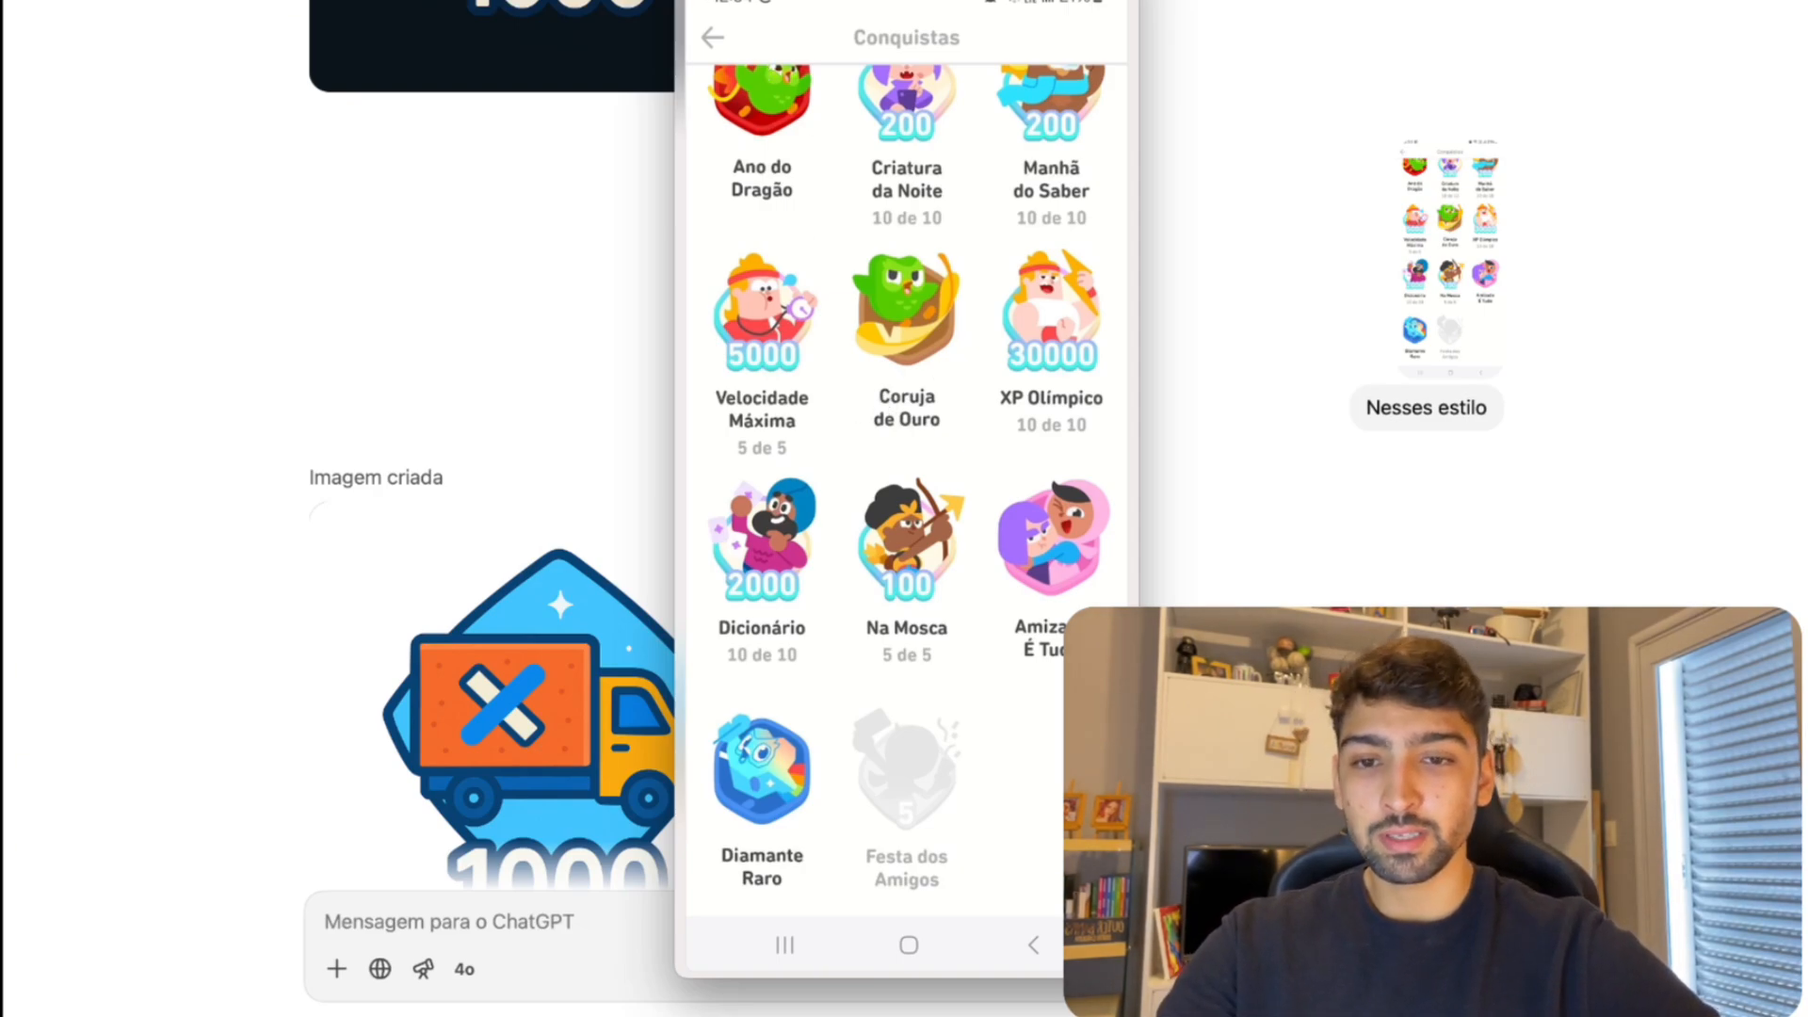
- Close the achievements reference image and examine the prompts and generated phone, Excel, Word and camera icons in the ChatGPT conversation
click(819, 432)
scroll(820, 432, down, 15)
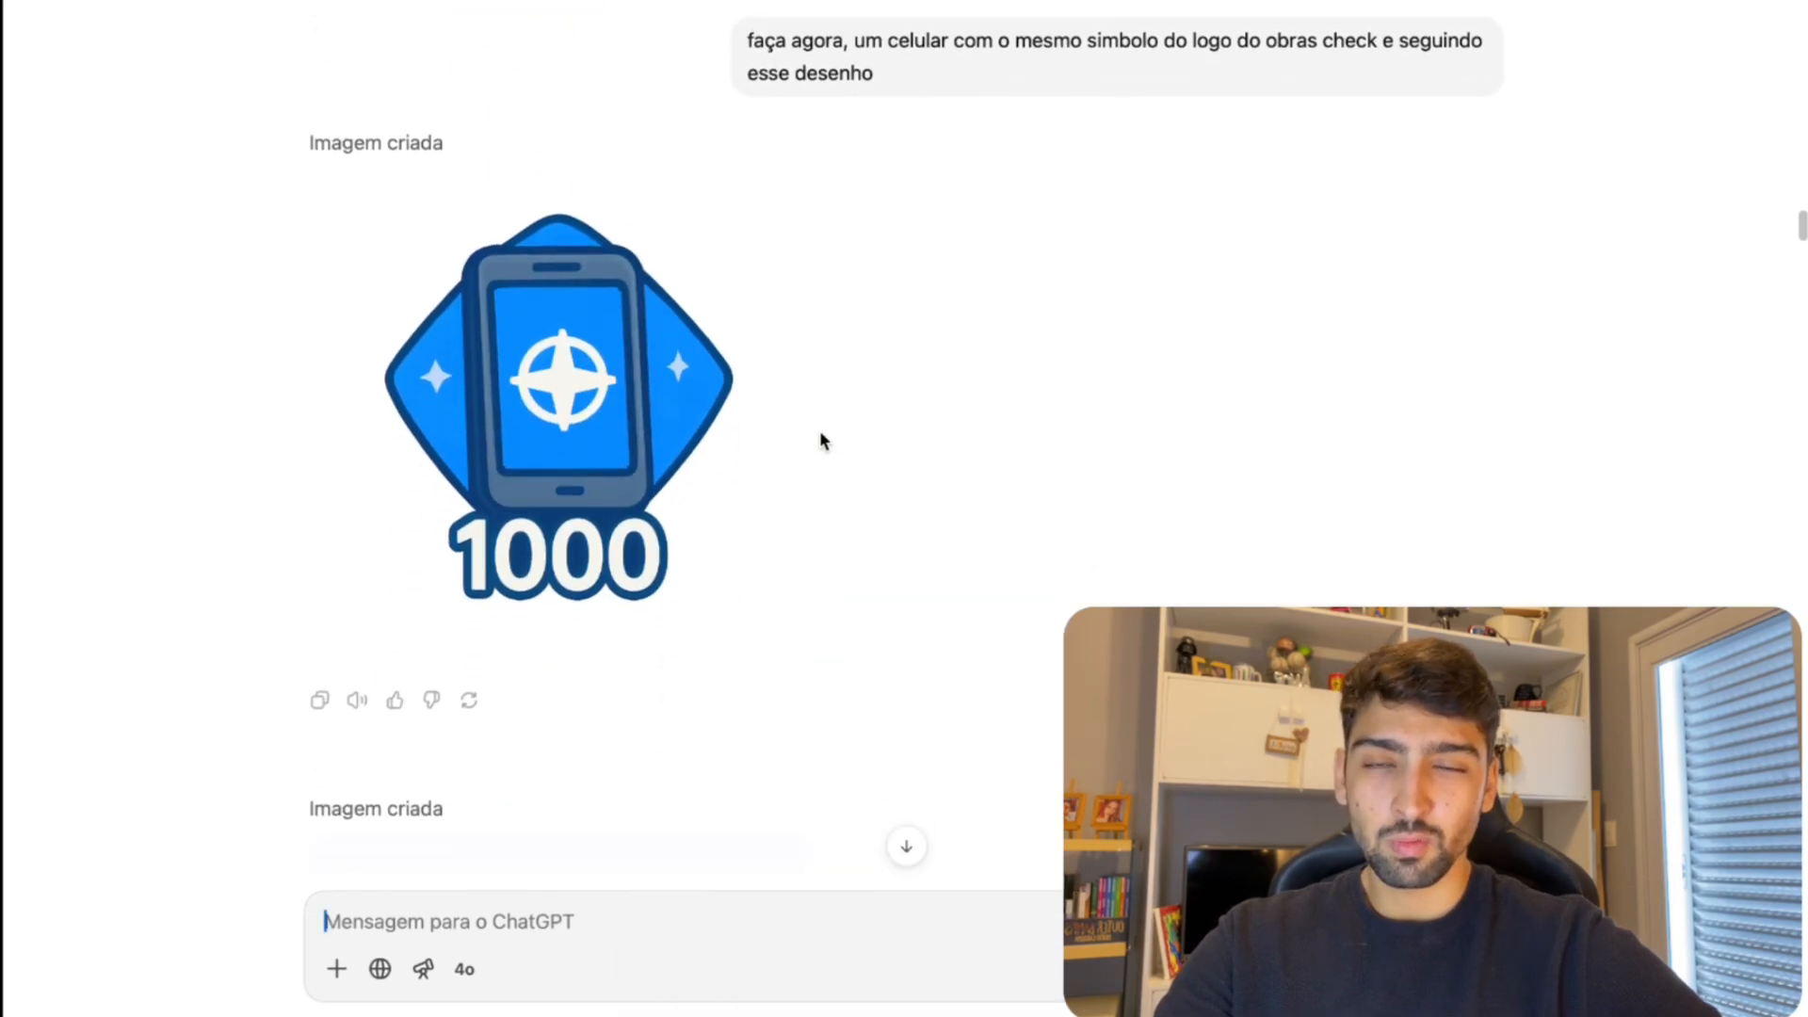
scroll(820, 431, down, 10)
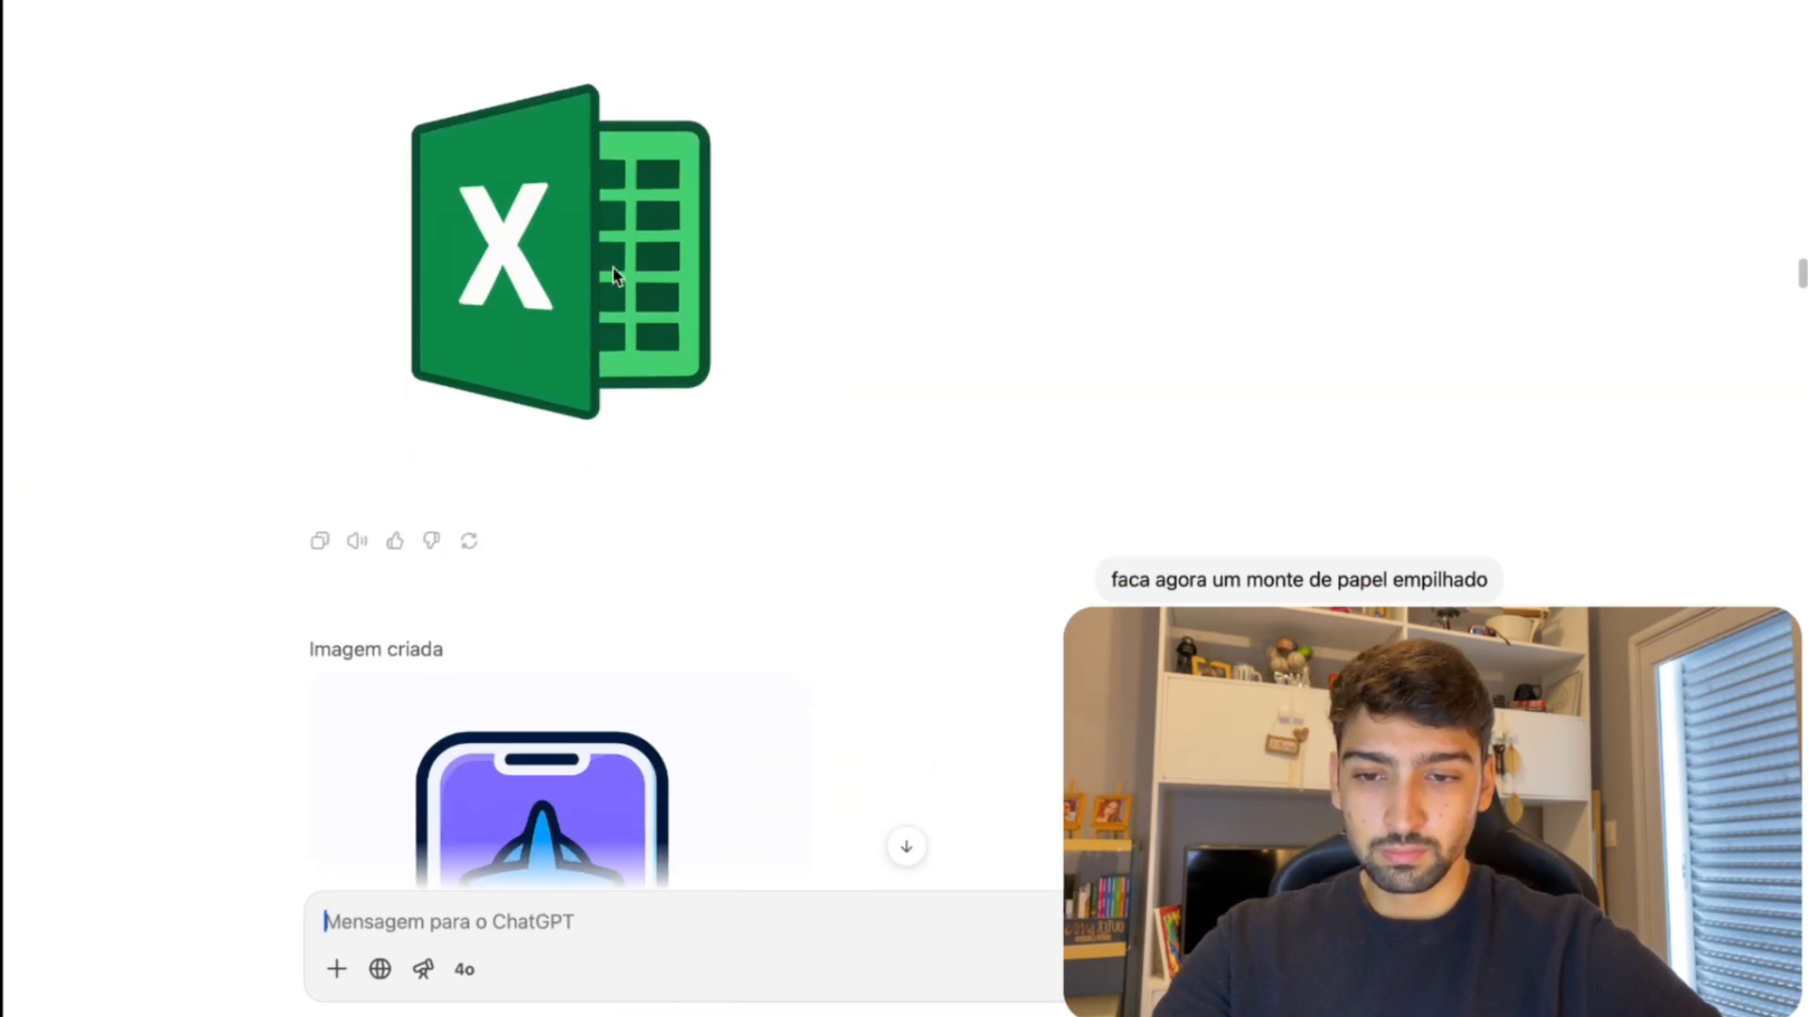
scroll(815, 273, up, 2)
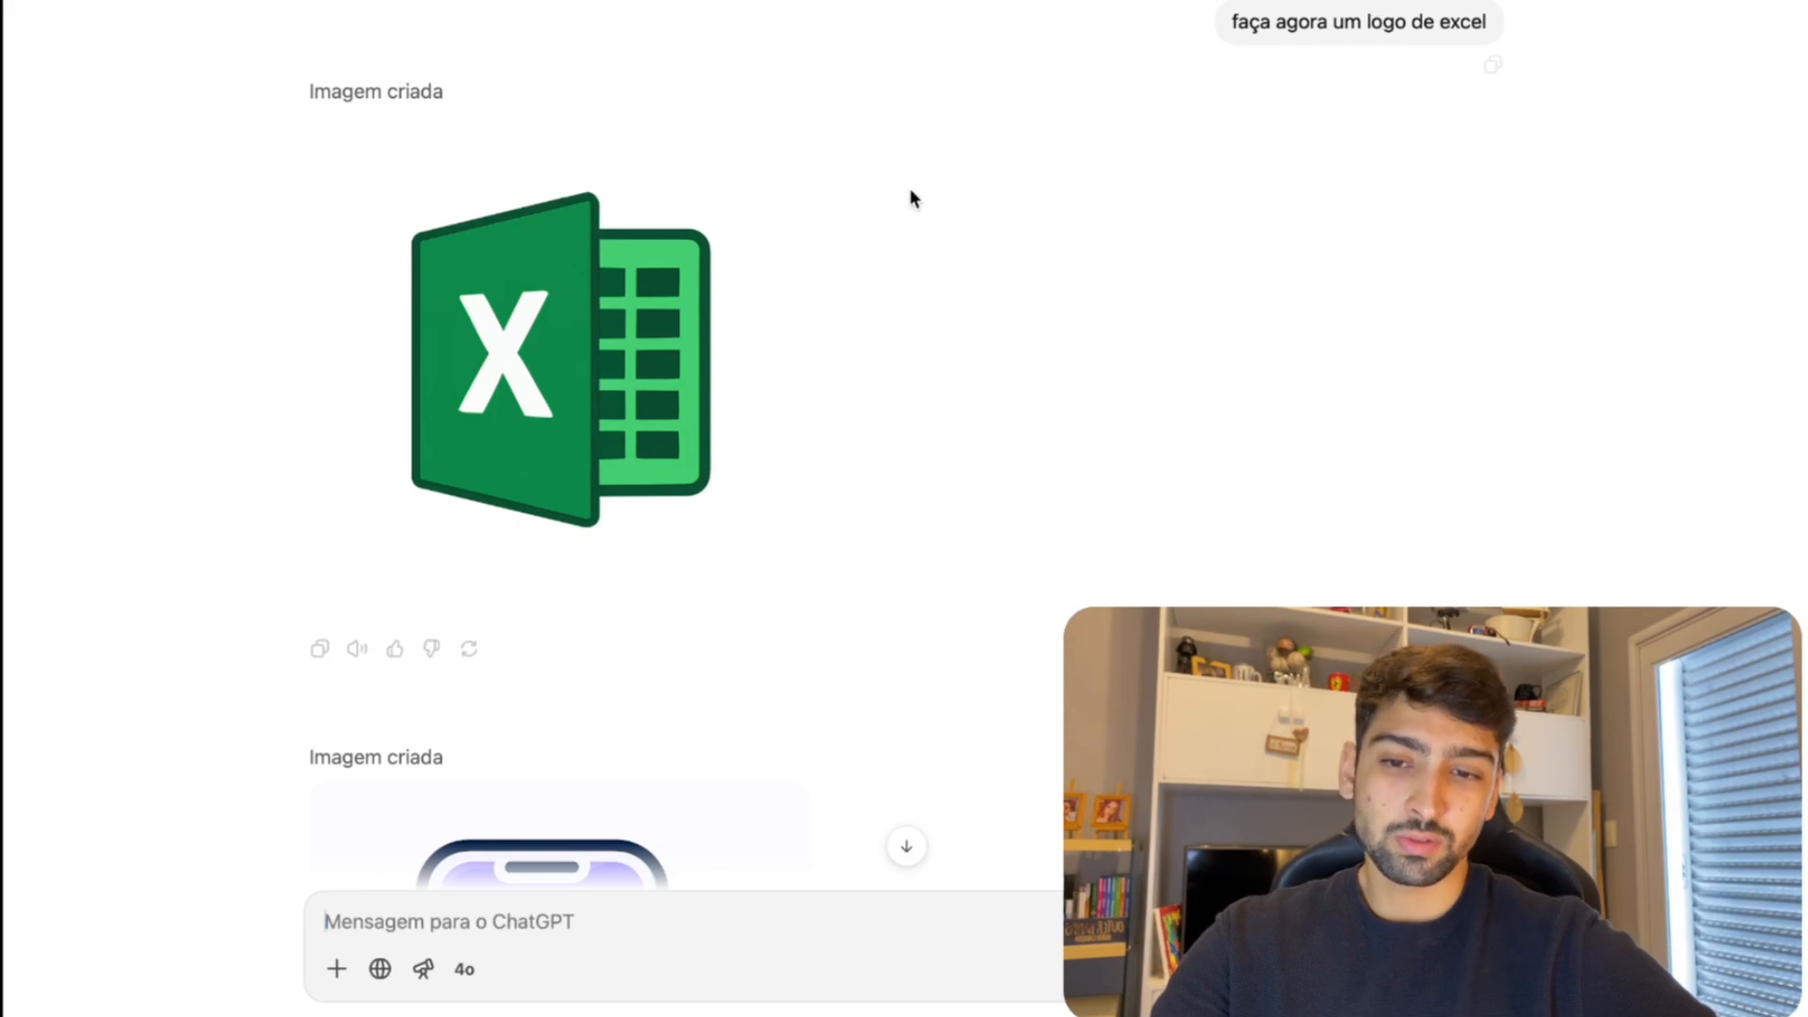
scroll(748, 345, down, 15)
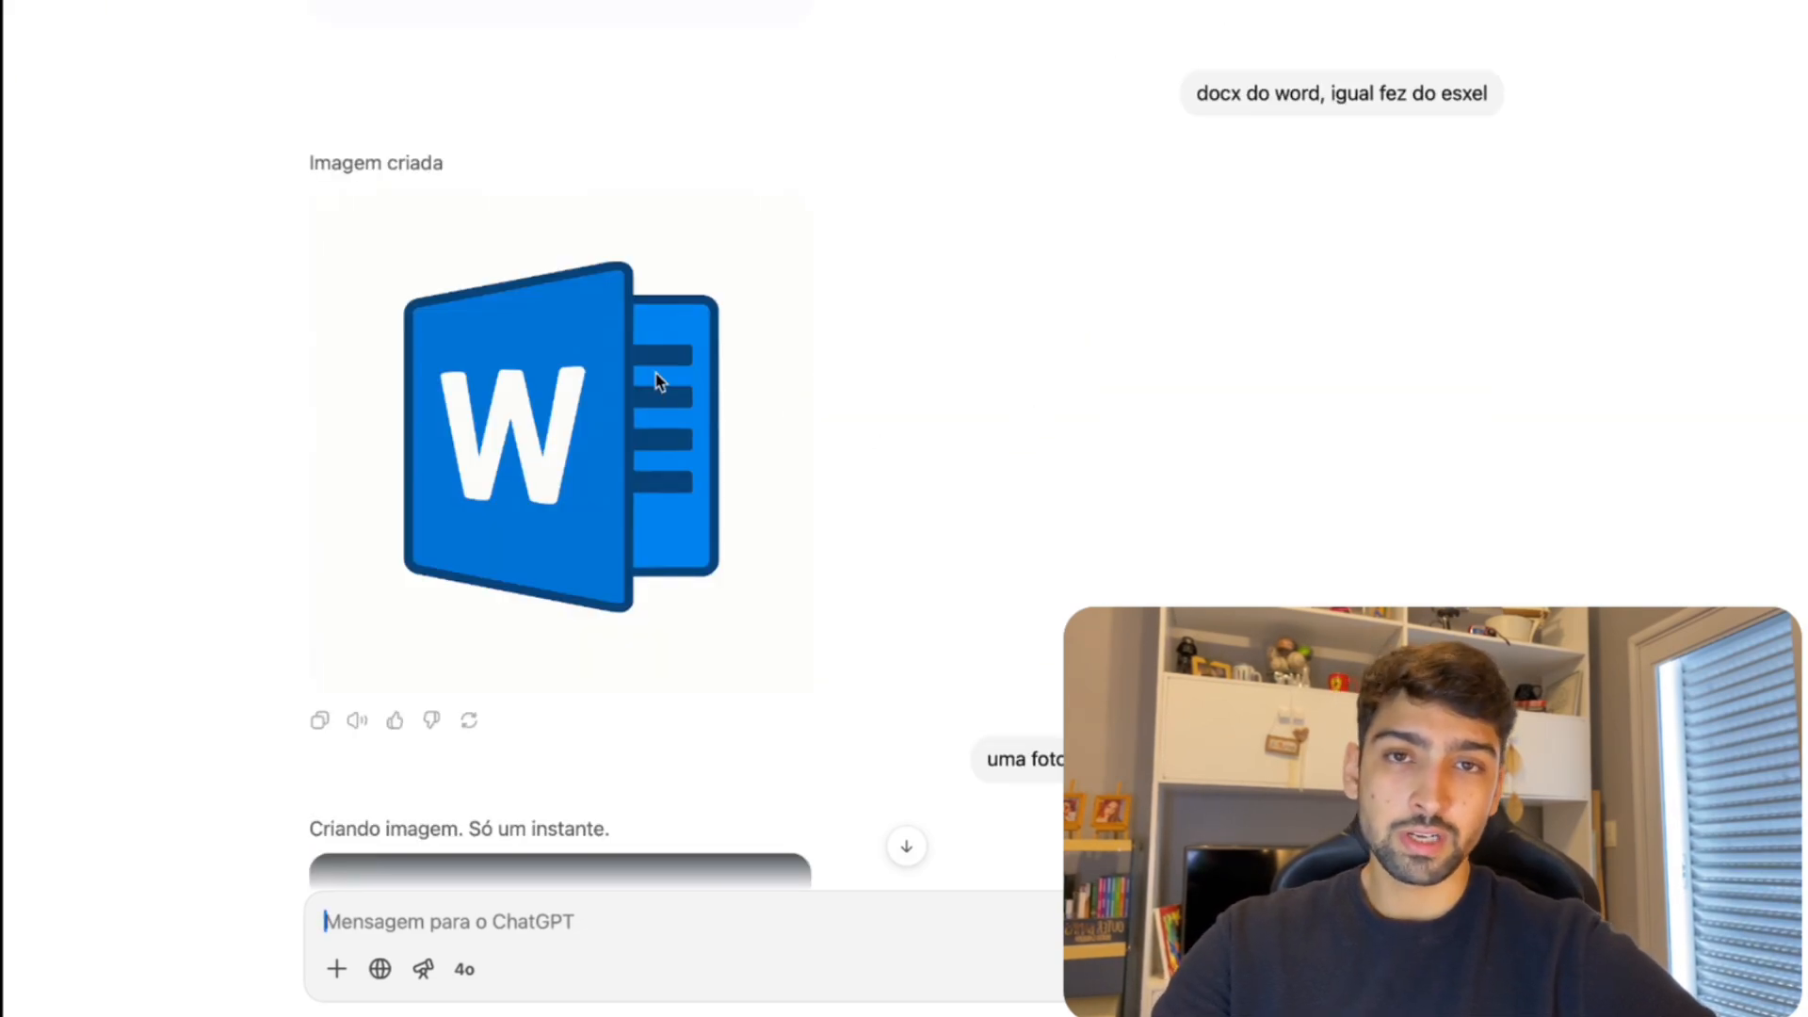
scroll(1029, 392, down, 10)
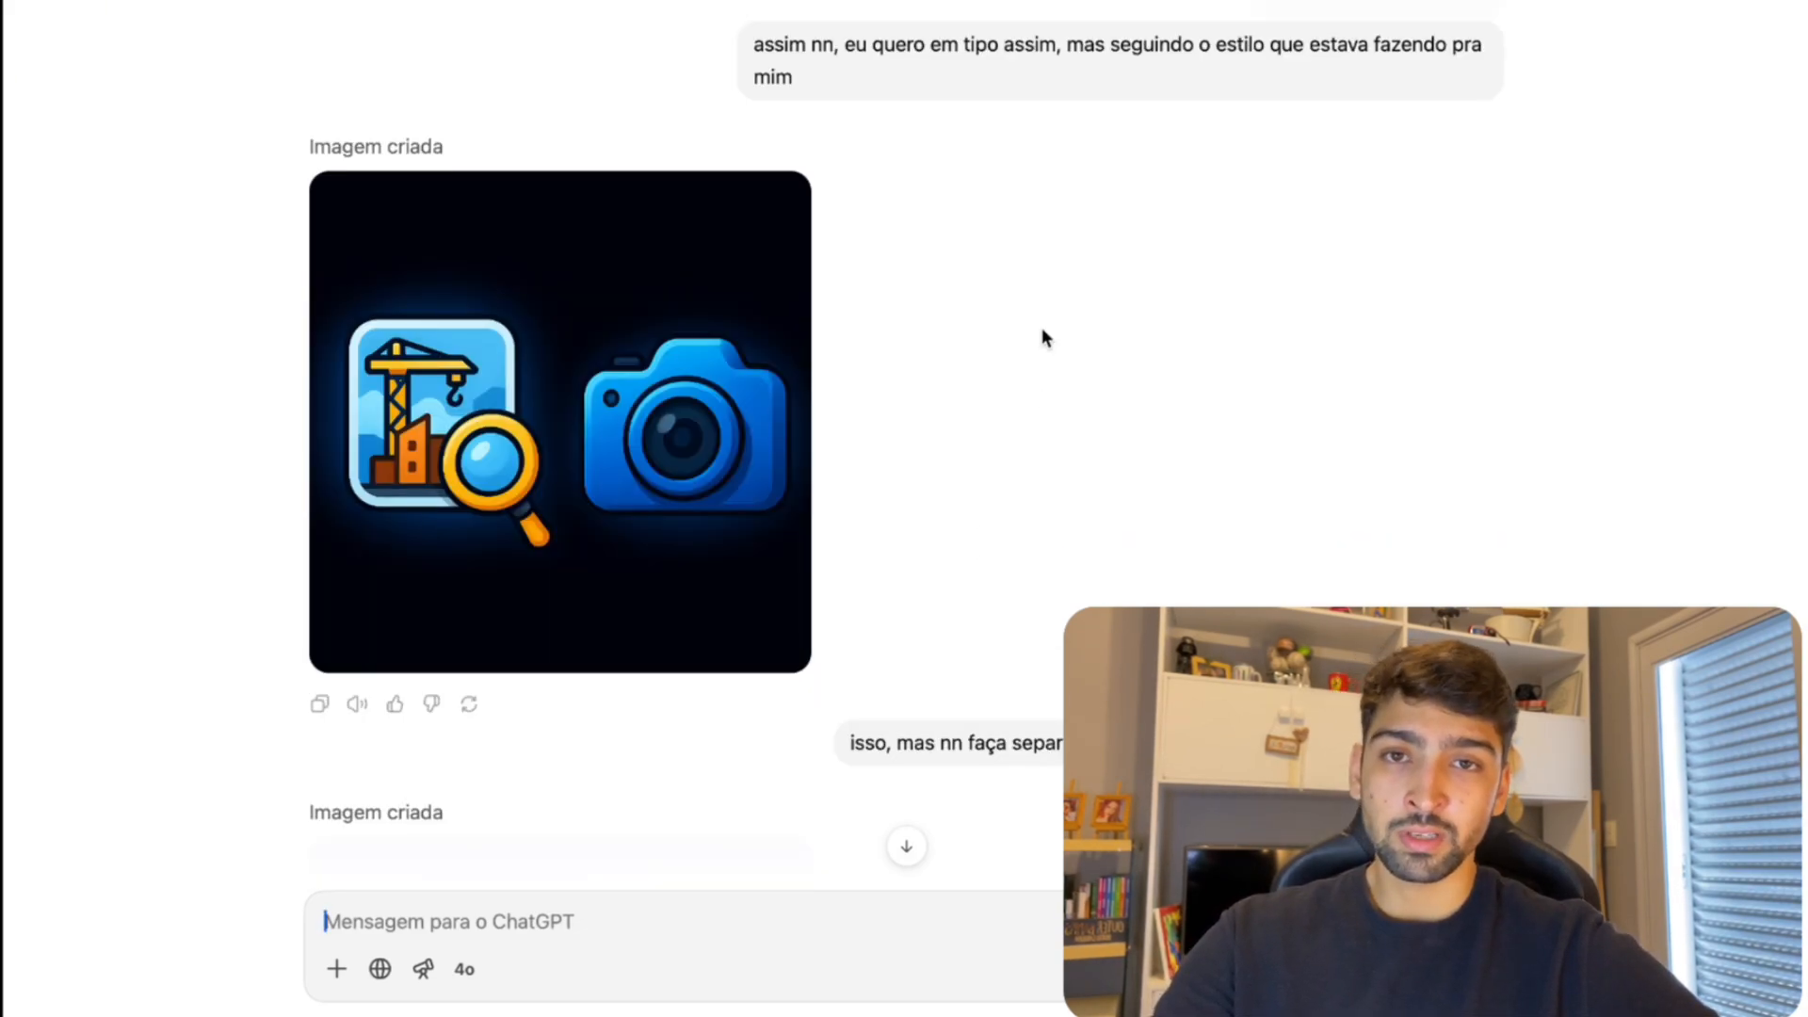
scroll(1047, 282, down, 4)
scroll(1054, 252, up, 3)
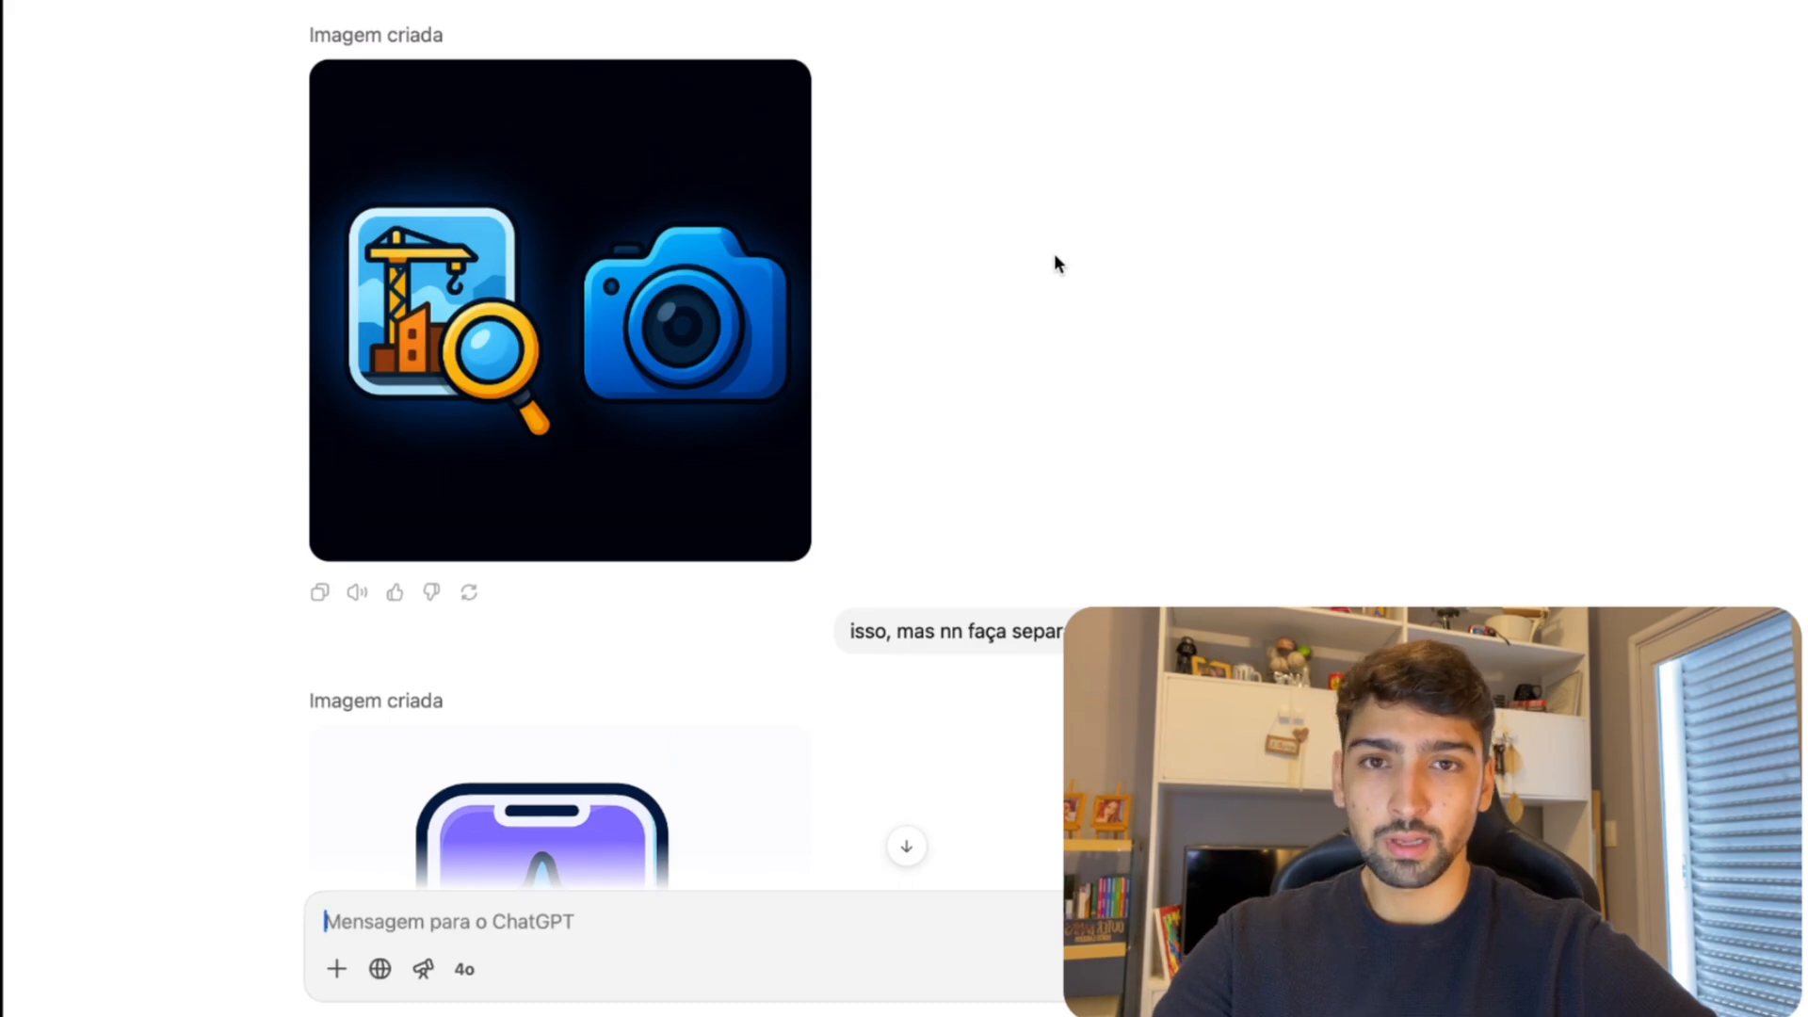
- Examine the prompts and generated camera, PDF, Google Drive, double Excel and FVS/ITs document icons in the ChatGPT conversation
scroll(1008, 230, down, 10)
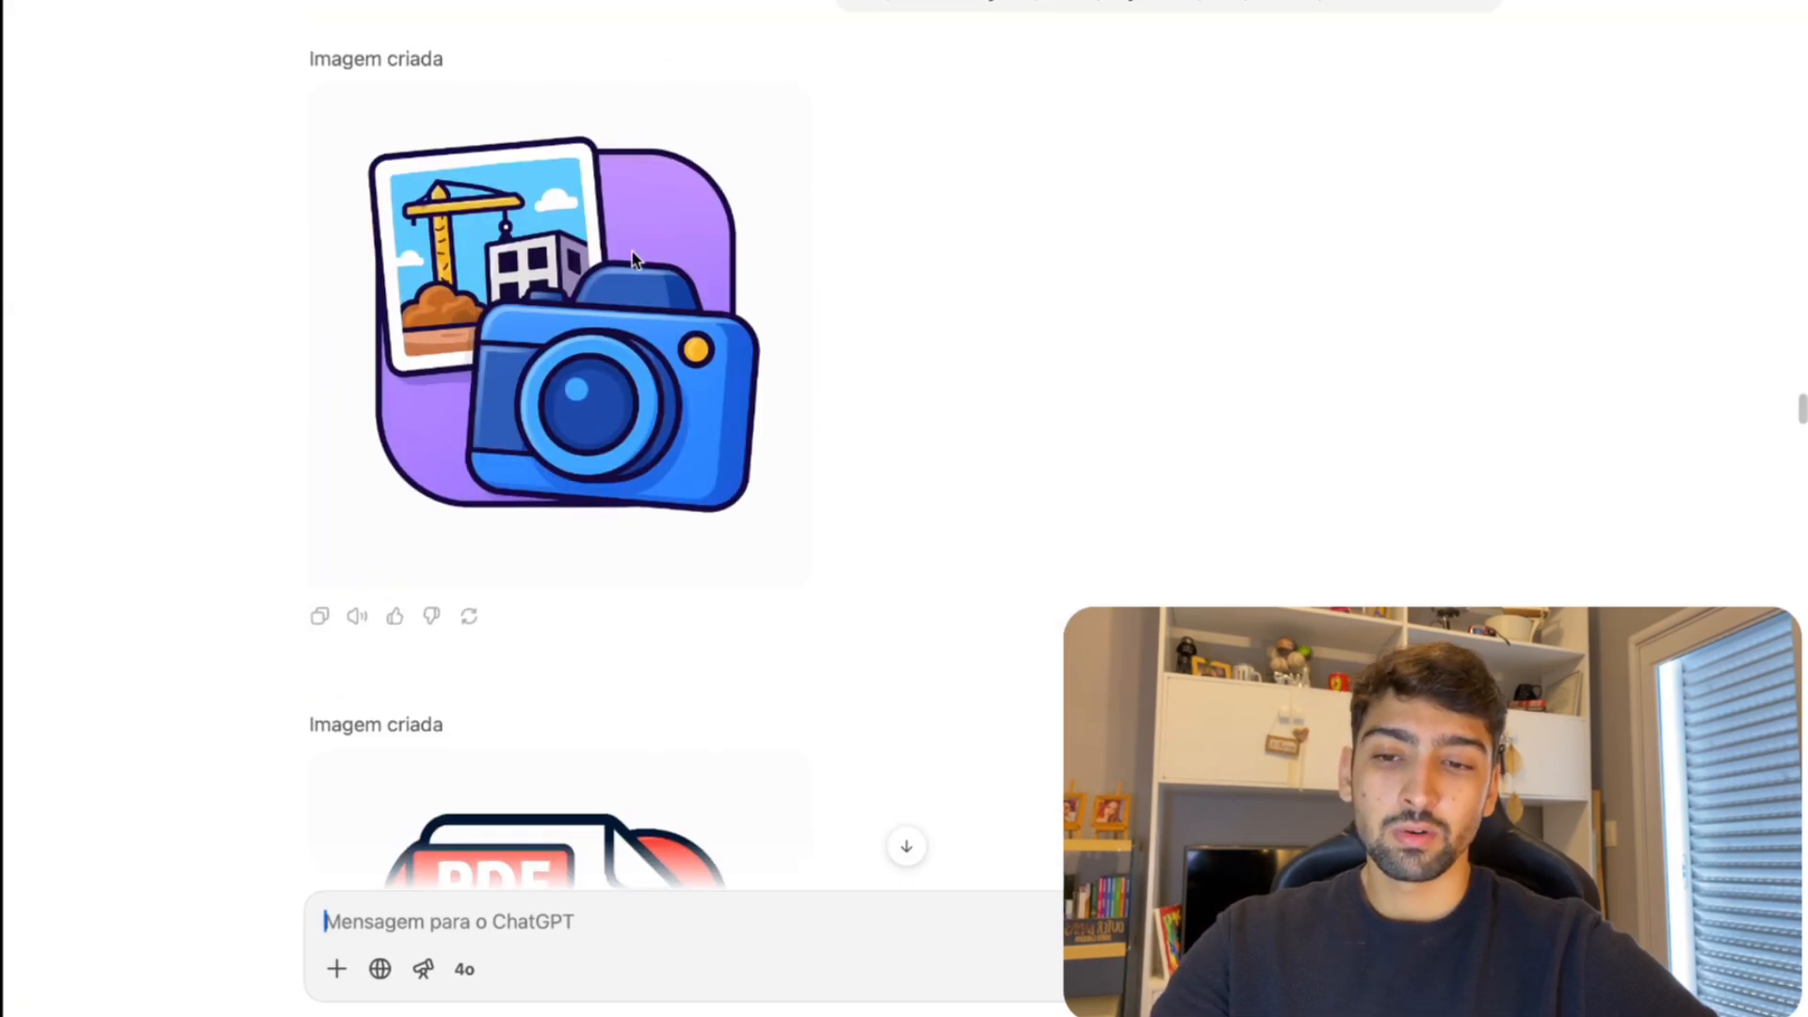
scroll(1049, 262, down, 14)
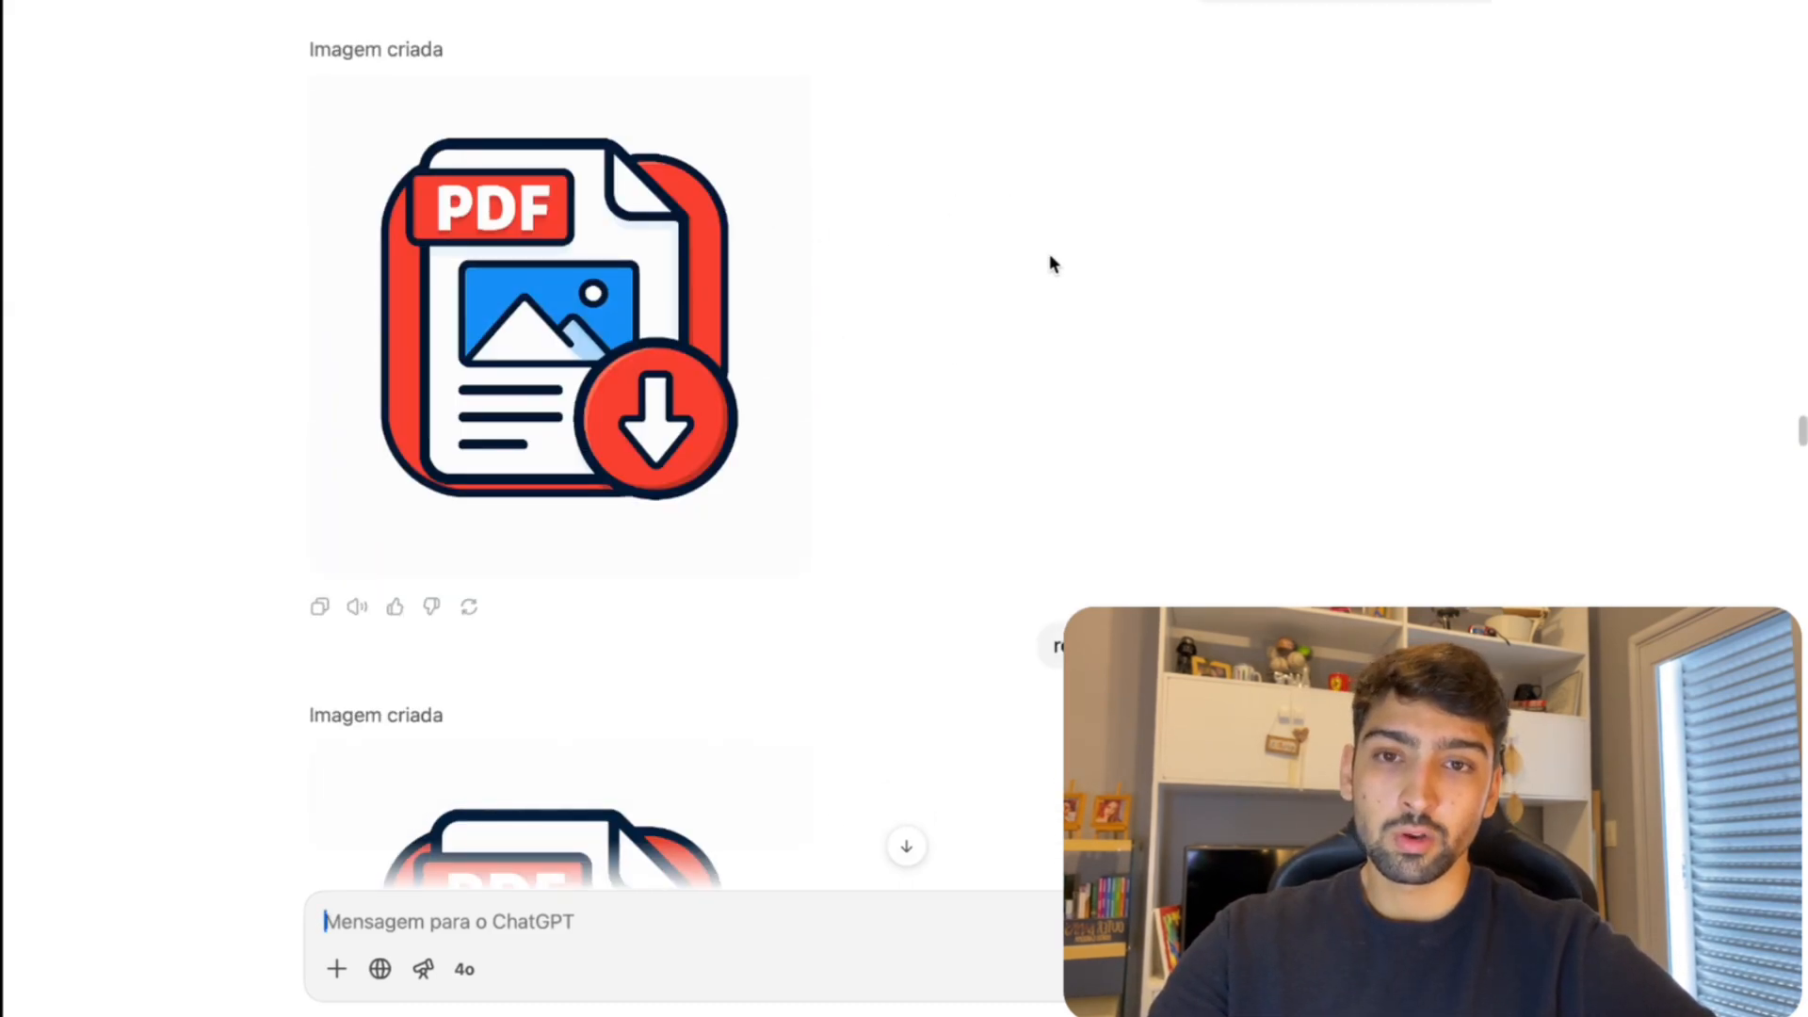
scroll(705, 315, down, 6)
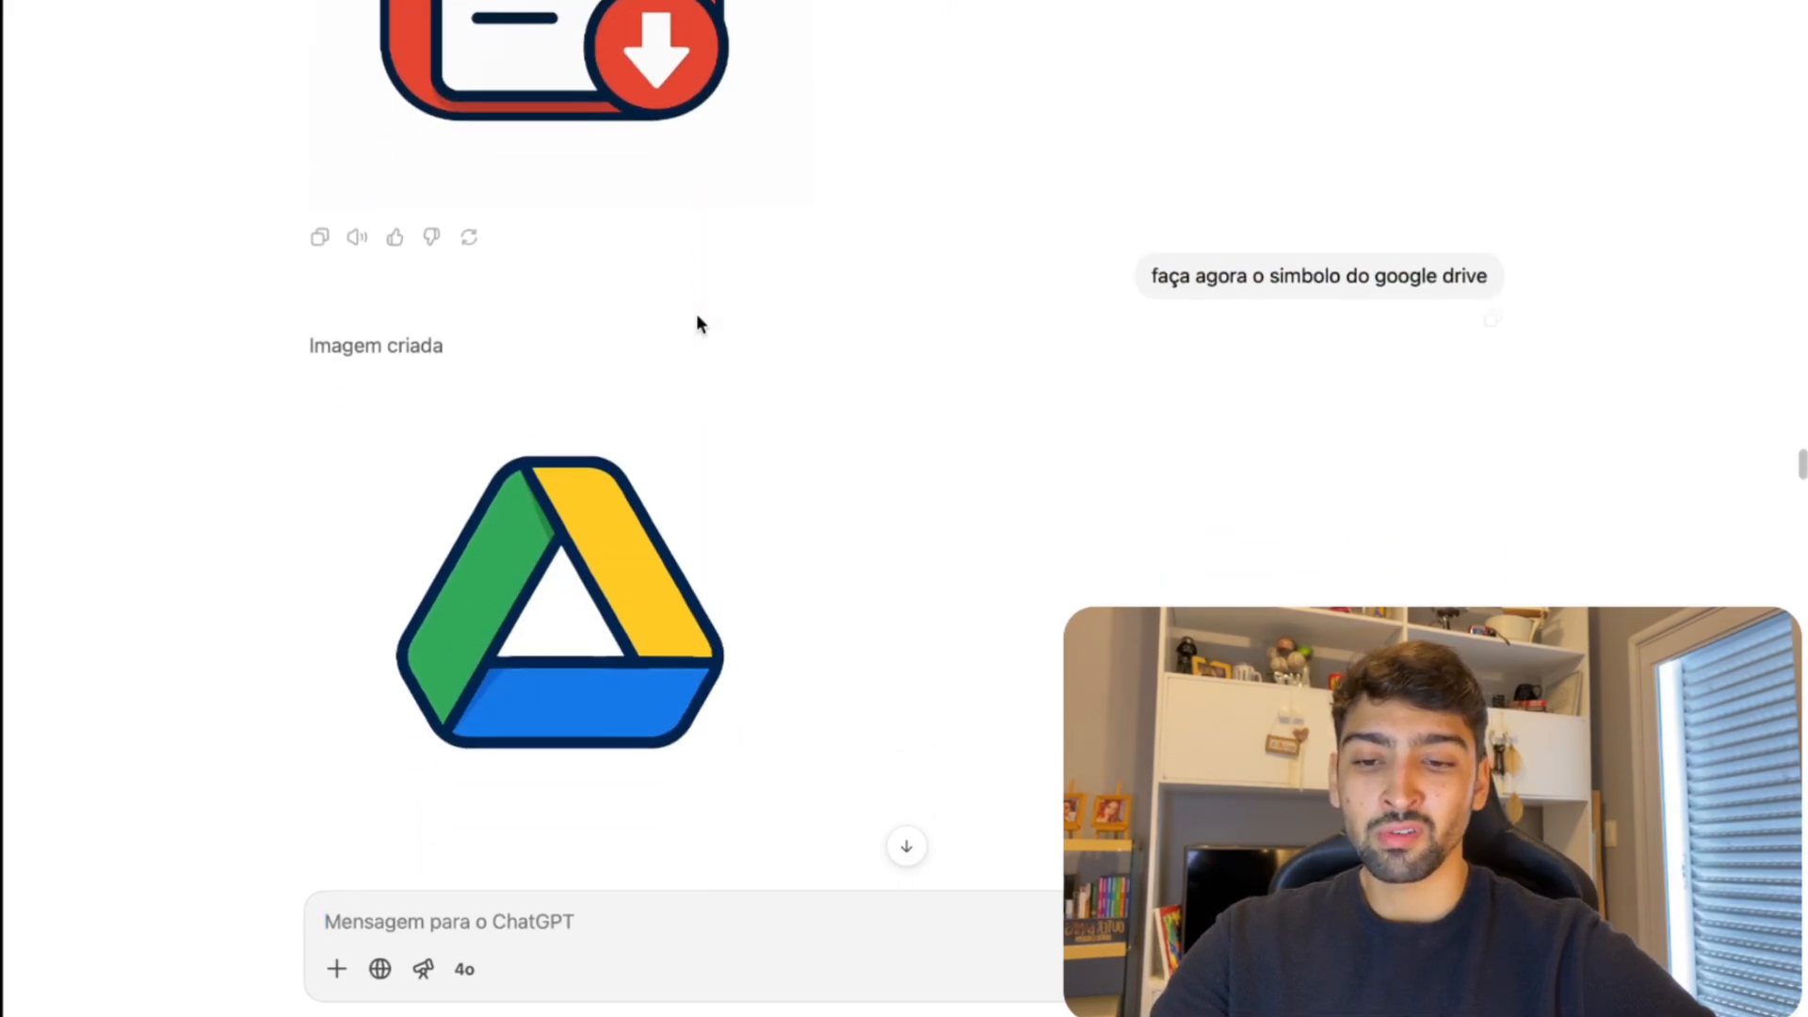
scroll(818, 214, down, 20)
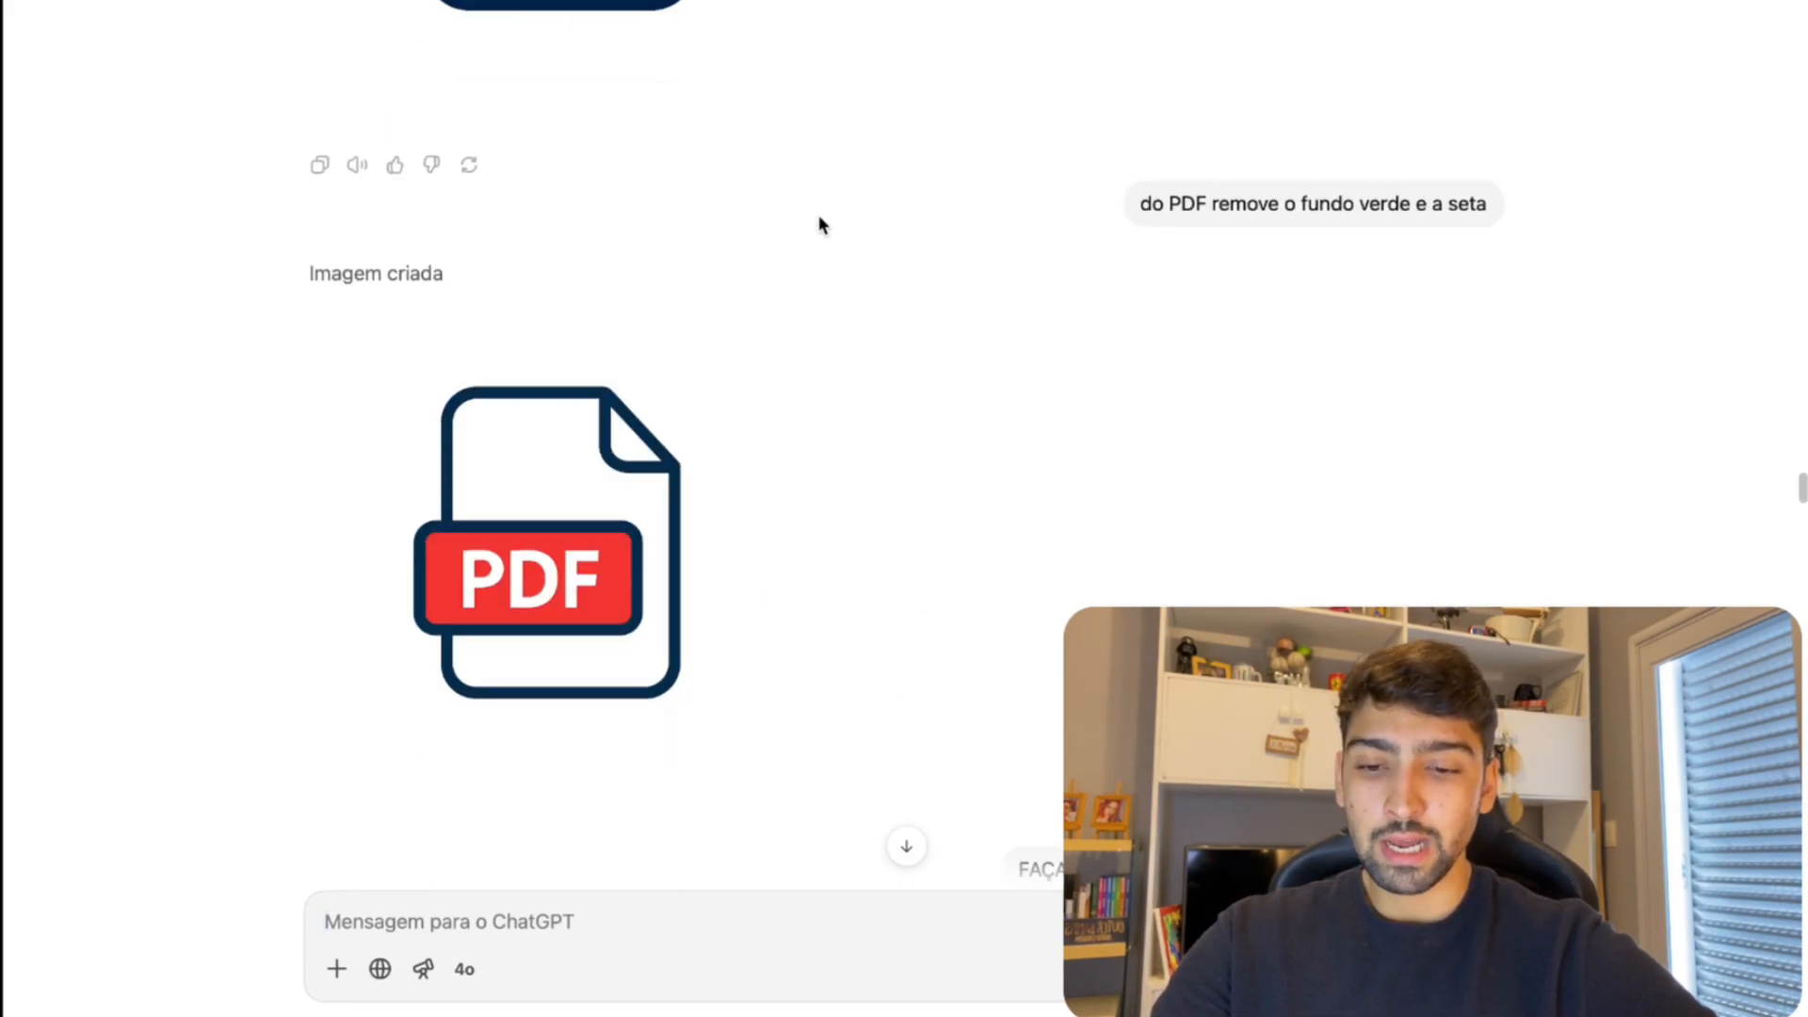
scroll(746, 501, up, 3)
scroll(835, 161, down, 7)
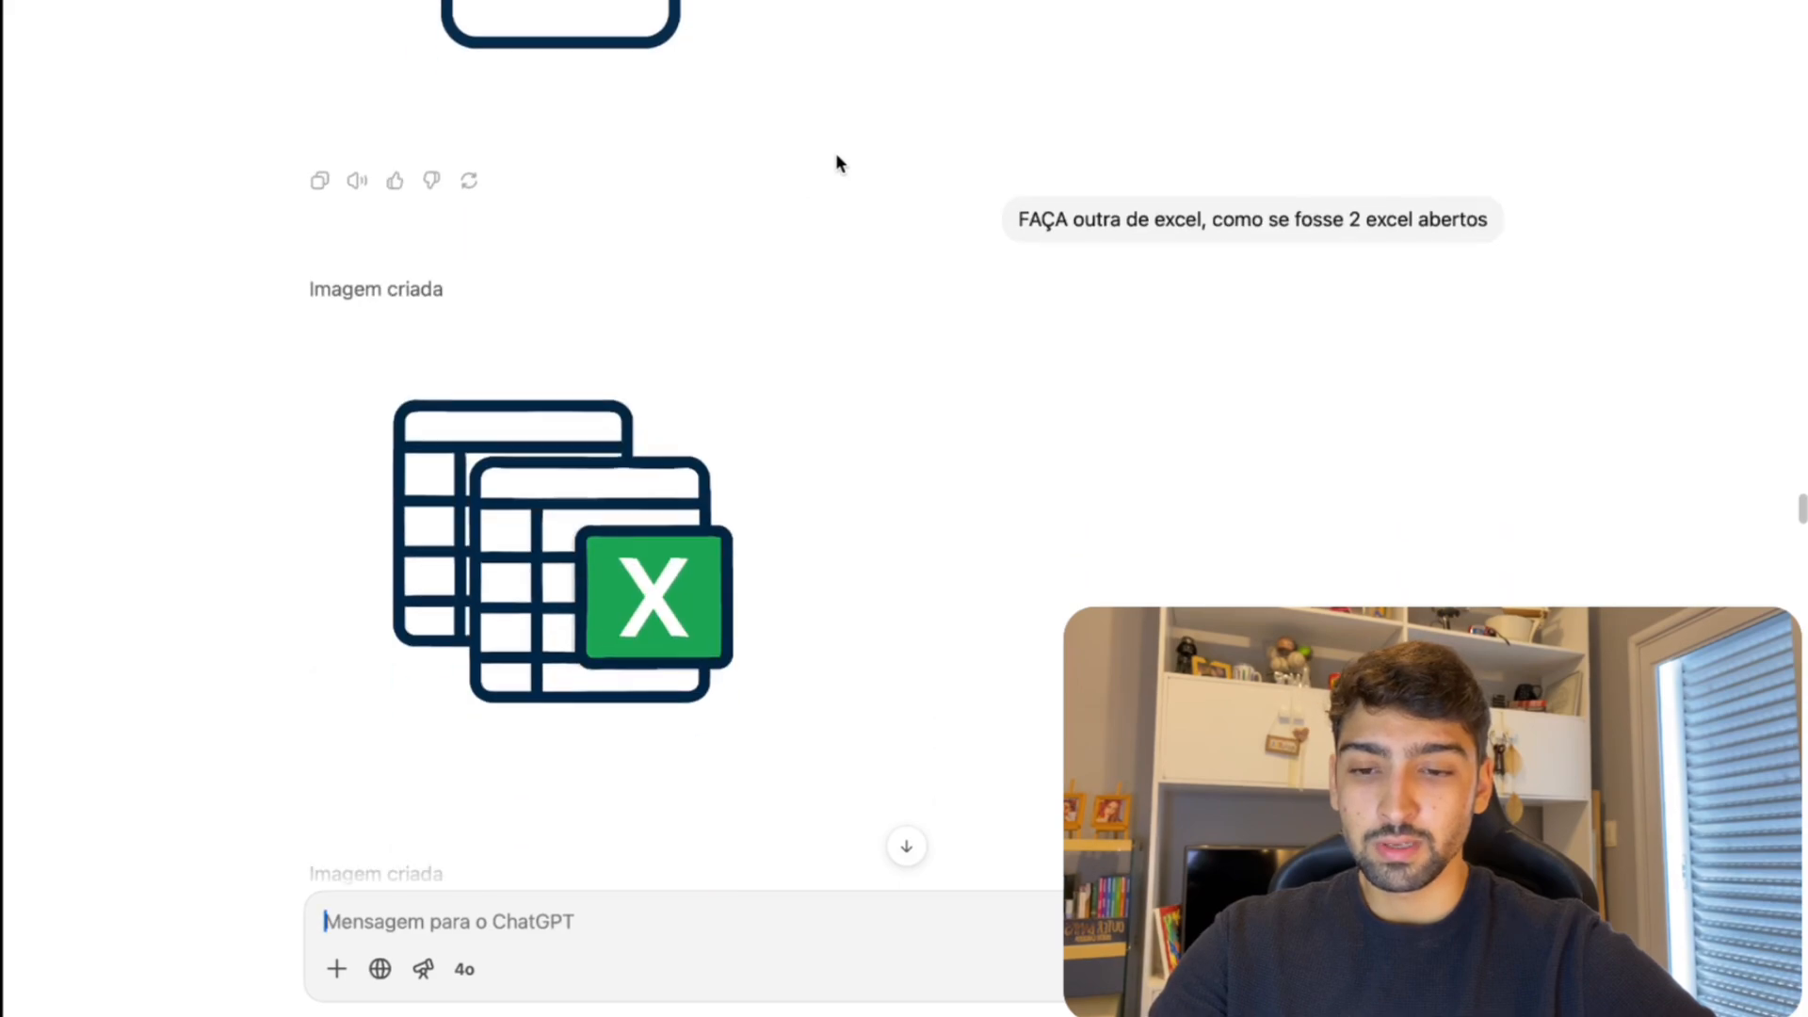
scroll(1168, 191, up, 3)
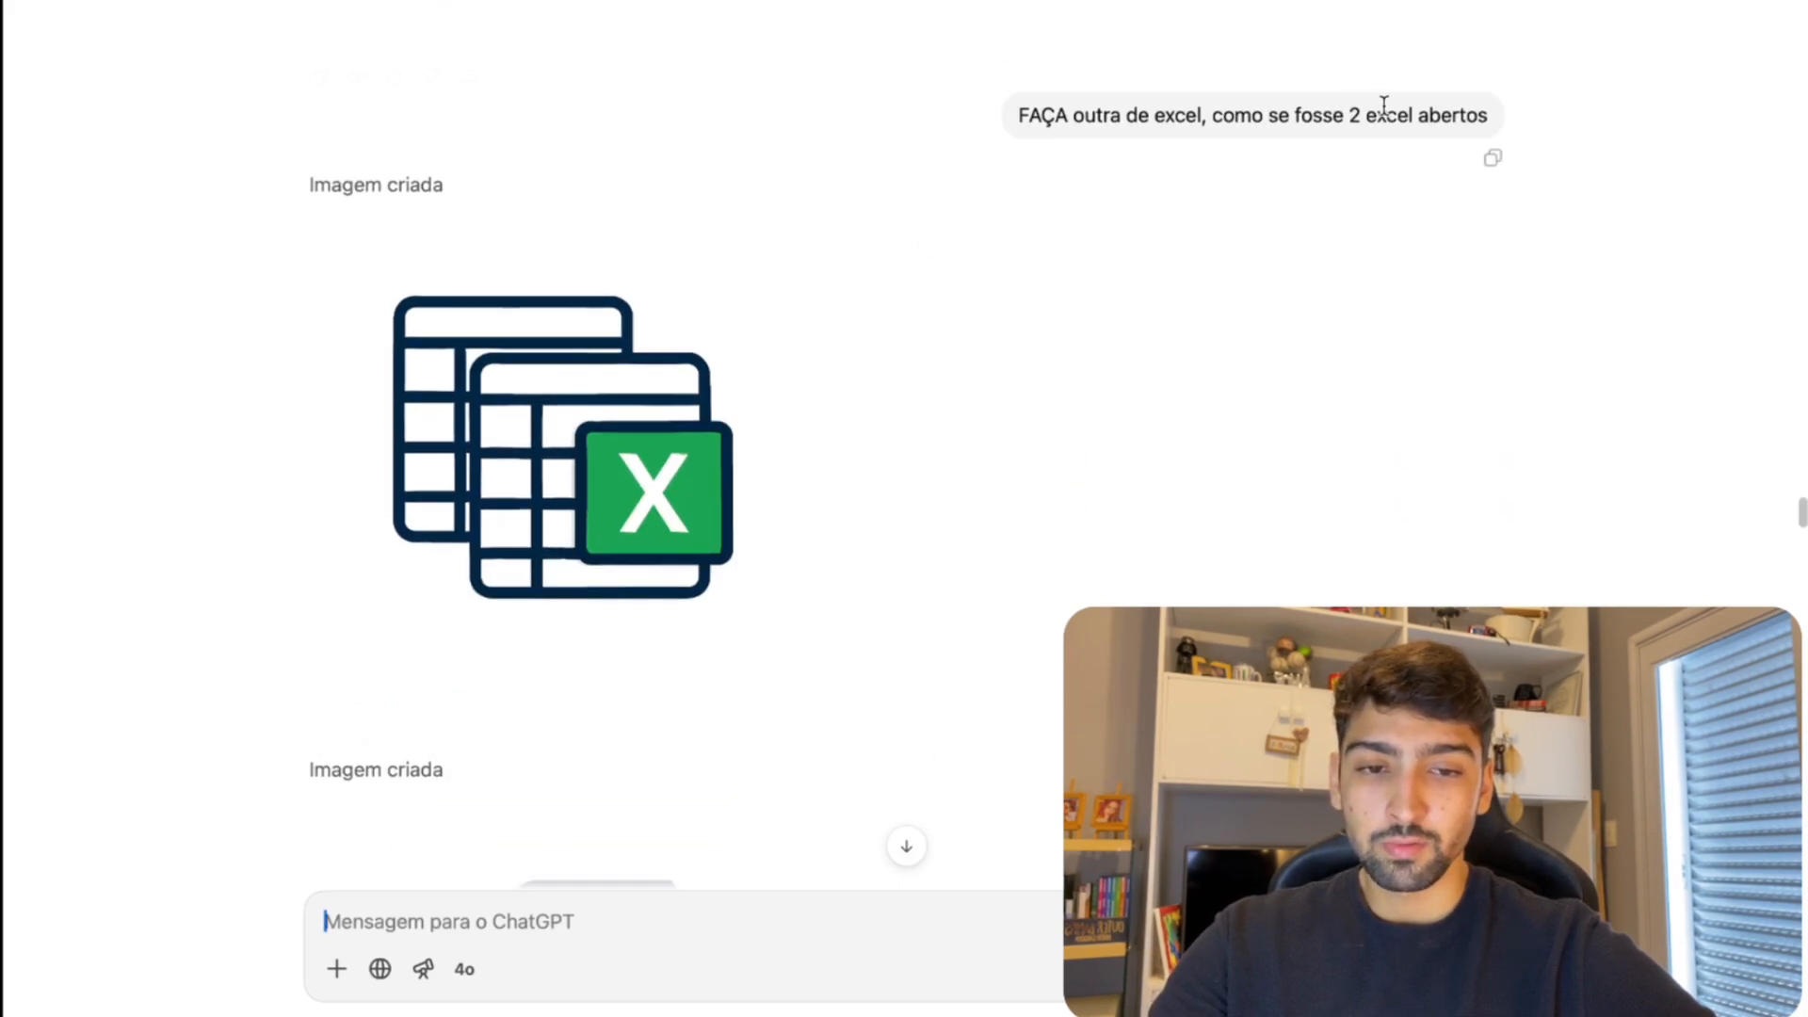
scroll(515, 442, down, 6)
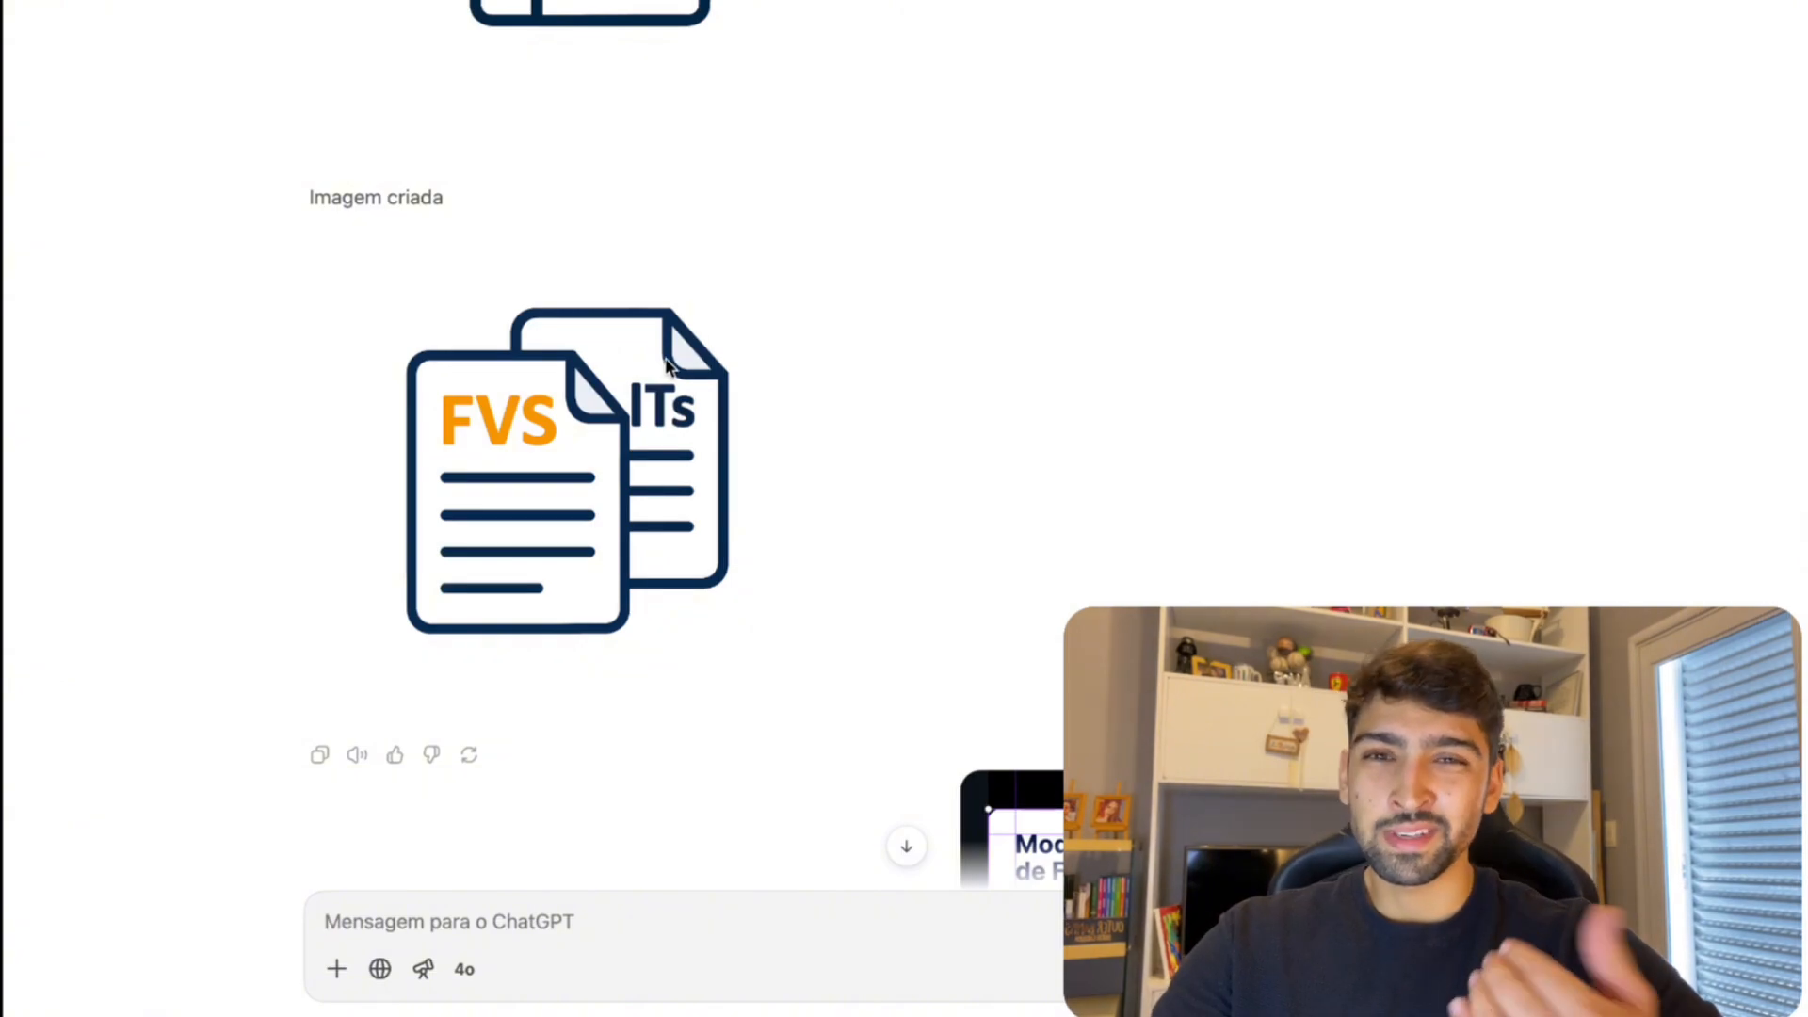
scroll(665, 363, down, 4)
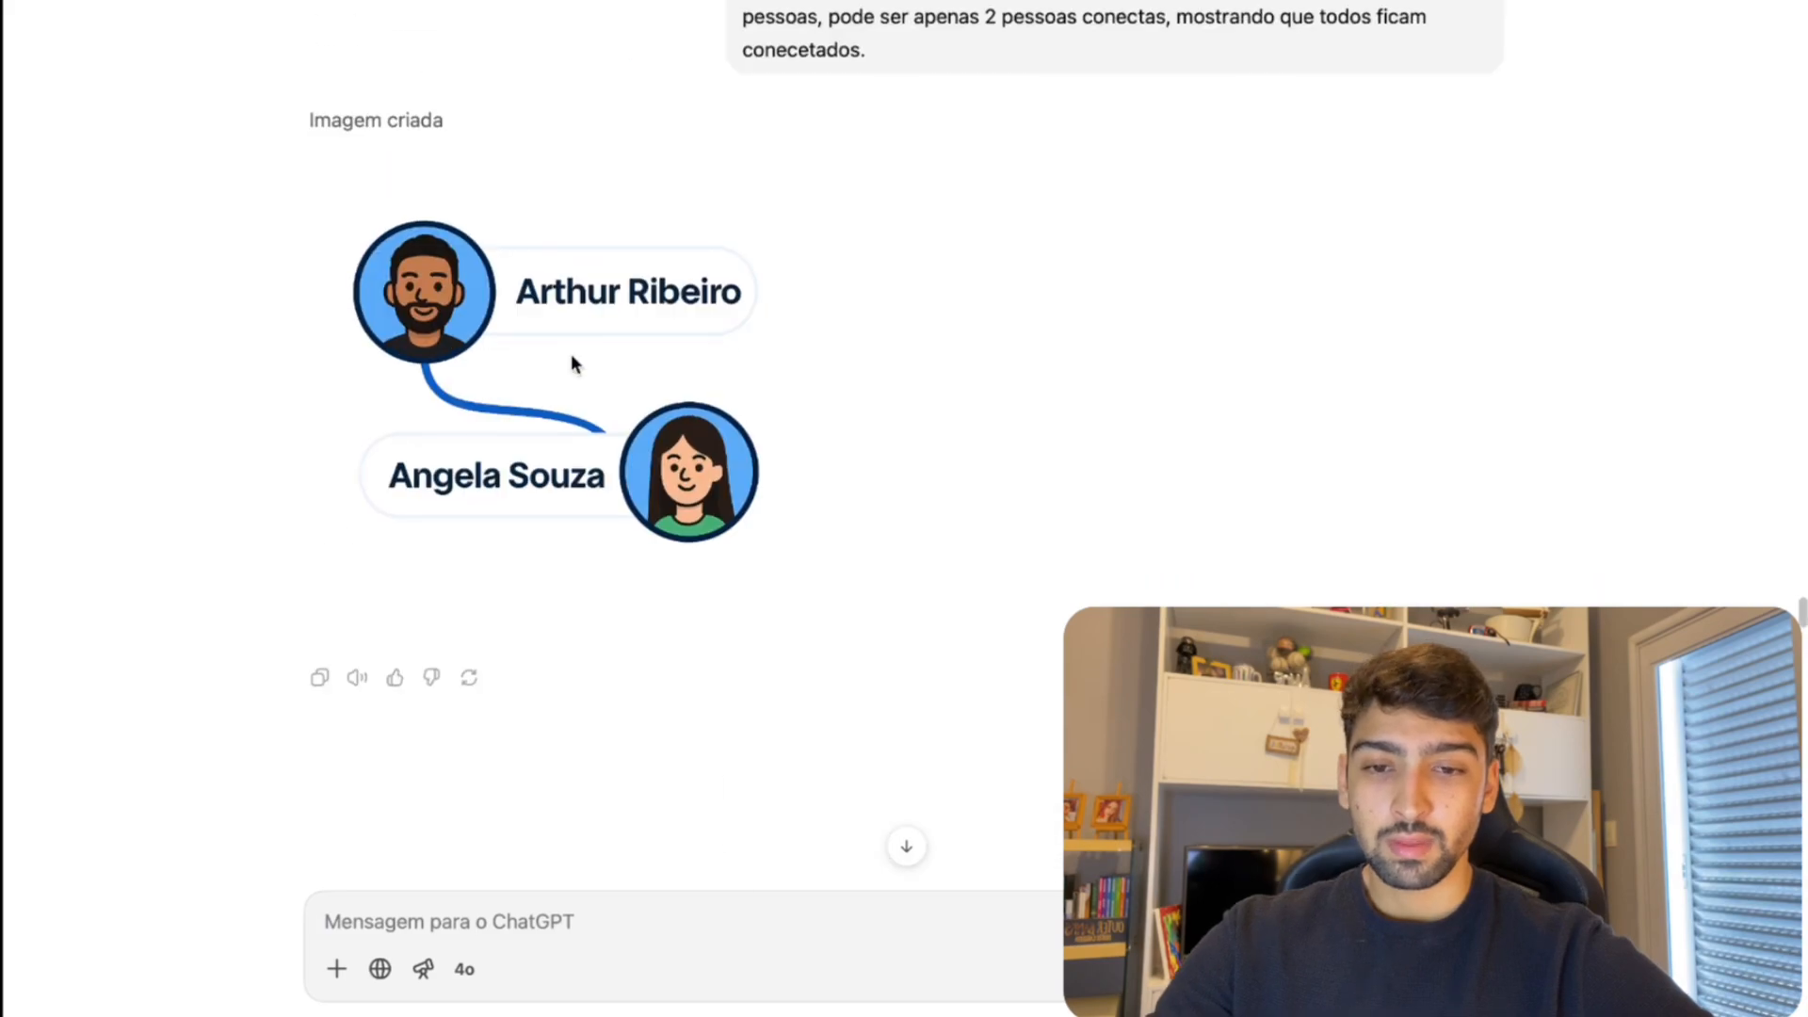
- Review the connected-people reference image, its prompt asking for only two people, and the illustration generated from it
scroll(1578, 101, up, 4)
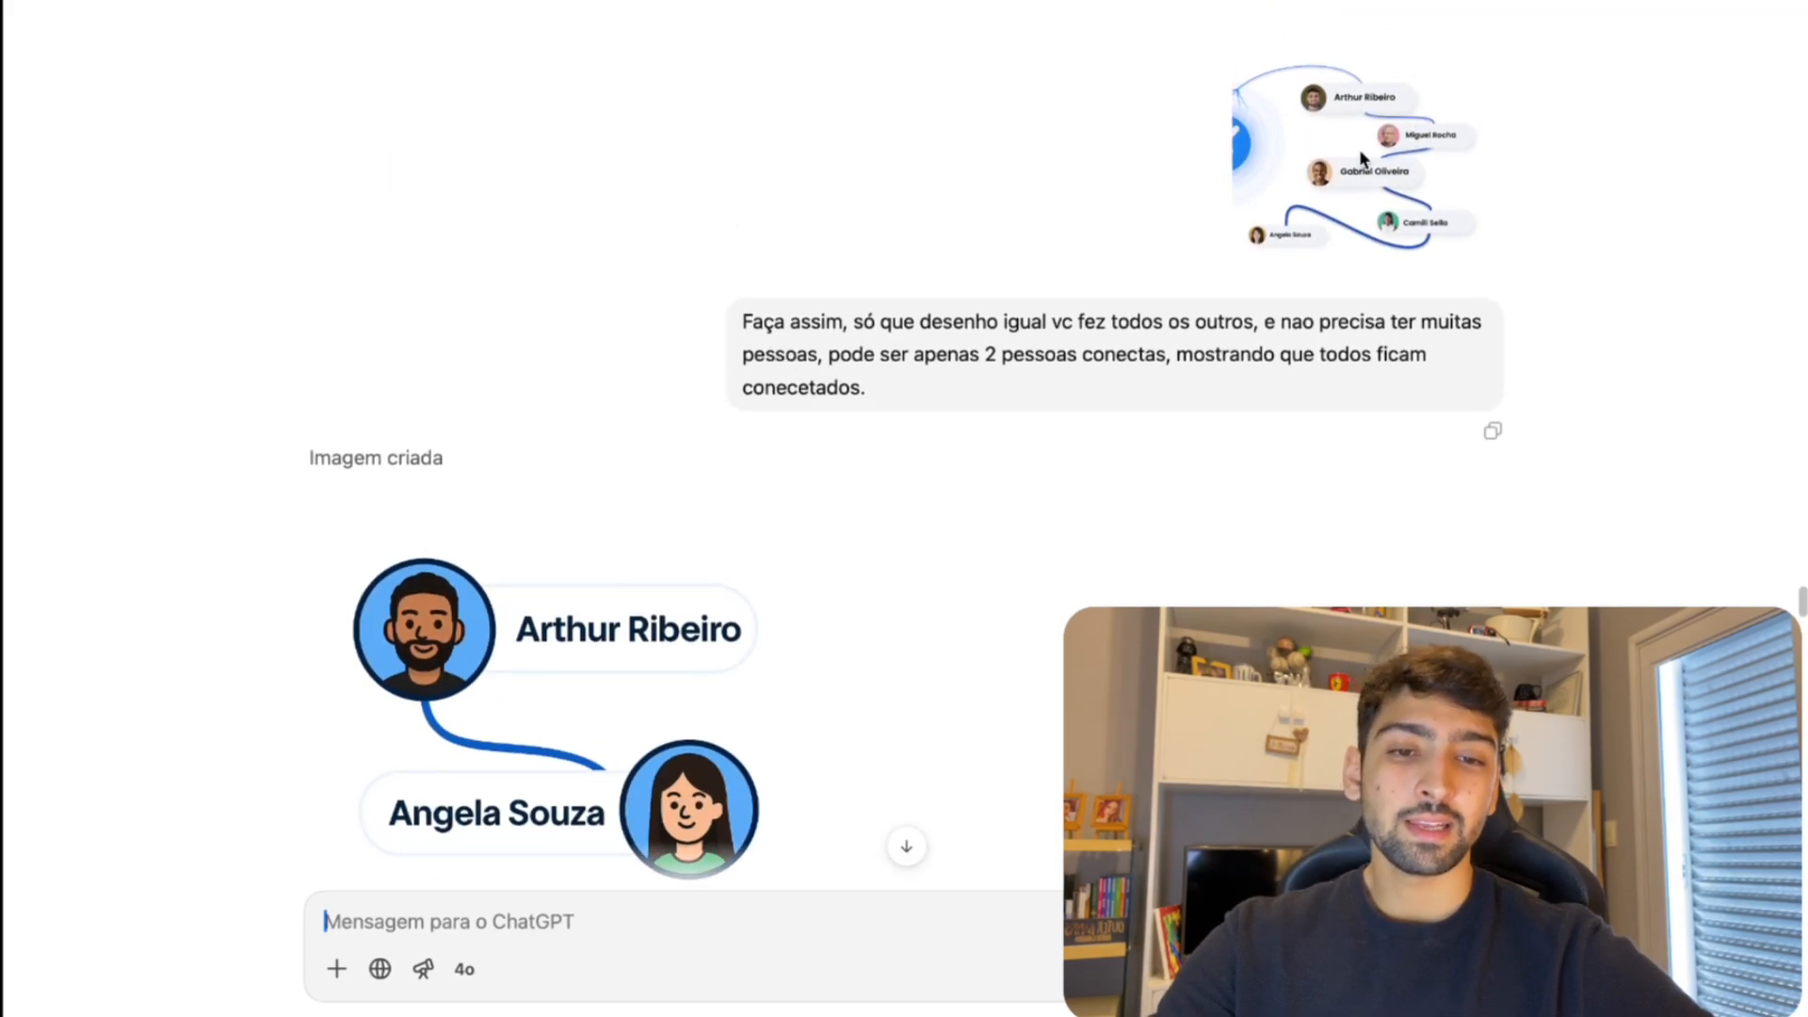
click(1469, 132)
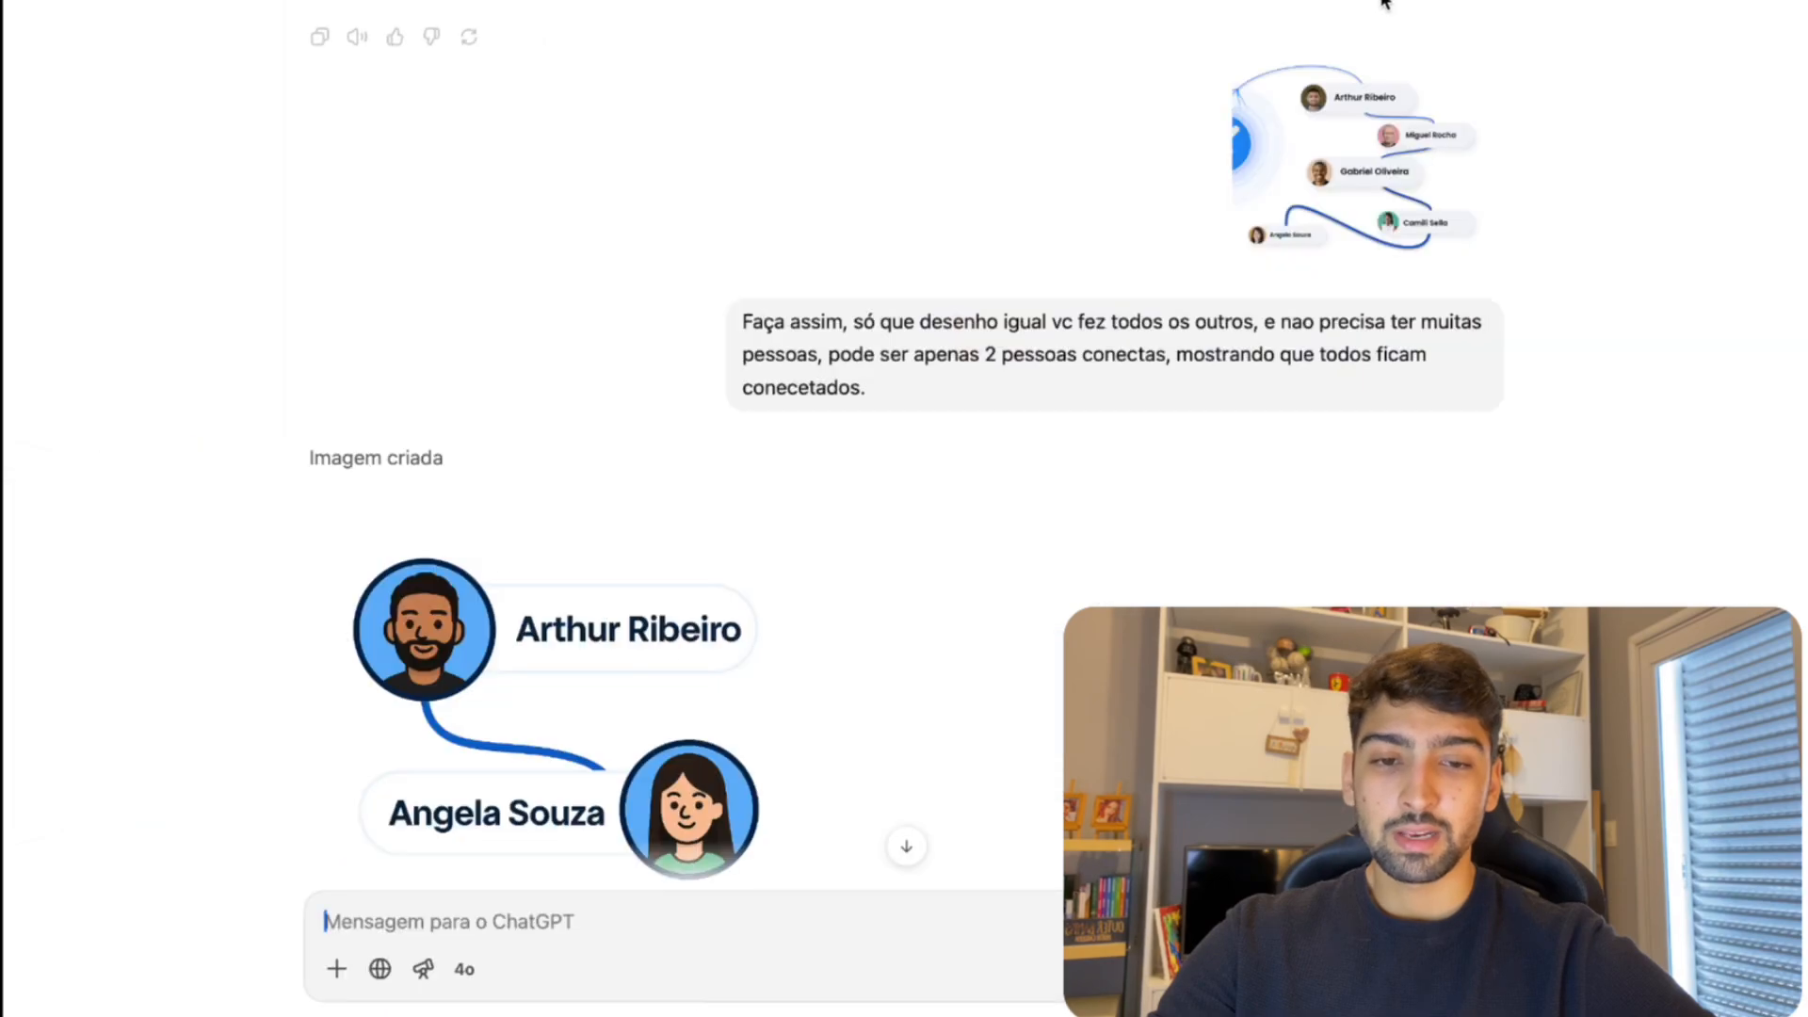
scroll(848, 387, down, 5)
scroll(768, 408, up, 2)
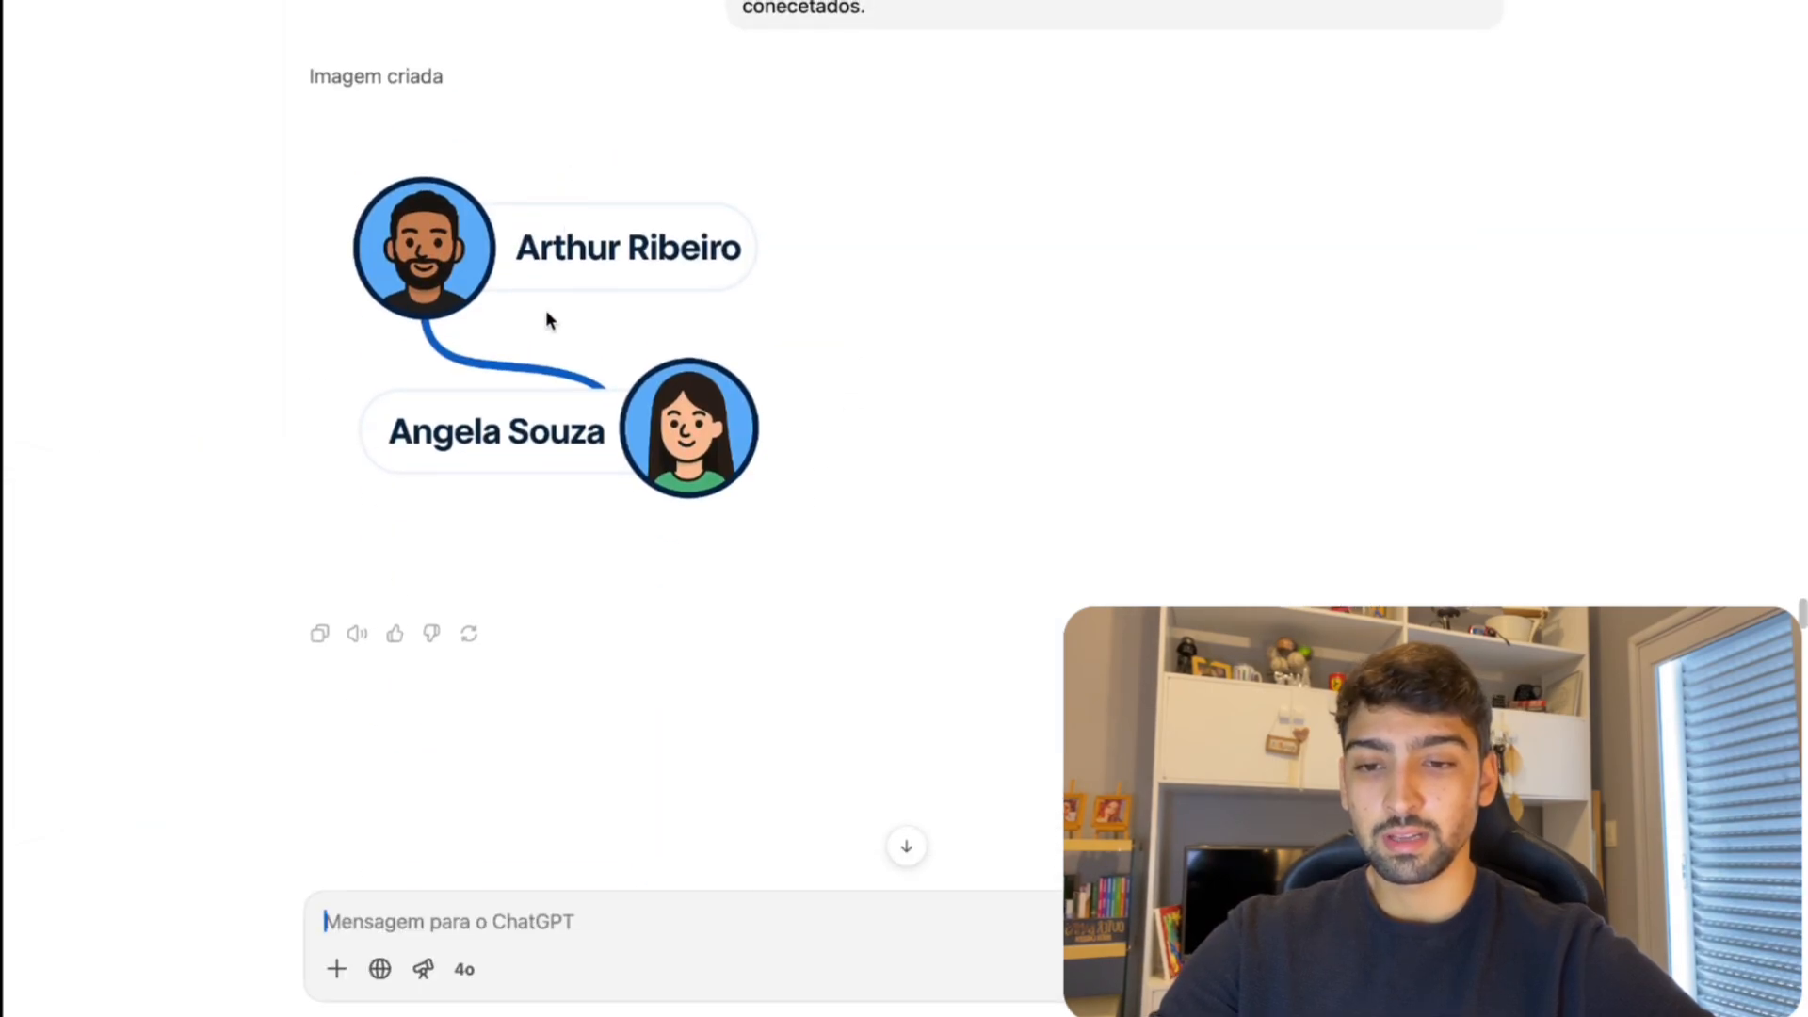
scroll(538, 341, down, 4)
scroll(1002, 245, down, 5)
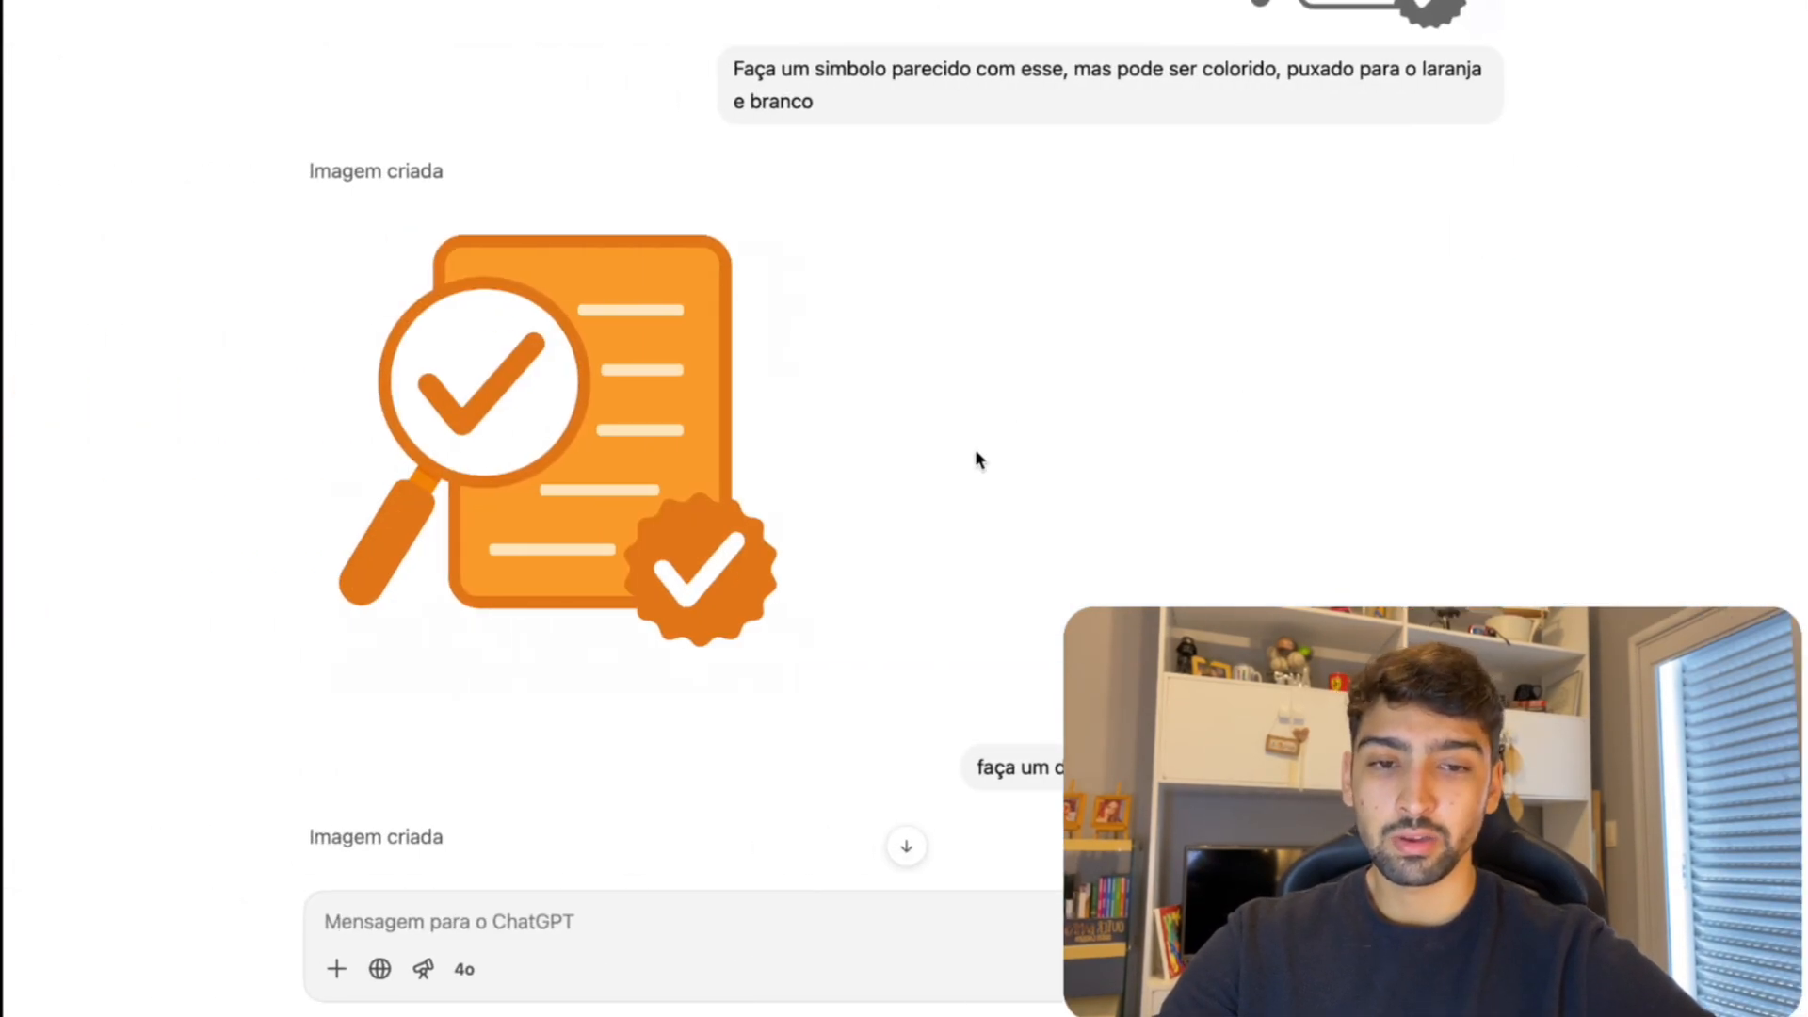
- Examine the prompts and generated images for the Obras Check verified document and the "faca em desenho" logo
scroll(973, 457, up, 3)
scroll(994, 392, down, 9)
scroll(998, 400, down, 15)
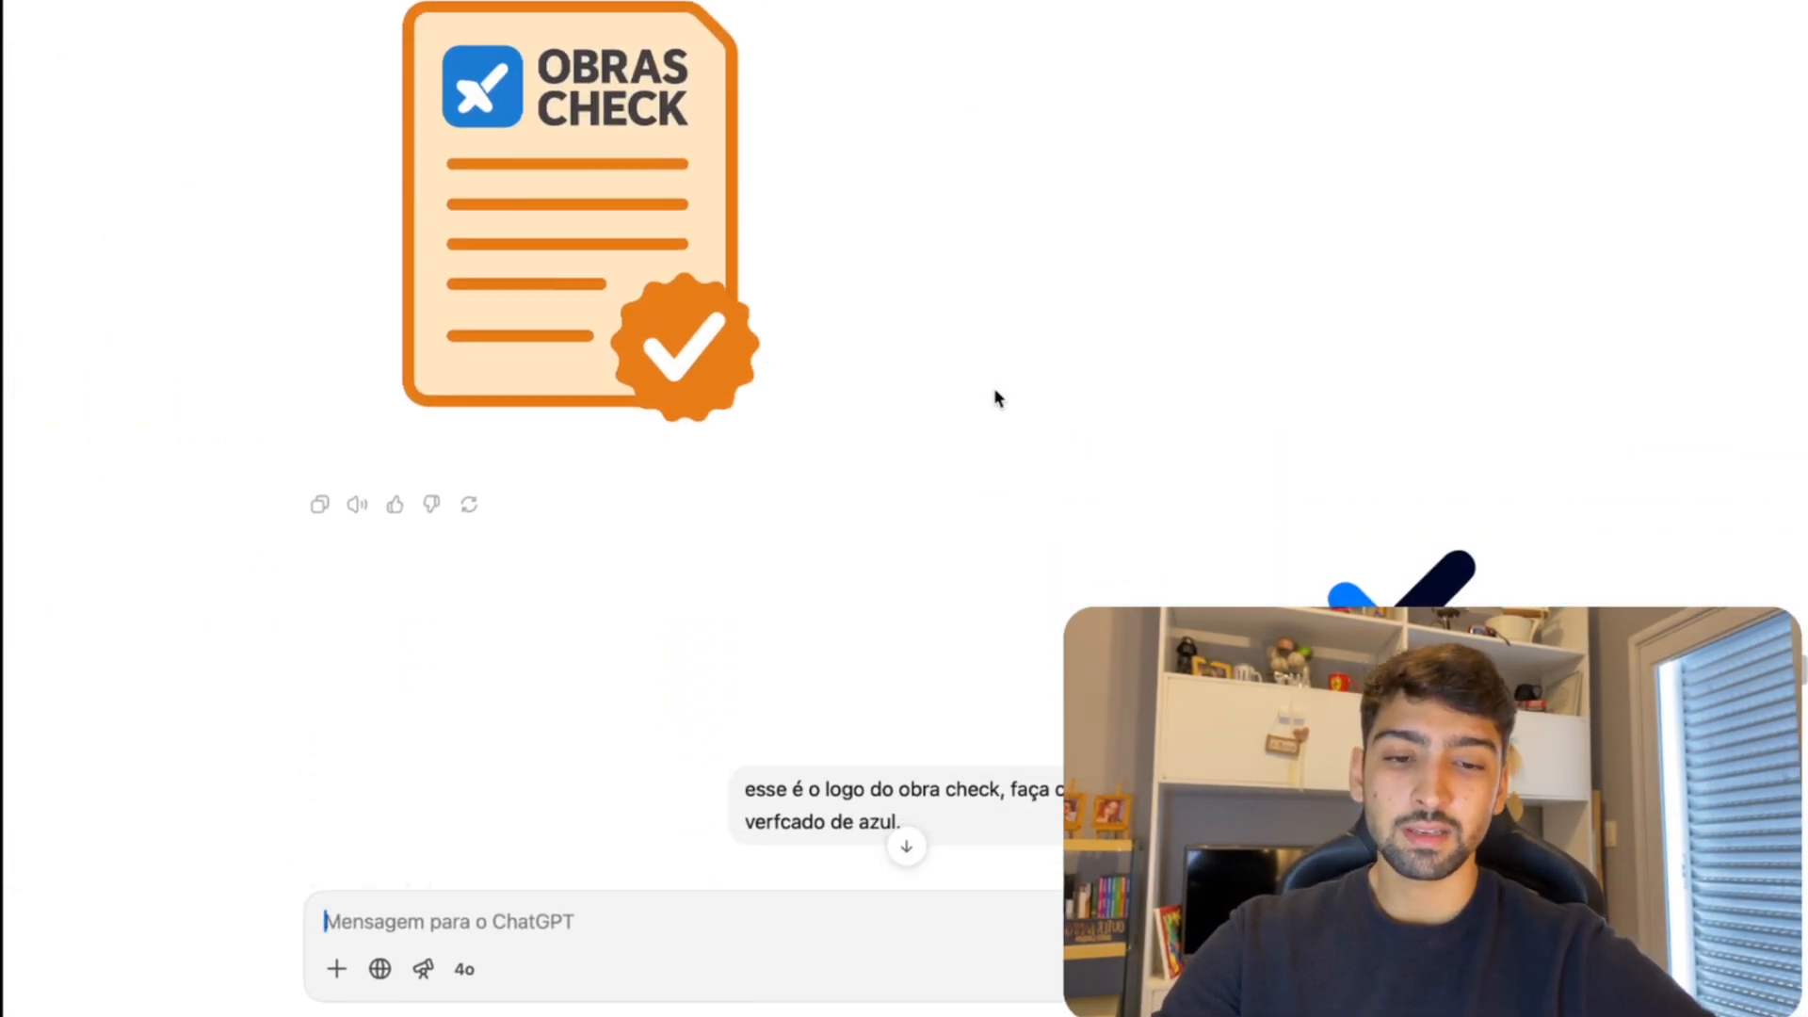
scroll(995, 389, up, 5)
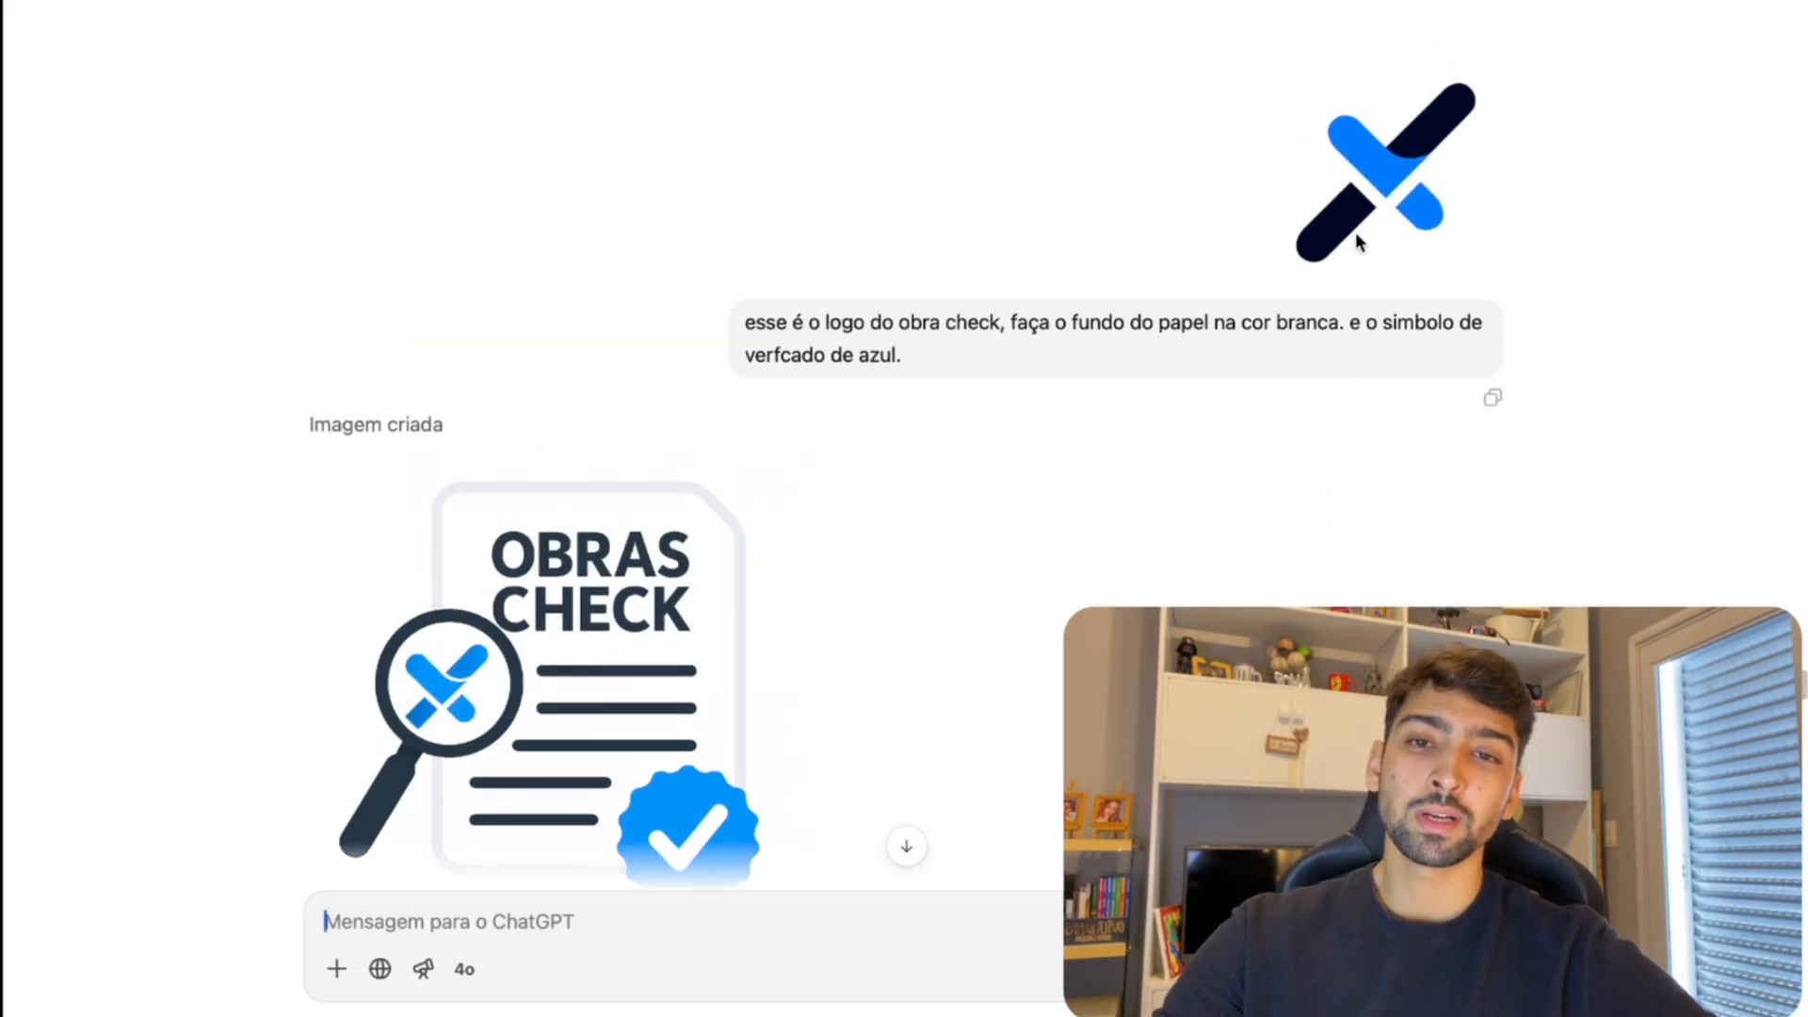
scroll(970, 415, down, 3)
scroll(1034, 488, down, 6)
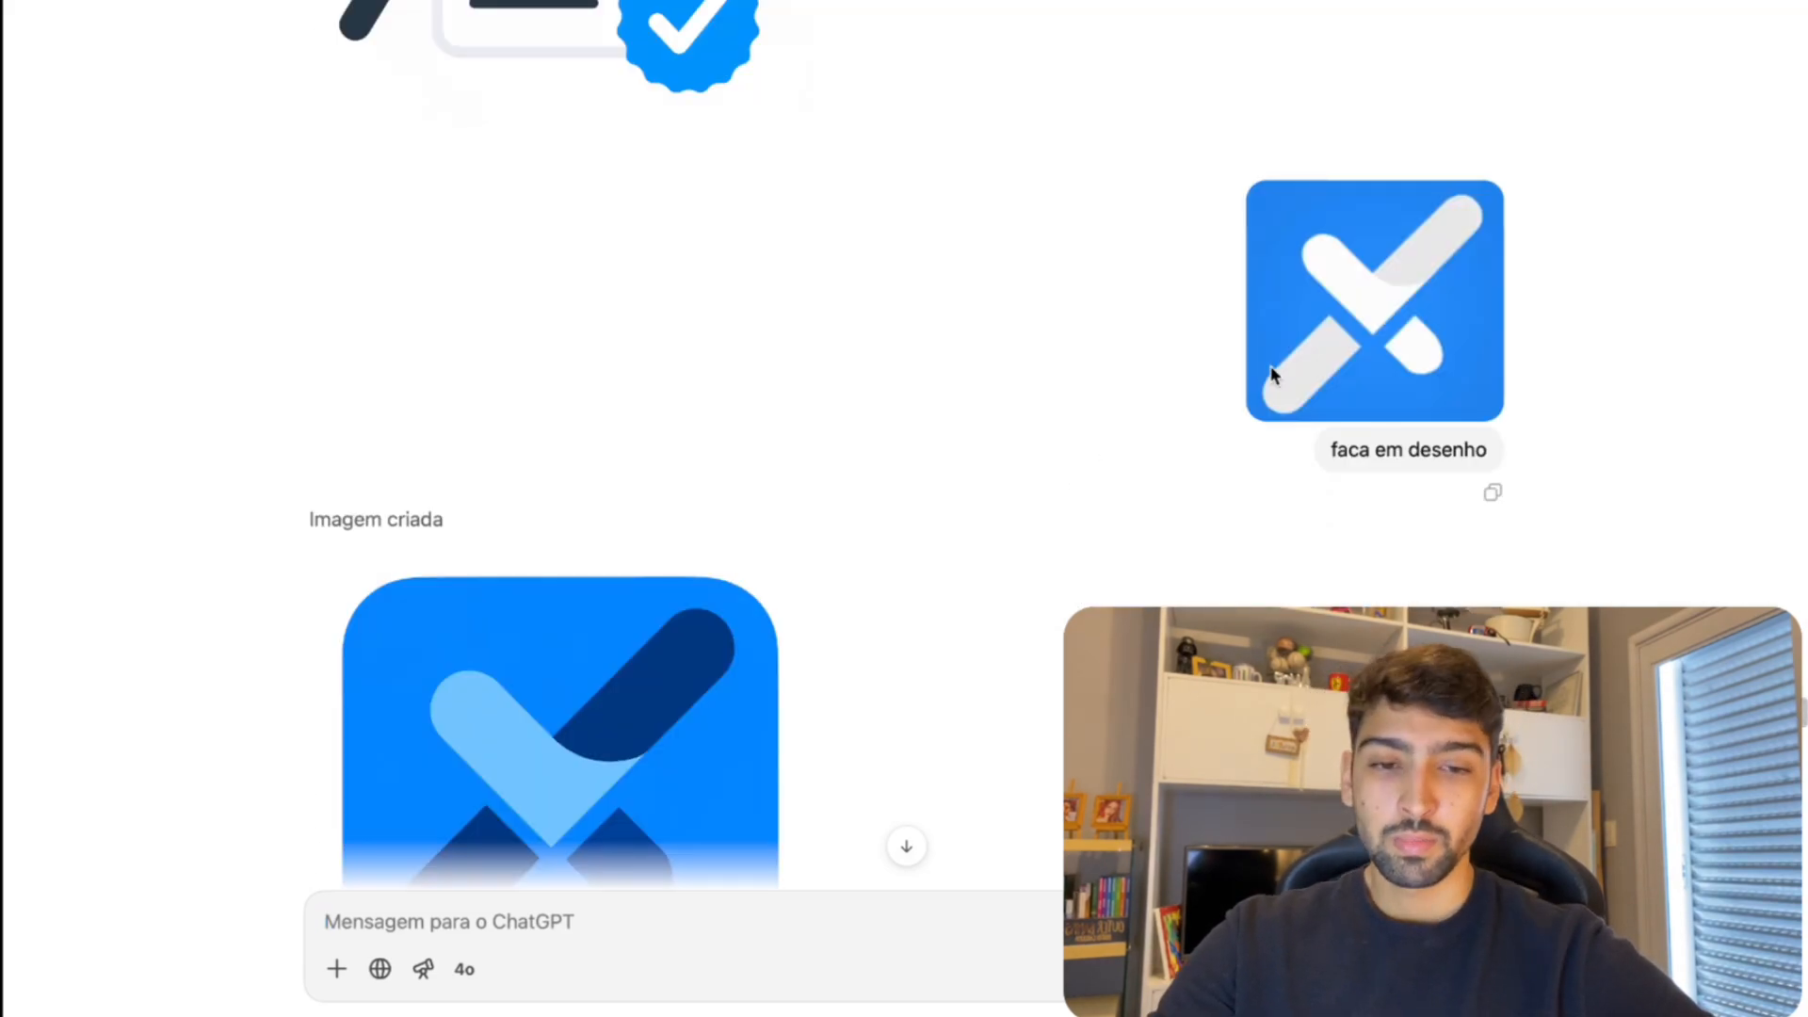
scroll(1060, 351, down, 3)
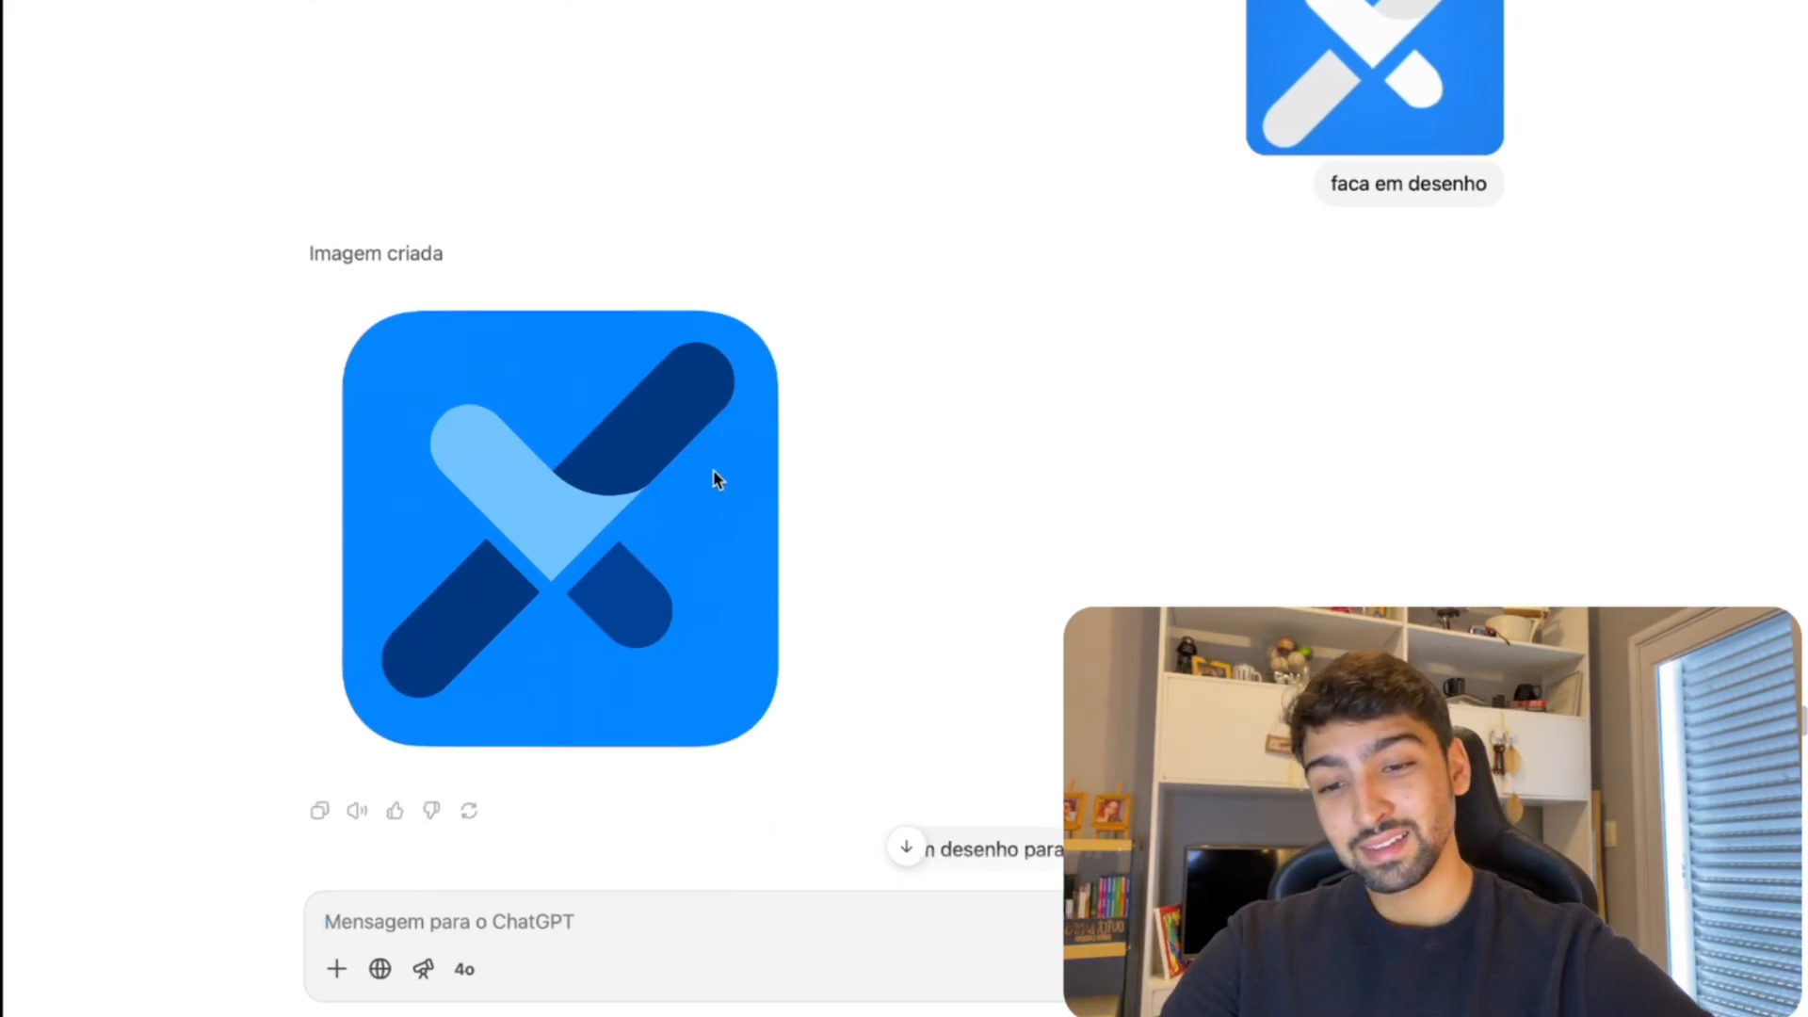
scroll(1157, 355, up, 2)
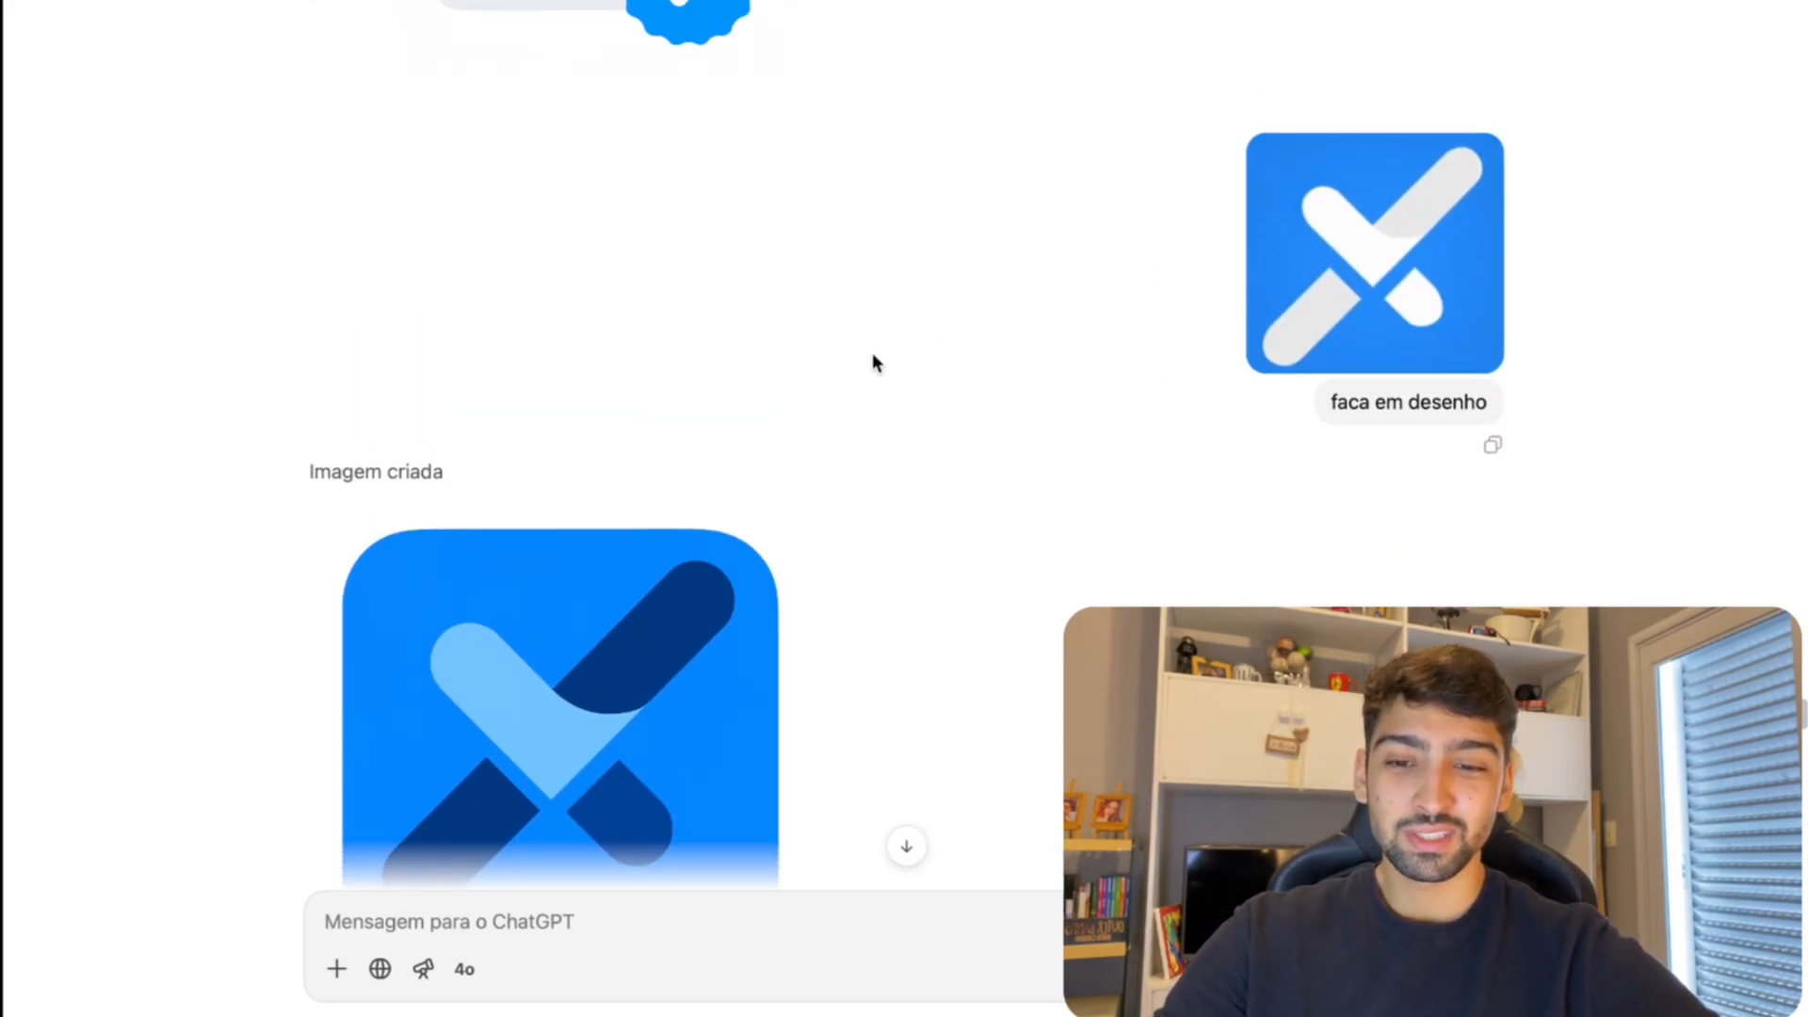
scroll(773, 434, down, 3)
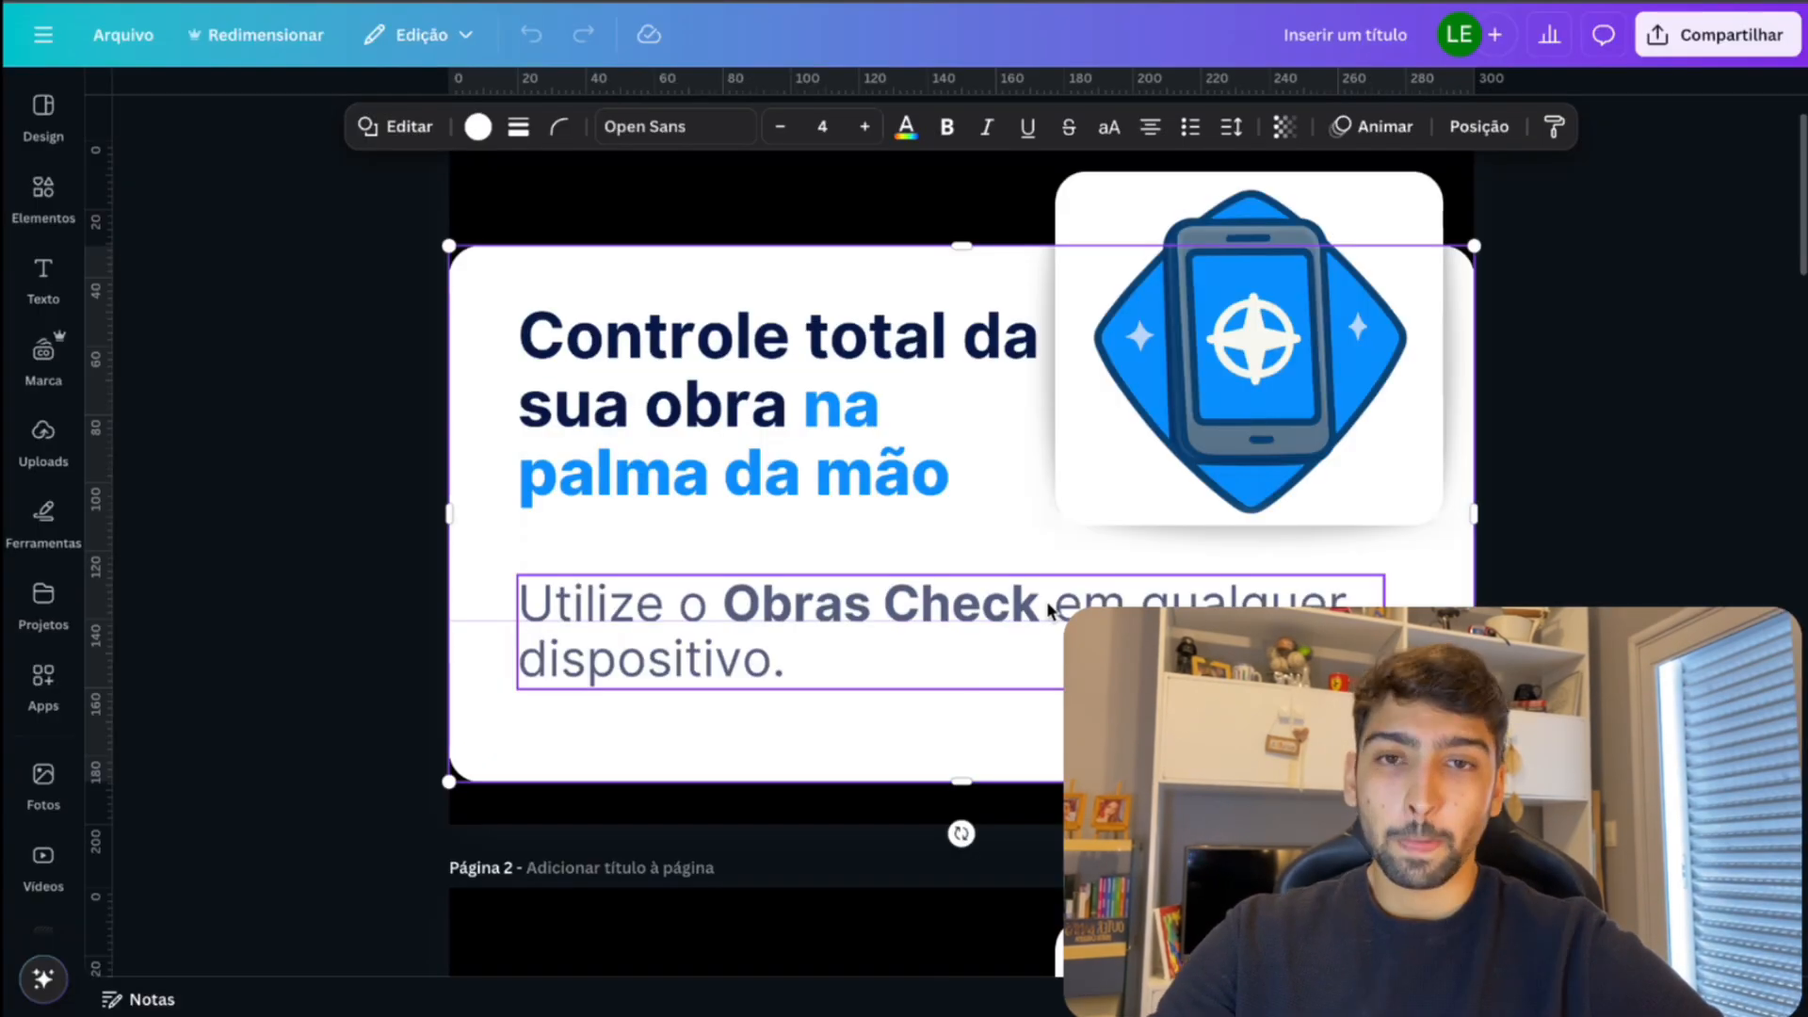
- Switch to the Bubble editor and inspect the green dot HTML element and the connections image under the "Conecte obras e colaboradores" heading
scroll(1642, 556, down, 3)
click(1642, 556)
scroll(1642, 556, up, 2)
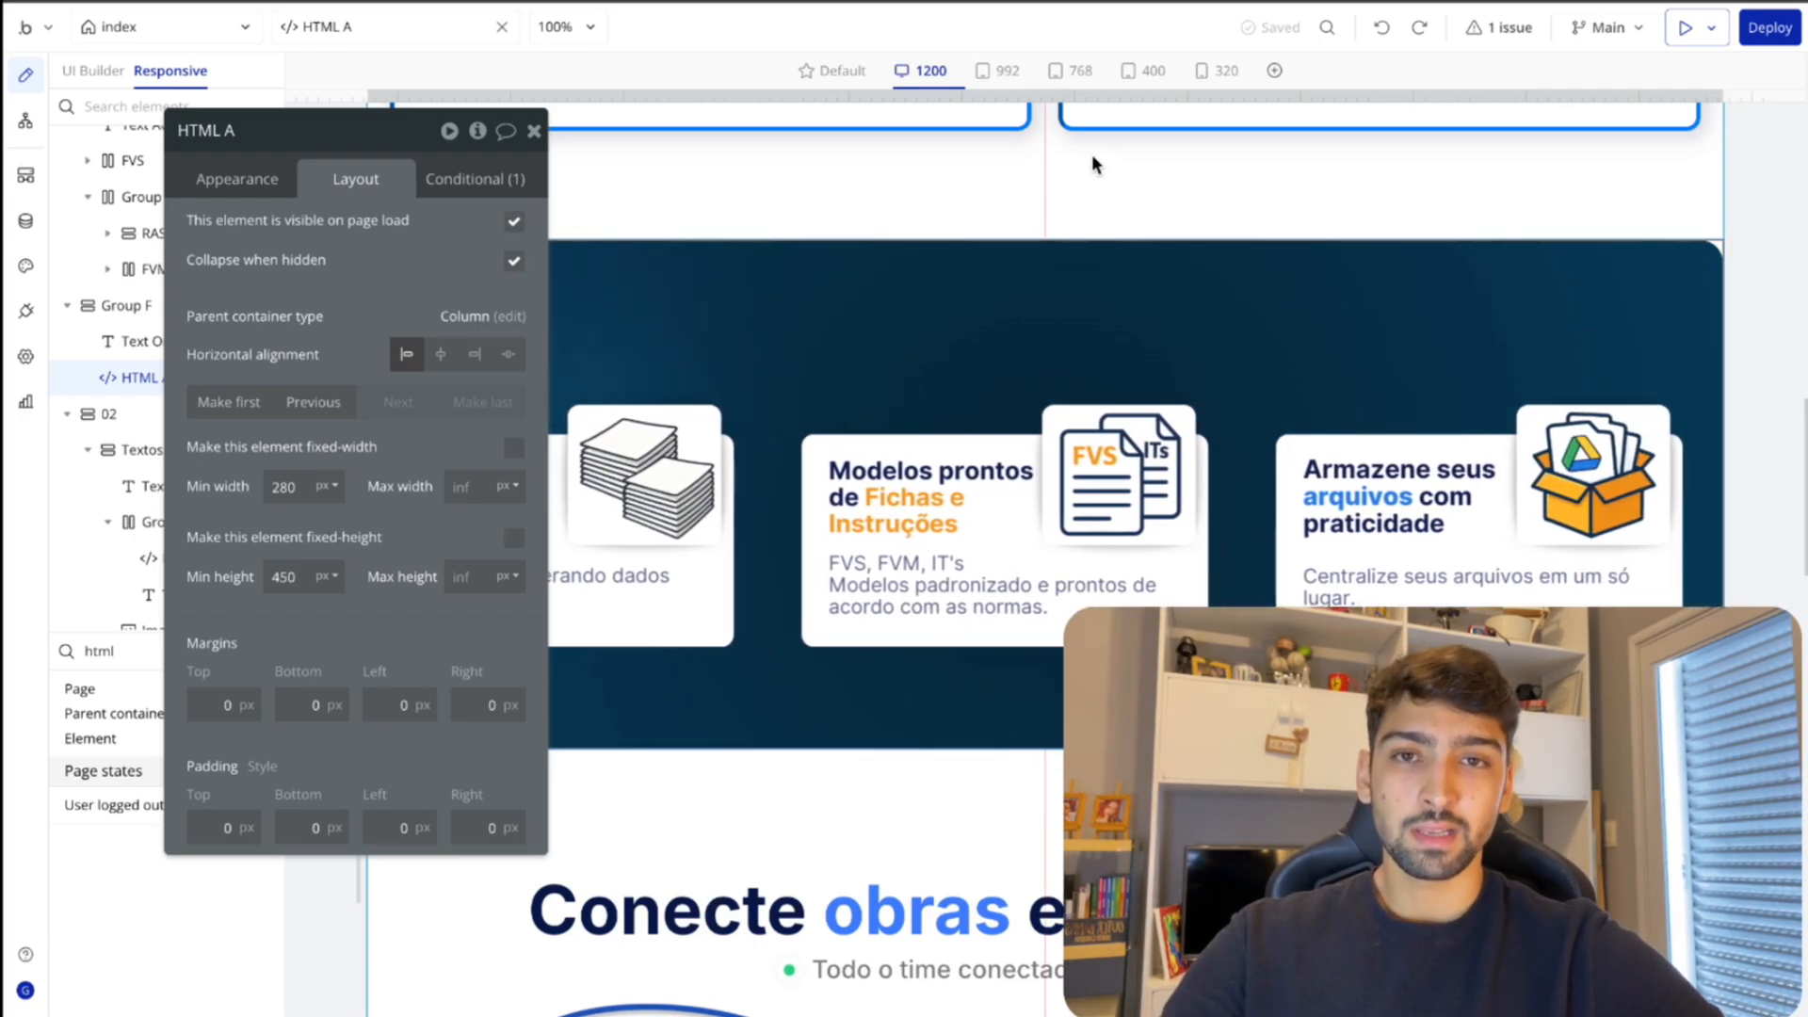
click(784, 341)
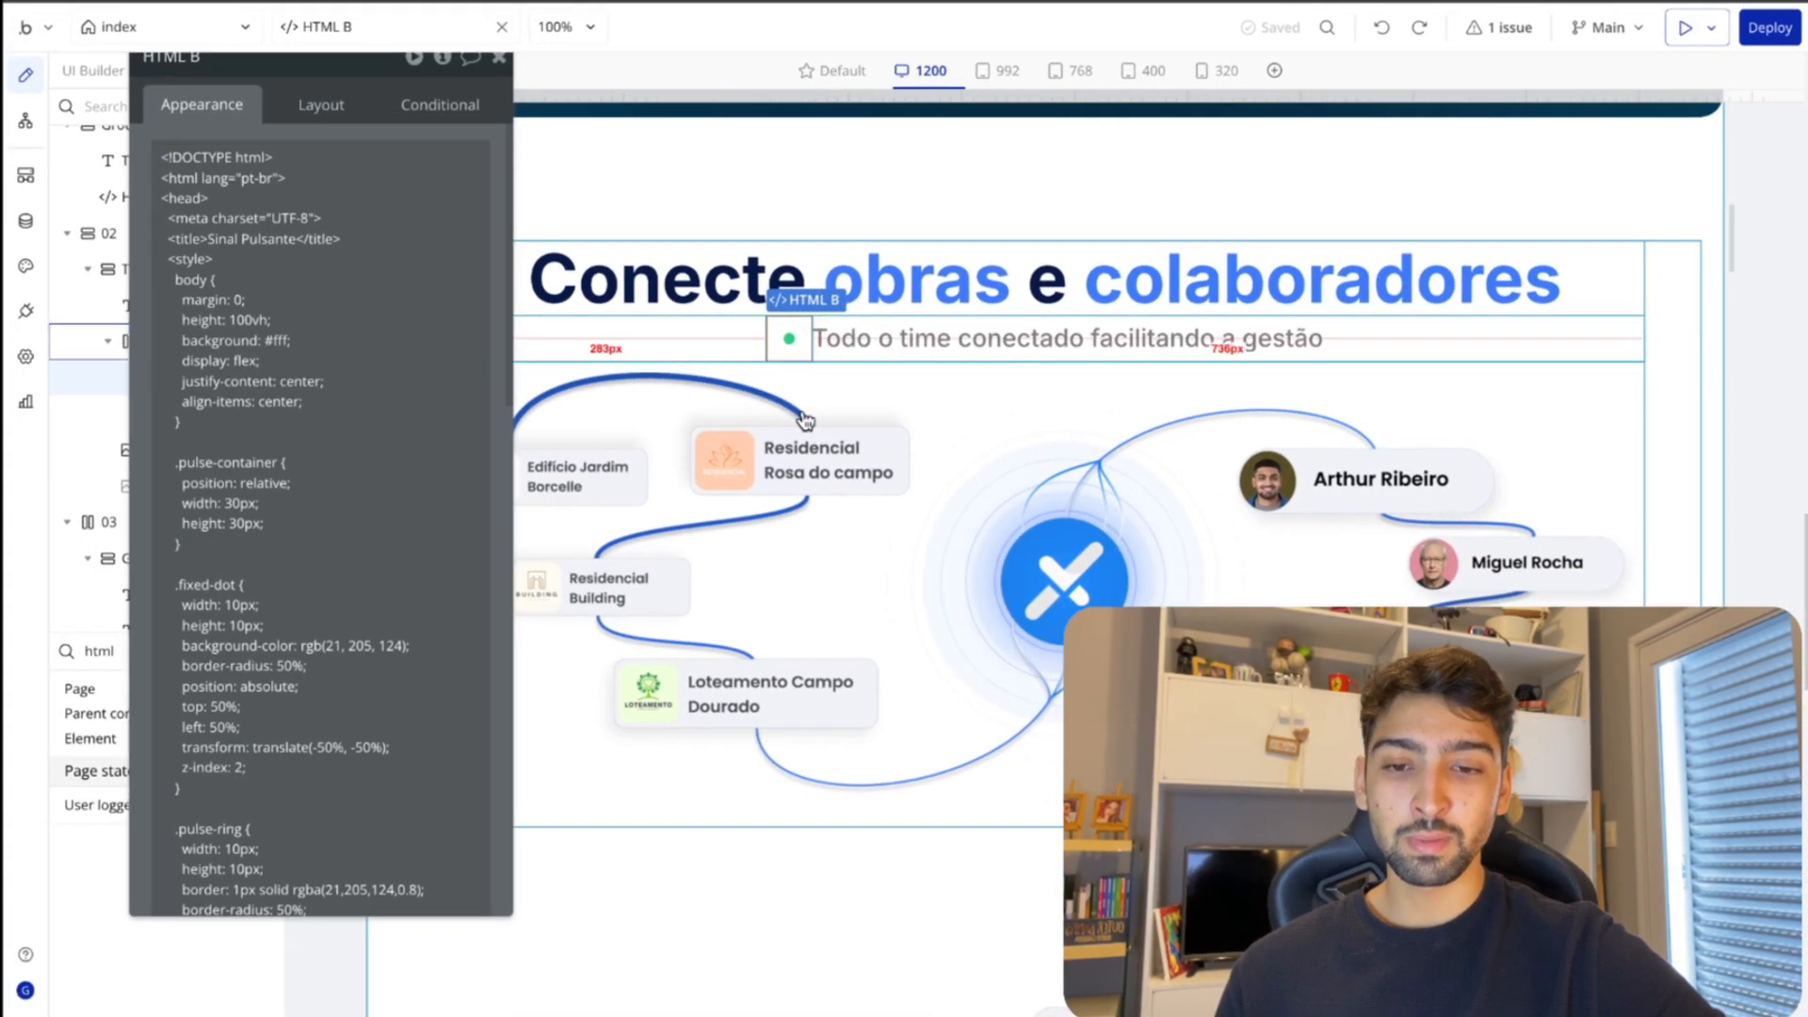
click(1032, 538)
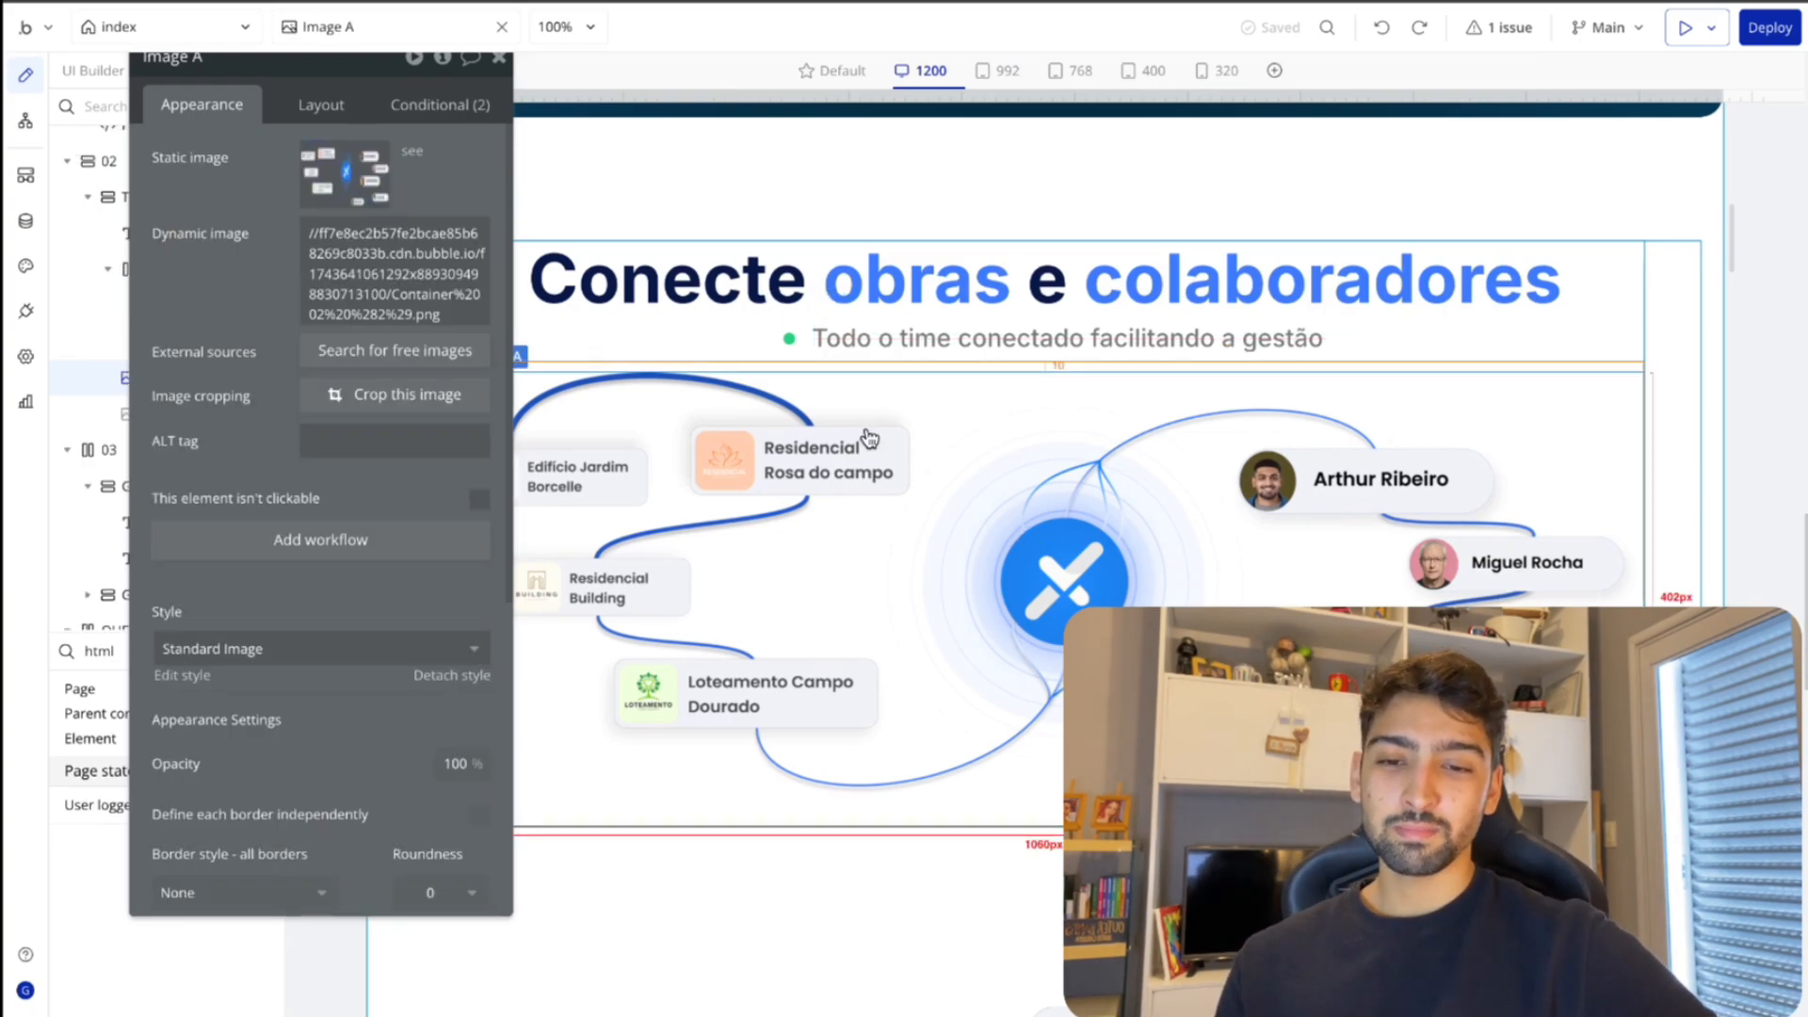
- Open the green dot's code in the HTML Editor and look over its .pulse-container and .fixed-dot rules
click(789, 339)
click(327, 103)
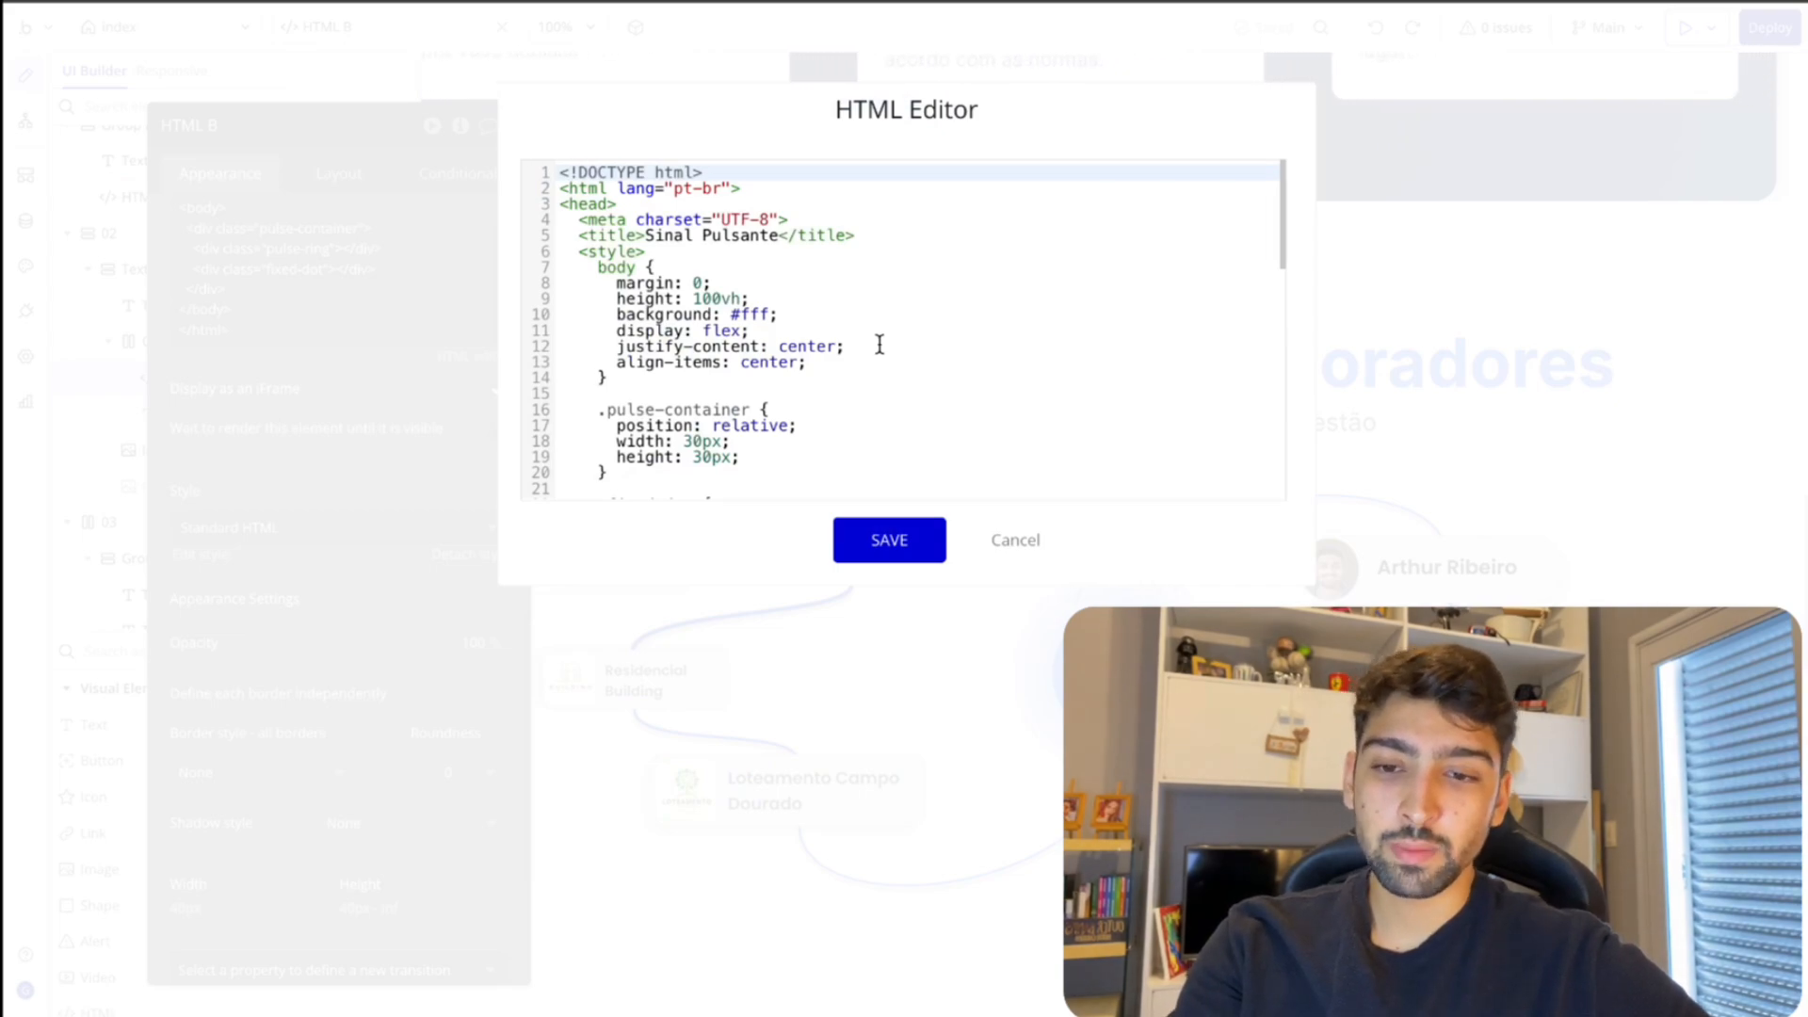
click(873, 391)
scroll(873, 391, down, 8)
scroll(873, 391, up, 4)
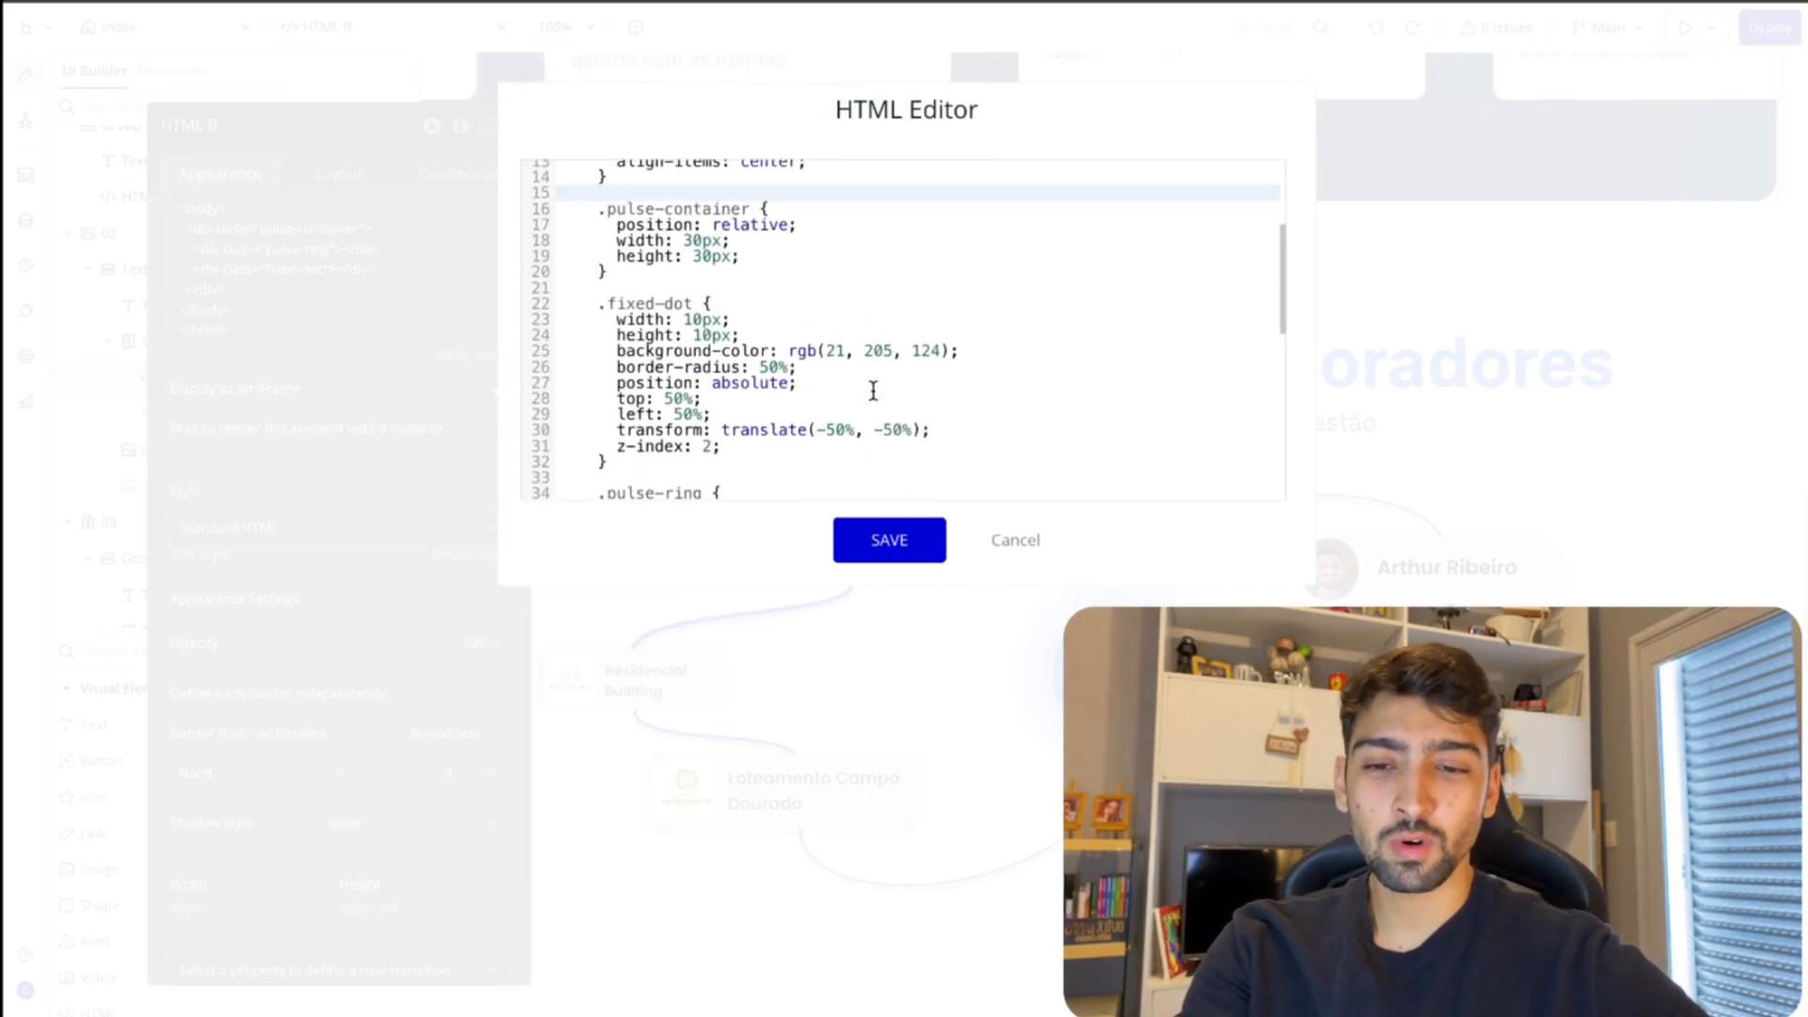
click(873, 391)
click(863, 409)
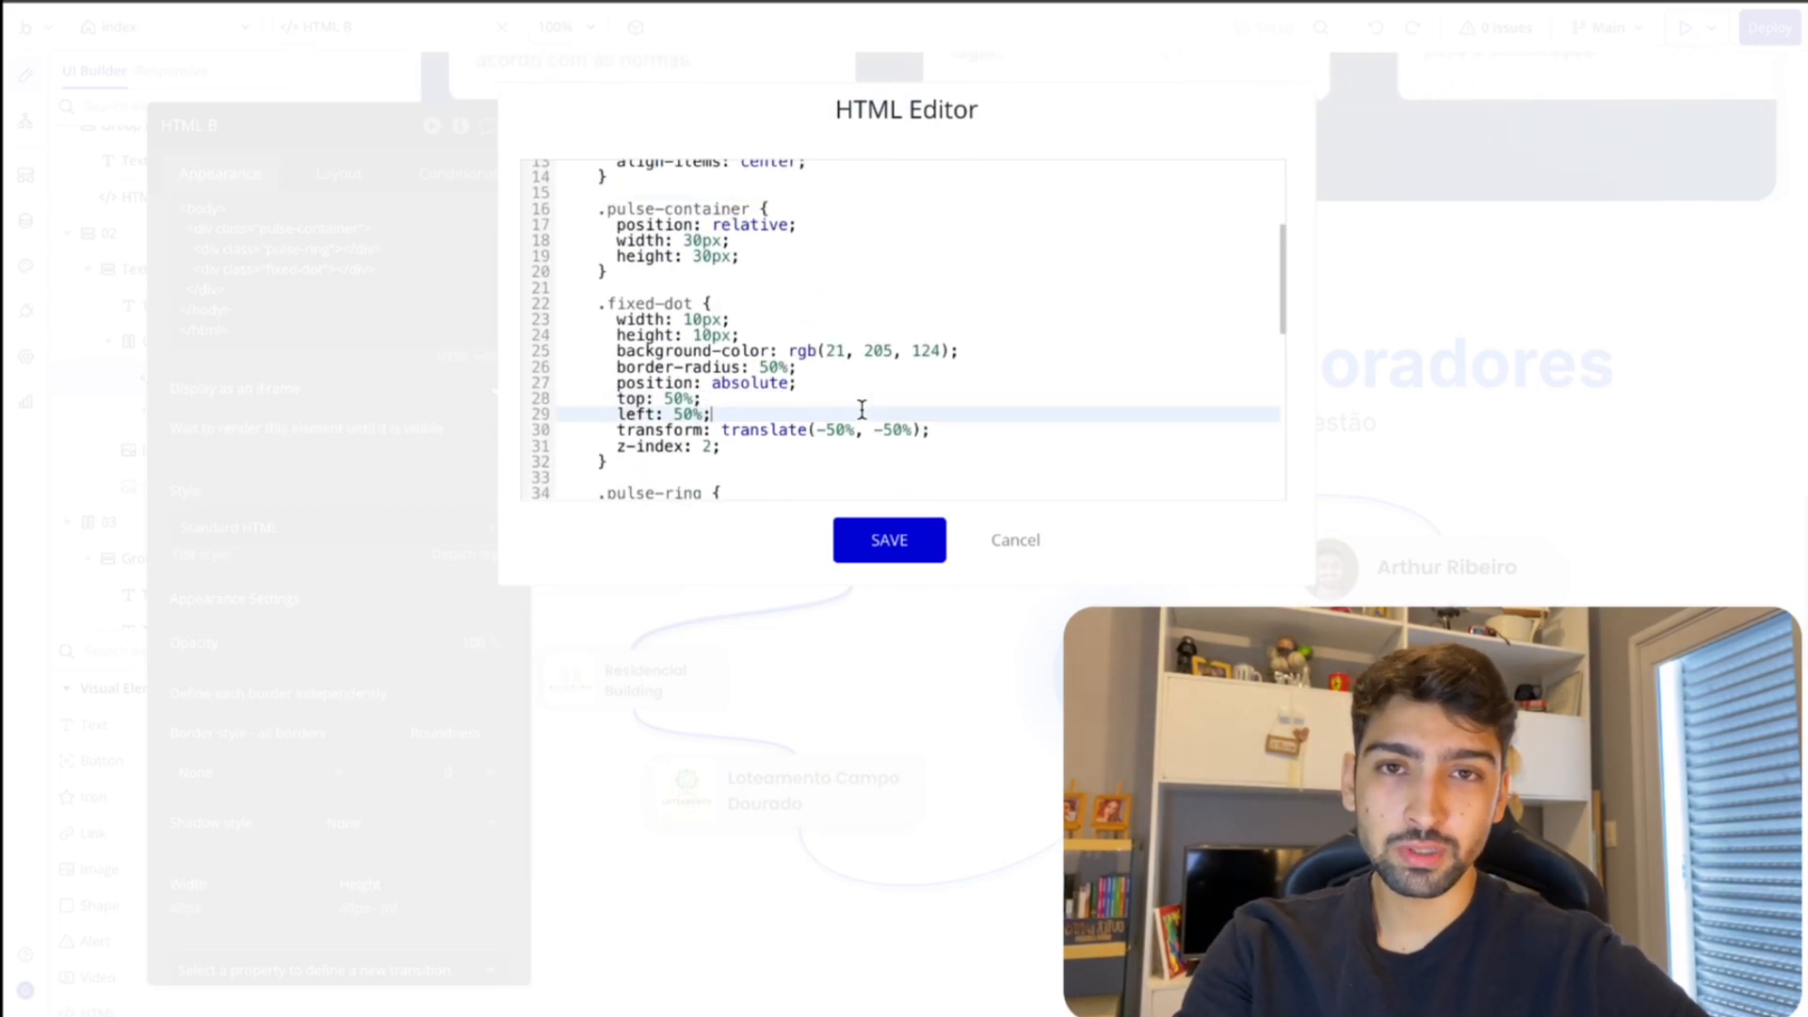
- Read through the body style rules at the beginning of the "Sinal Pulsante" code
scroll(911, 361, up, 1)
click(906, 358)
scroll(906, 359, up, 1)
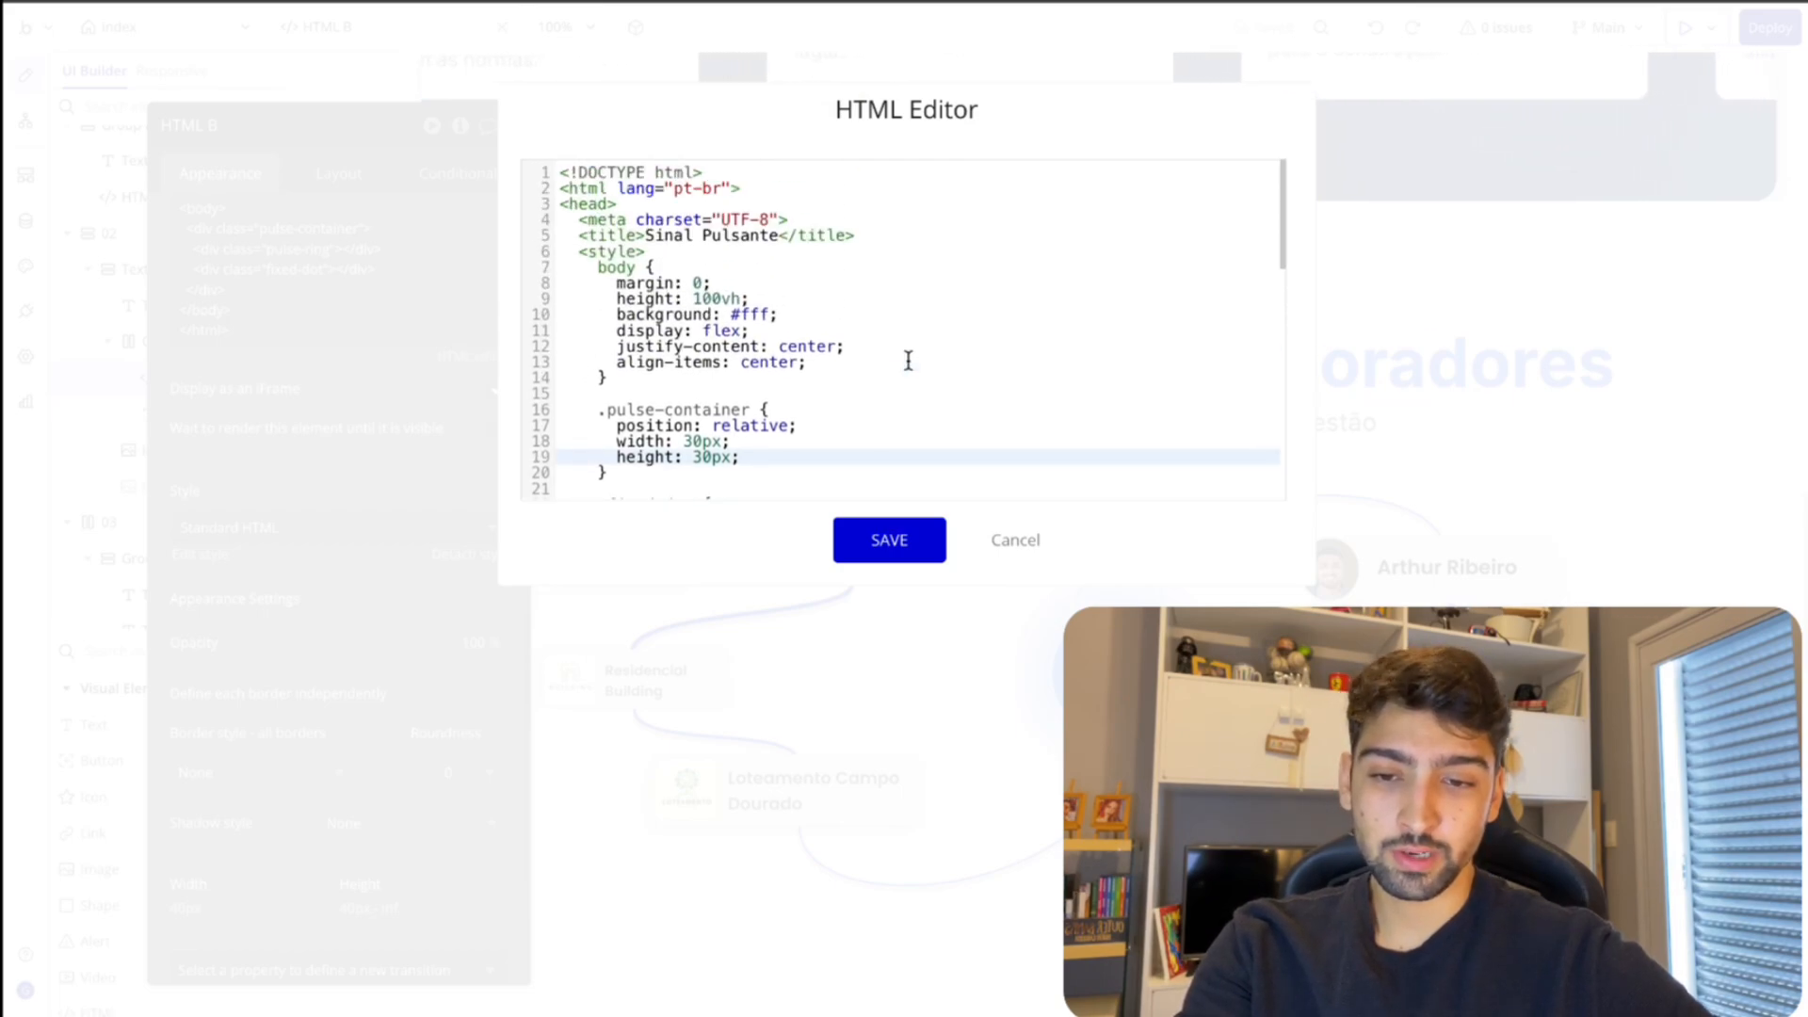
click(908, 361)
click(908, 311)
click(849, 282)
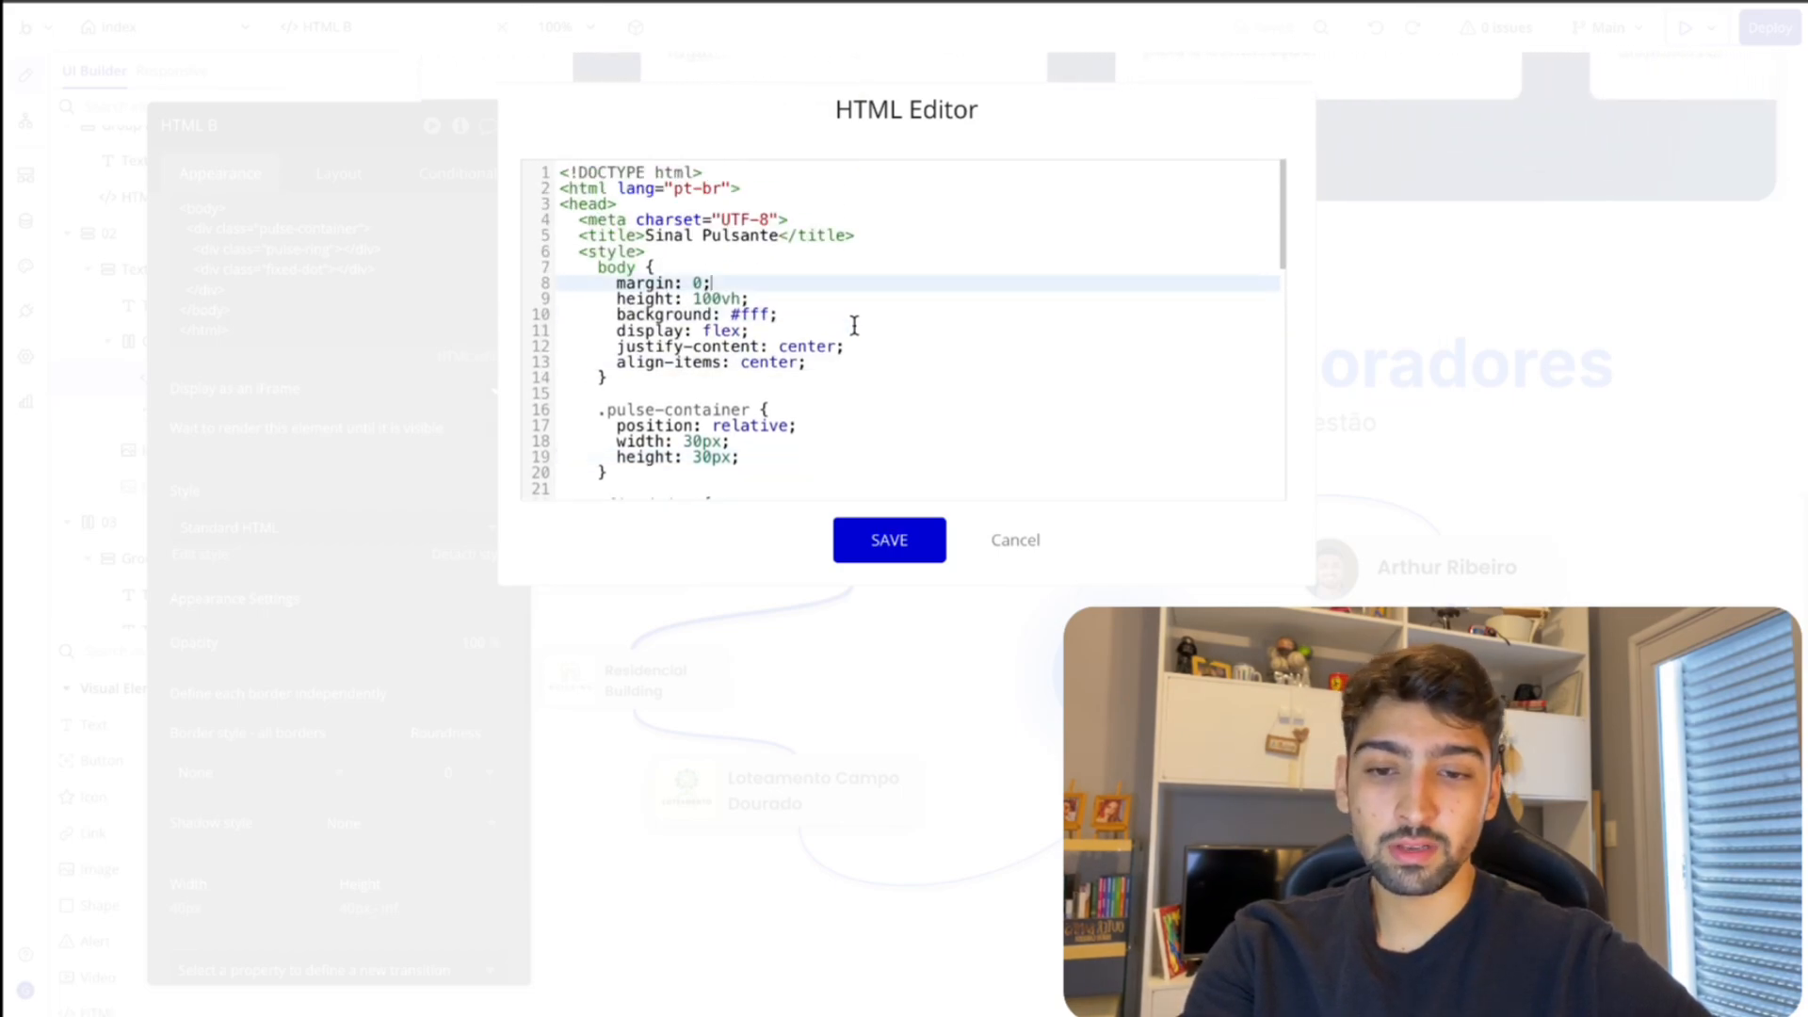
click(892, 314)
click(804, 331)
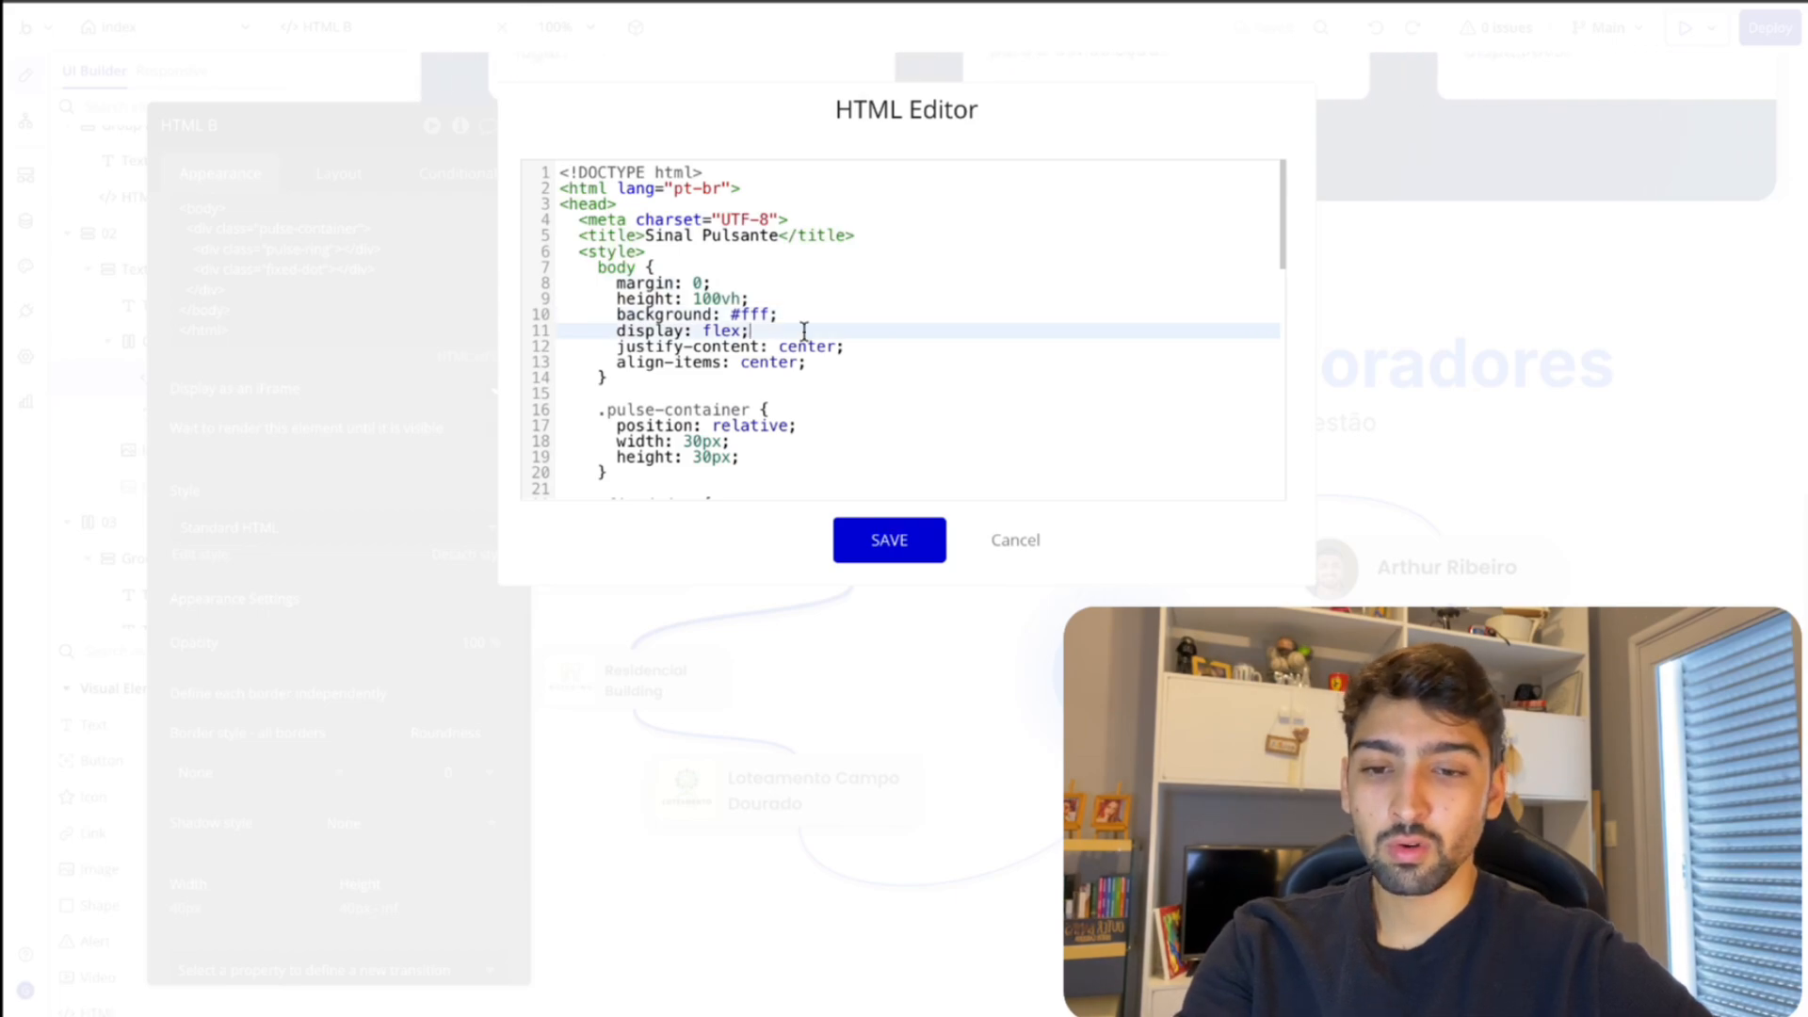
click(865, 353)
- Set the .pulse-container width and height to 40px and the .fixed-dot width and height to 15px
scroll(700, 334, down, 3)
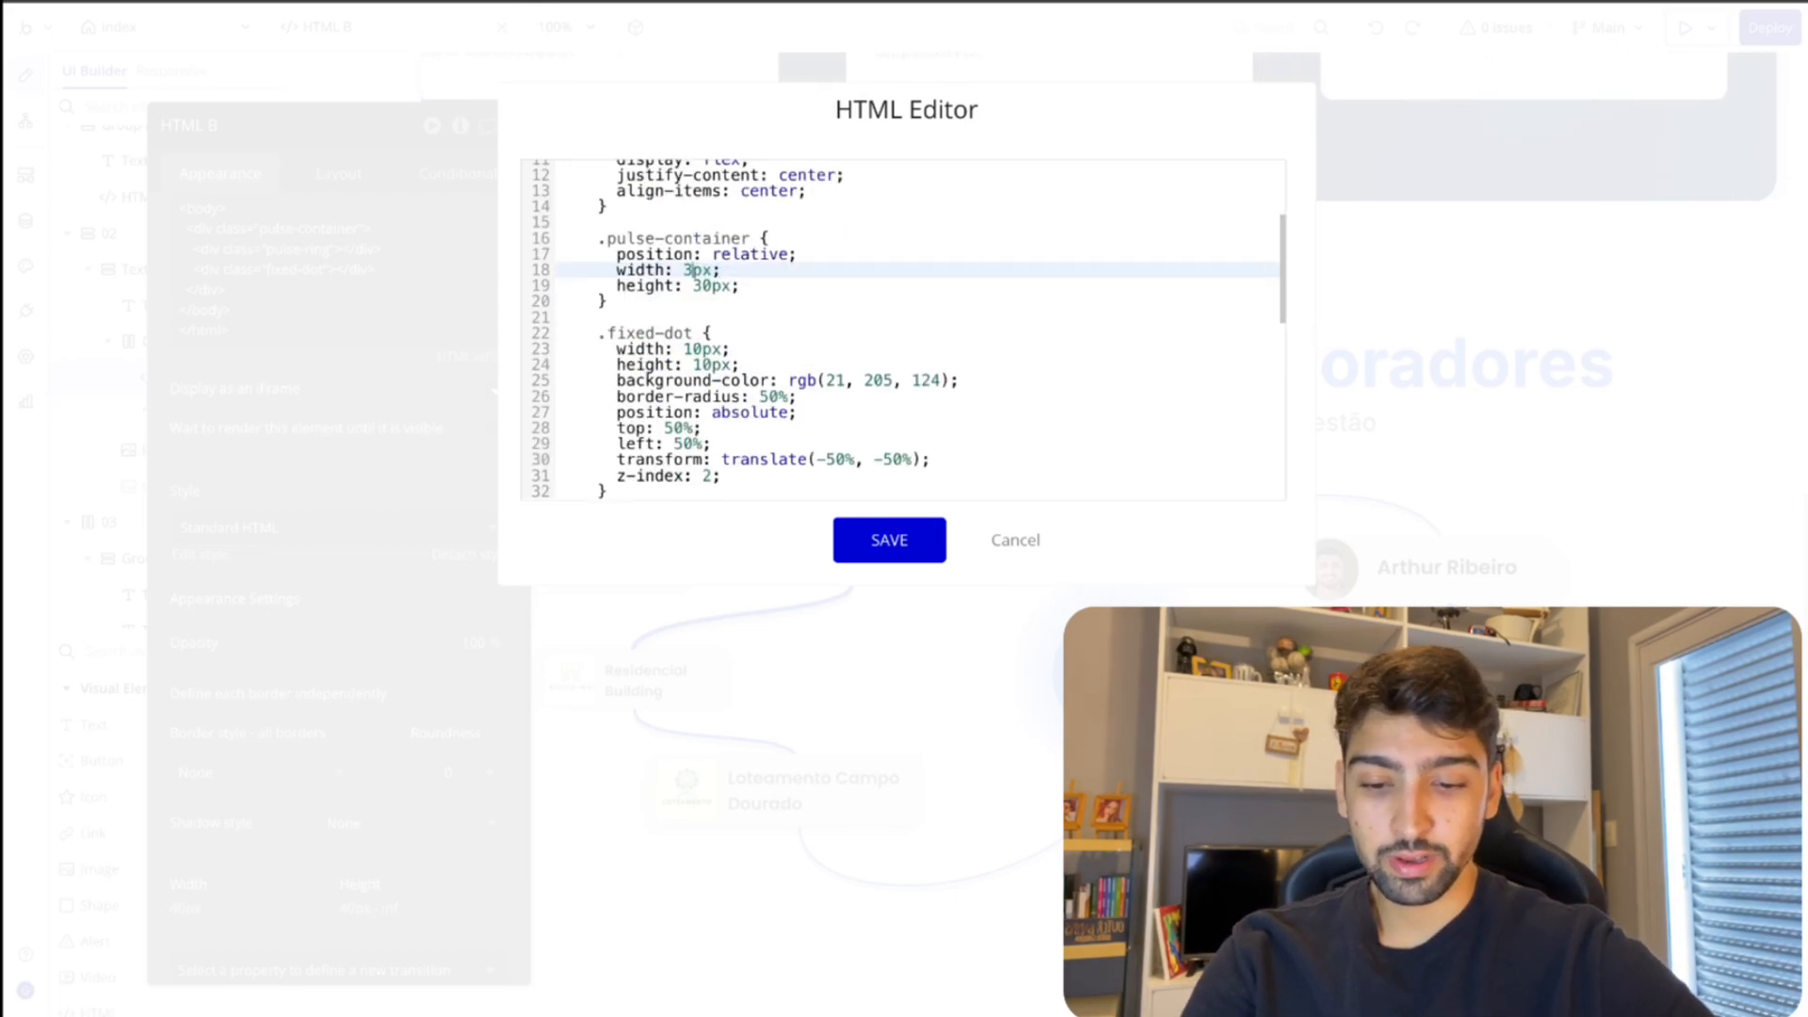
text(40)
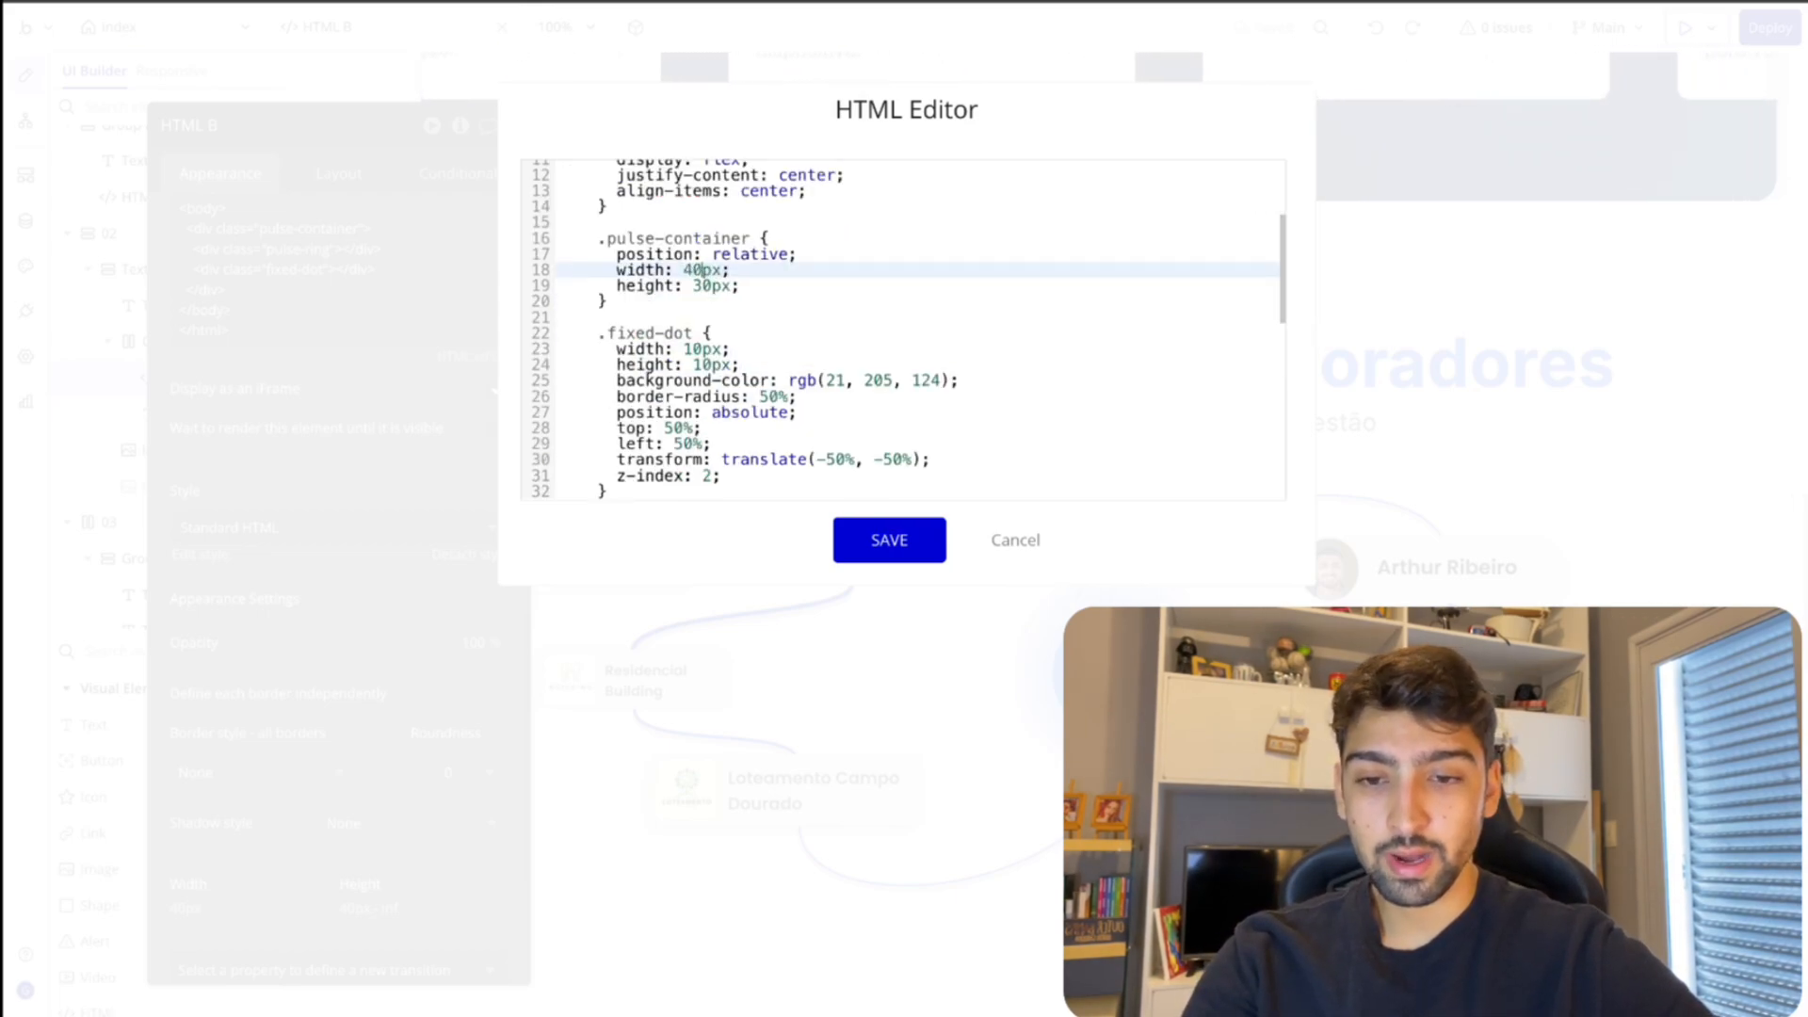
click(695, 286)
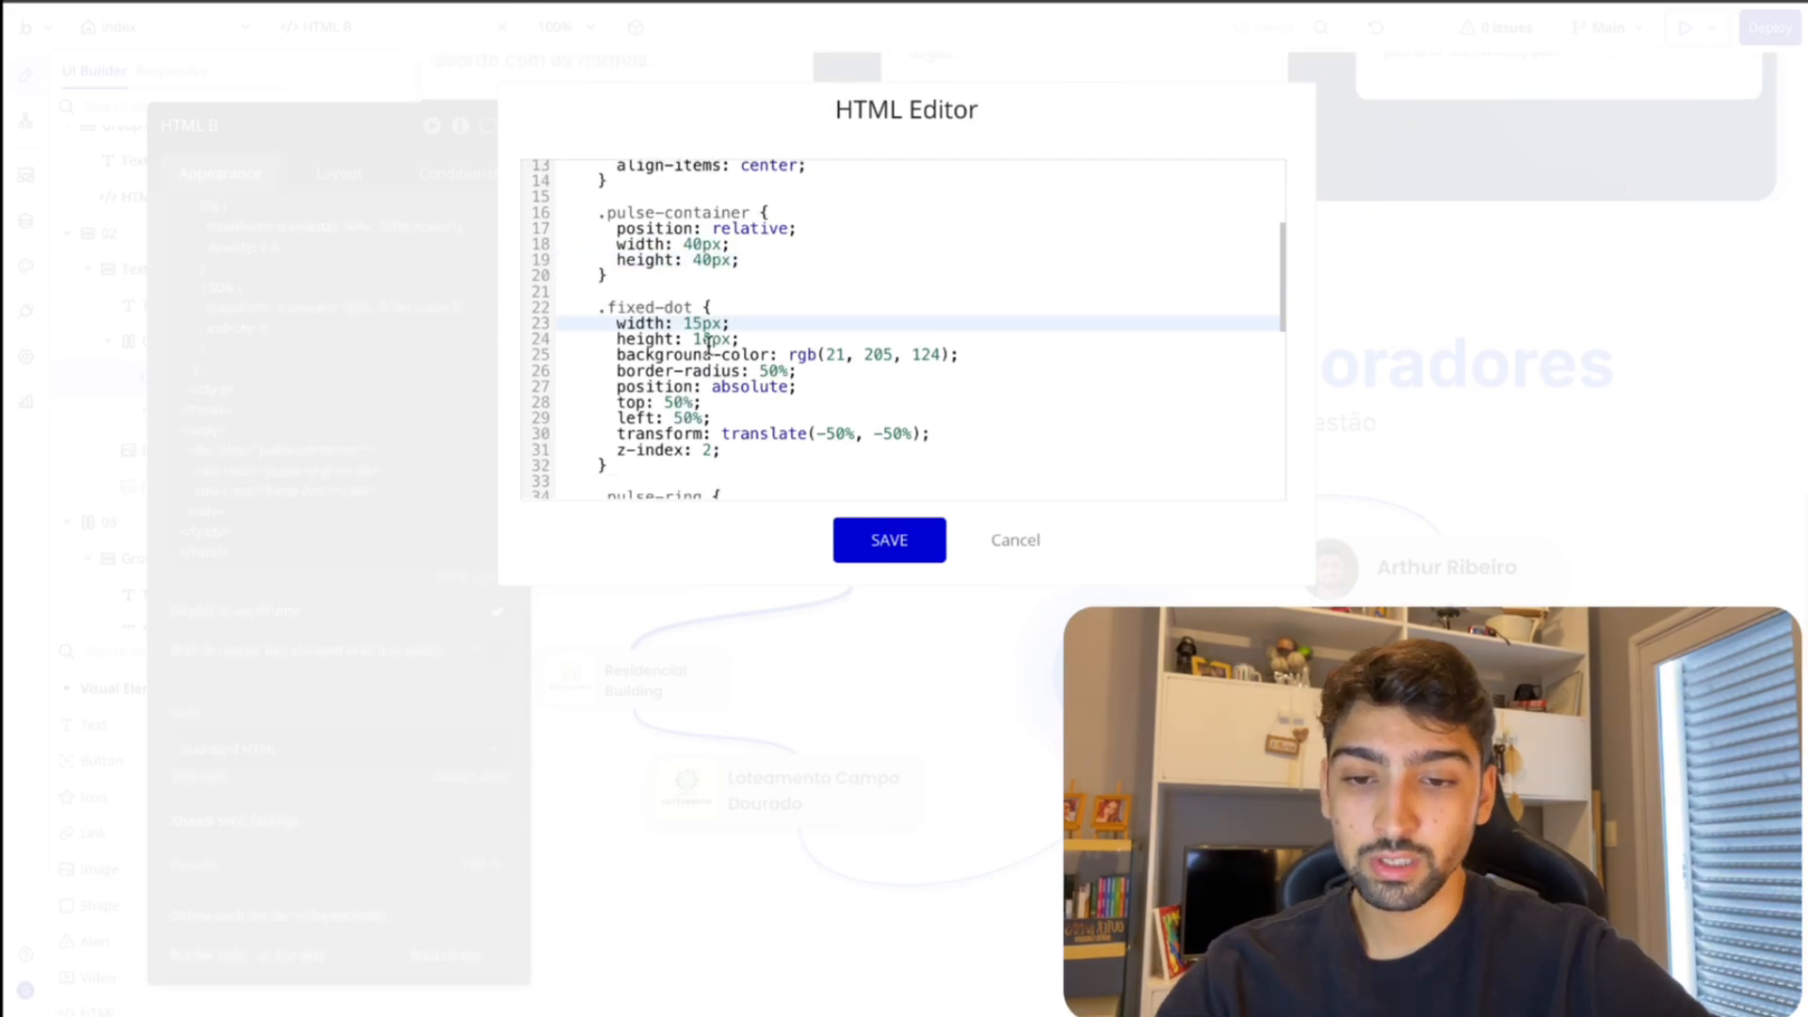
click(712, 340)
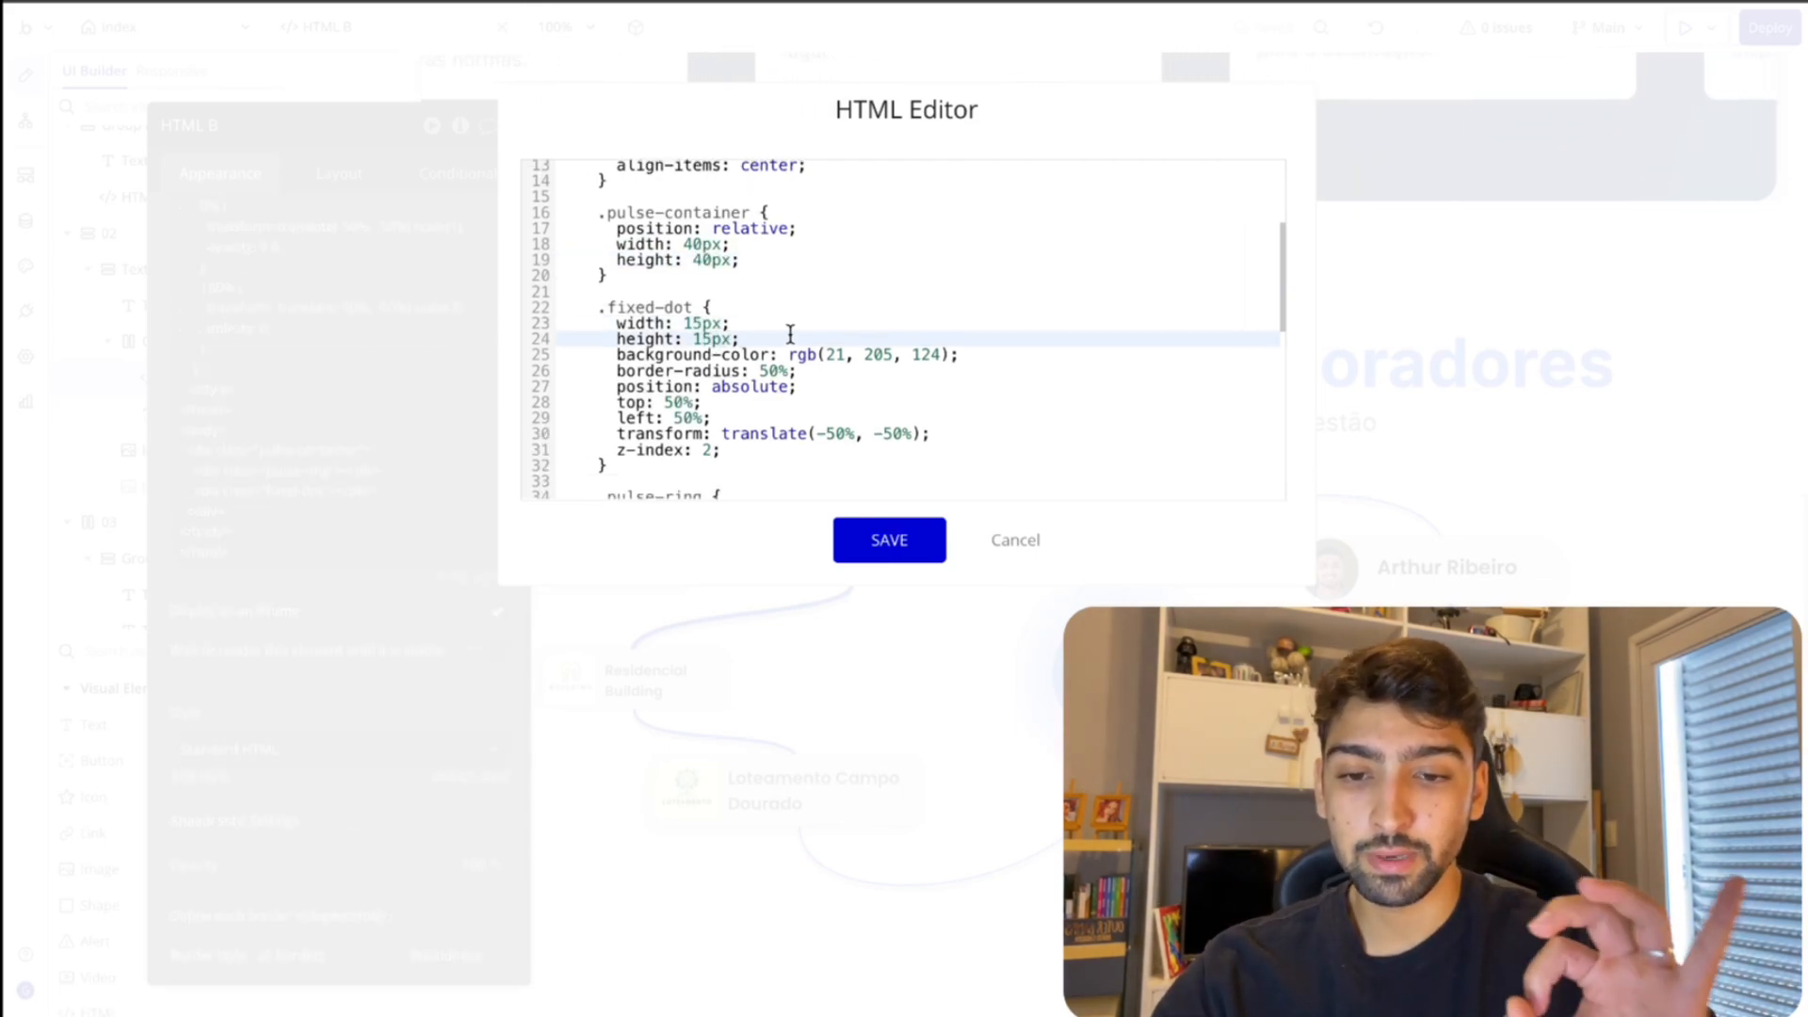
- Set the .pulse-ring border to 2px solid and its width and height to 15px, and save the code
scroll(828, 375, down, 3)
click(702, 311)
key(BackSpace)
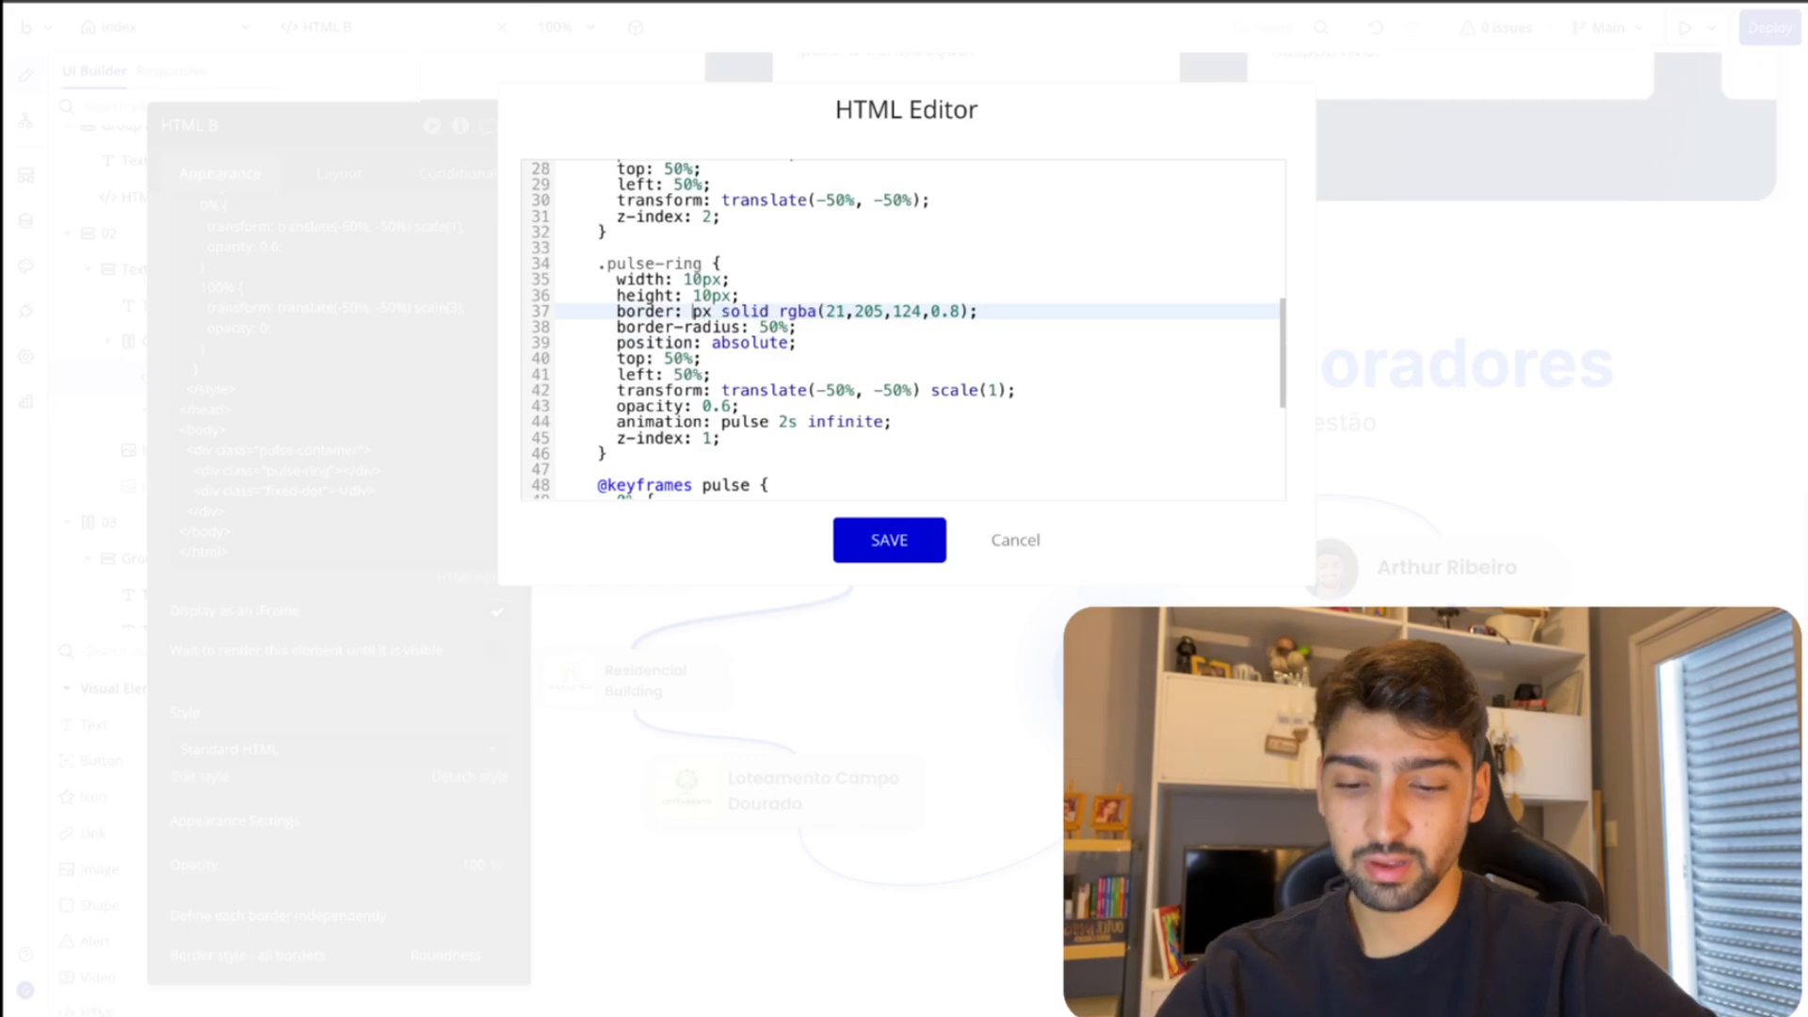
text(2)
click(738, 342)
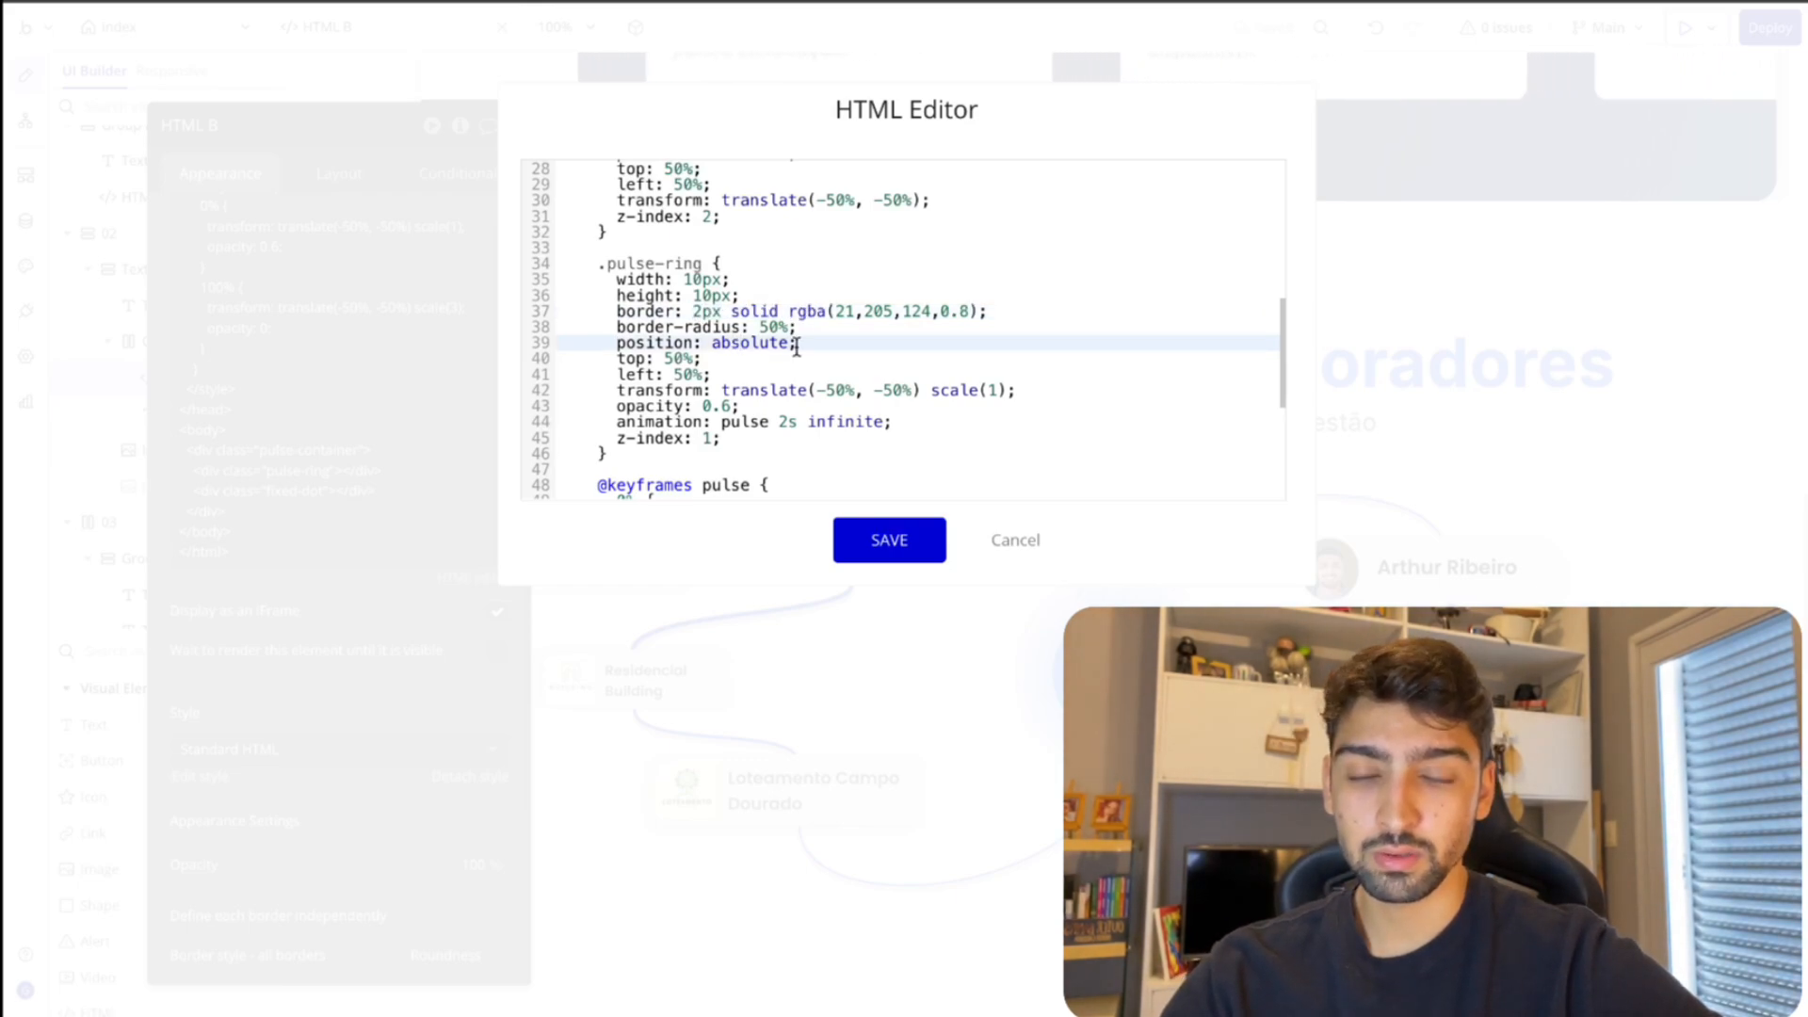
click(701, 313)
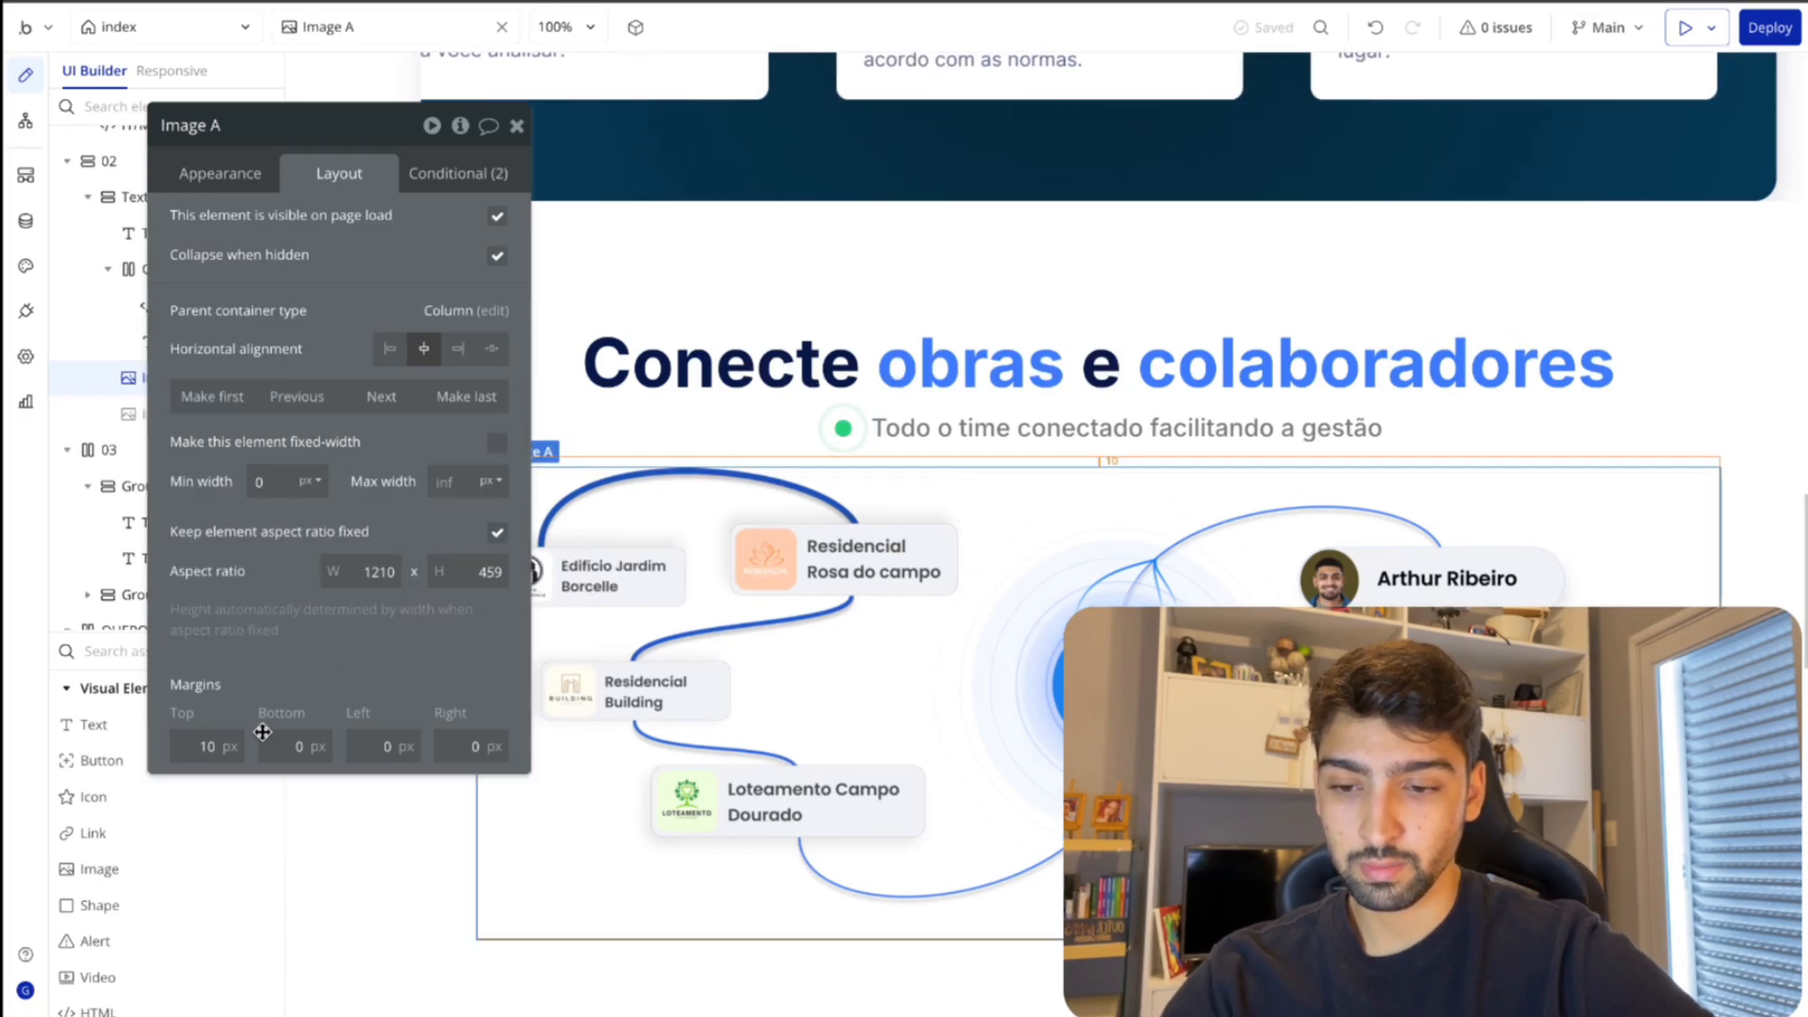
- Set the connections image's top margin to 0 px and reopen the pulsing dot's code for a check
double_click(211, 746)
text(0)
click(334, 654)
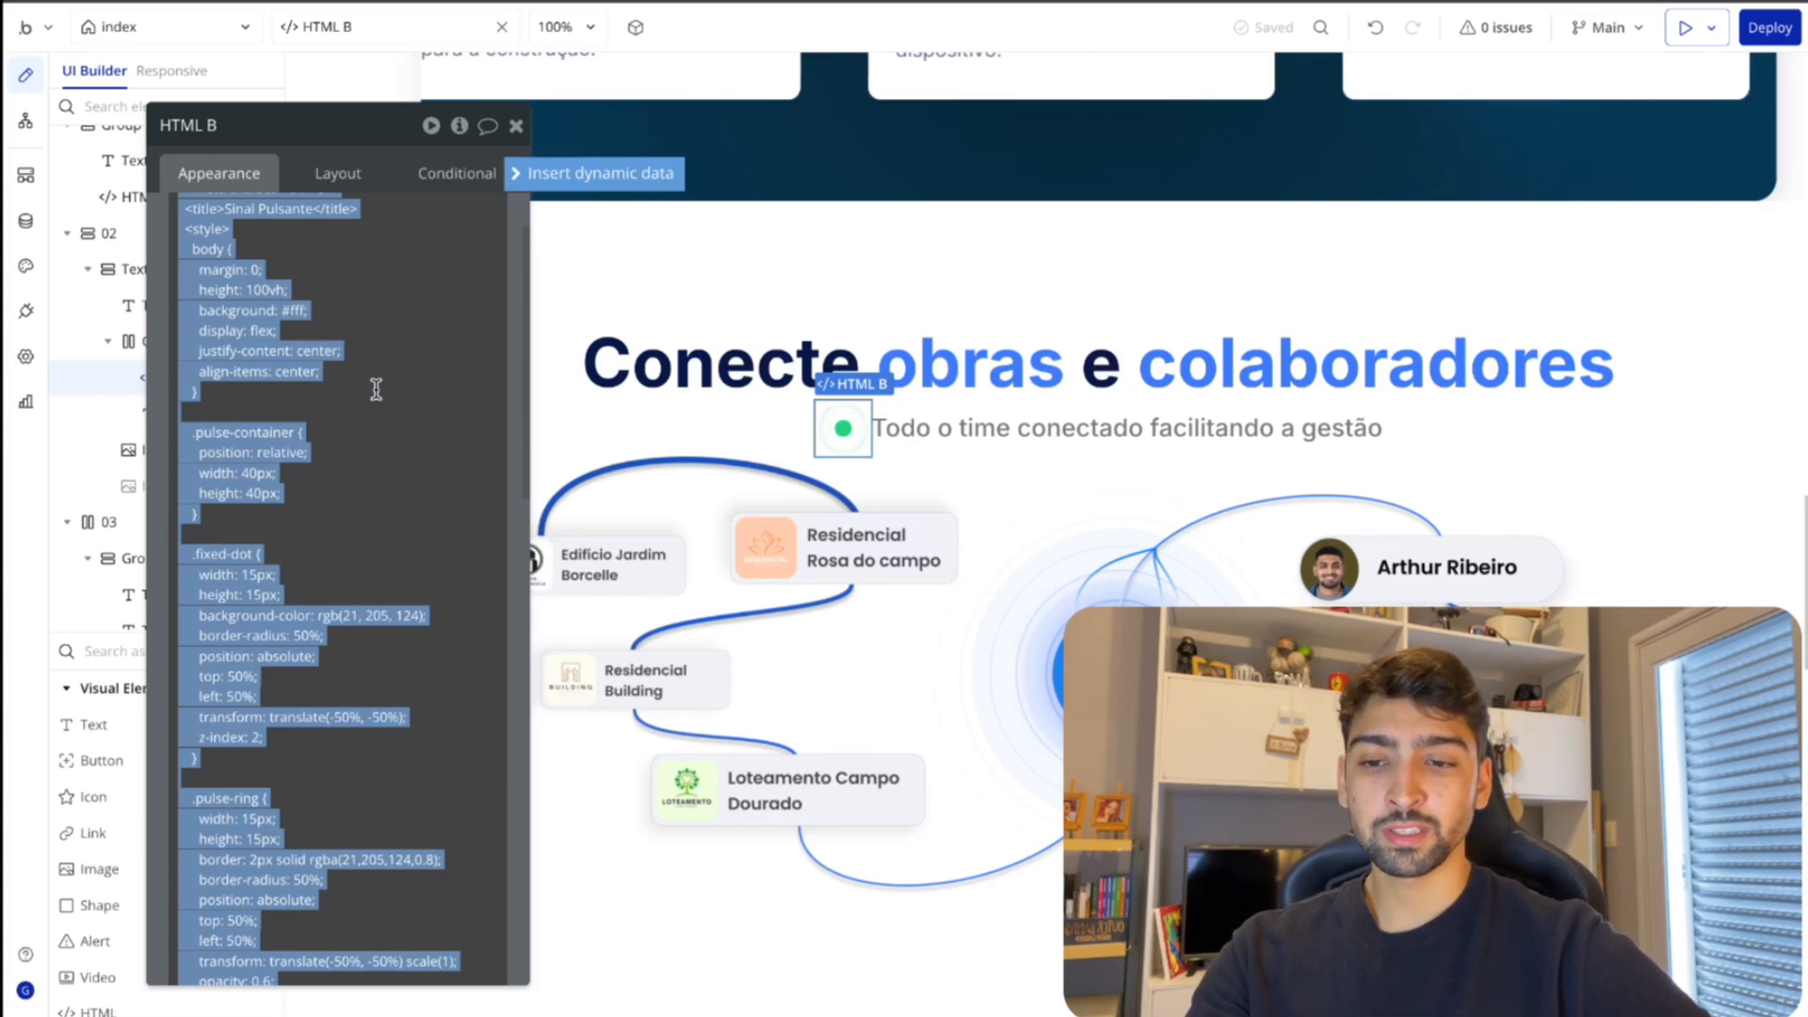
click(375, 388)
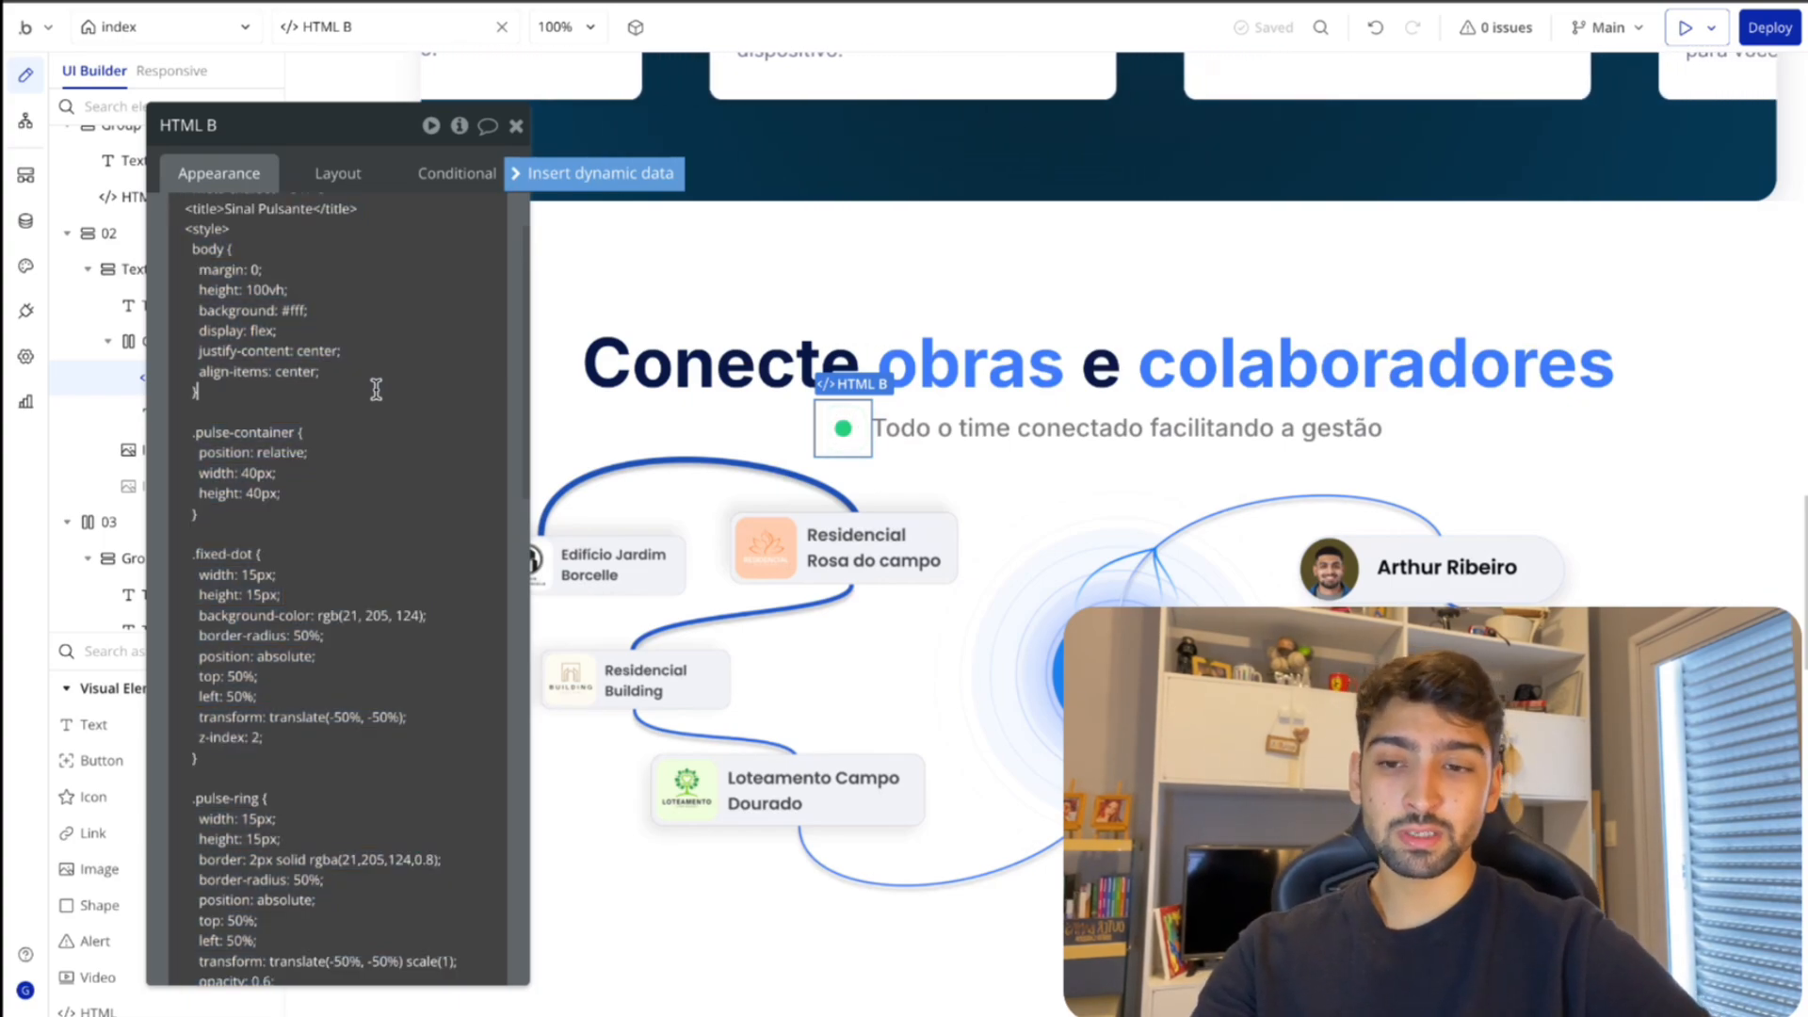
- Preview the page from the pulsing dot section to the contact form, trying its Nome, Telefone and E-mail fields
scroll(334, 335, up, 1)
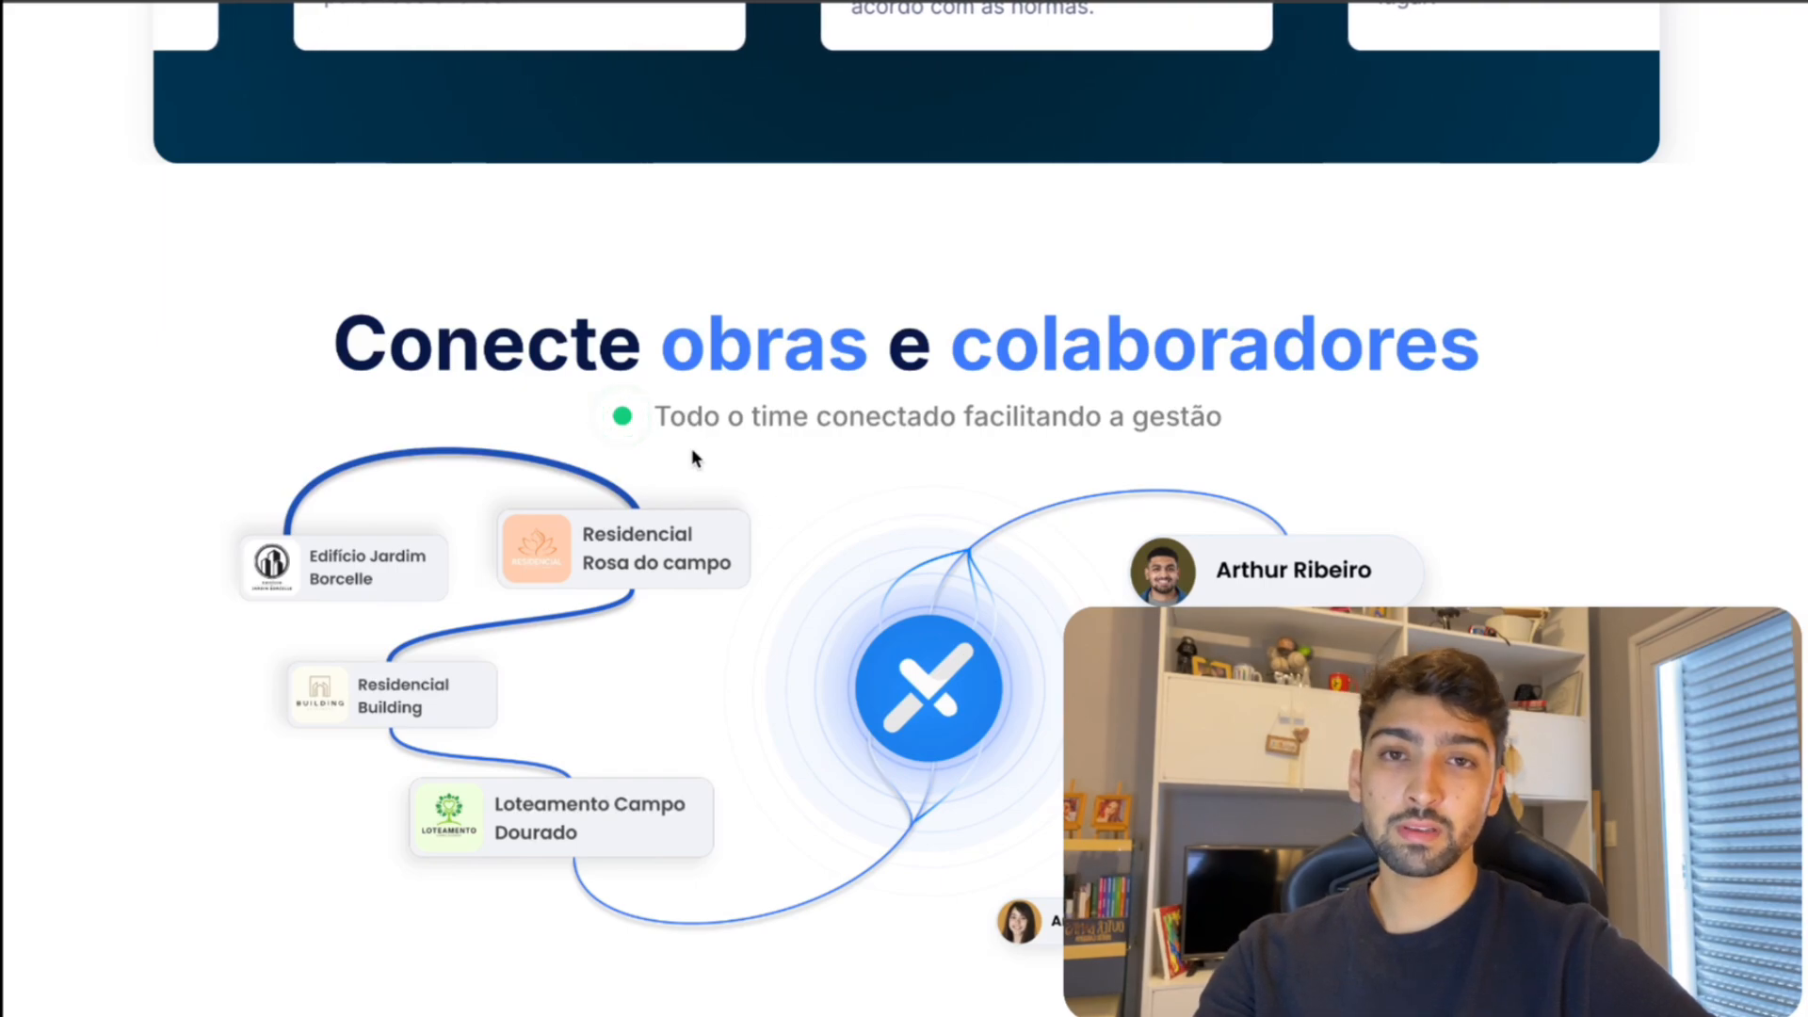
scroll(872, 381, down, 8)
scroll(872, 382, down, 1)
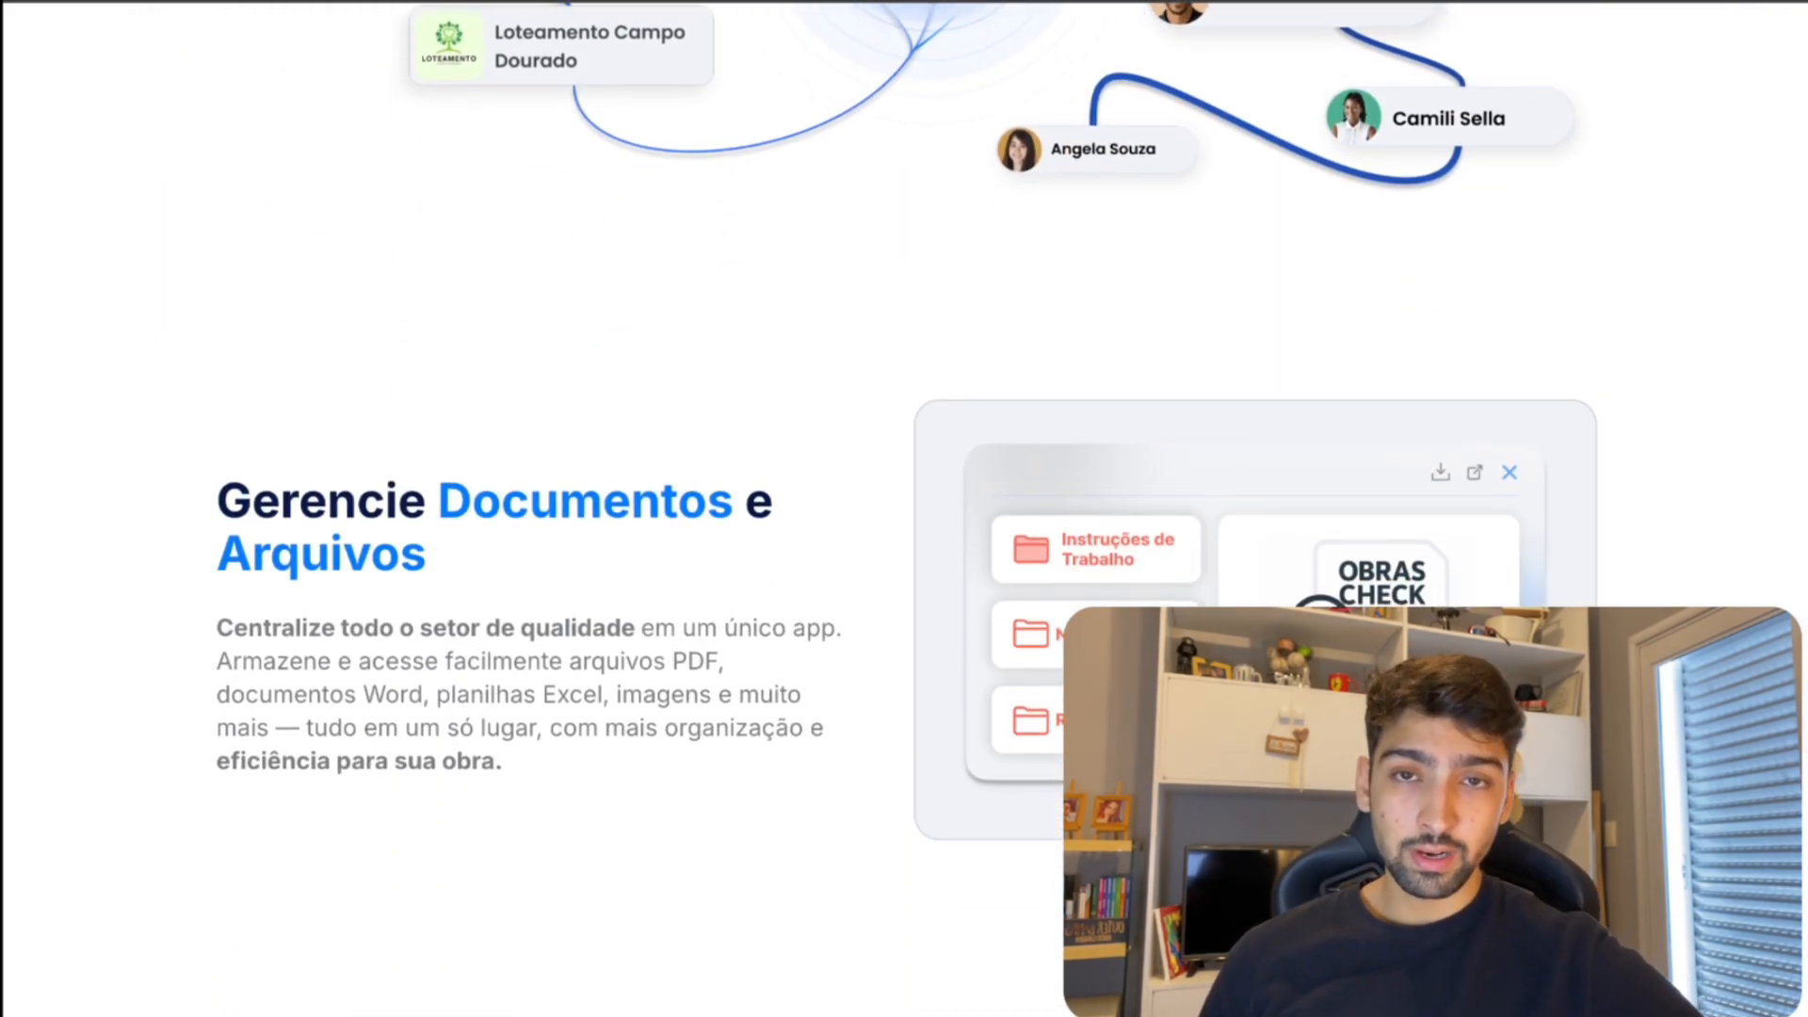
scroll(1168, 482, down, 9)
click(1167, 482)
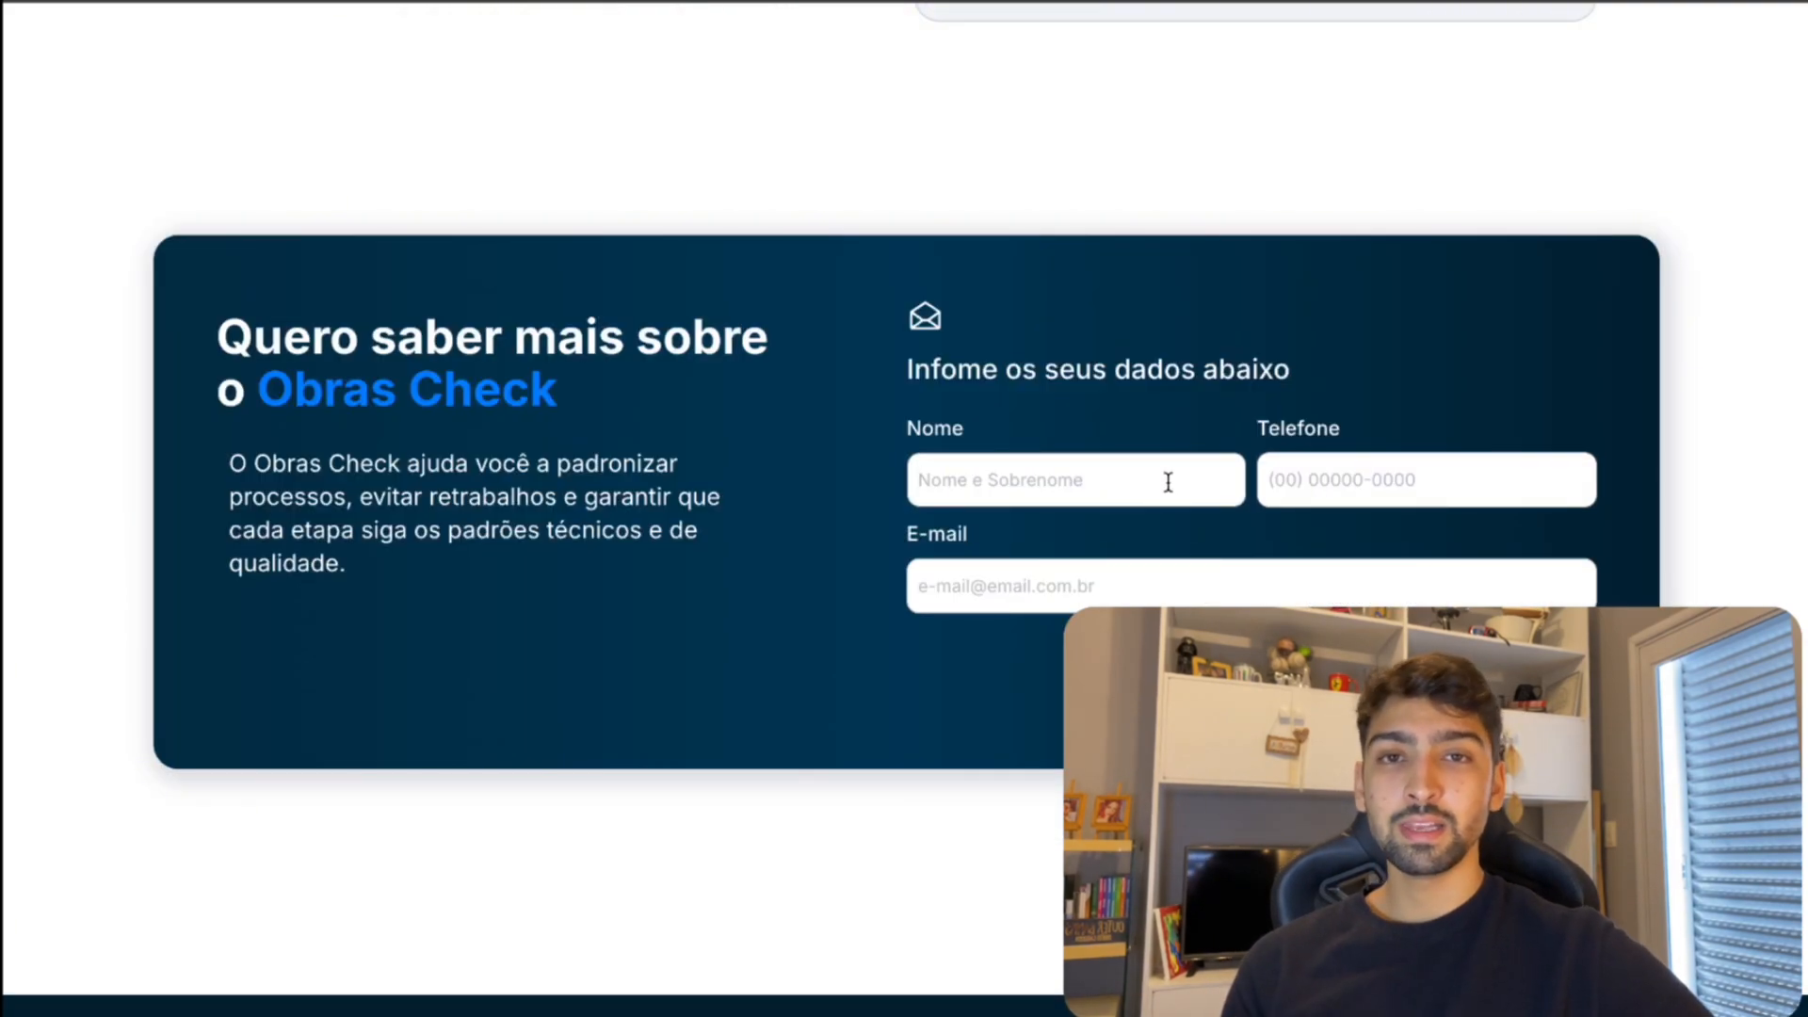
click(1293, 471)
click(1168, 564)
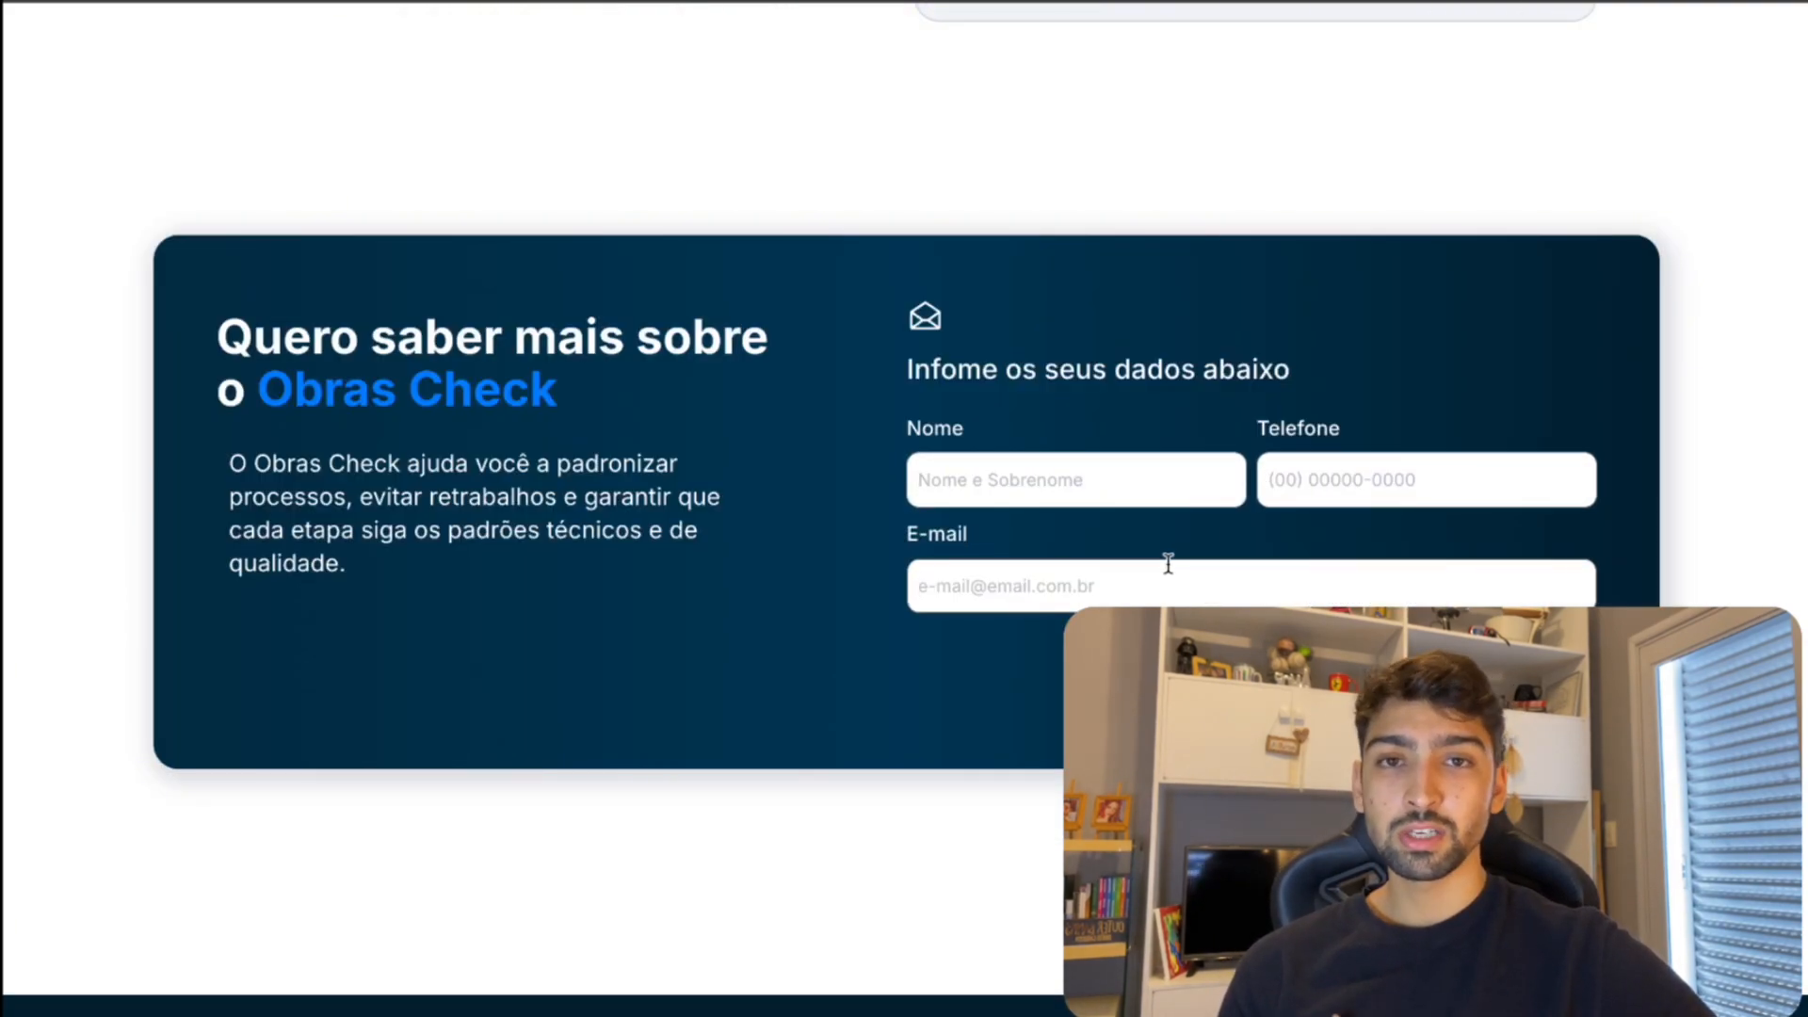